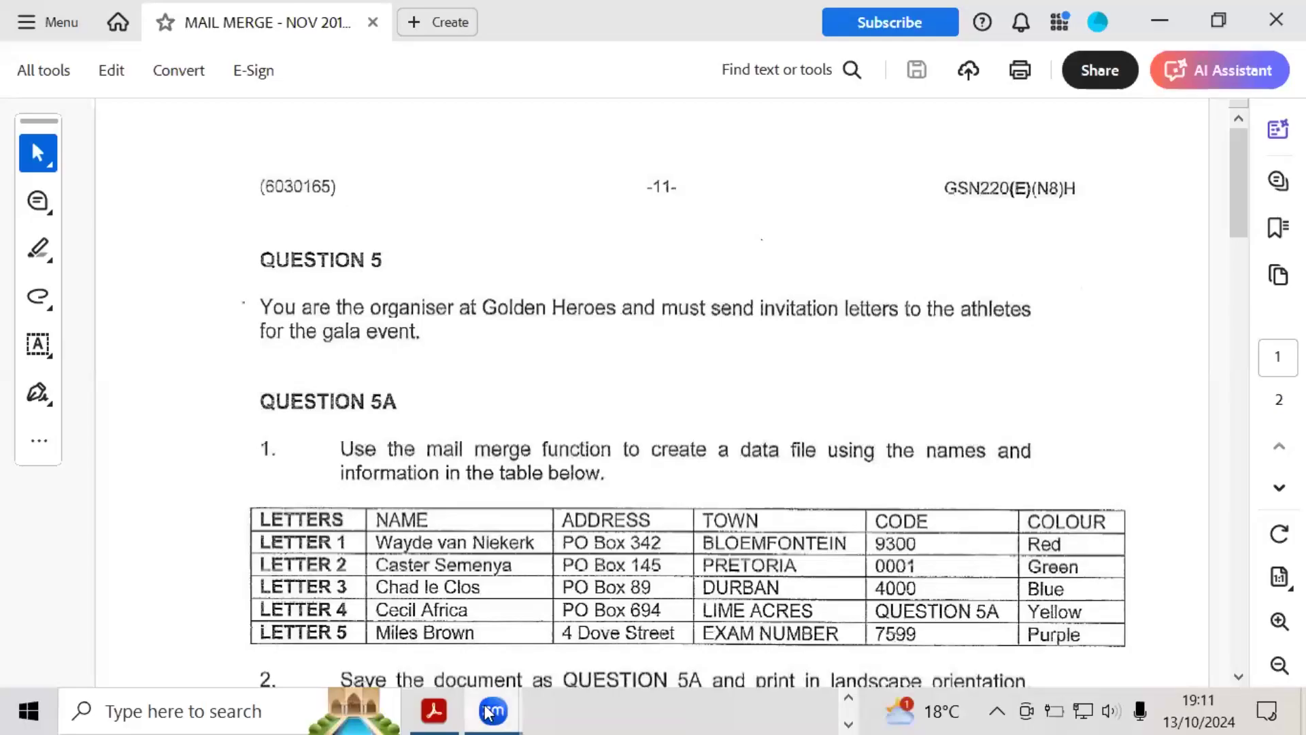
# - Bring the exam PDF forward and scroll to Question 5A's instructions and athlete data table
pyautogui.click(444, 711)
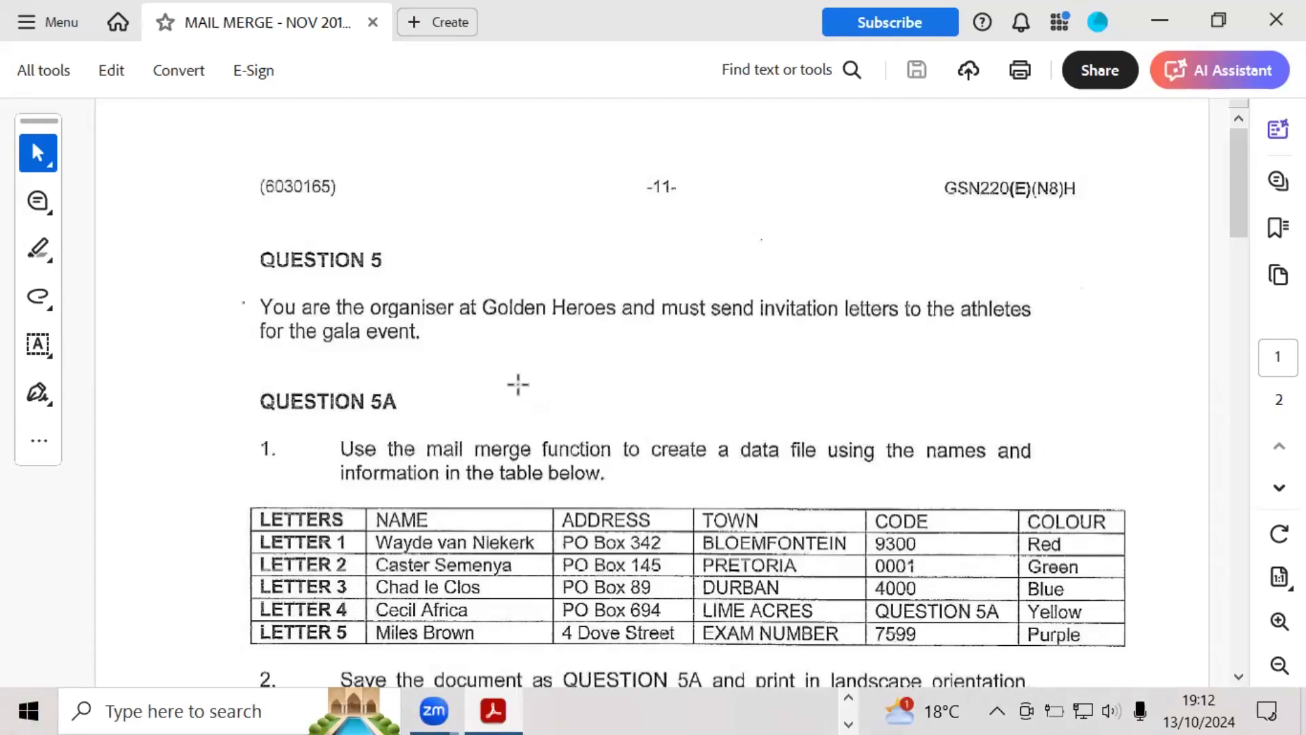
pyautogui.scroll(-2, 503, 378)
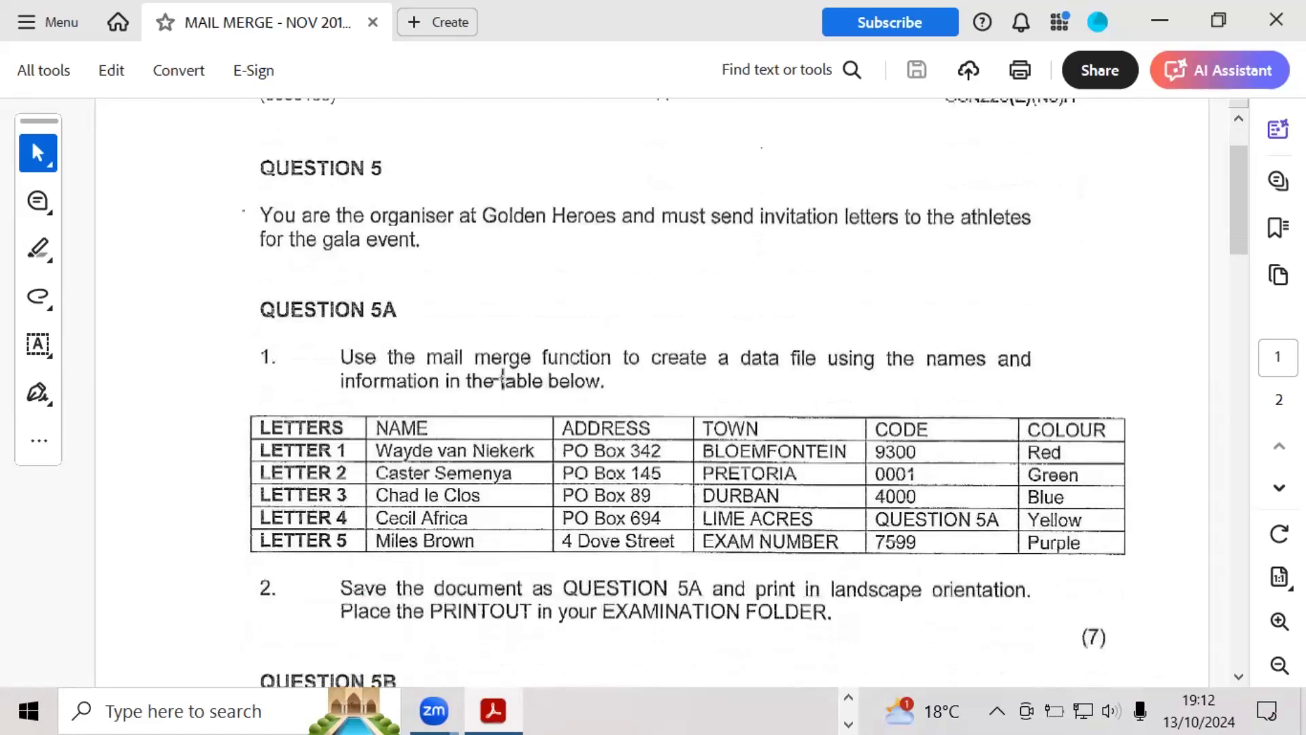
pyautogui.scroll(-1, 500, 412)
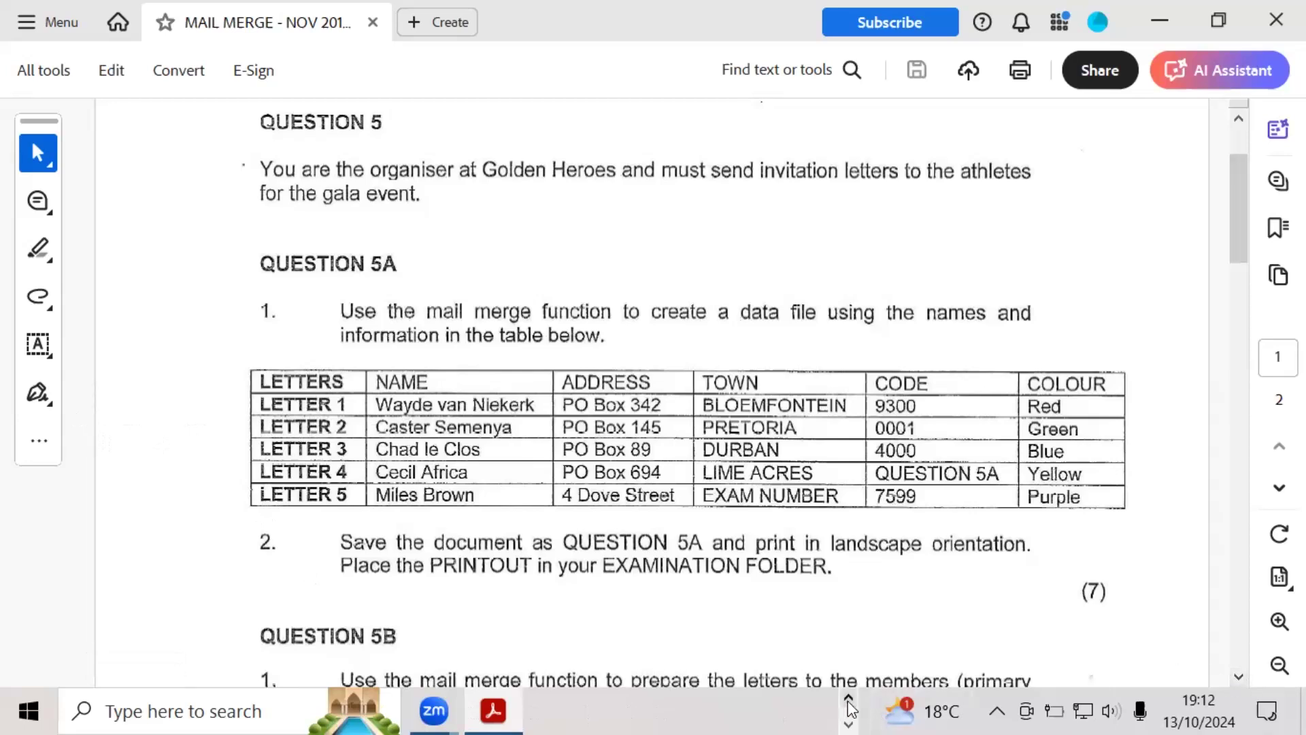
# - Switch to the blank Word document and open the Start Mail Merge list on Mailings
pyautogui.hotkey('alt', 'Tab')
pyautogui.hotkey('alt', 'Tab')
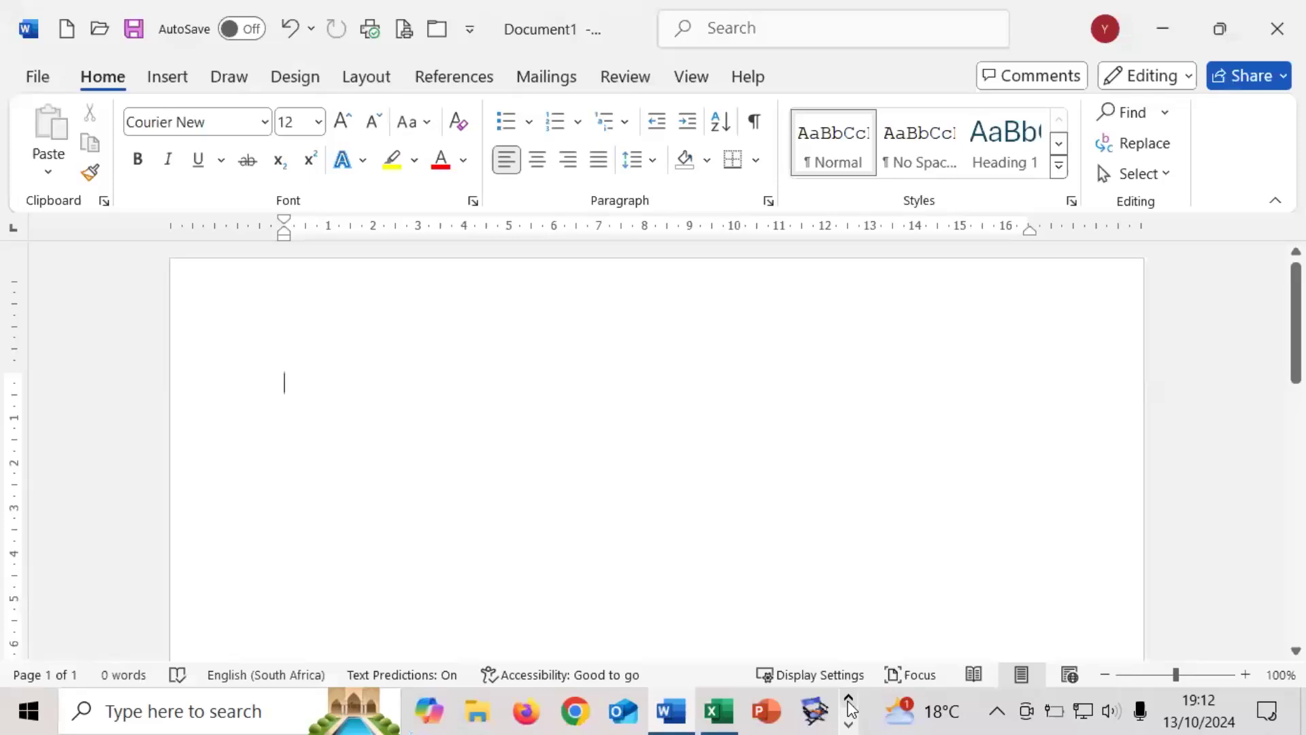
pyautogui.click(556, 82)
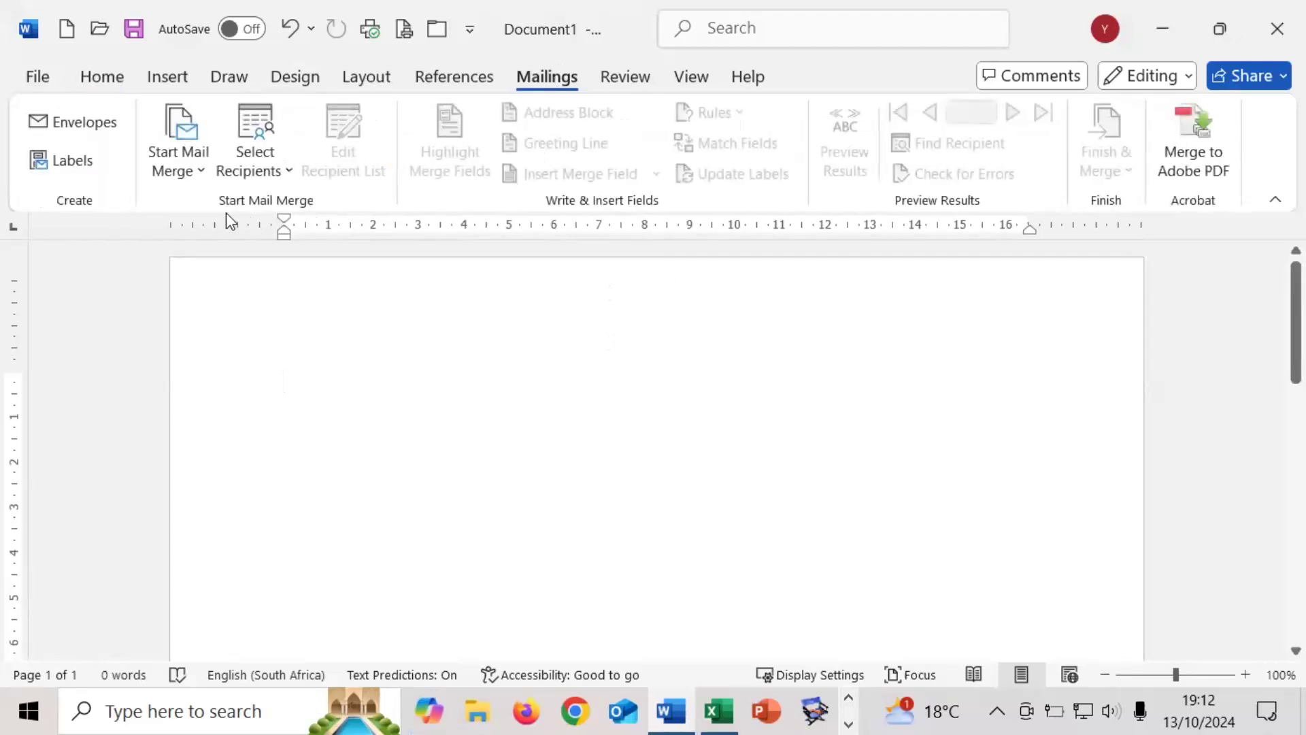
pyautogui.click(203, 174)
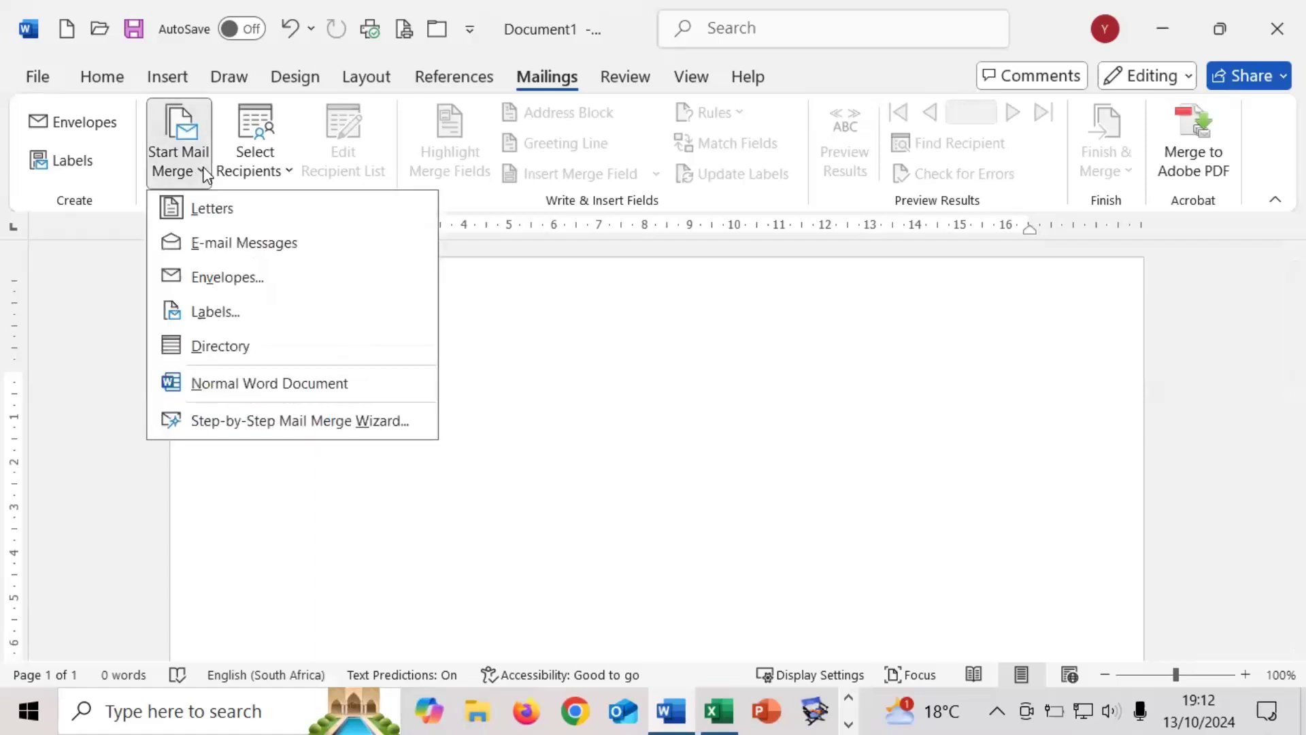
# - Launch the Step-by-Step Mail Merge Wizard, advance to Step 3 and choose 'Use an existing list'
pyautogui.click(230, 421)
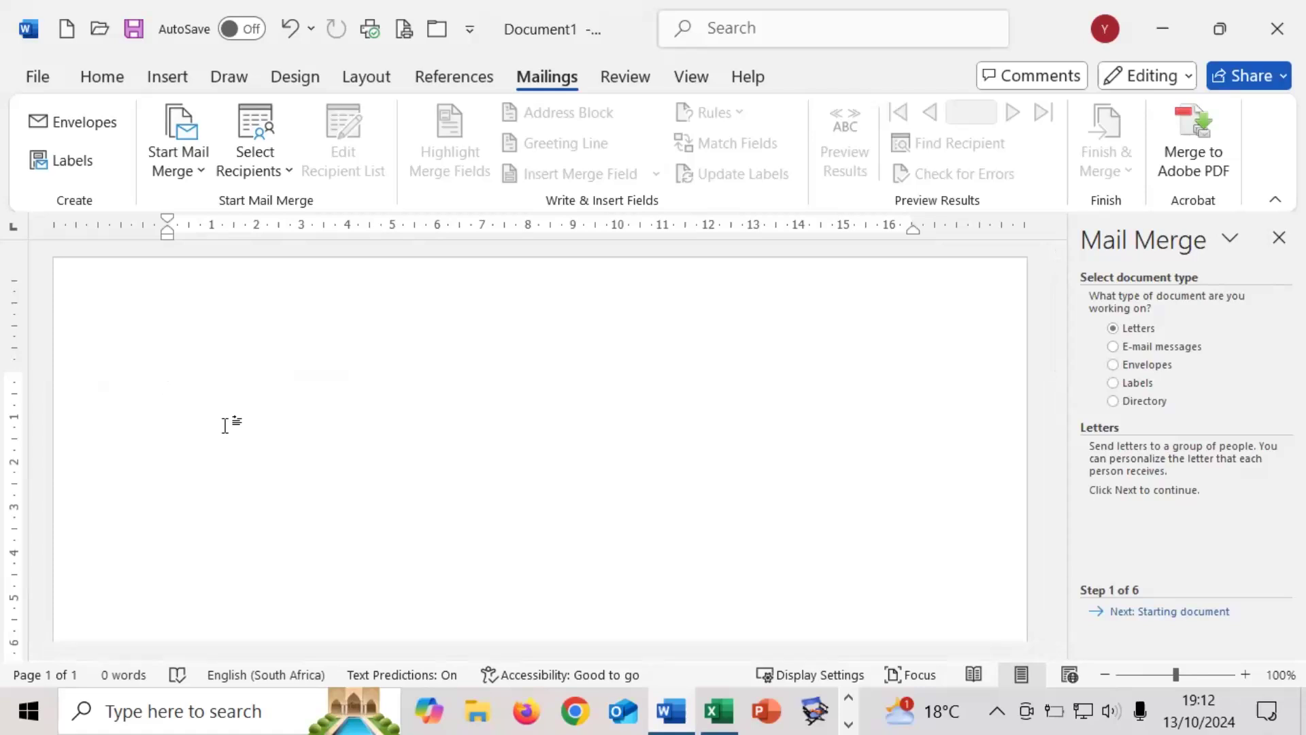
pyautogui.click(1186, 611)
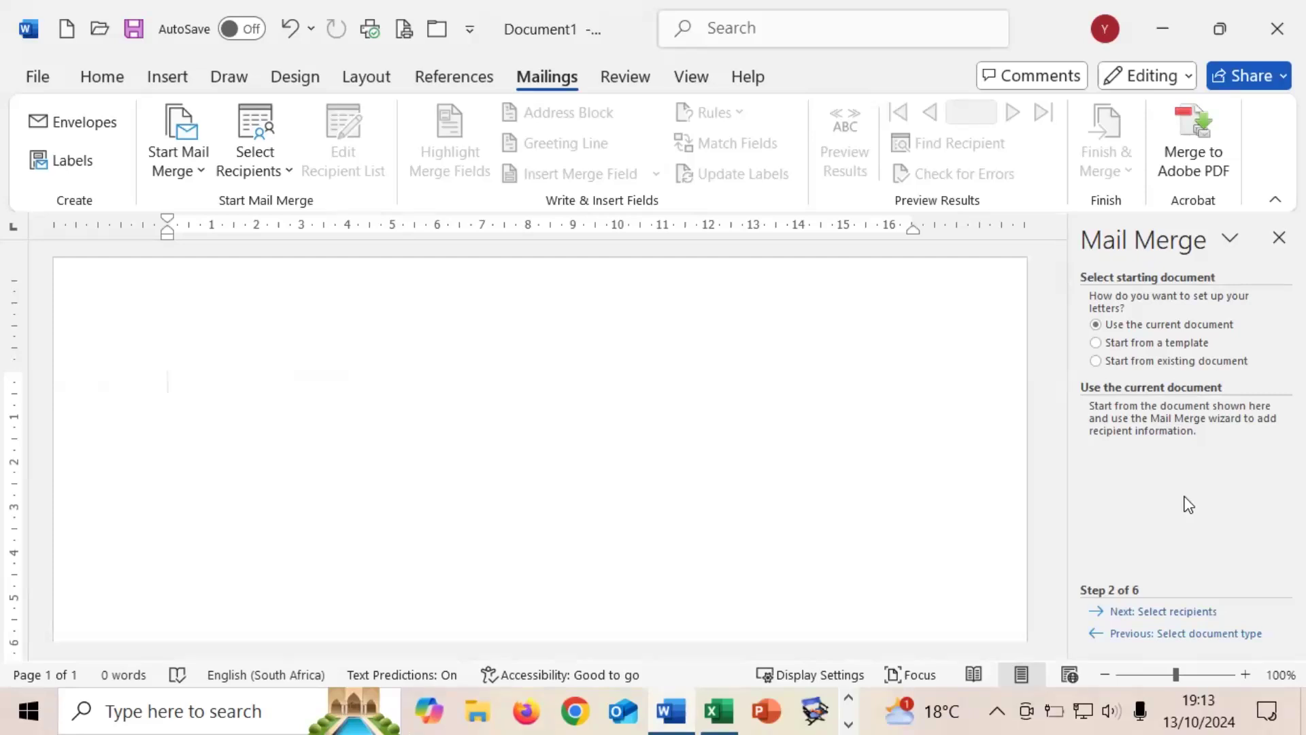
pyautogui.click(1155, 612)
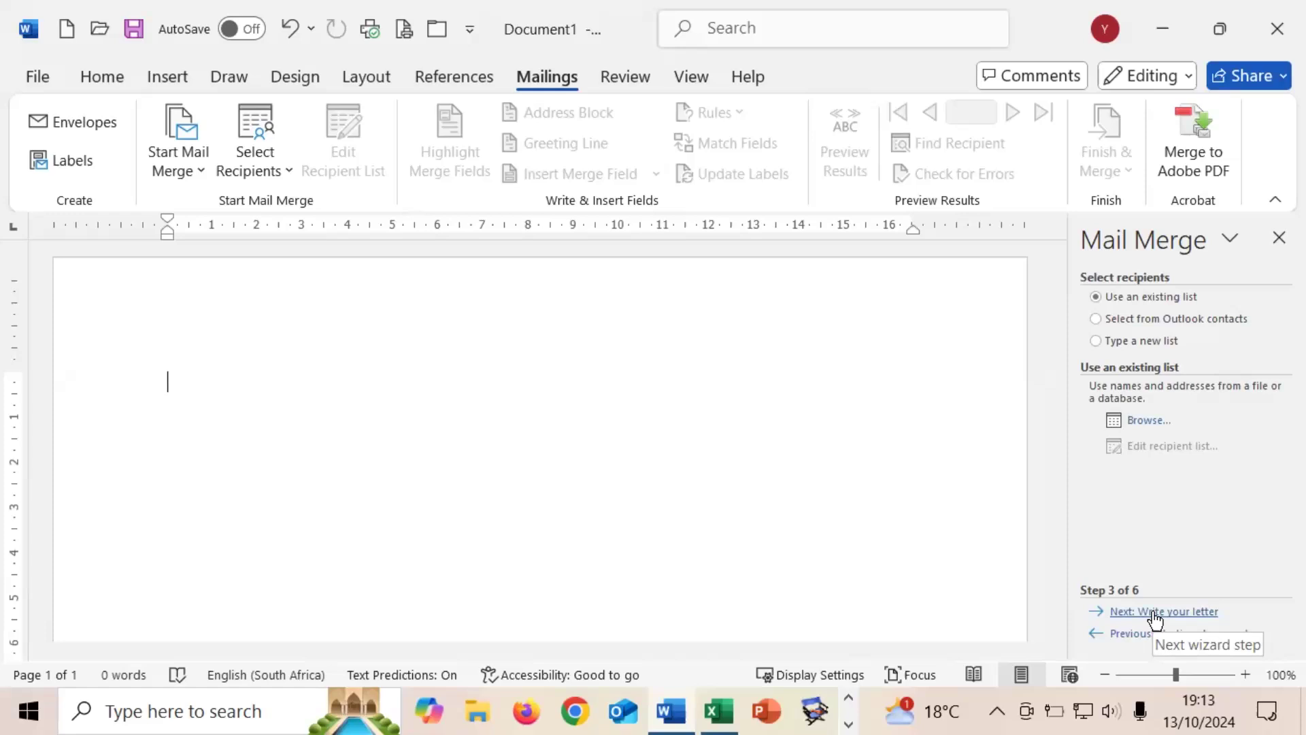
pyautogui.click(1123, 349)
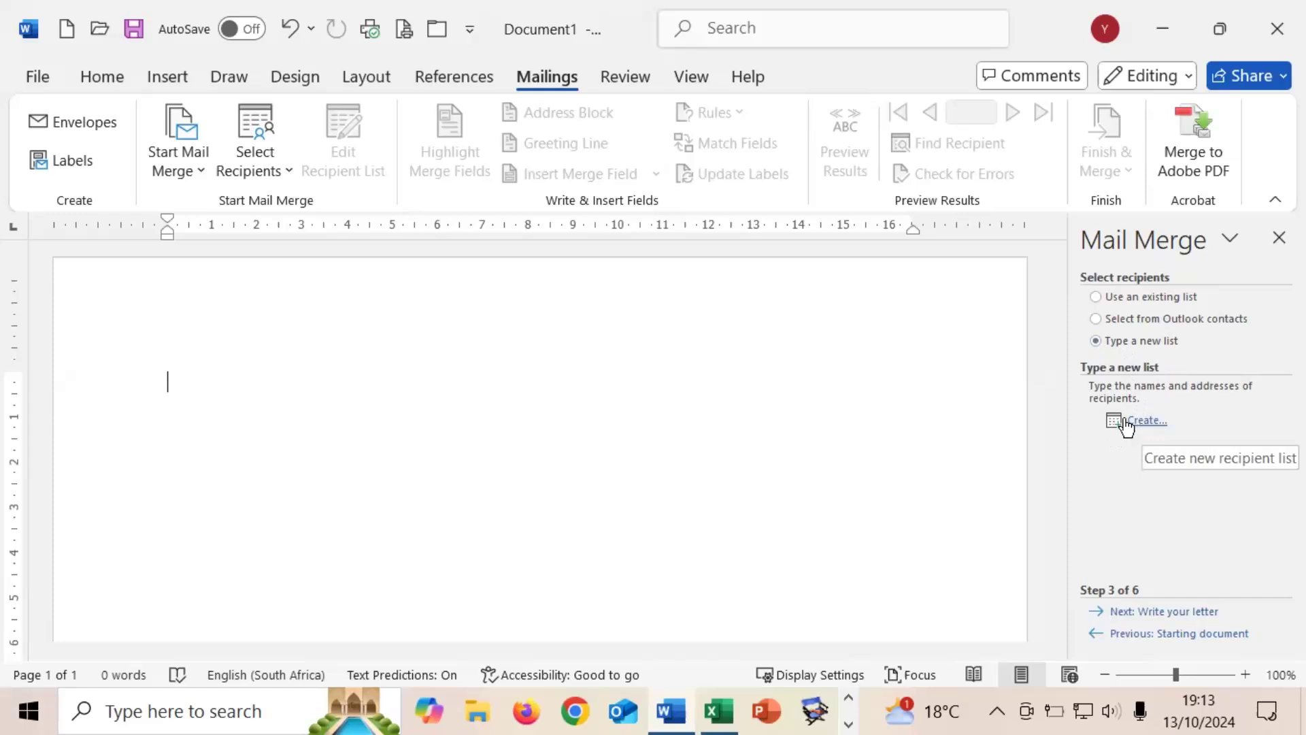
pyautogui.click(1096, 297)
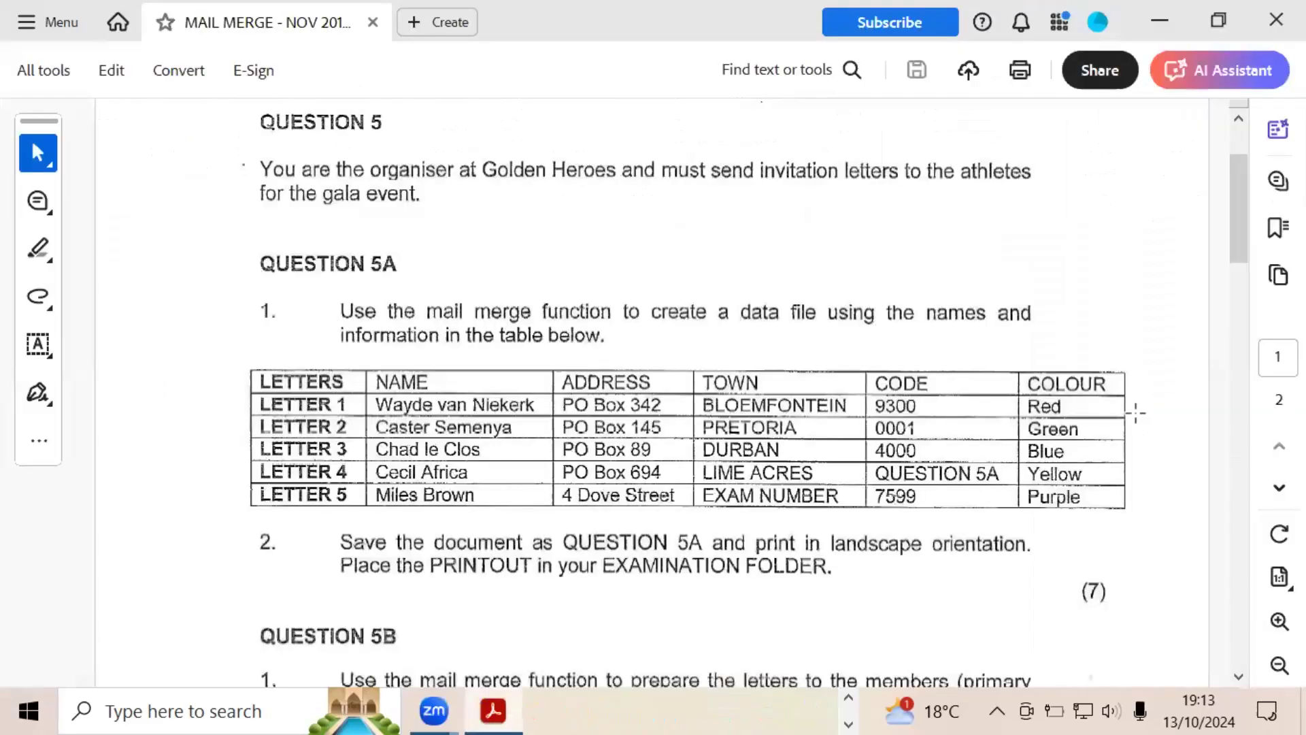
# - Switch to Excel and enter the NAME and ADDRESS headings in A1 and B1
pyautogui.hotkey('alt', 'Tab')
pyautogui.press('Tab')
pyautogui.press('Tab')
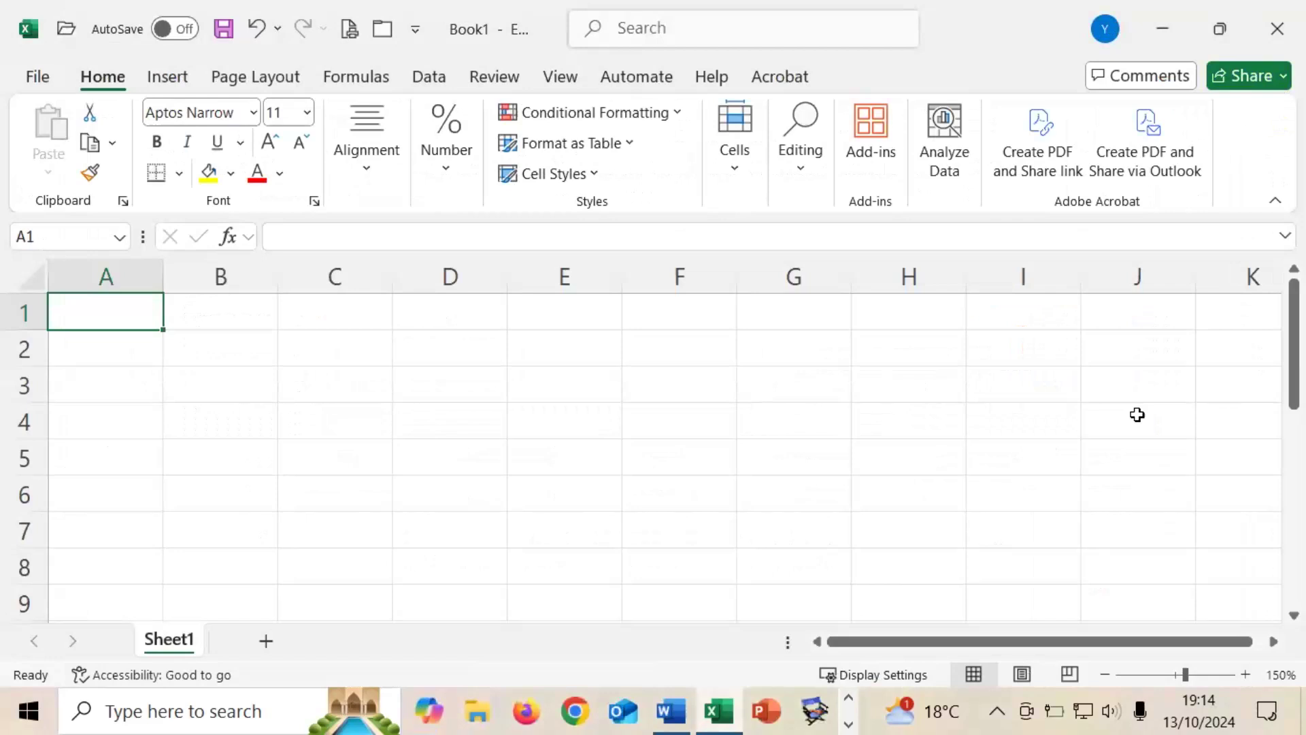
pyautogui.write('name')
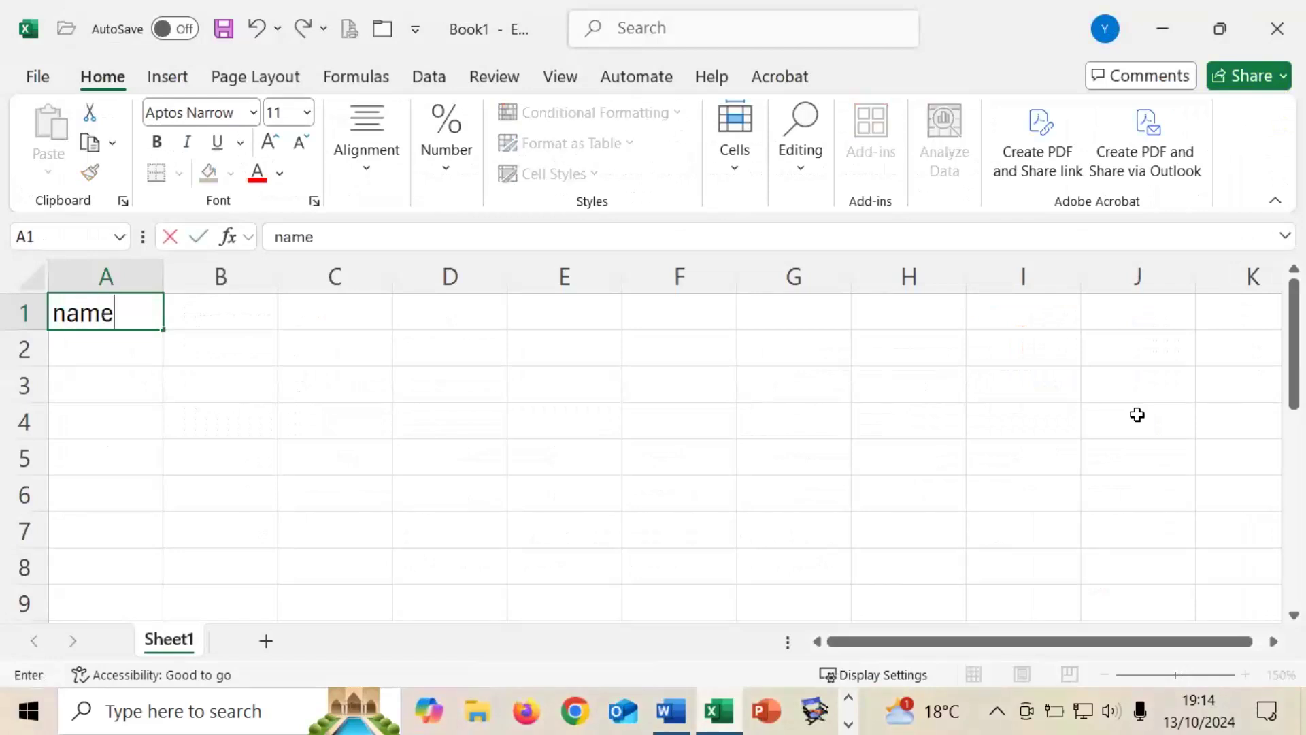
pyautogui.press('BackSpace')
pyautogui.press('BackSpace')
pyautogui.press('BackSpace')
pyautogui.press('BackSpace')
pyautogui.write('NE')
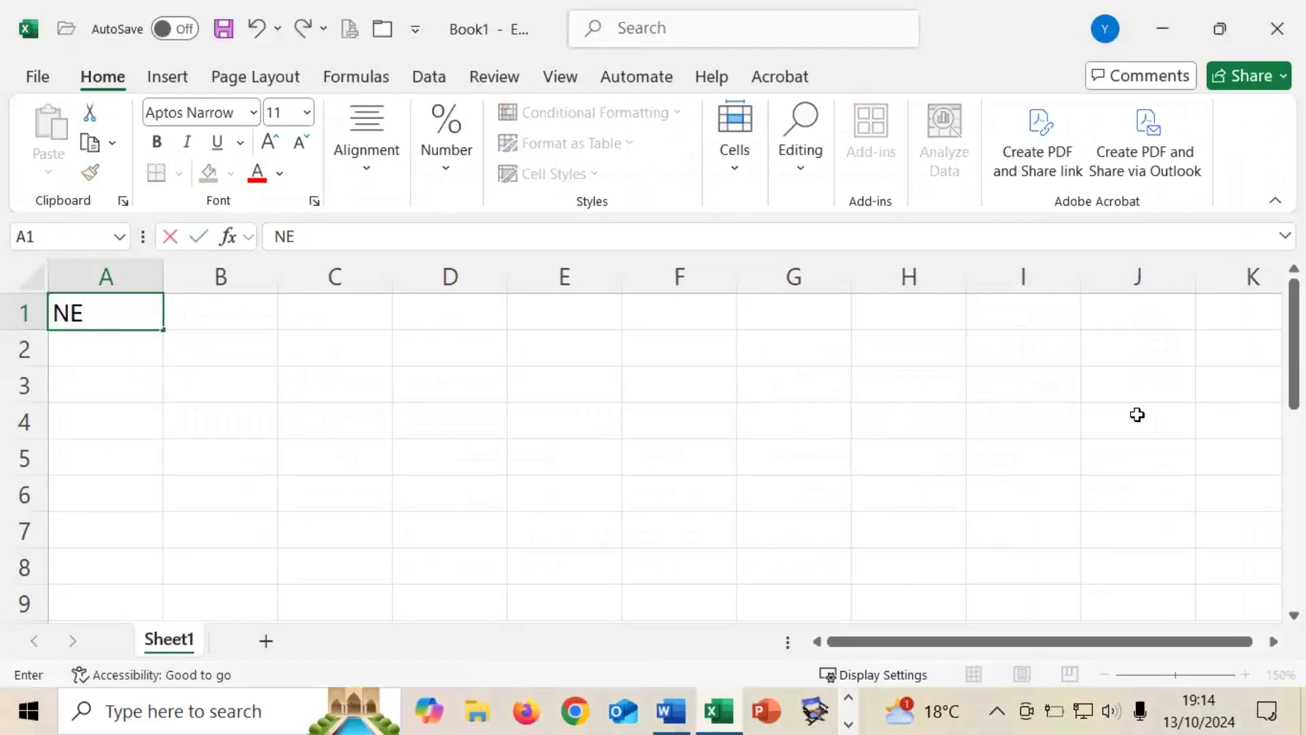
pyautogui.press('BackSpace')
pyautogui.write('AME')
pyautogui.press('Return')
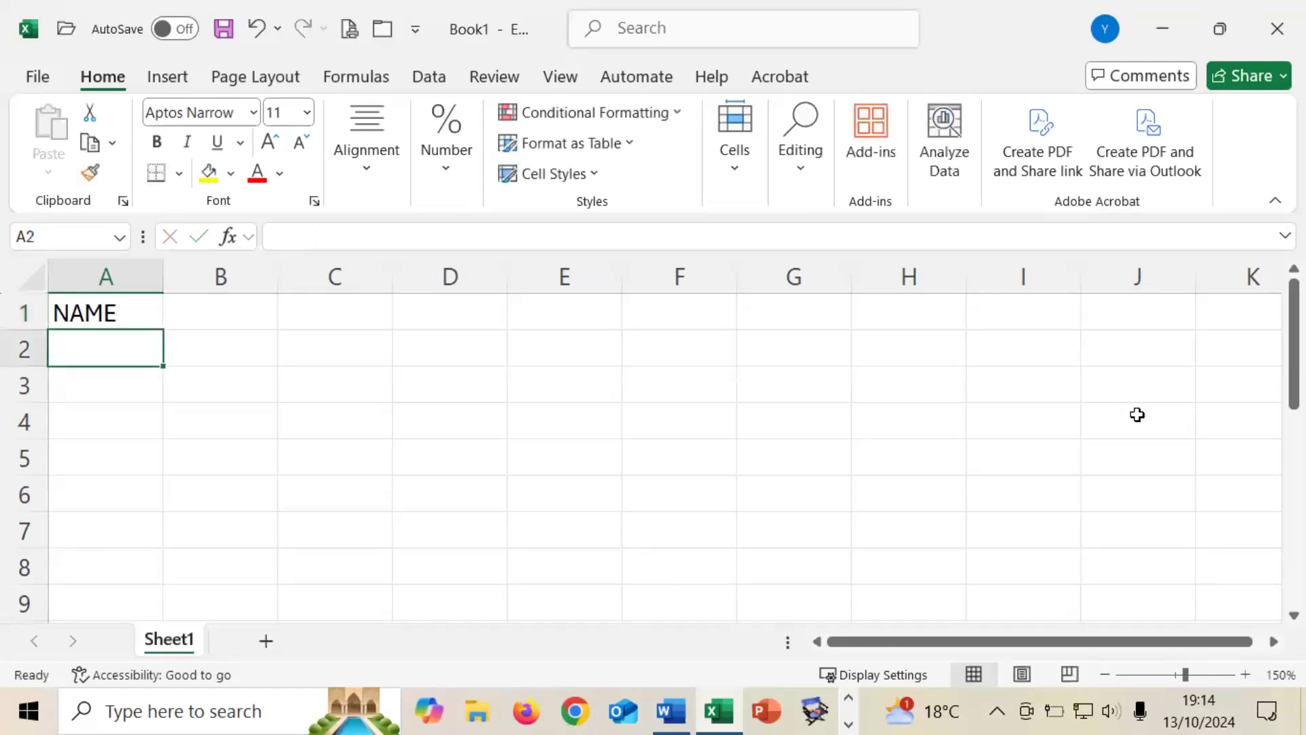
pyautogui.press('Up')
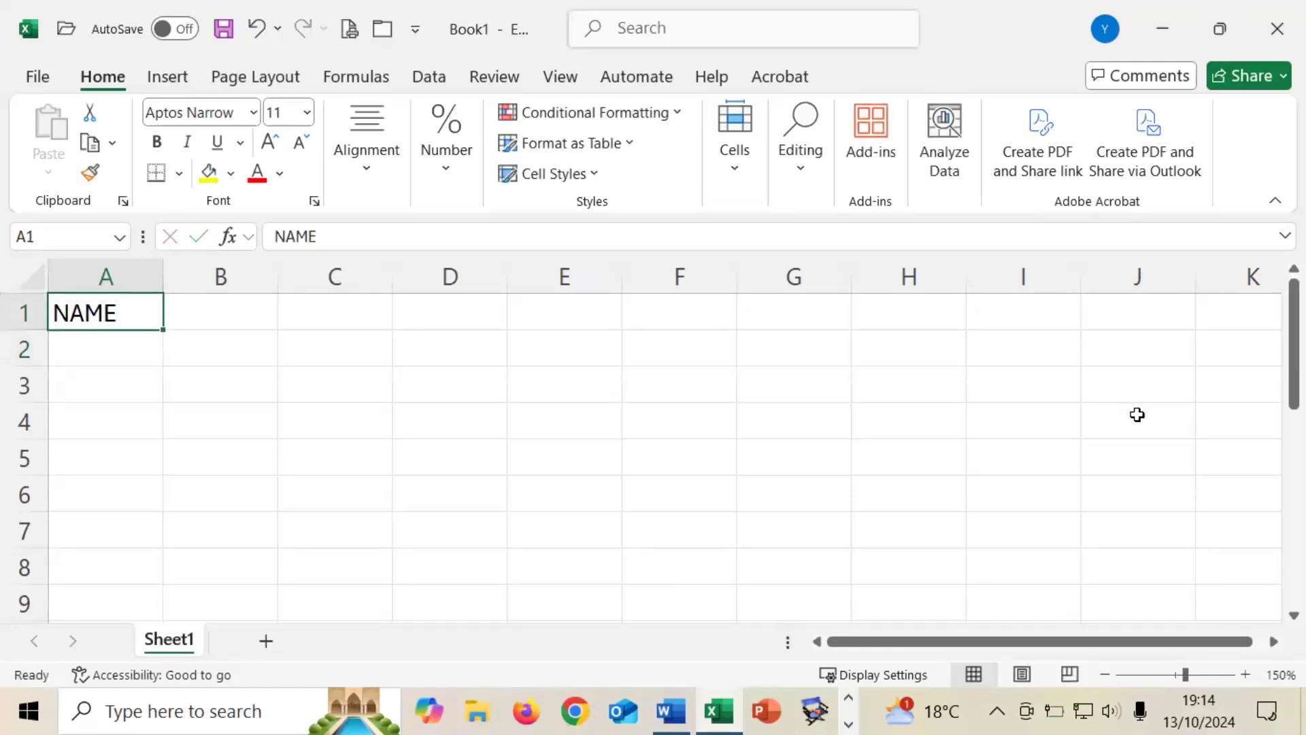
pyautogui.press('Right')
pyautogui.press('Right')
pyautogui.press('Left')
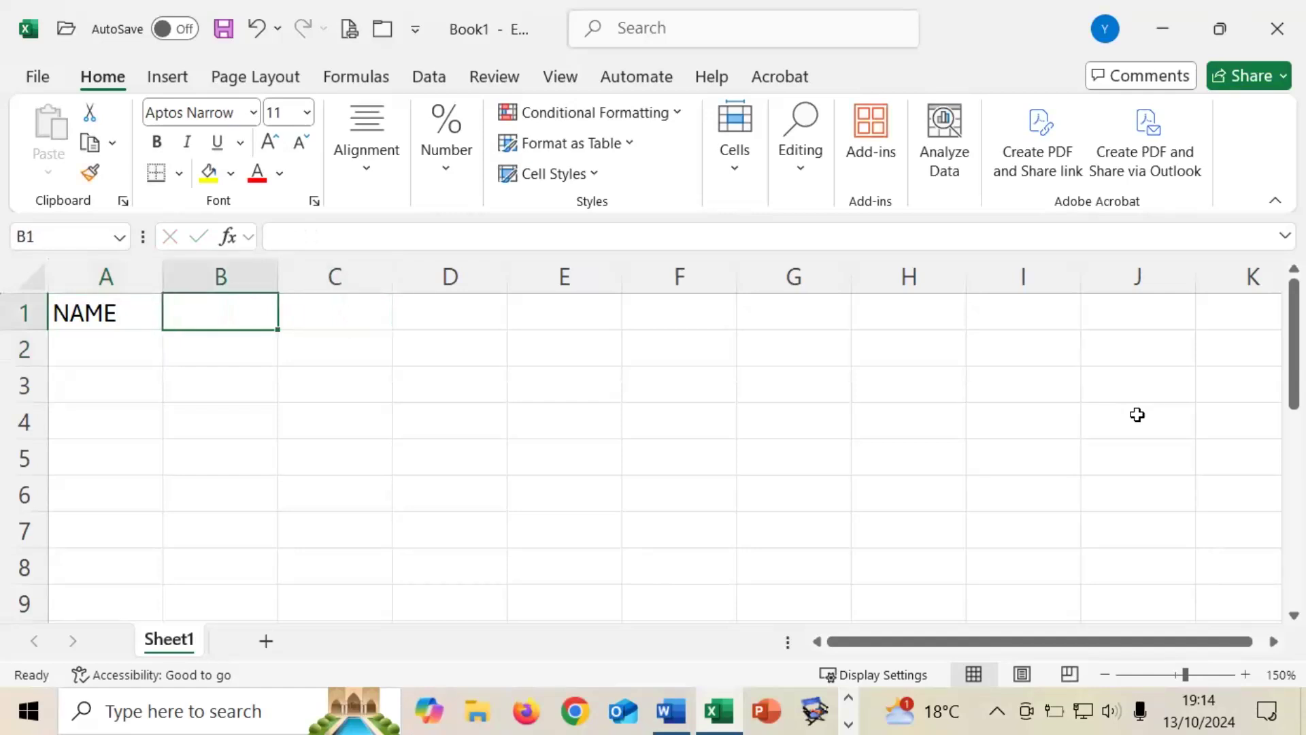
pyautogui.write('ADDRESS')
pyautogui.press('Tab')
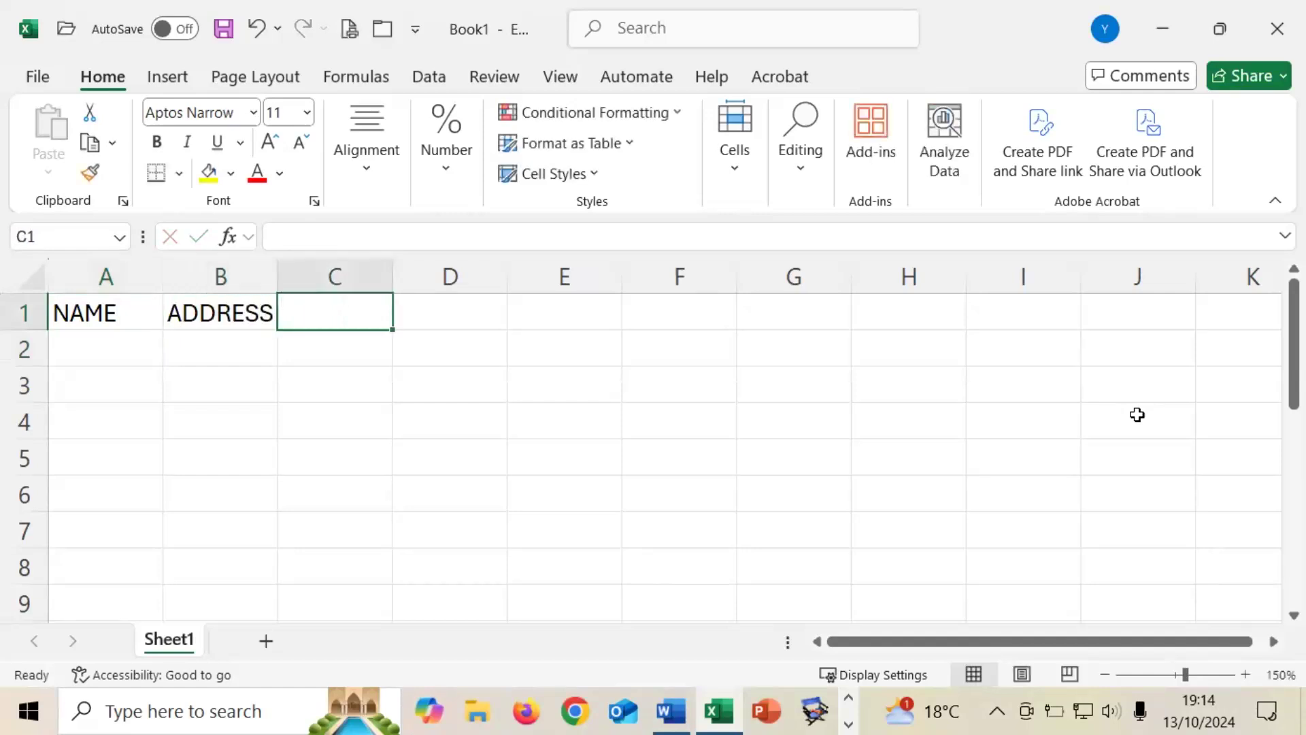
# - Enter the TOWN, CODE and COLOUR headings in C1 through E1
pyautogui.write('TOWN')
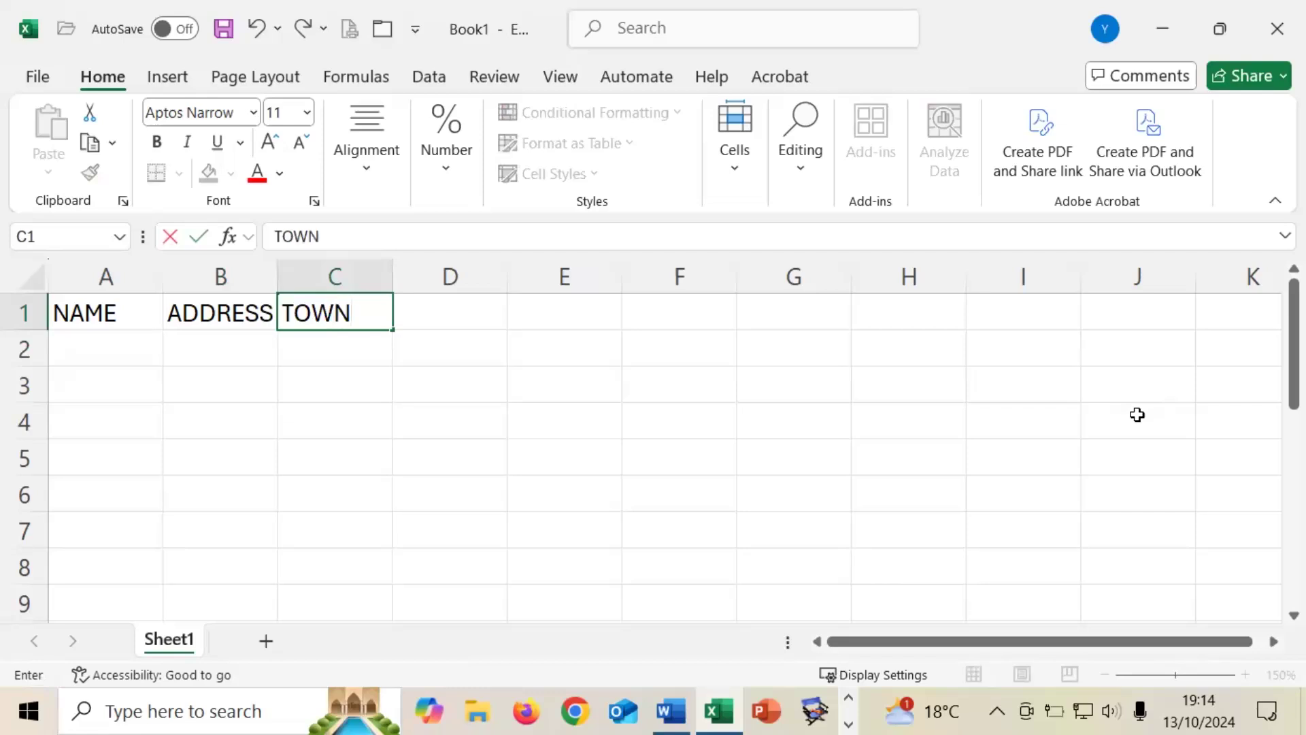
pyautogui.press('Return')
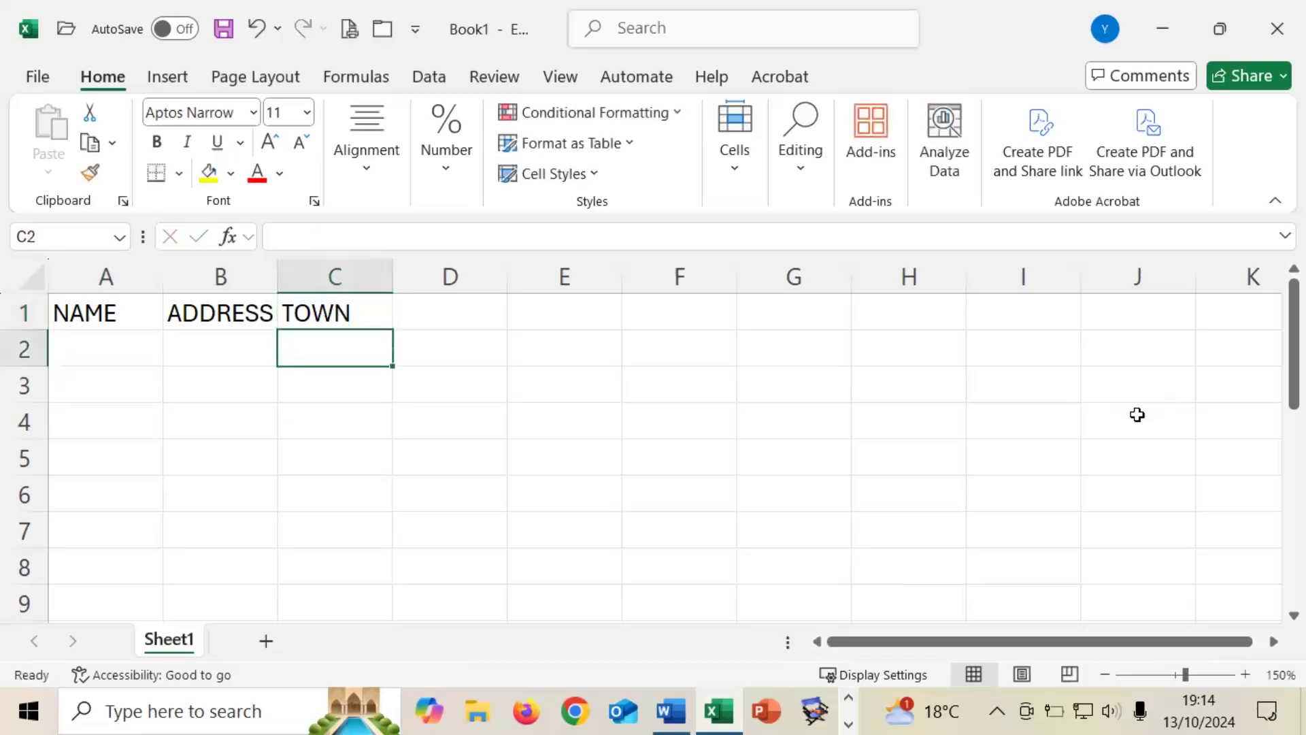
pyautogui.press('Up')
pyautogui.press('Right')
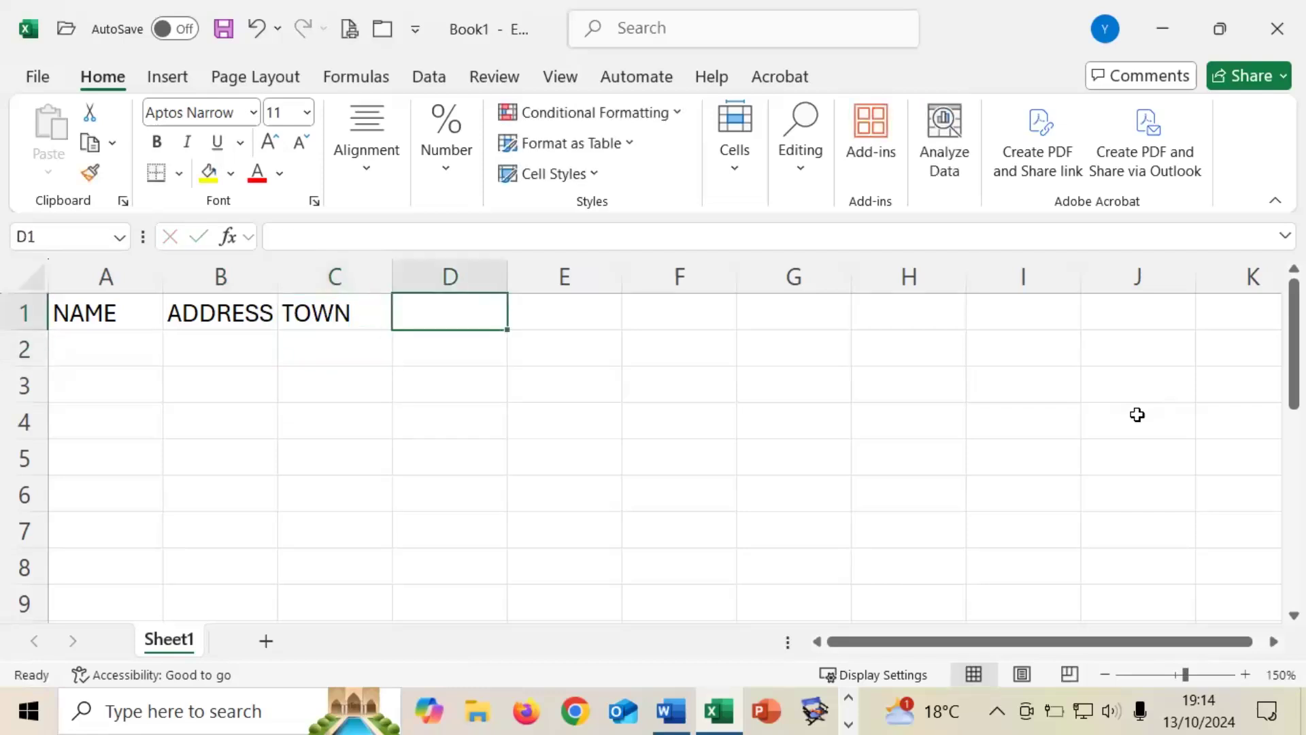
pyautogui.write('CODE')
pyautogui.press('Right')
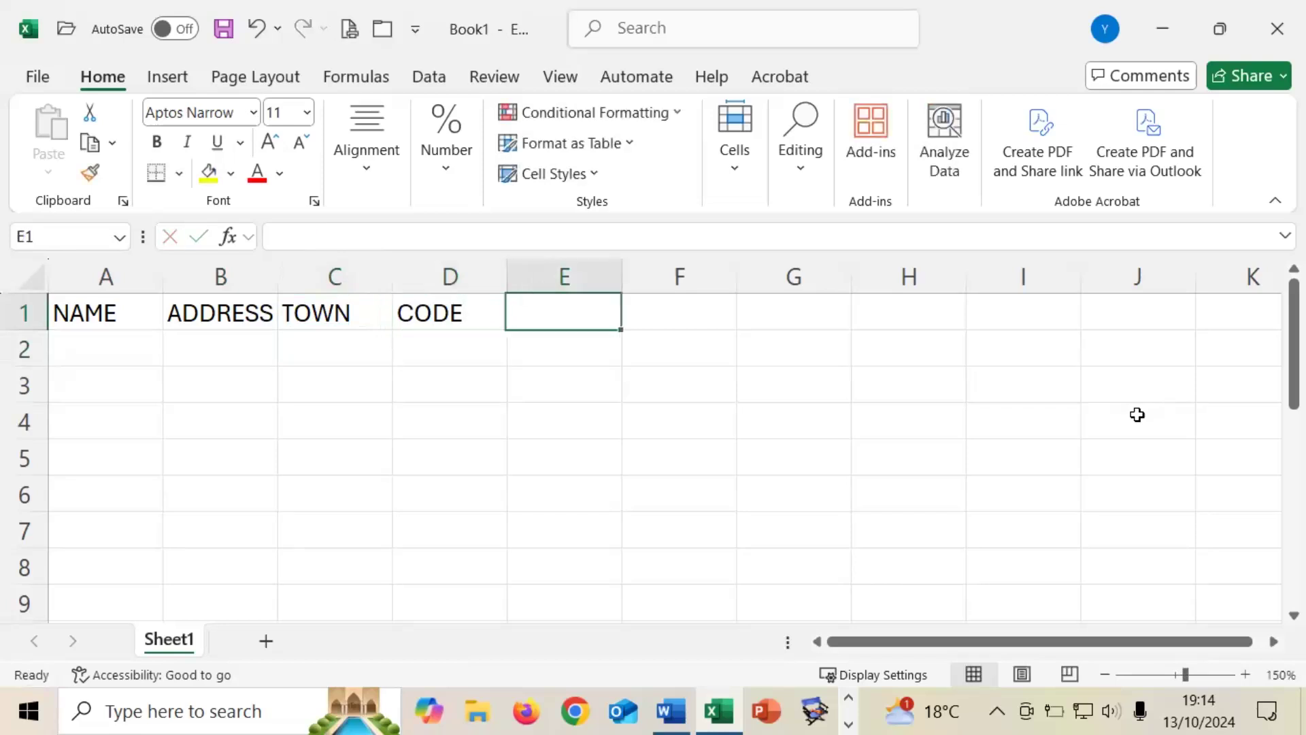
pyautogui.write('COLOUR')
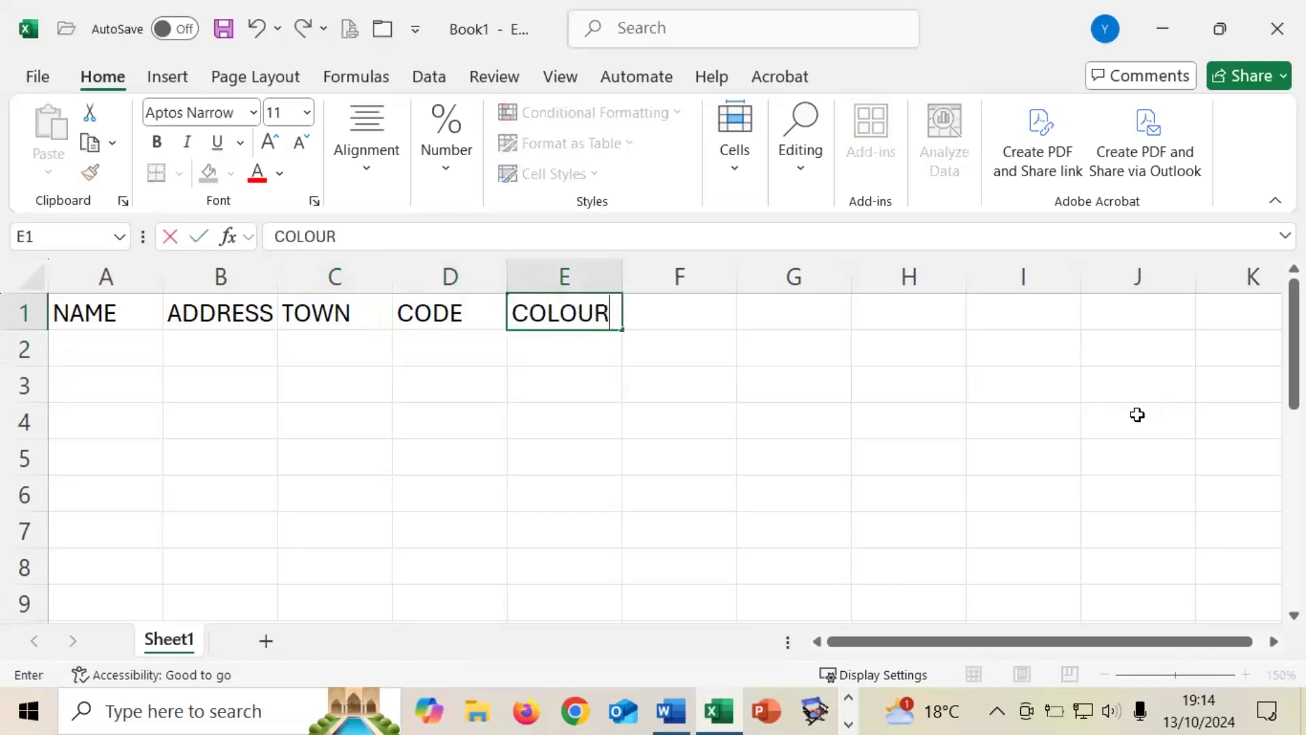
pyautogui.press('Return')
pyautogui.press('Left')
pyautogui.press('Left')
pyautogui.press('Left')
pyautogui.press('Left')
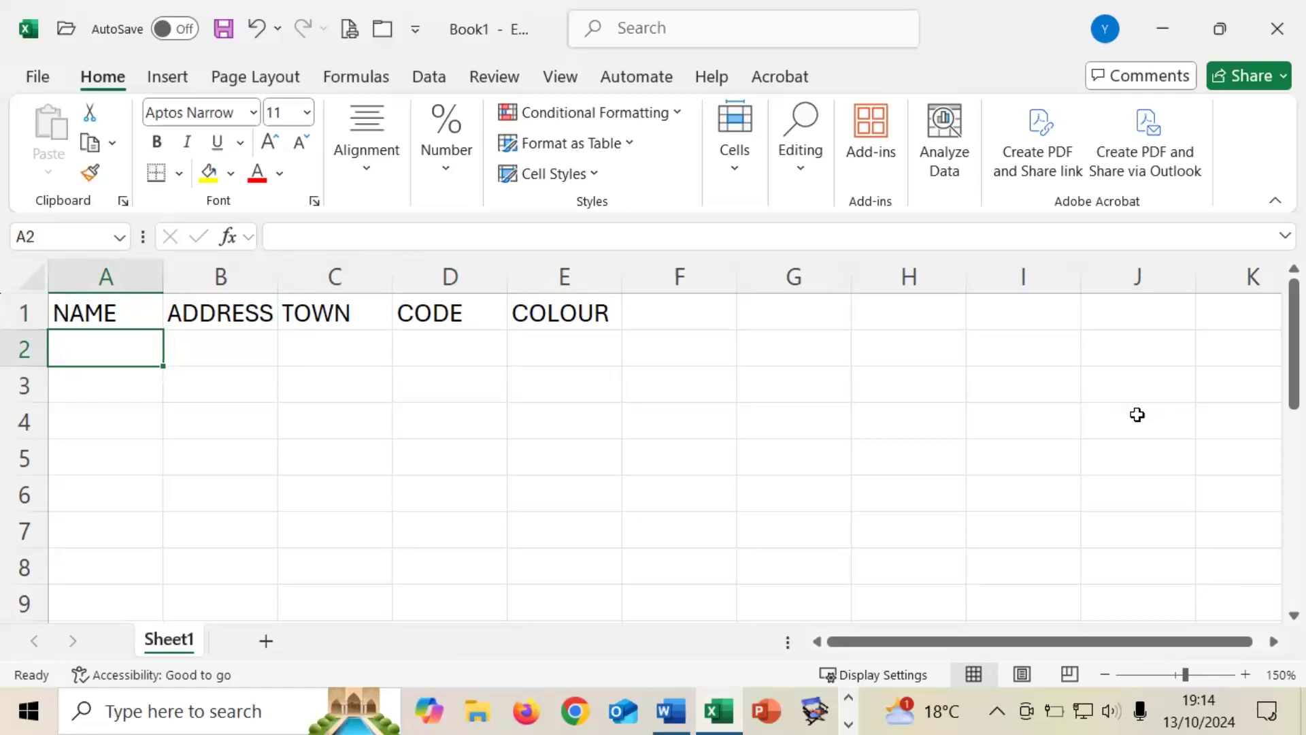
pyautogui.hotkey('alt', 'Tab')
pyautogui.press('Tab')
pyautogui.press('Tab')
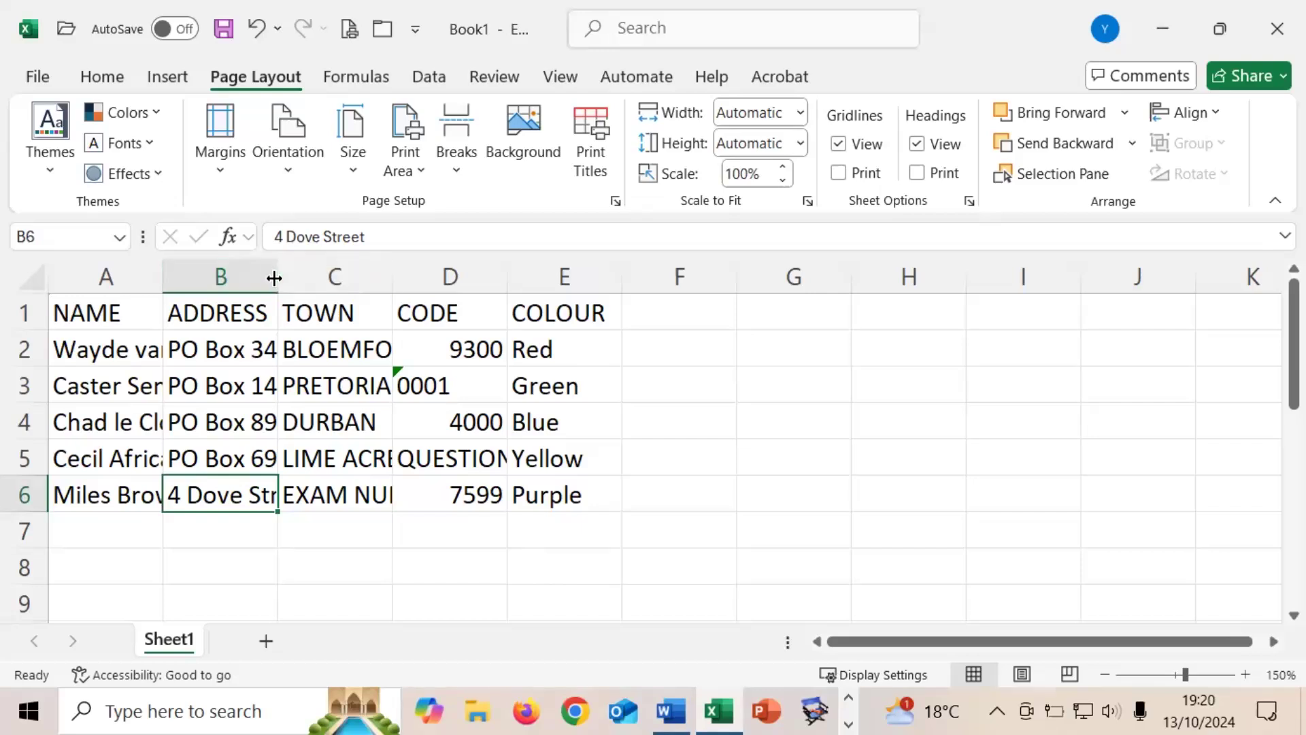
# - Autofit columns A to D so names, addresses, towns and QUESTION 5A show fully
pyautogui.doubleClick(163, 276)
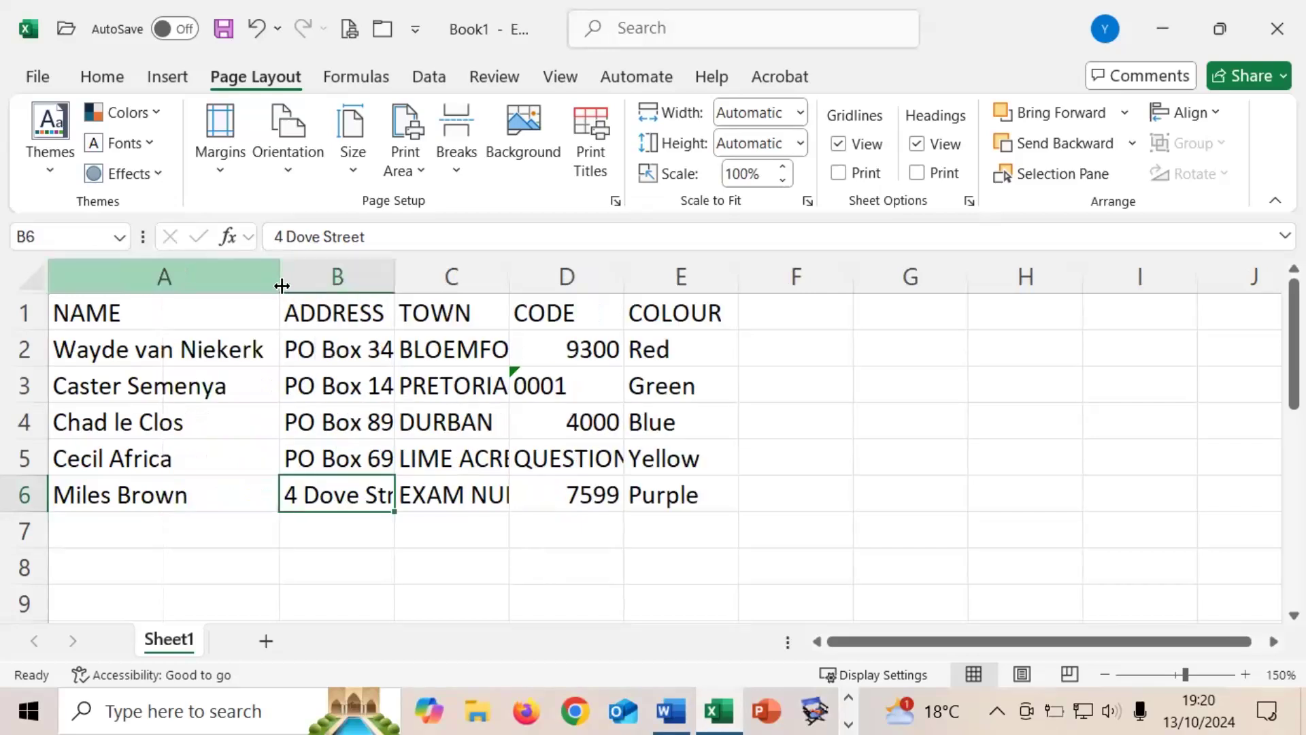
pyautogui.doubleClick(395, 276)
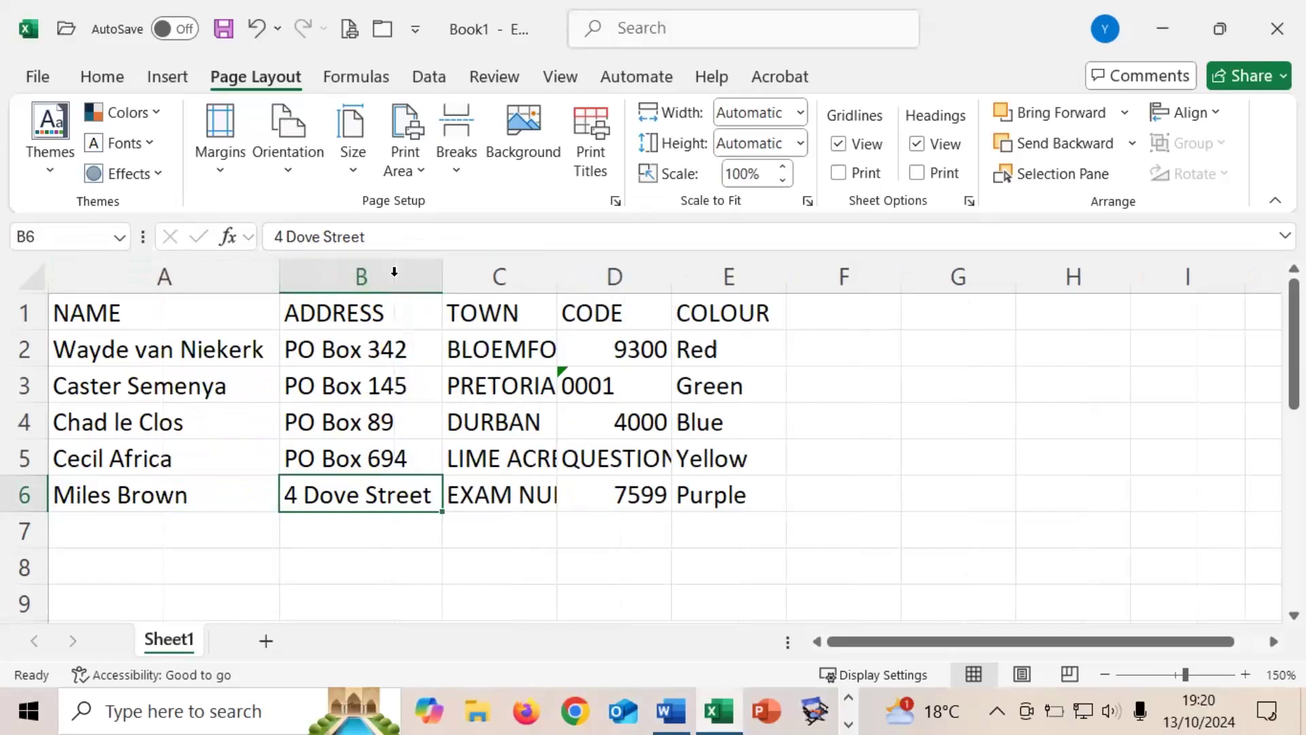
pyautogui.doubleClick(557, 279)
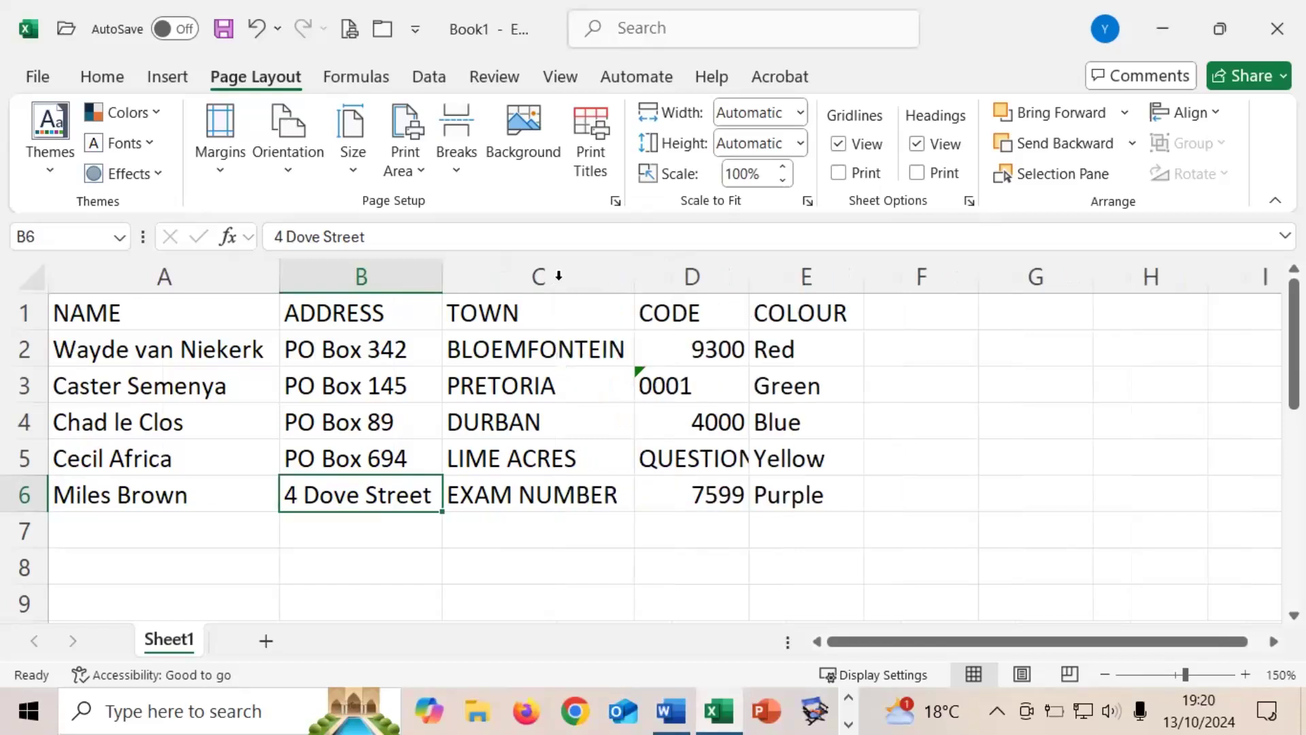
pyautogui.doubleClick(748, 276)
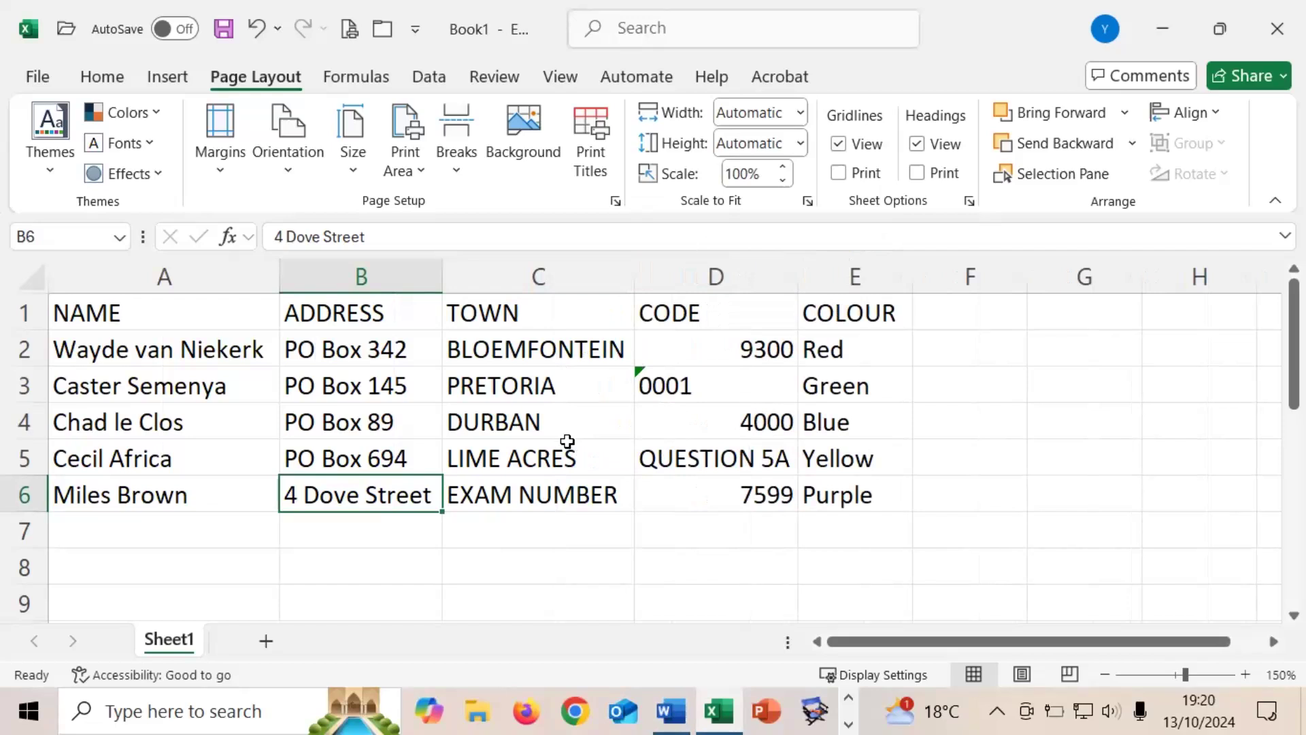
pyautogui.click(732, 458)
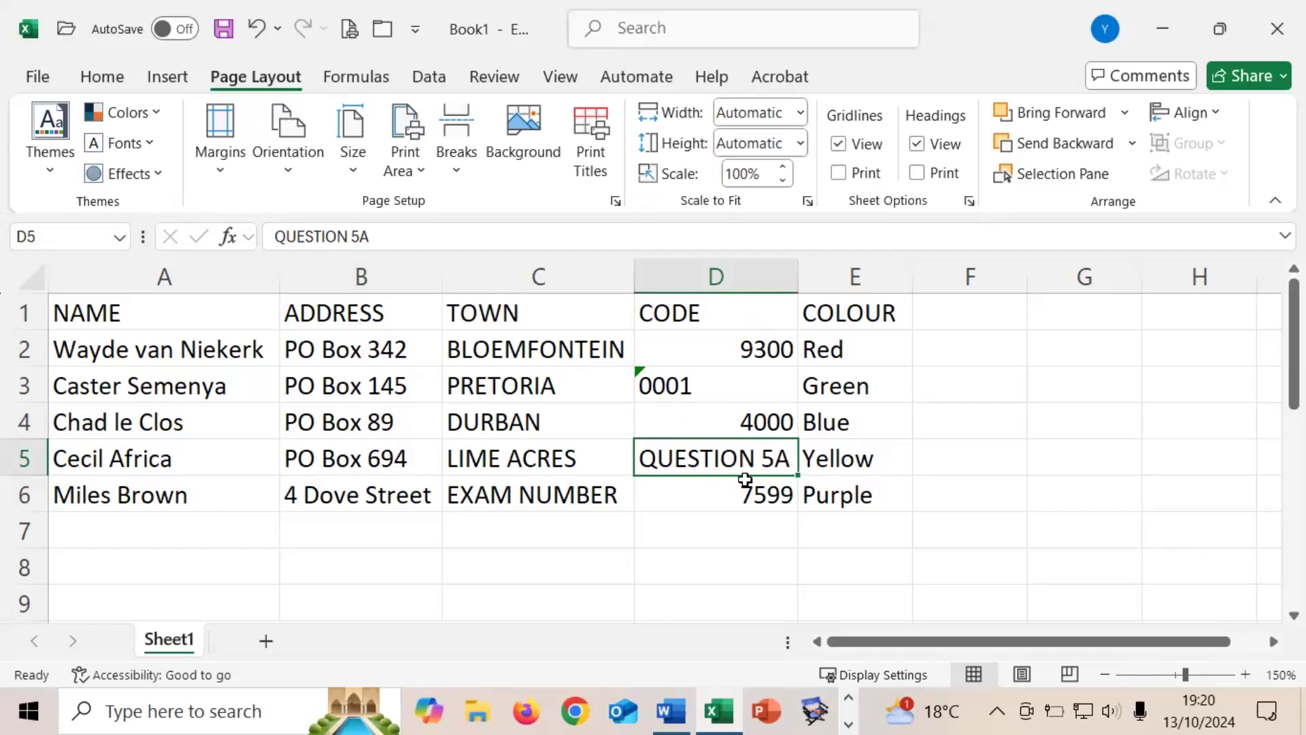
# - Right-align the 0001 code in cell D3, then select cell C6
pyautogui.click(742, 392)
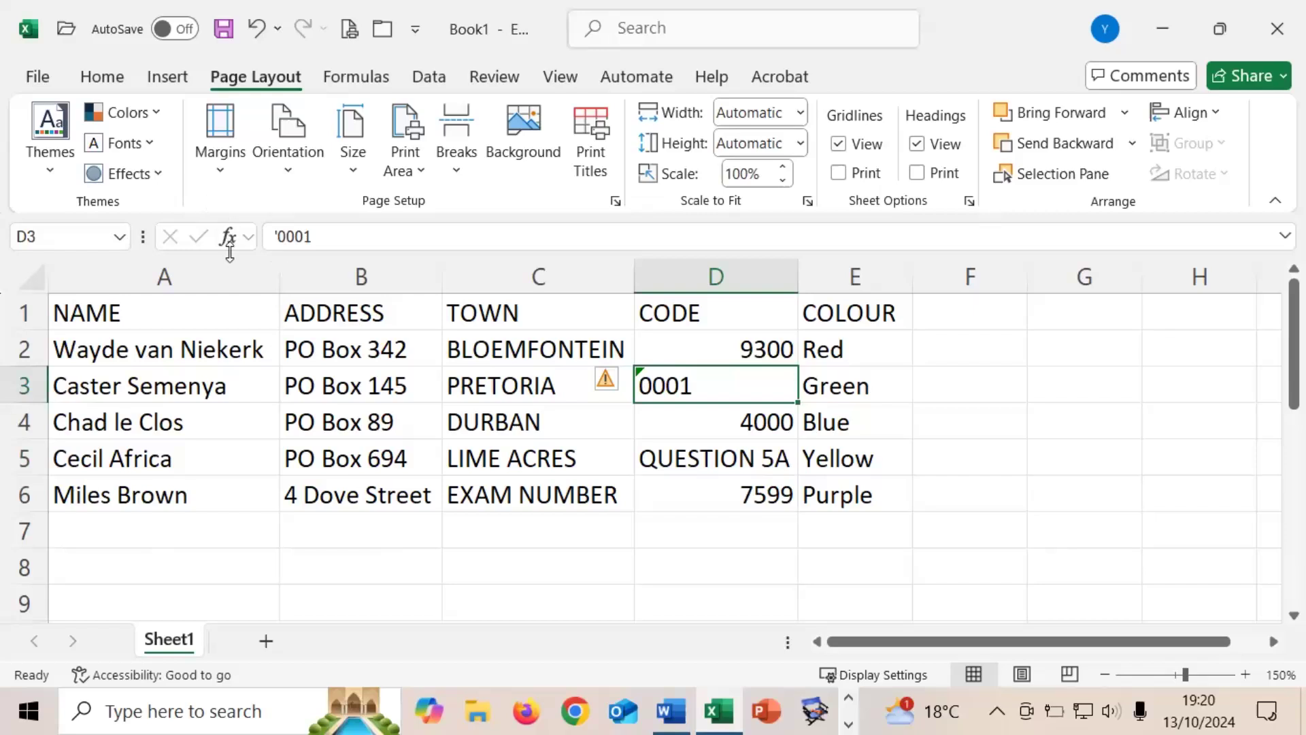
pyautogui.click(100, 75)
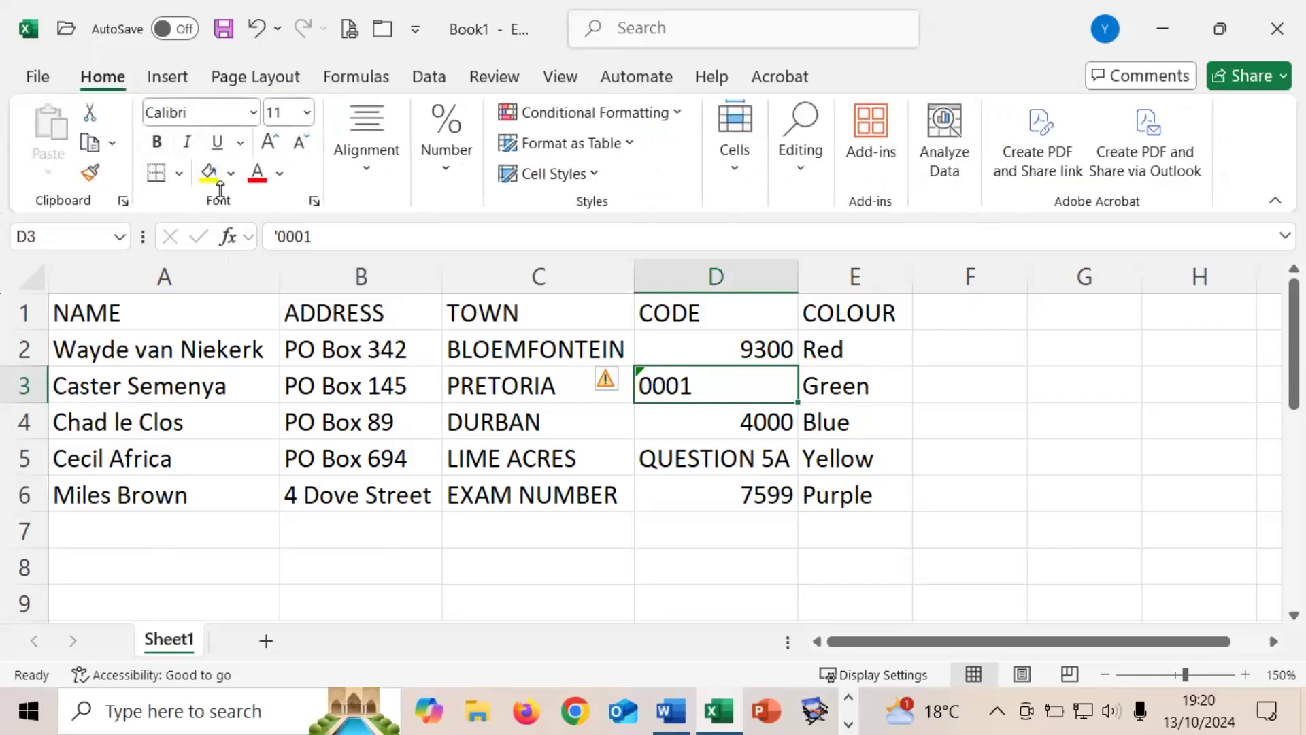
pyautogui.click(377, 170)
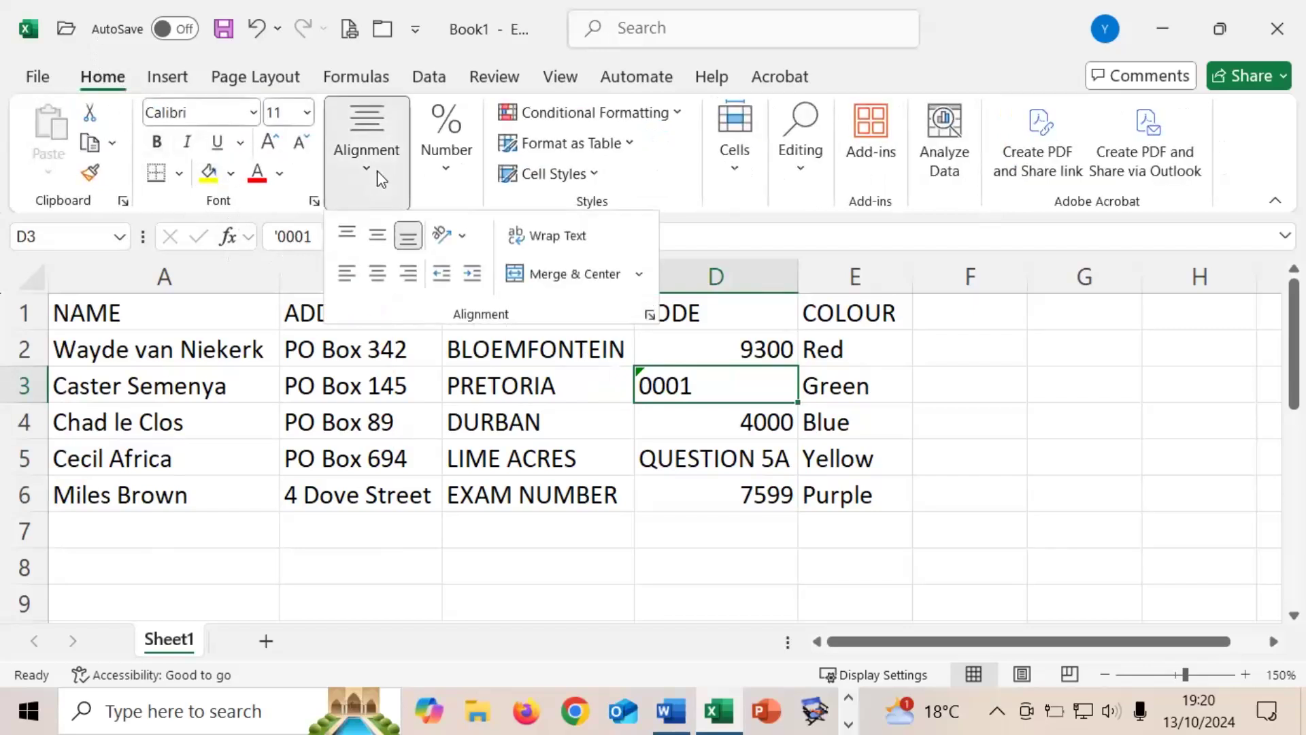
pyautogui.click(408, 274)
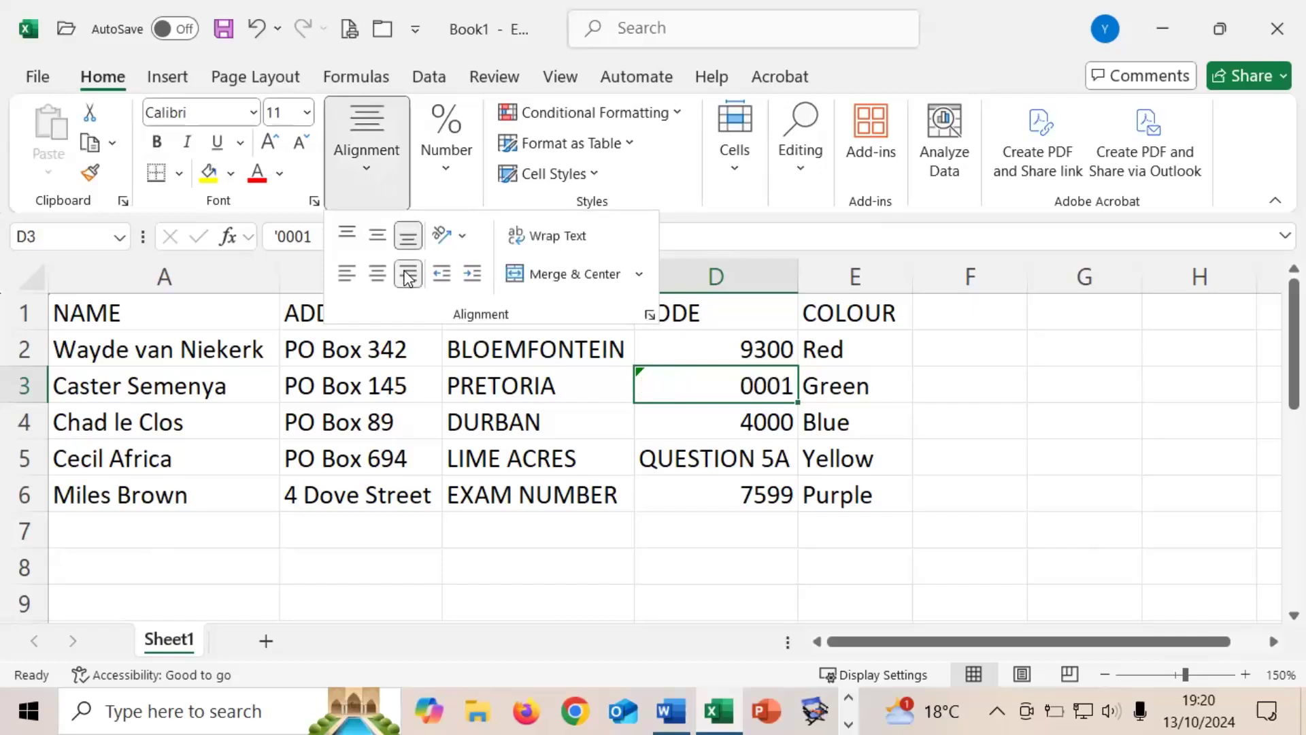
pyautogui.click(622, 503)
pyautogui.click(605, 497)
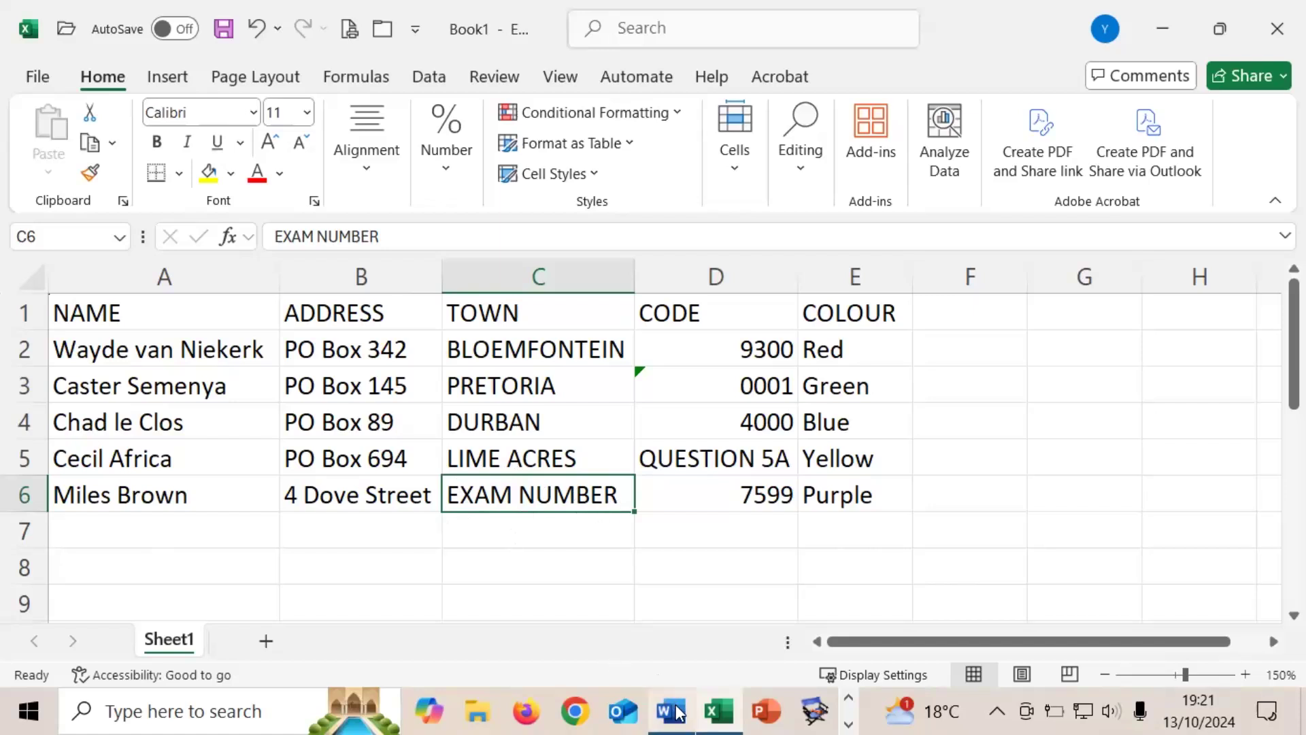
# - Save the Excel workbook in CPN5 as 'Mail Merge Nov 2018 Question 5A'
pyautogui.moveTo(678, 713)
pyautogui.click(658, 663)
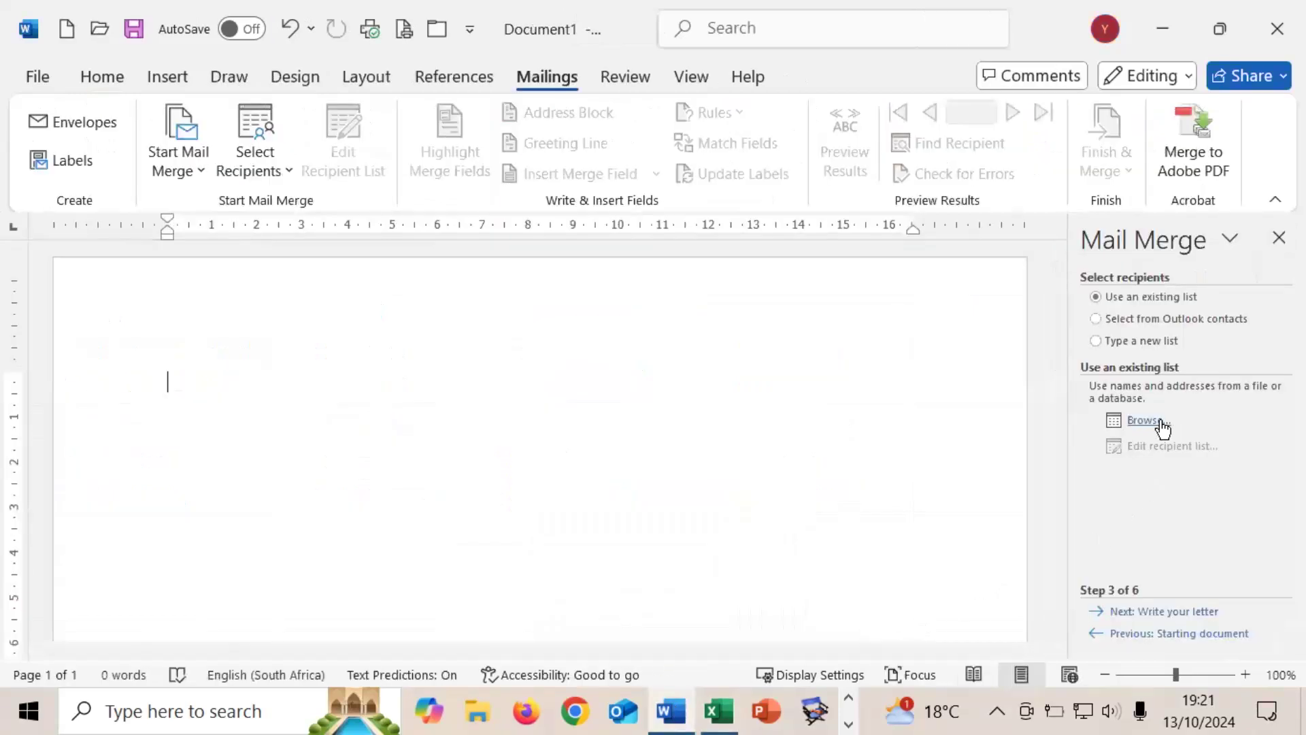
pyautogui.click(720, 711)
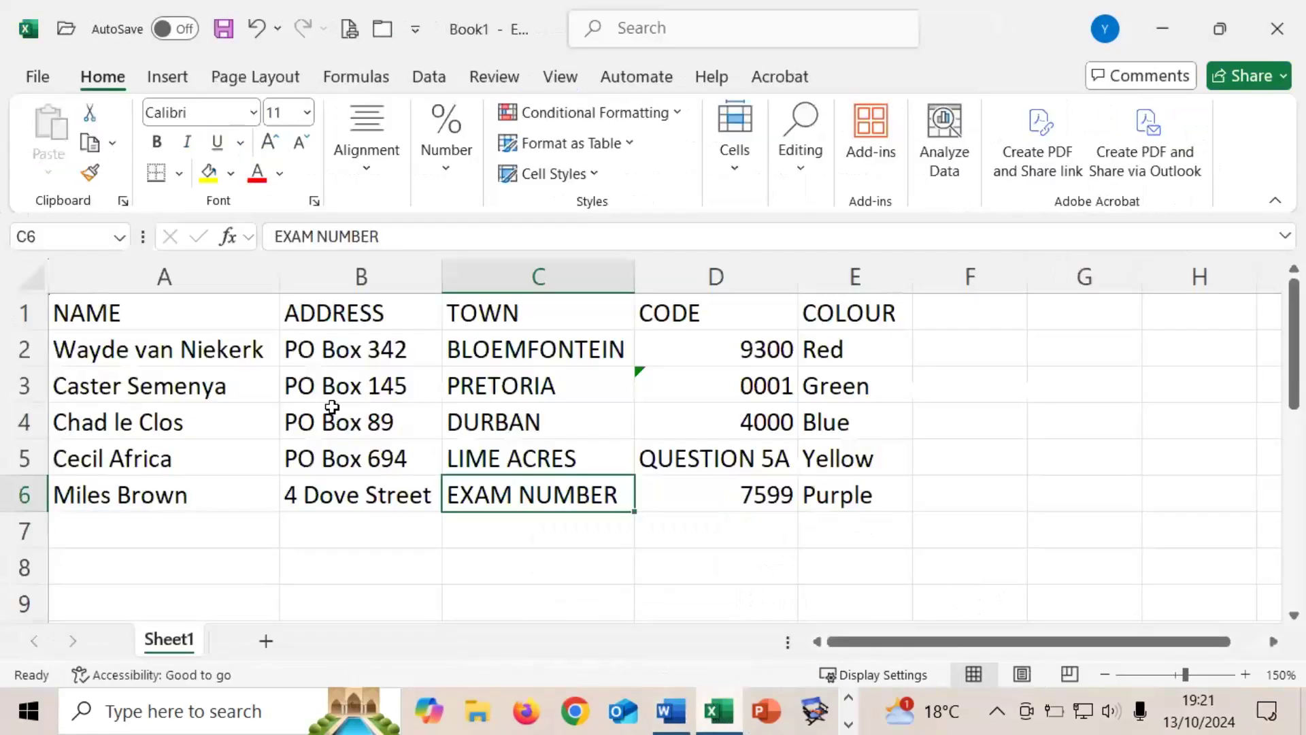
pyautogui.click(40, 76)
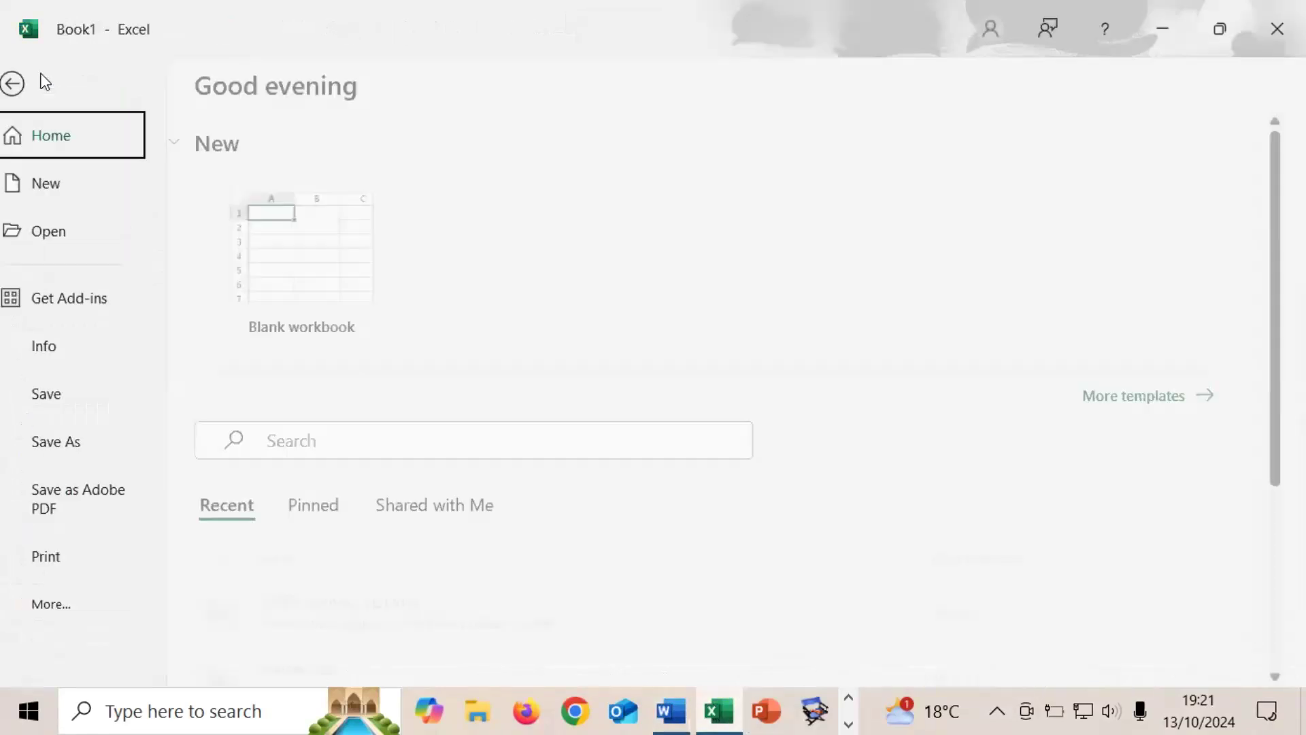
pyautogui.click(86, 441)
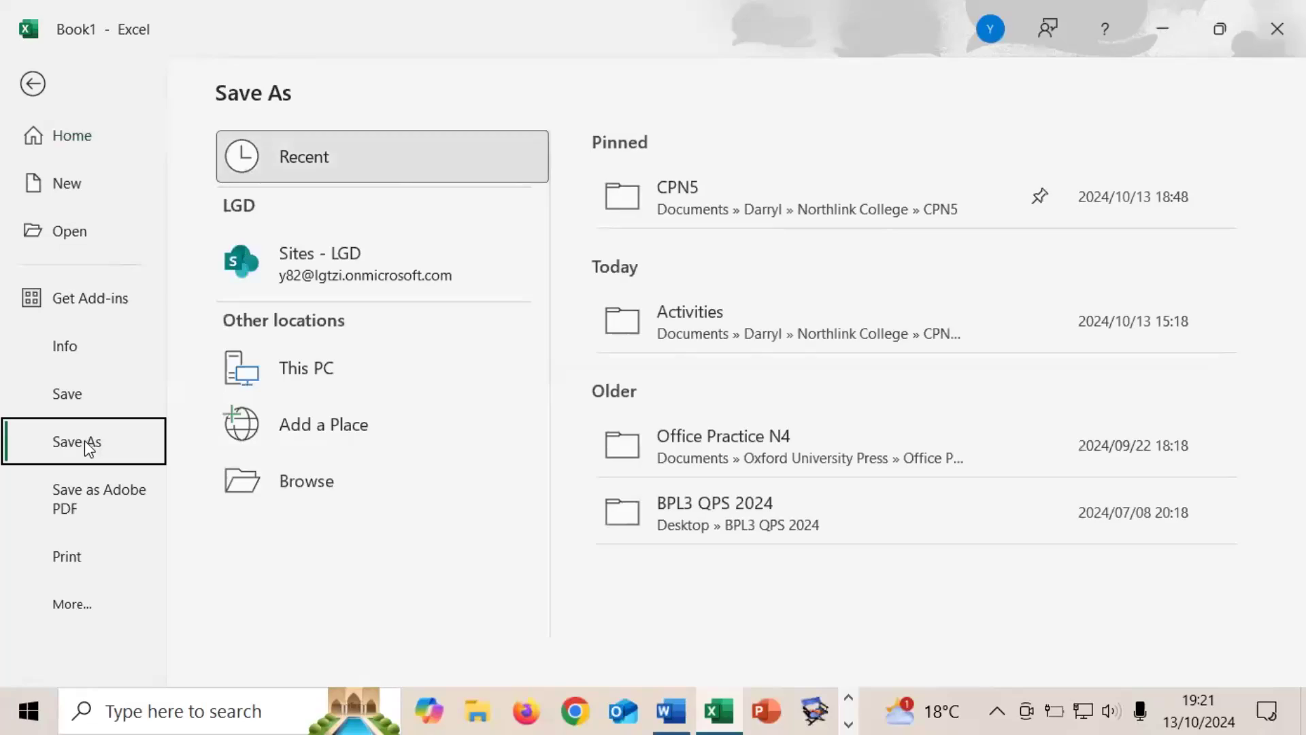
pyautogui.click(902, 203)
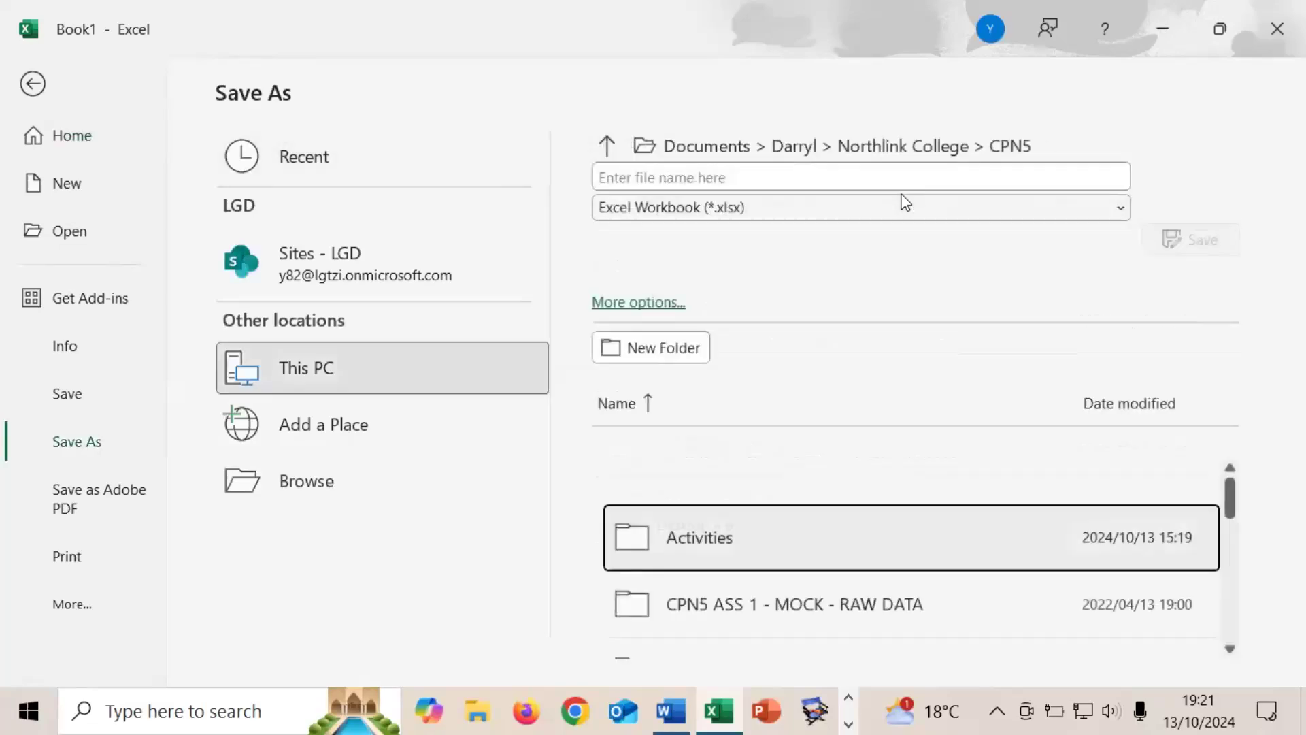
pyautogui.click(757, 178)
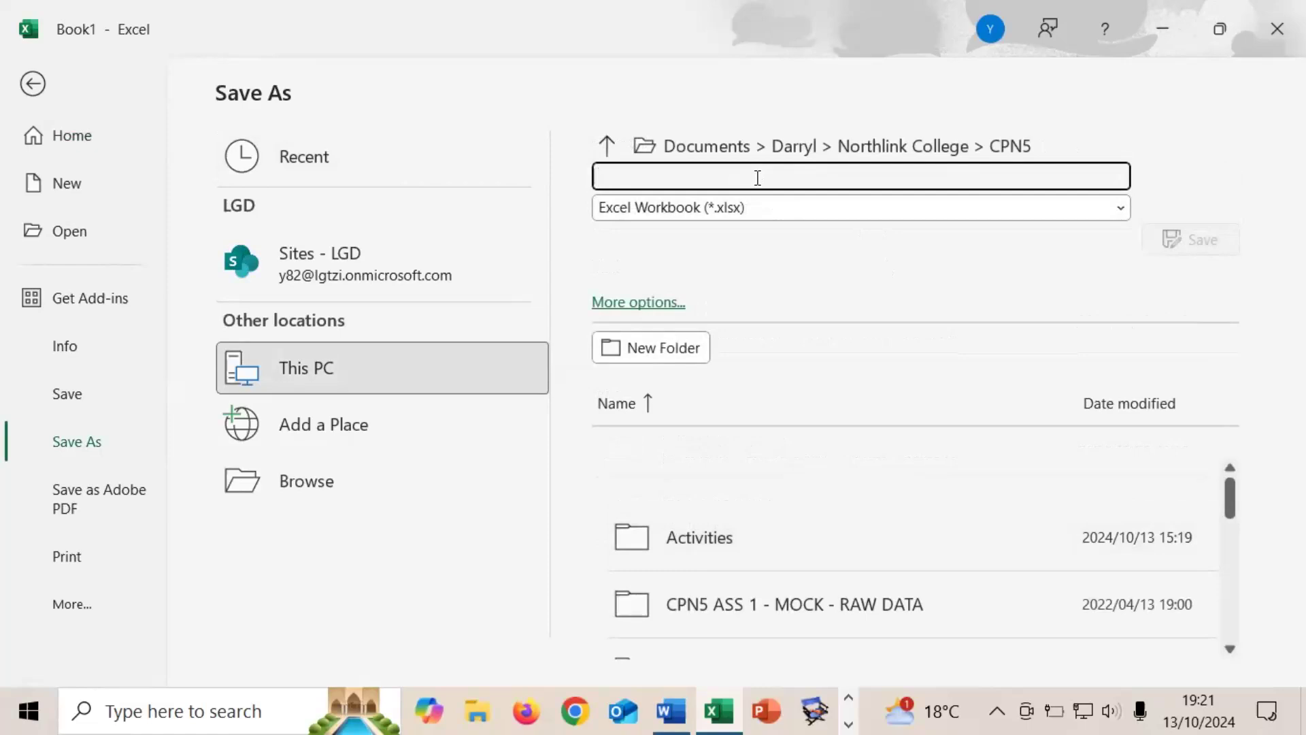
pyautogui.write('Mail ')
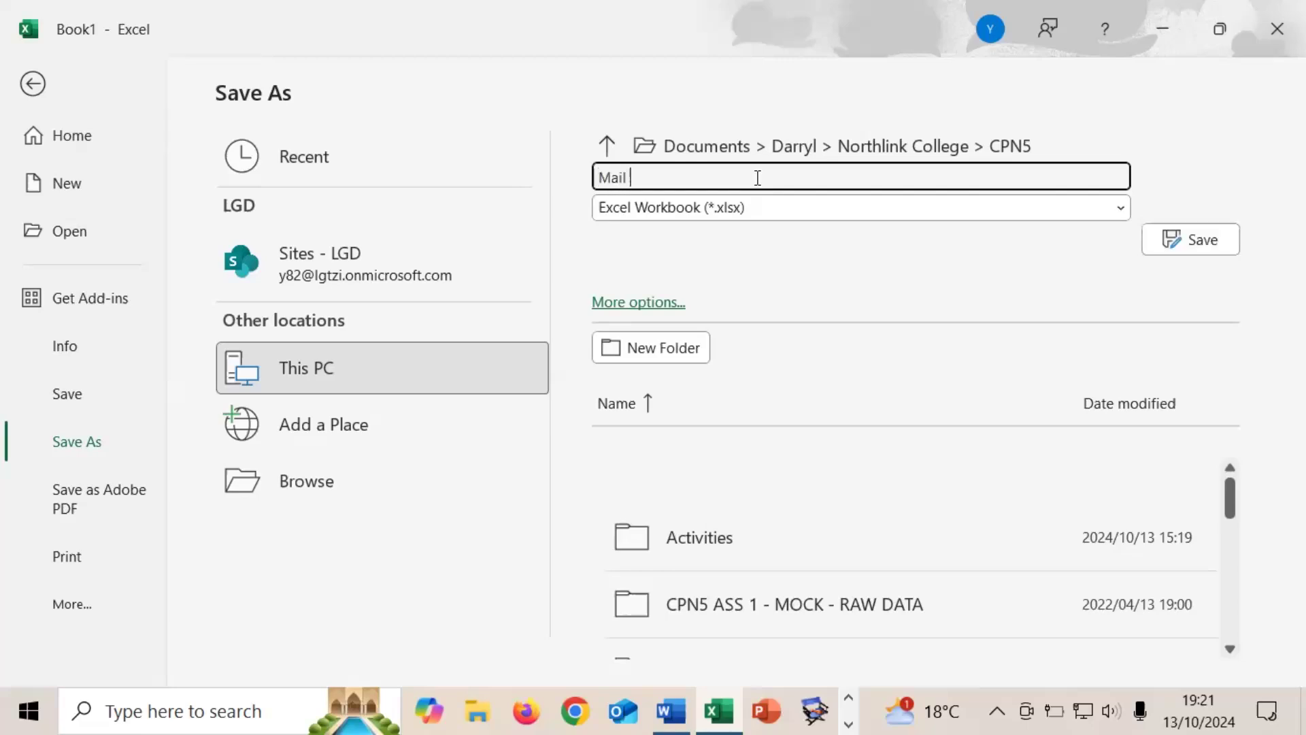
pyautogui.write('Merge Nov 2018')
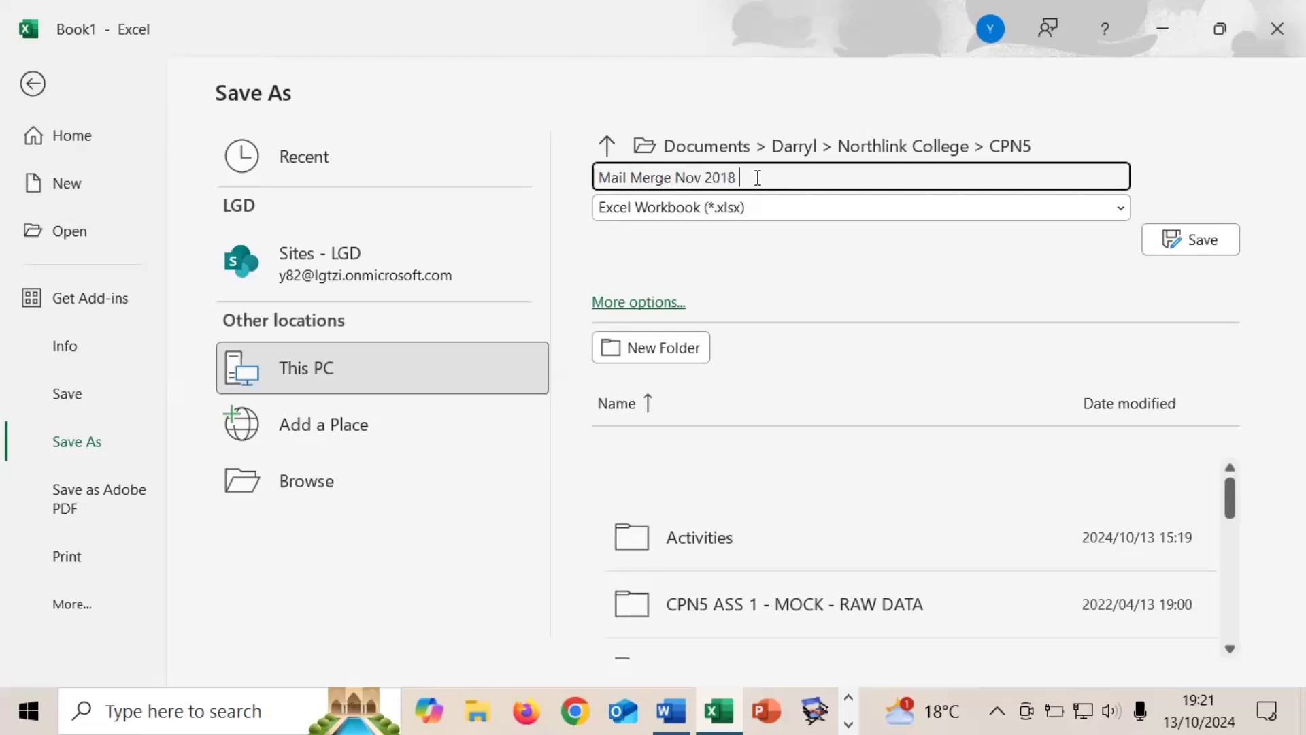
pyautogui.write(' Question 51')
pyautogui.press('BackSpace')
pyautogui.write('A')
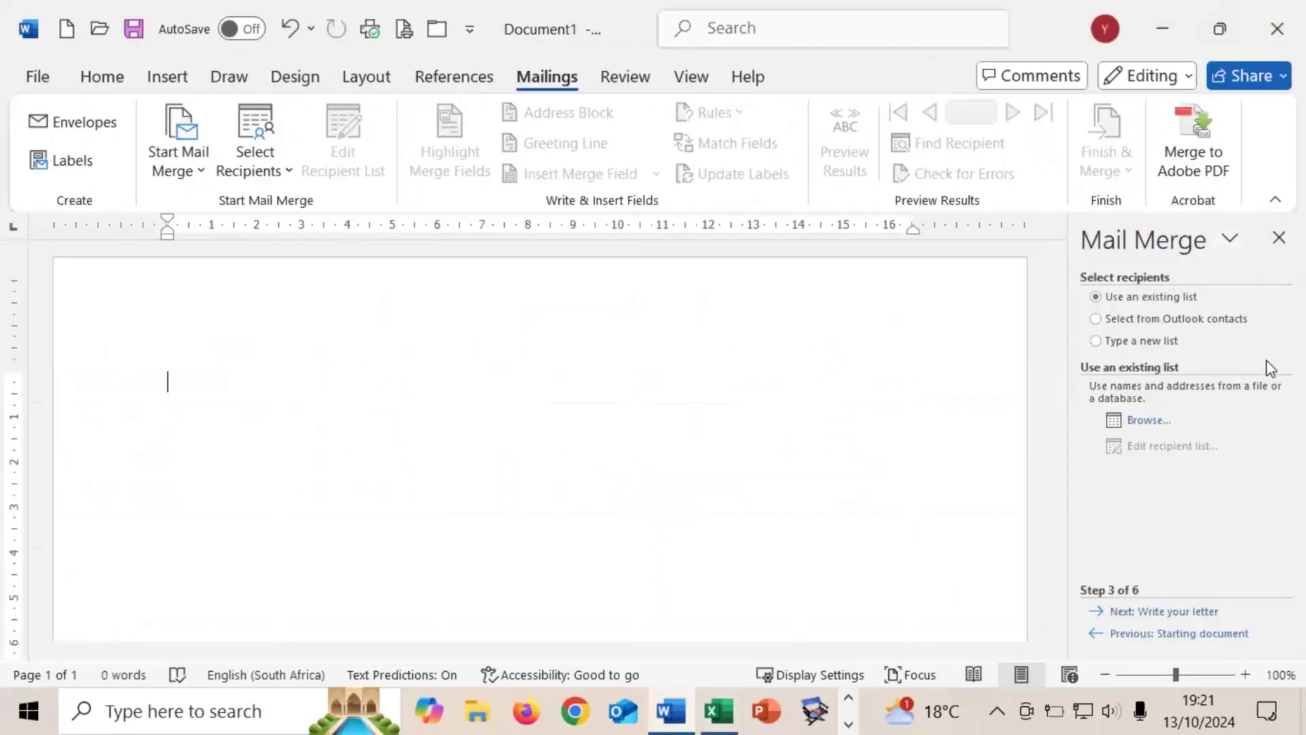
# - Browse to CPN5, sort by date modified, and open Mail Merge Nov 2018 Question 5A.xlsx
pyautogui.click(1141, 420)
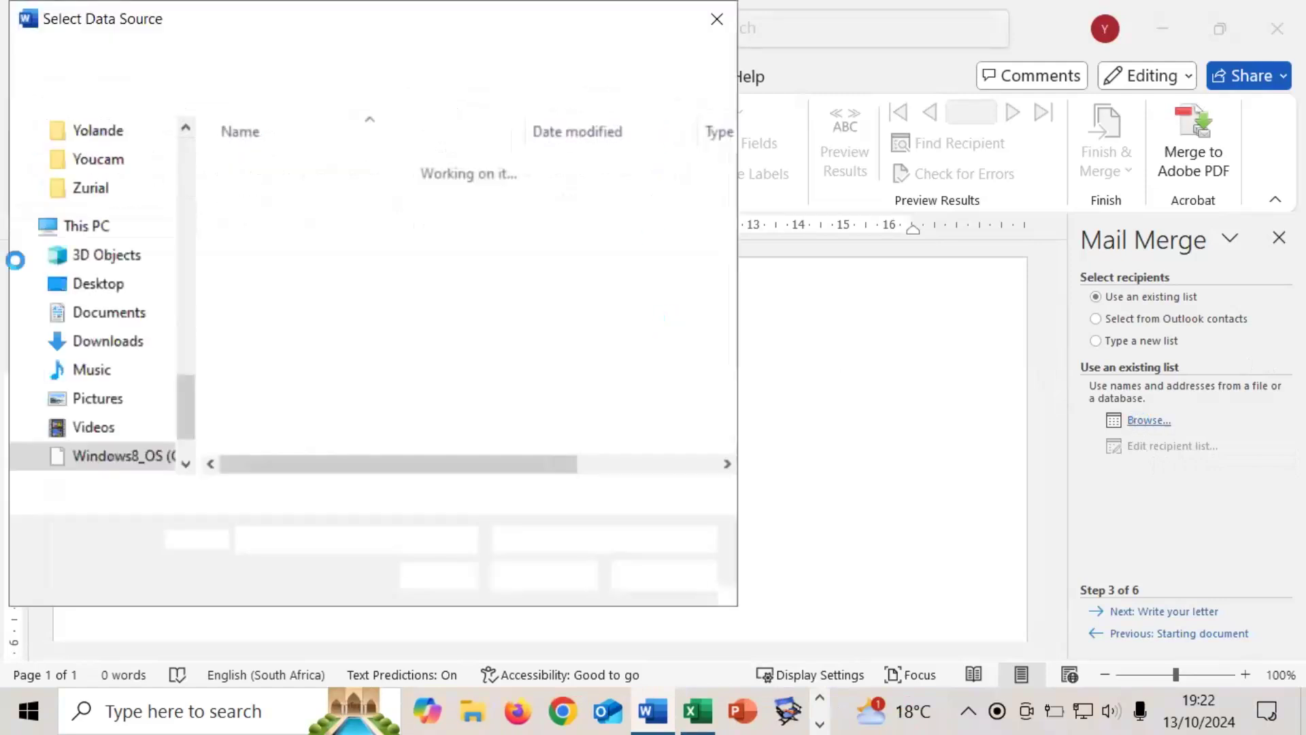
pyautogui.scroll(5, 106, 309)
pyautogui.scroll(15, 108, 308)
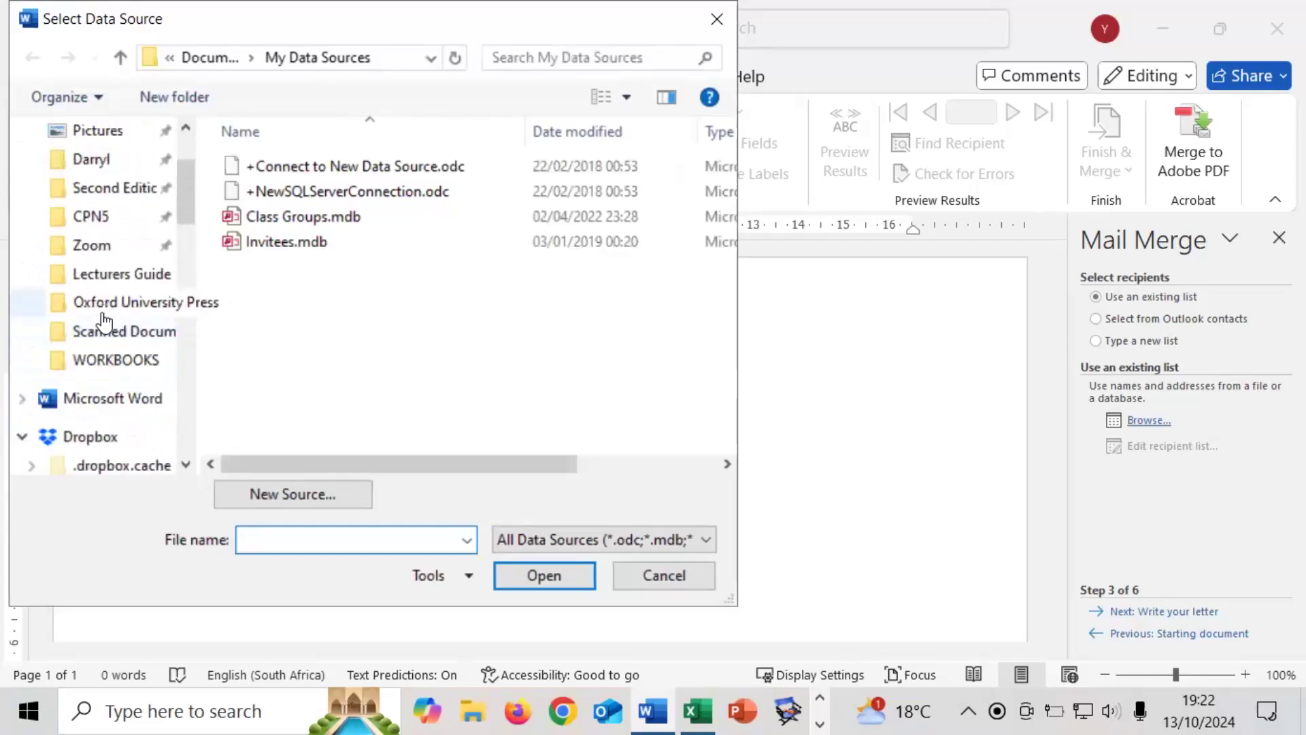
pyautogui.click(95, 225)
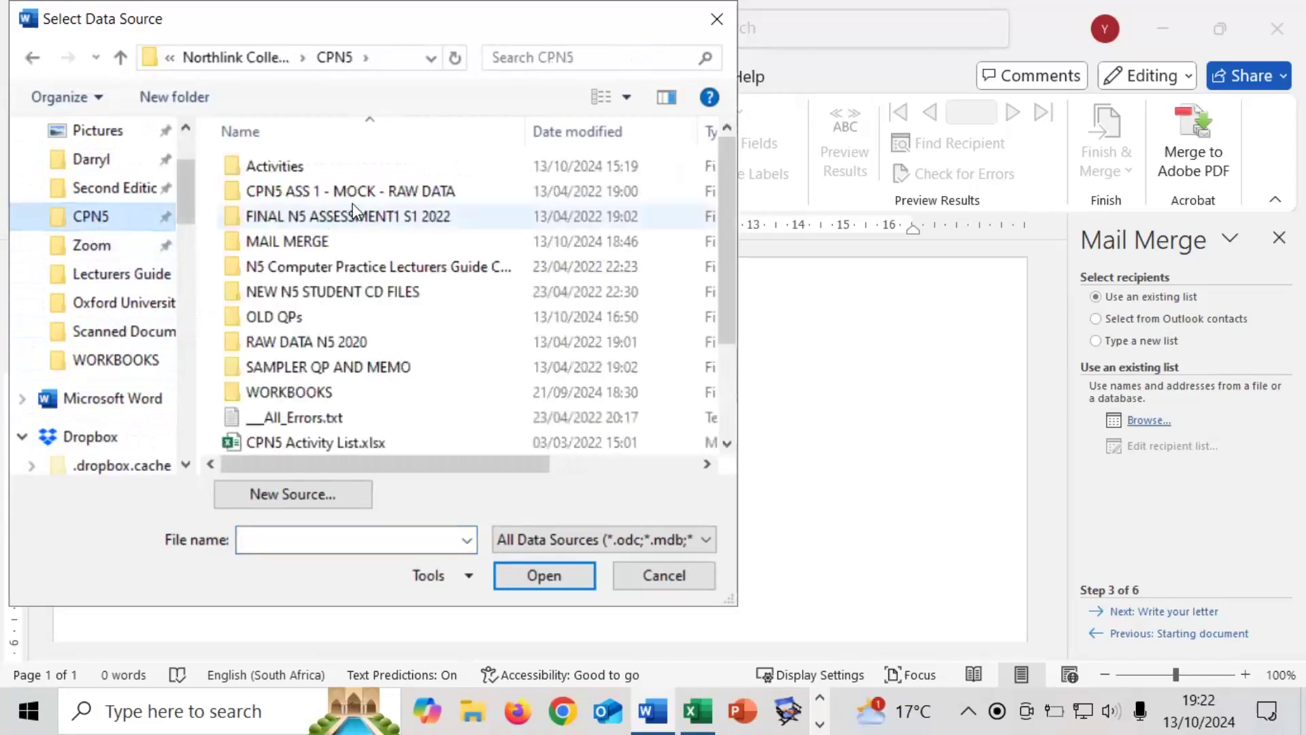
pyautogui.click(603, 131)
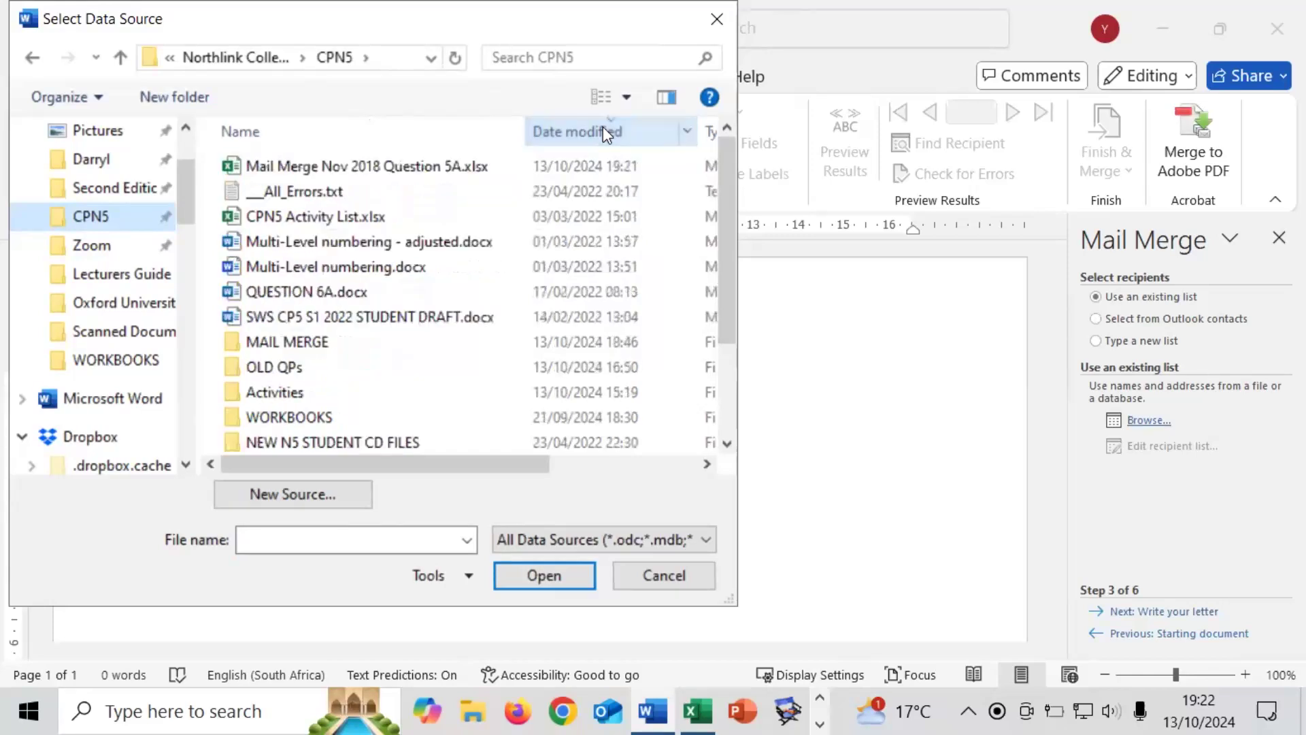
pyautogui.click(310, 170)
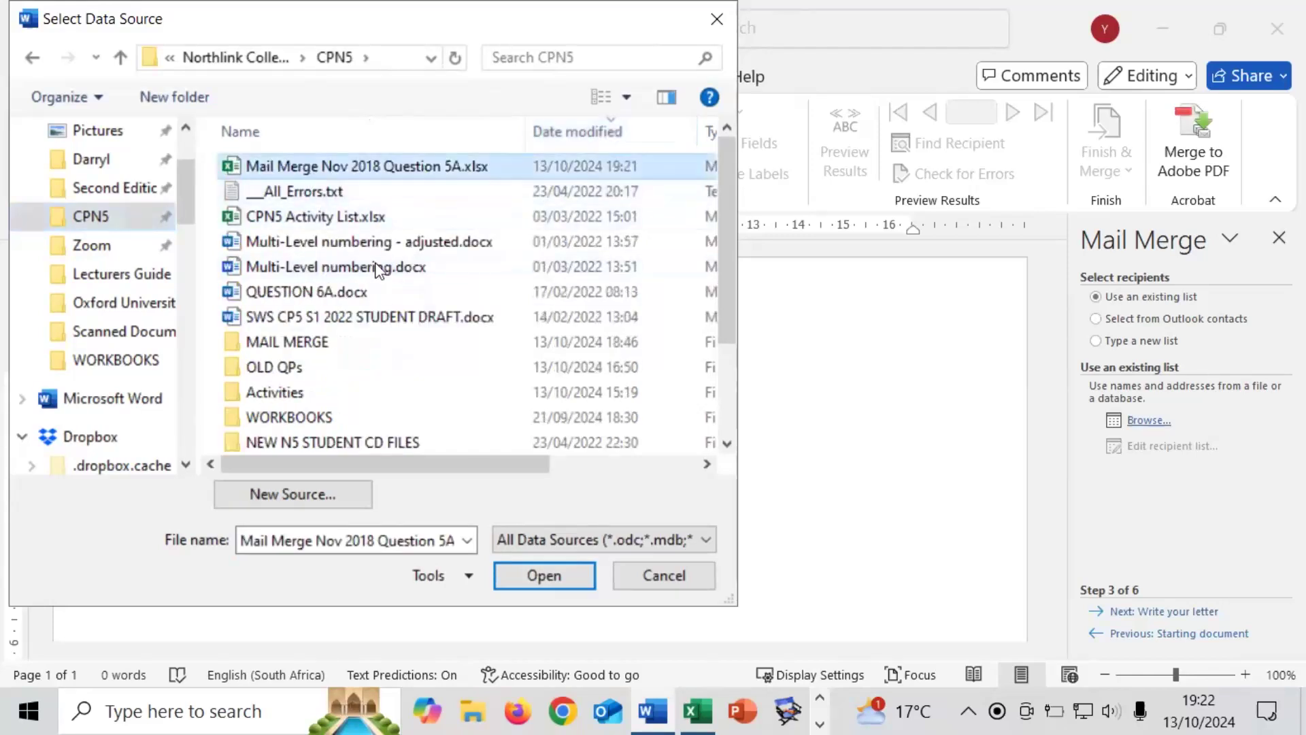
pyautogui.click(543, 575)
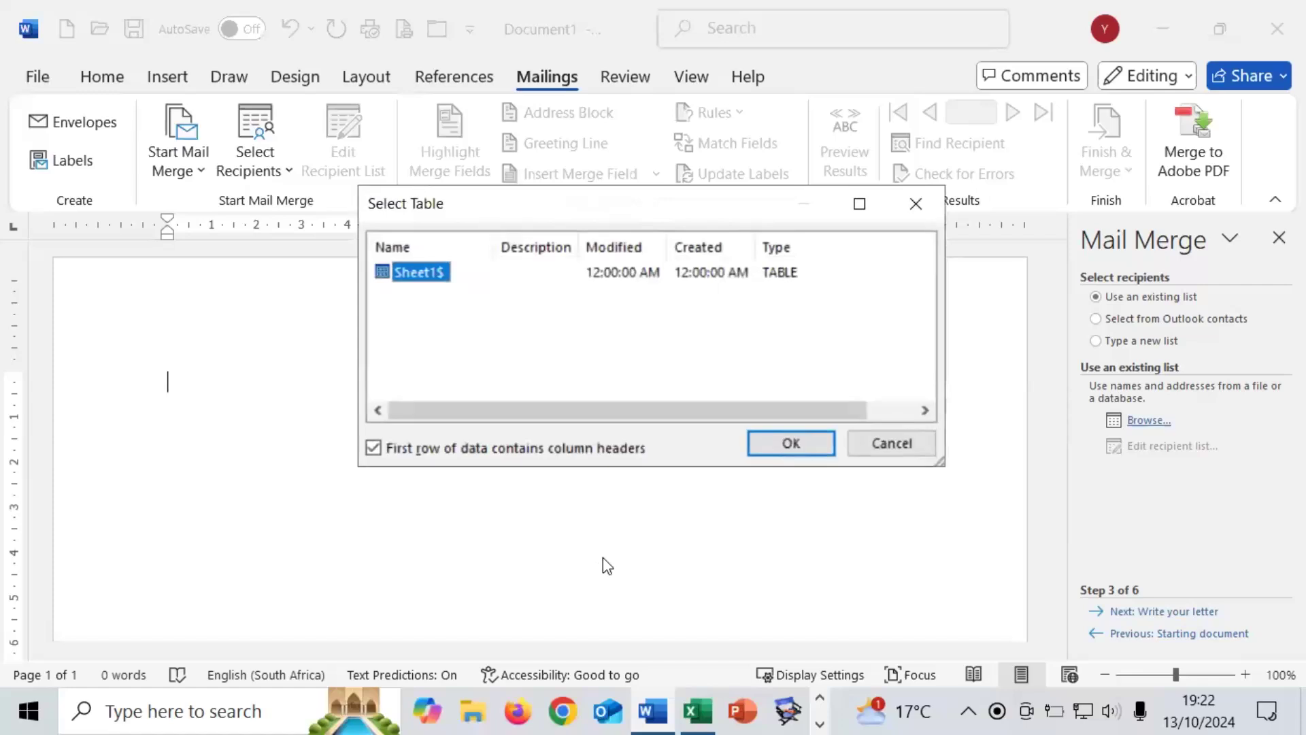
# - Switch to Excel and close the Mail Merge Nov 2018 Question 5A workbook via File > More
pyautogui.moveTo(700, 712)
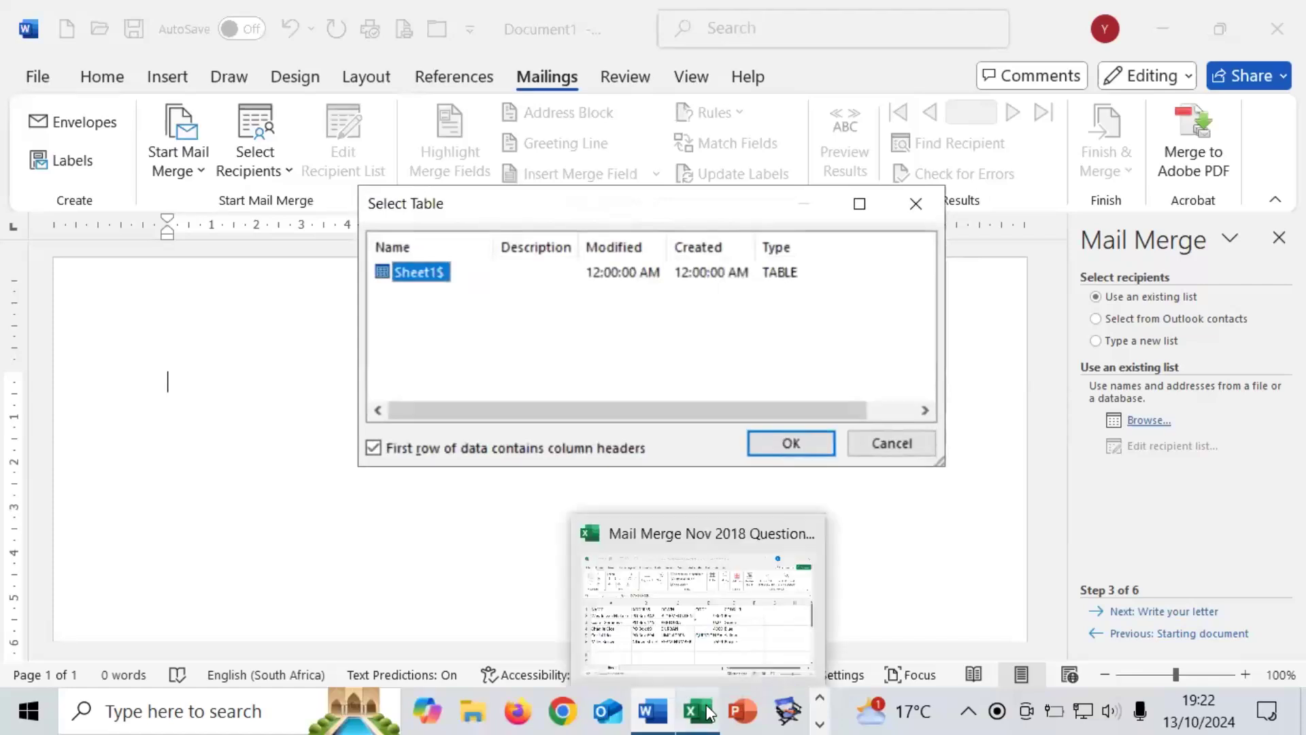
pyautogui.click(680, 622)
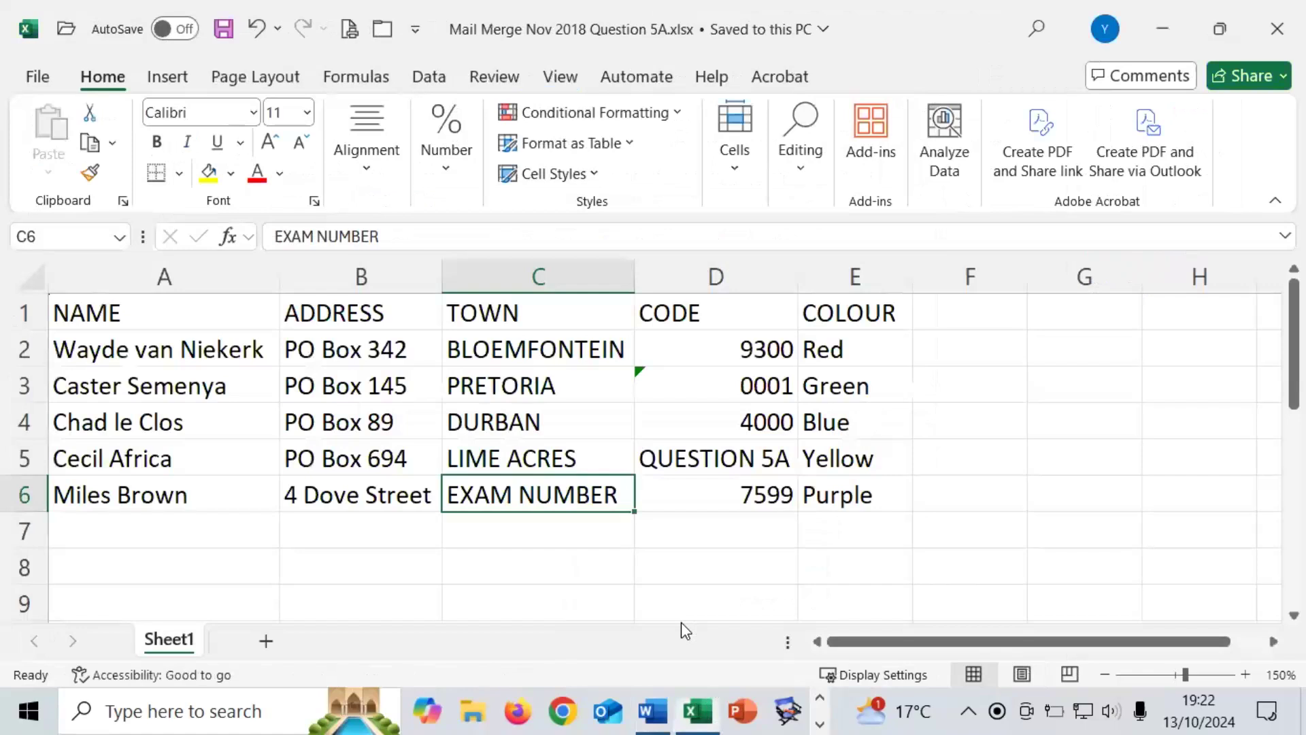
pyautogui.click(38, 77)
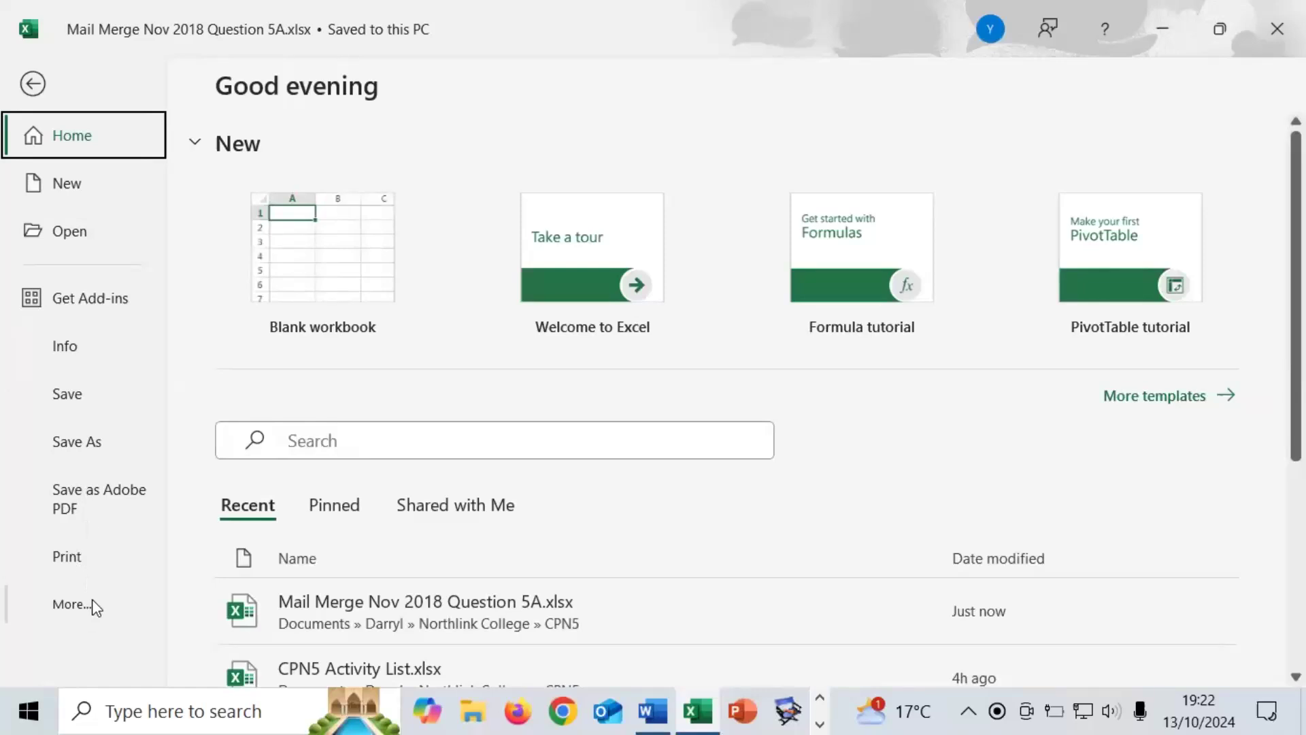
pyautogui.click(75, 603)
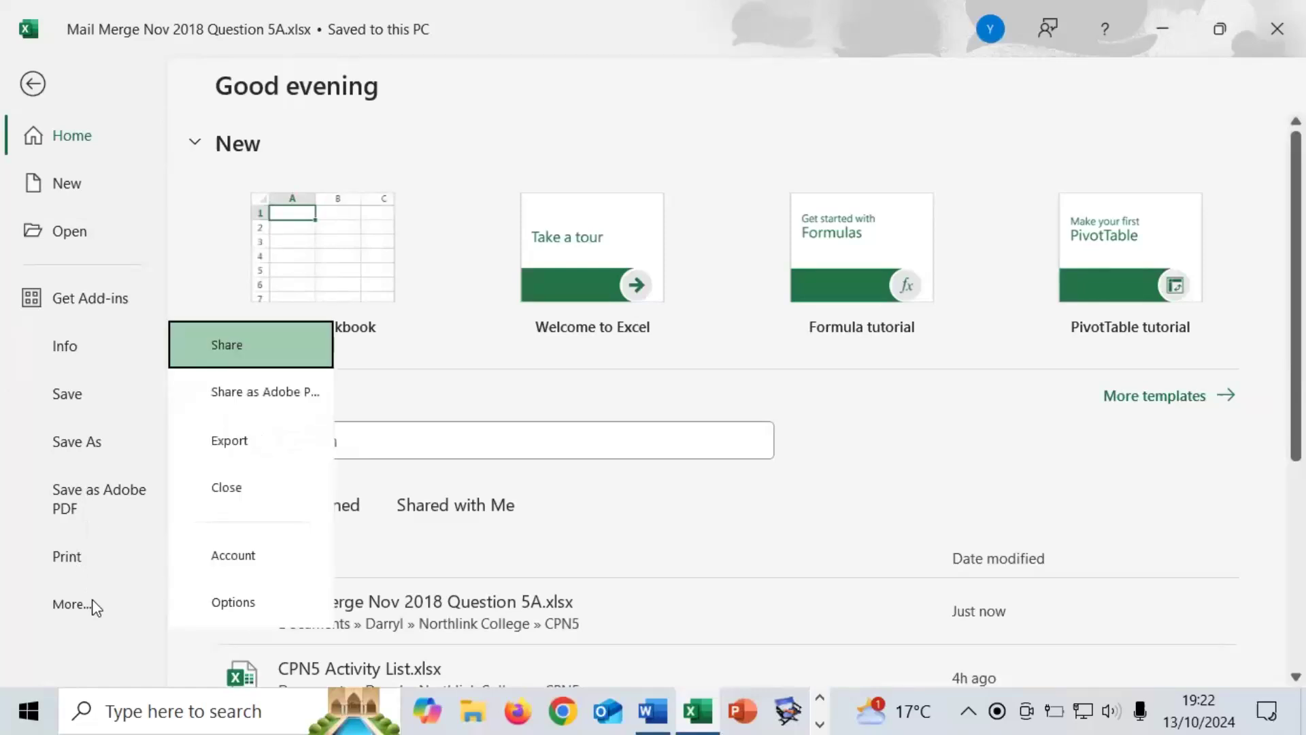
pyautogui.click(234, 493)
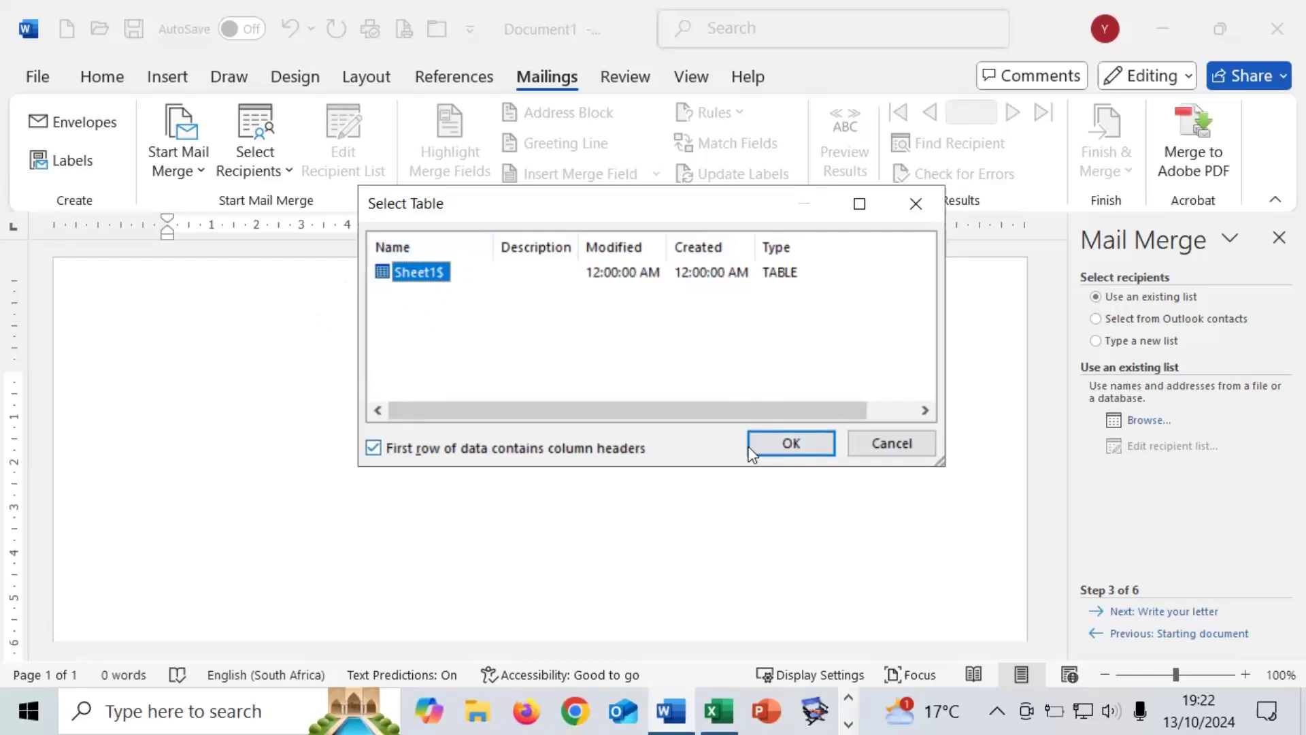
# - Accept the Sheet1$ table and confirm all five recipients in Mail Merge Recipients
pyautogui.click(786, 441)
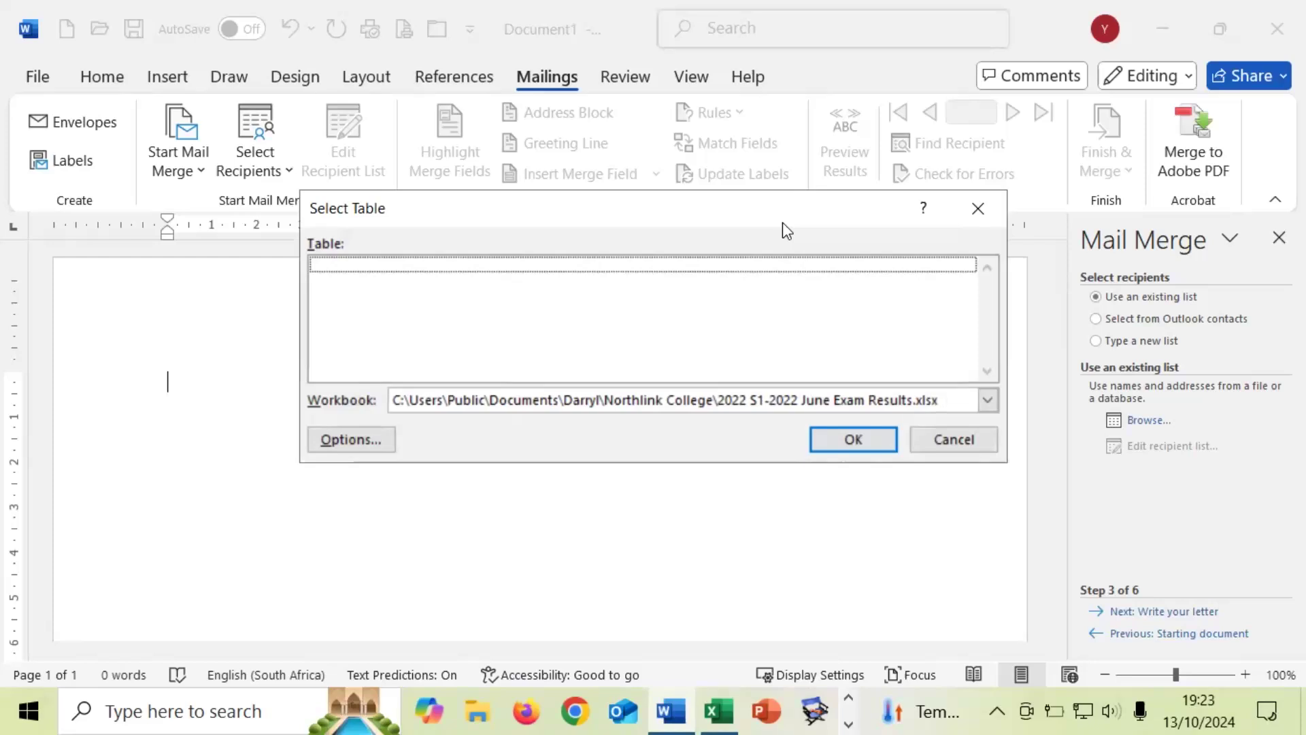
pyautogui.hotkey('alt', 'Tab')
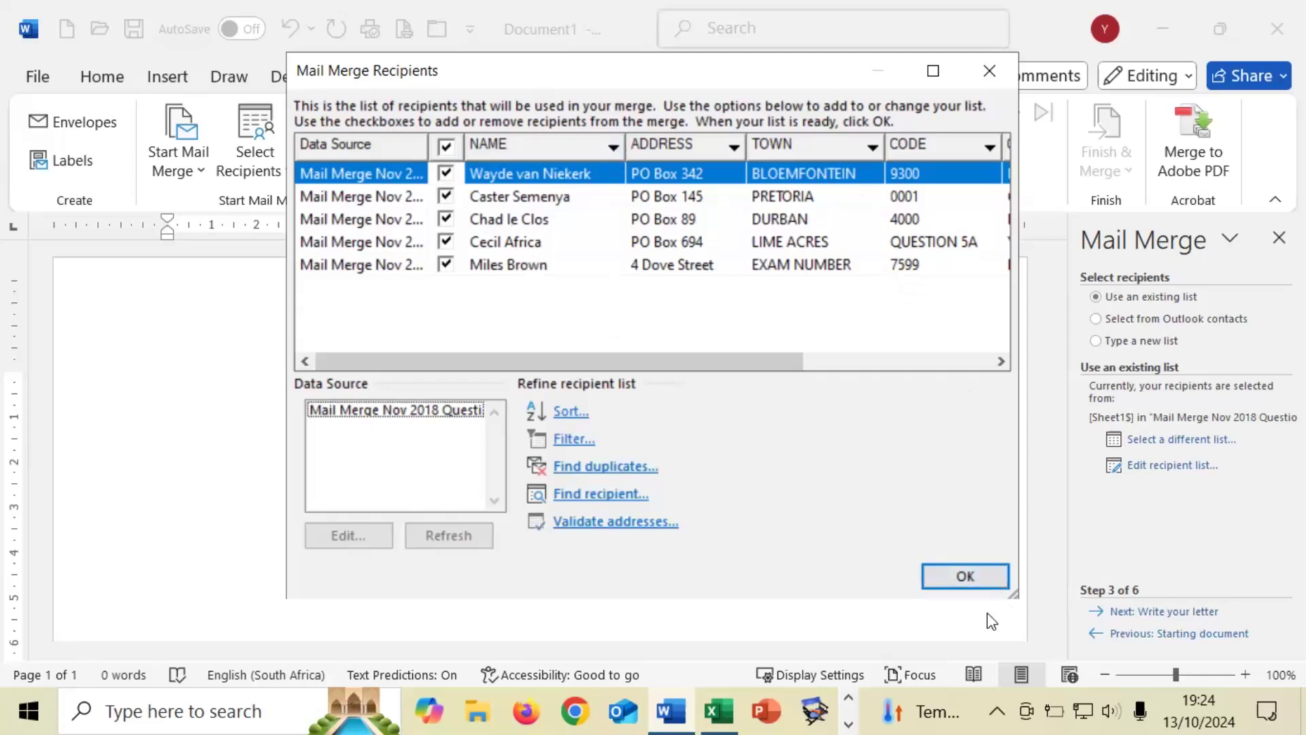
pyautogui.click(959, 573)
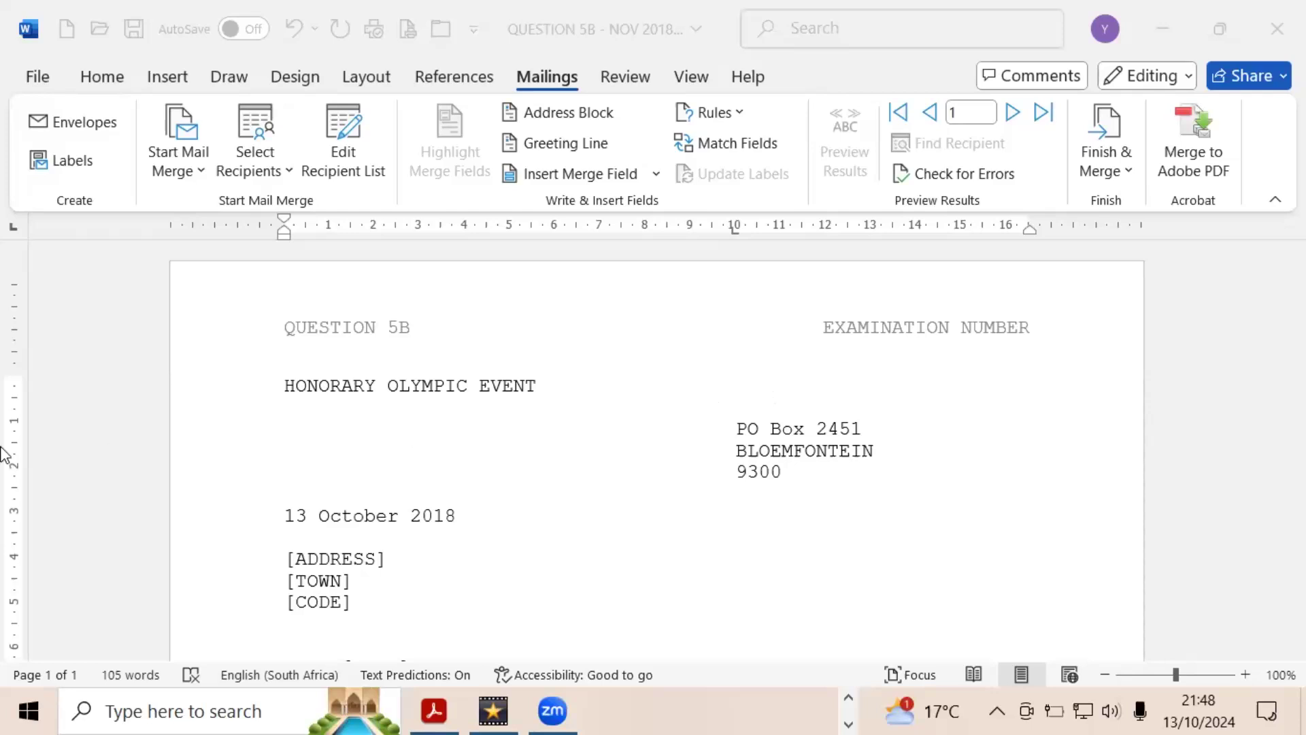
# - Format the HONORARY OLYMPIC EVENT heading as Arial Black, 16 pt, centred
pyautogui.click(336, 388)
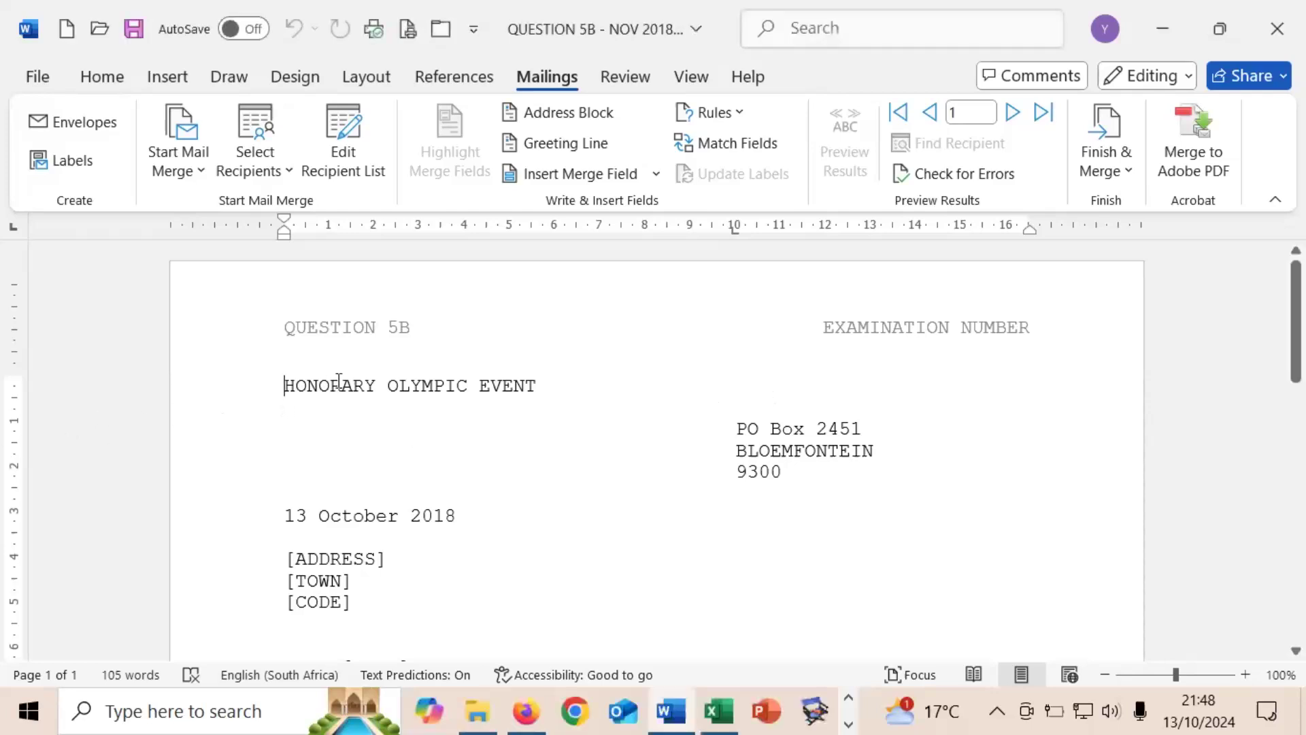
pyautogui.click(102, 80)
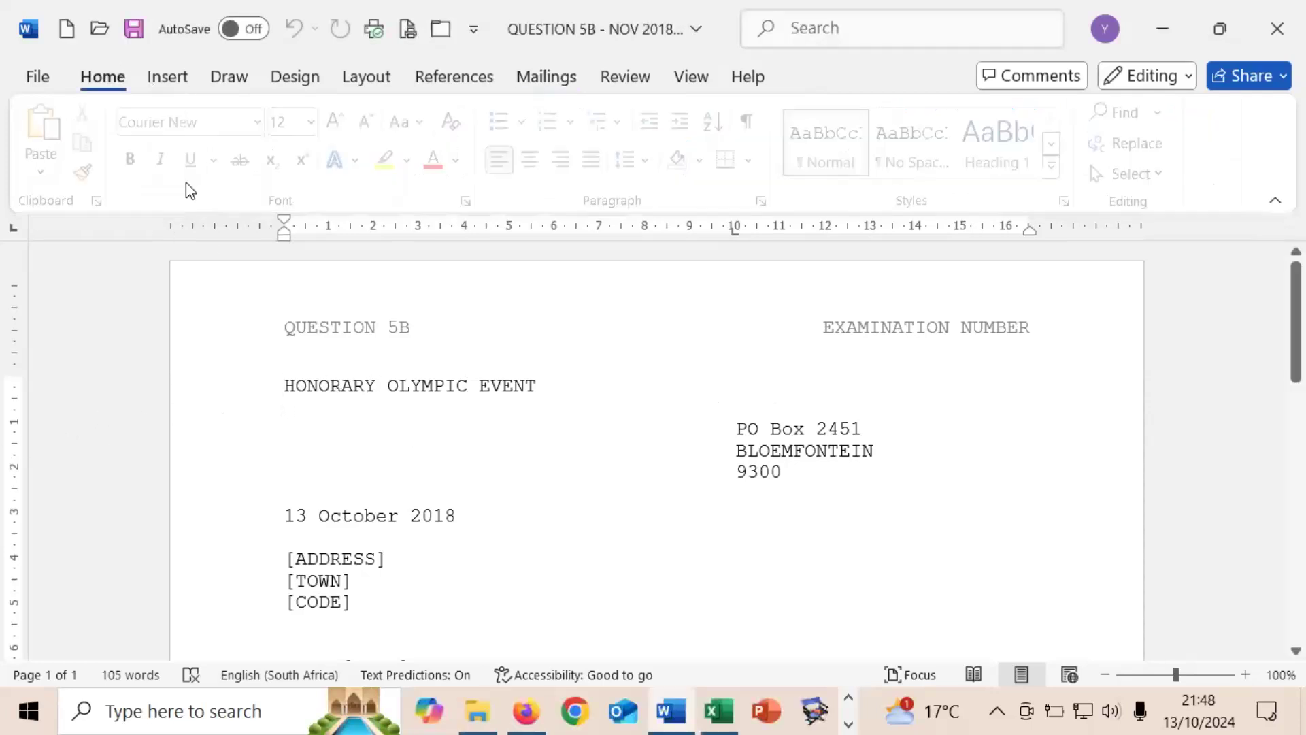
pyautogui.moveTo(540, 385); pyautogui.dragTo(272, 385)
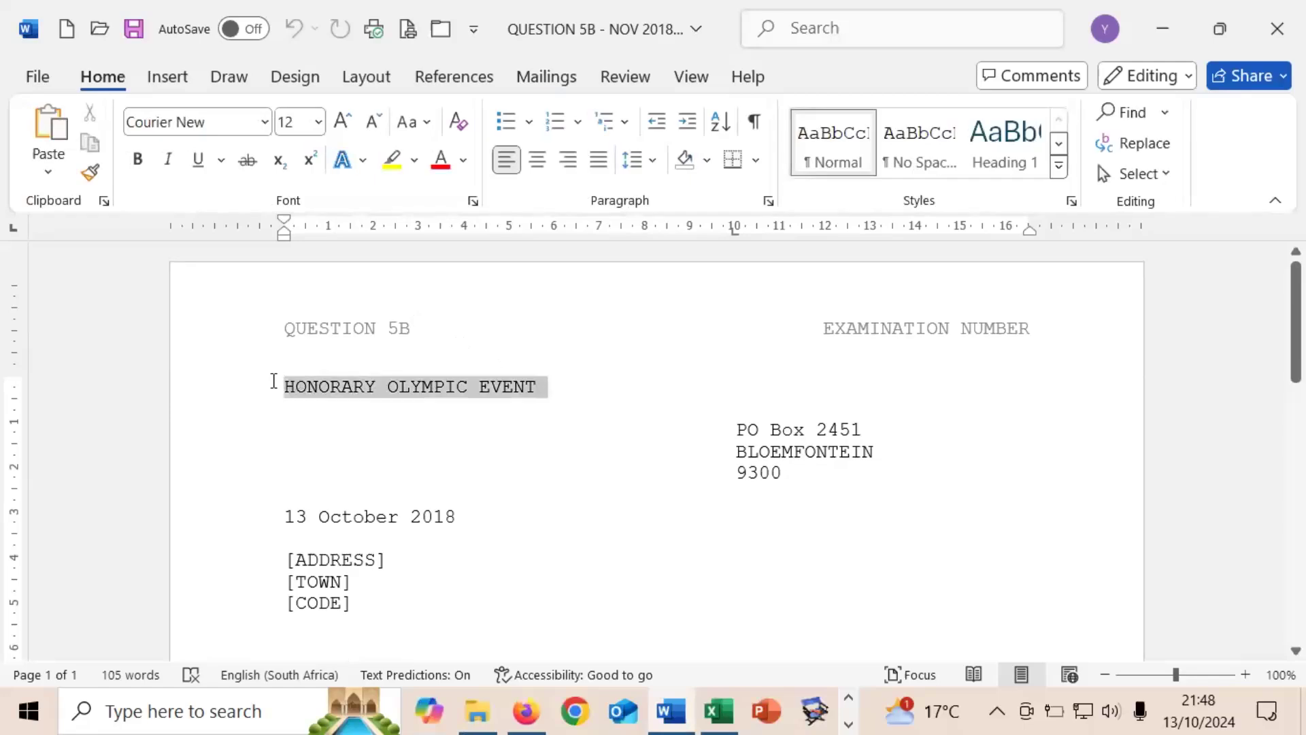
pyautogui.click(264, 122)
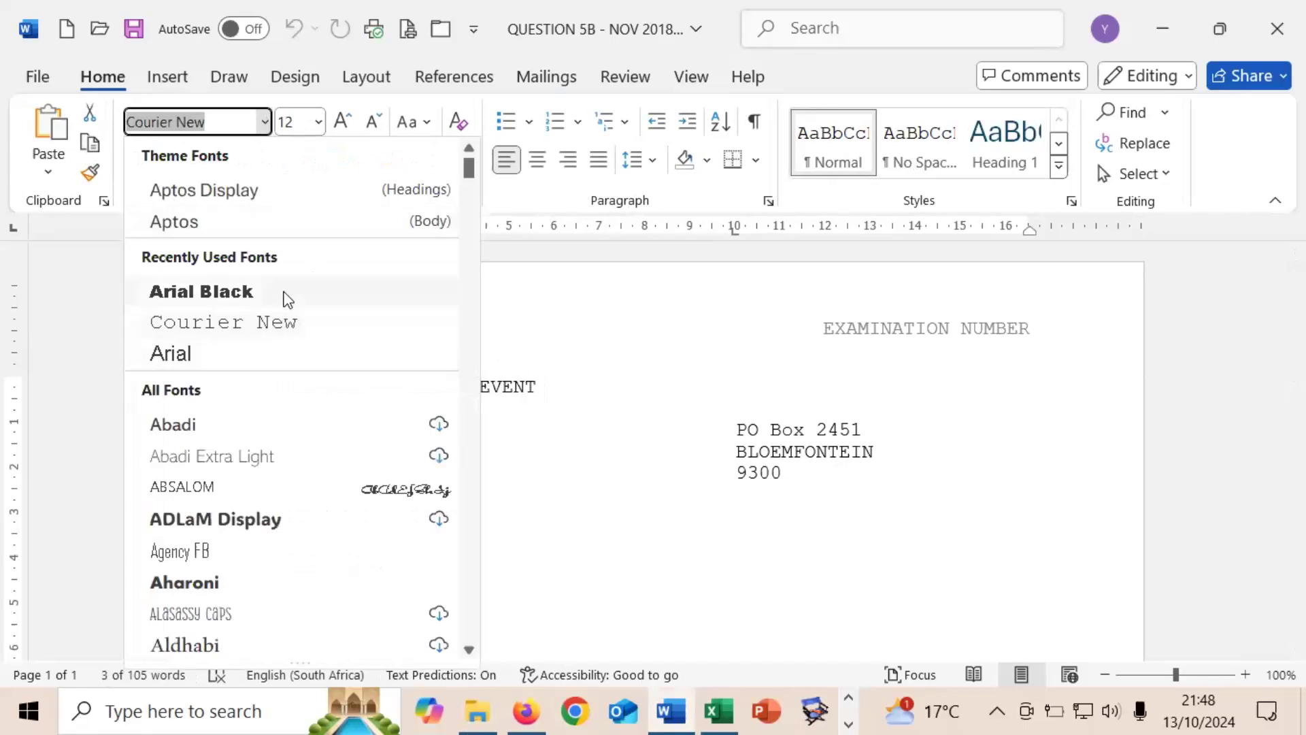
pyautogui.click(283, 297)
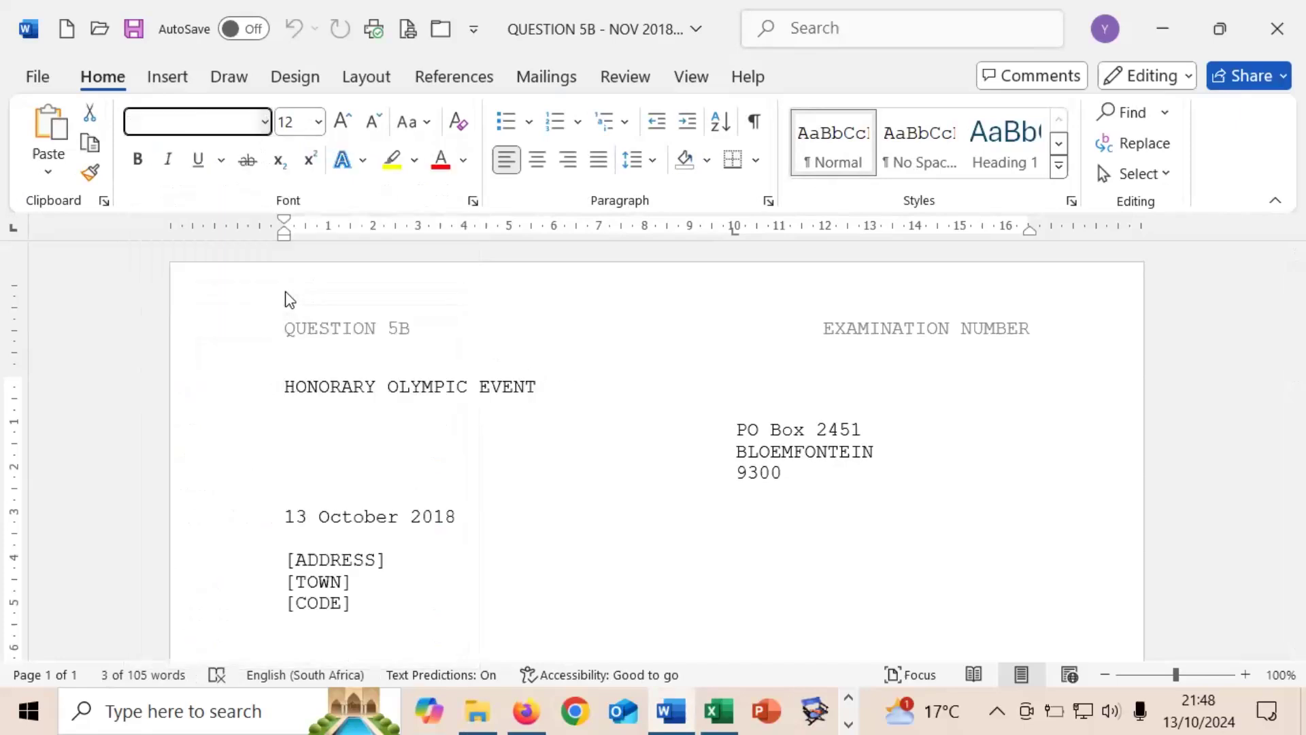
pyautogui.click(318, 123)
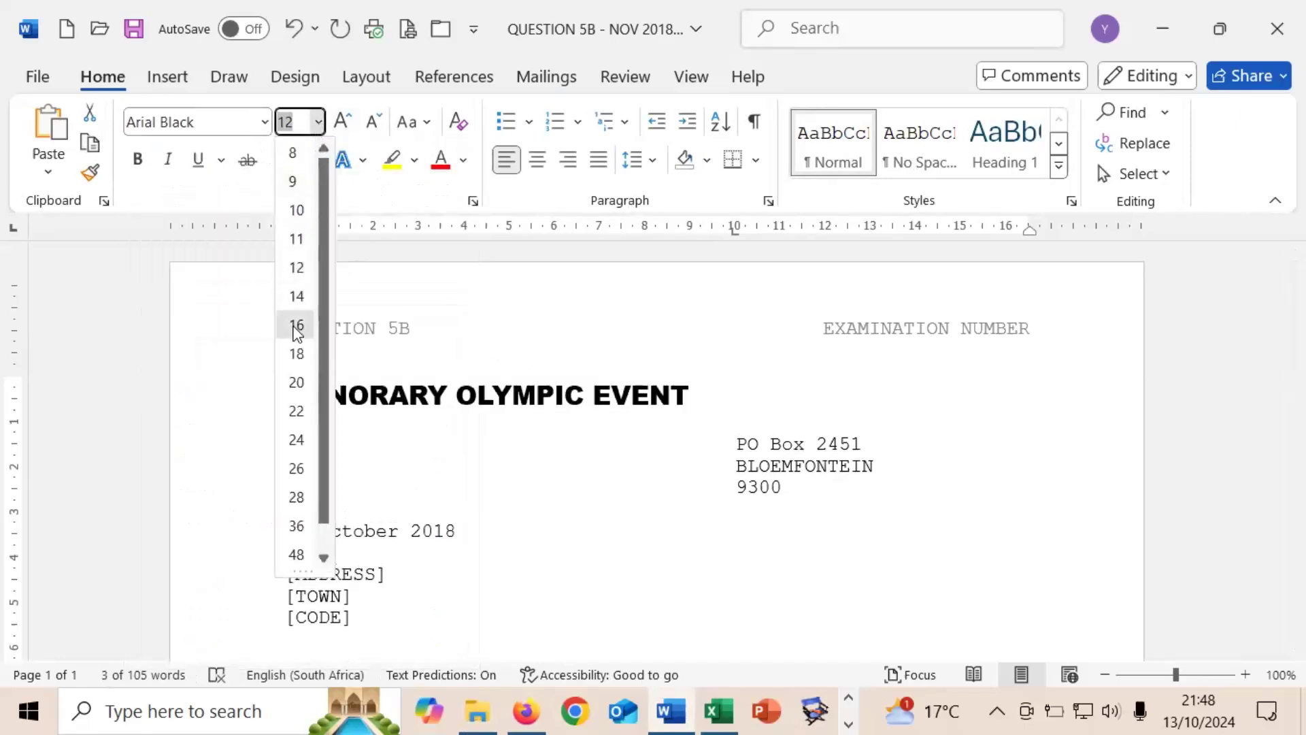
pyautogui.click(296, 325)
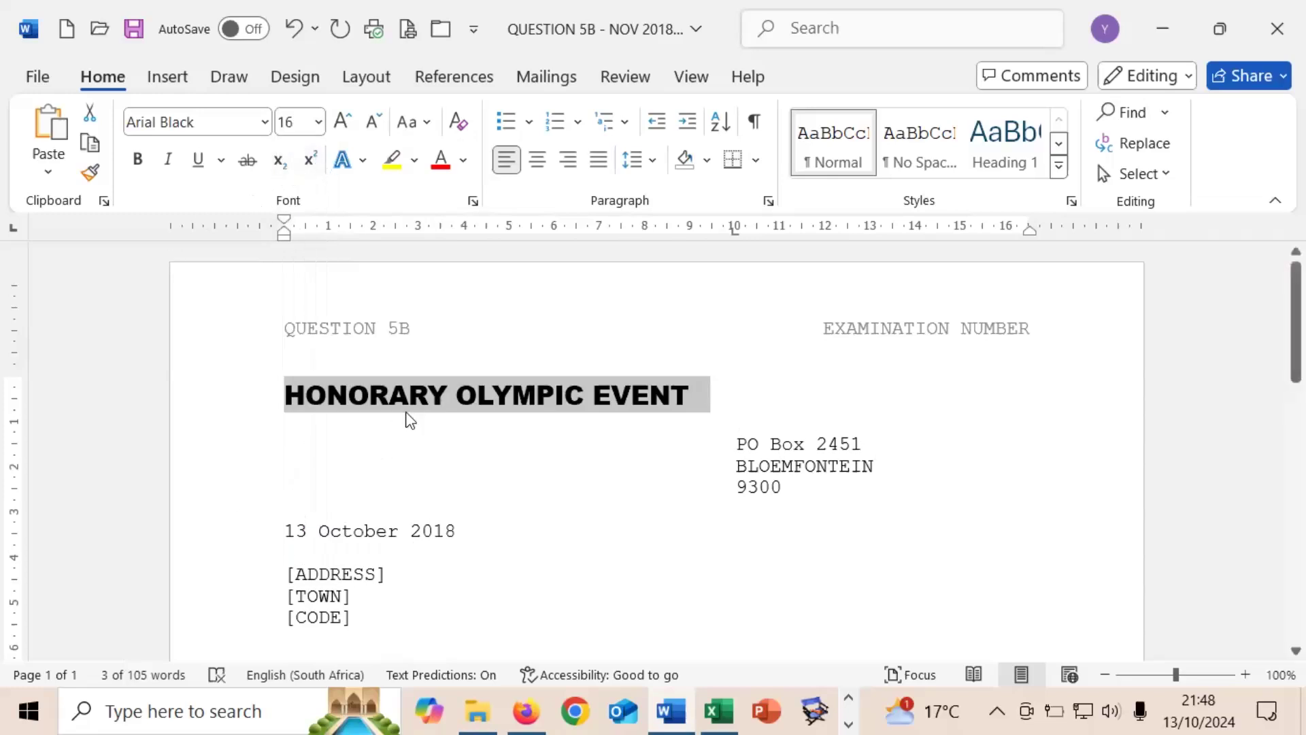
pyautogui.click(538, 163)
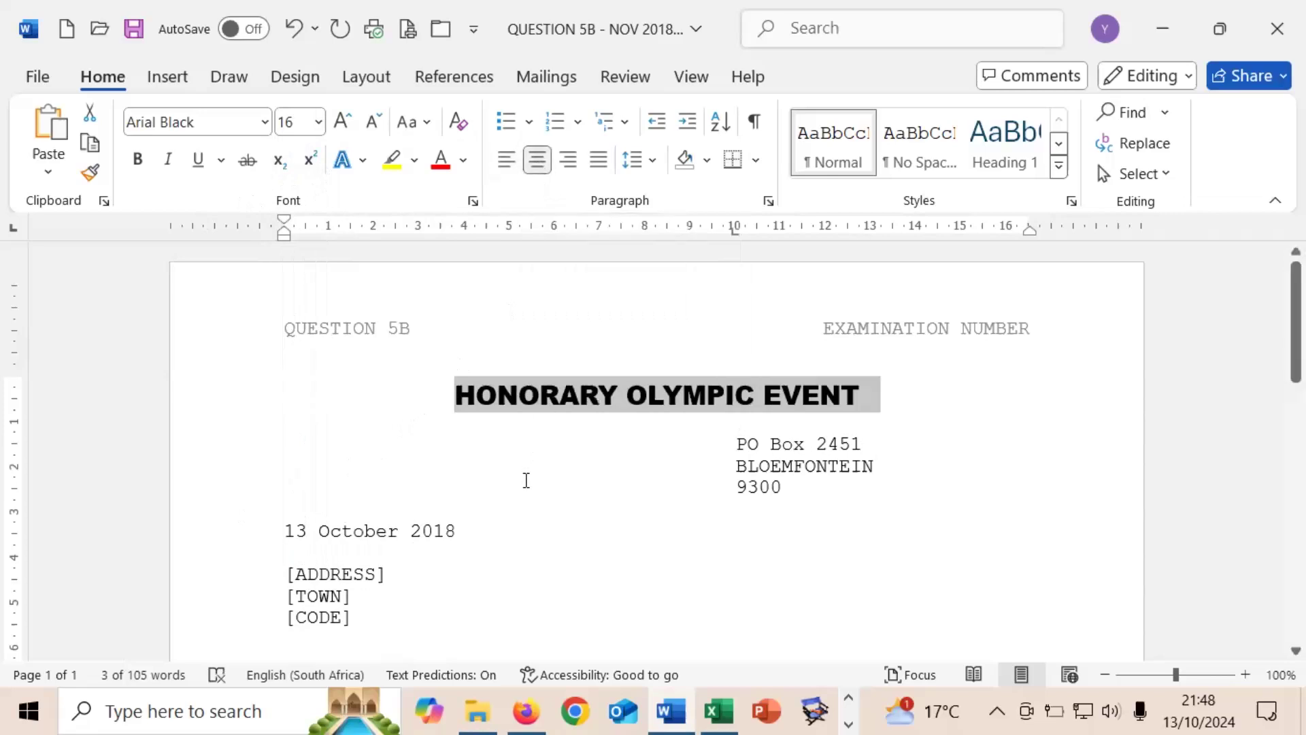
# - Replace the [ADDRESS] placeholder with the ADDRESS merge field and turn on merge-field shading
pyautogui.scroll(-3, 513, 533)
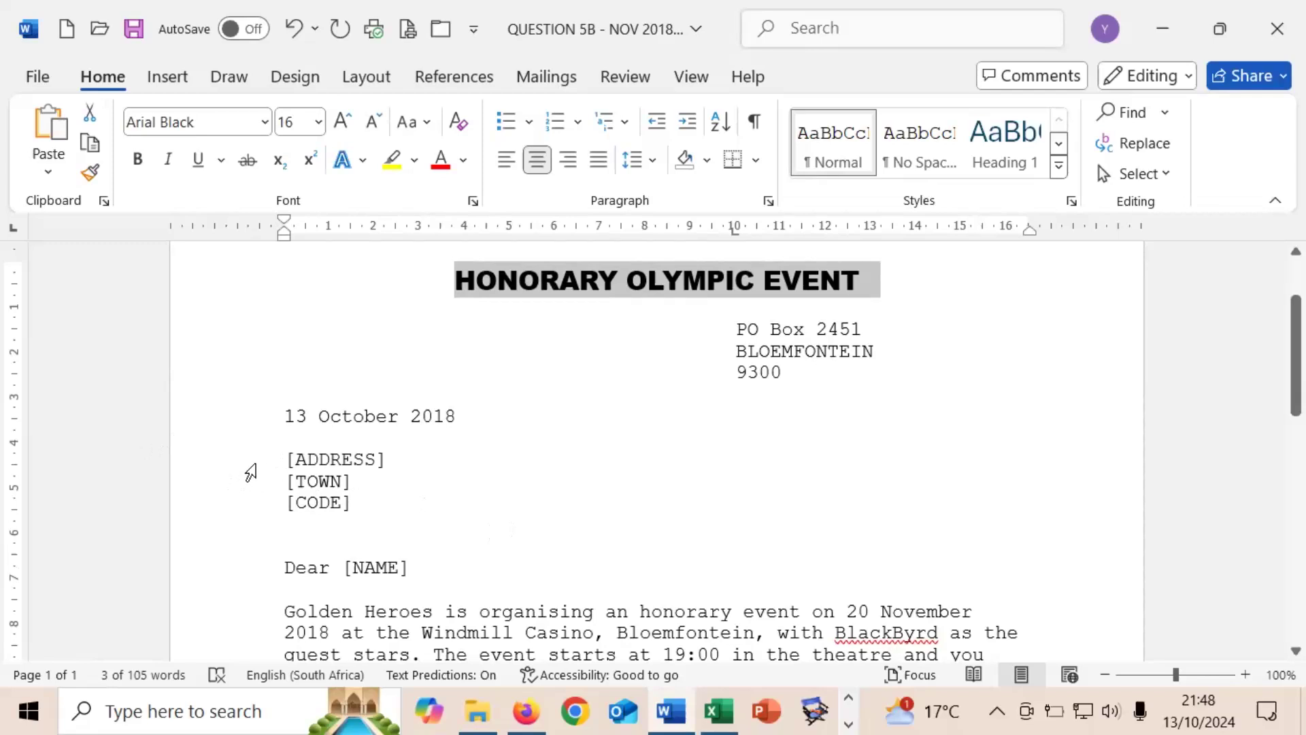
pyautogui.click(252, 464)
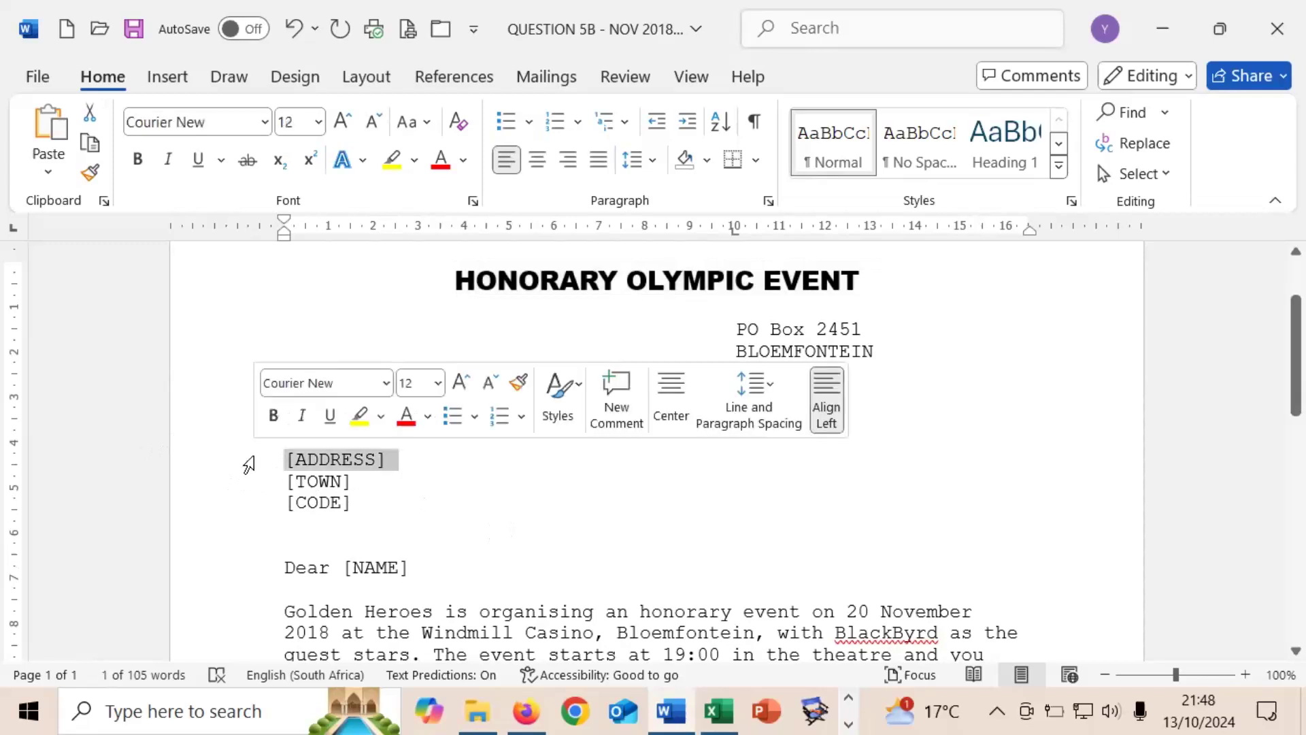
pyautogui.click(549, 77)
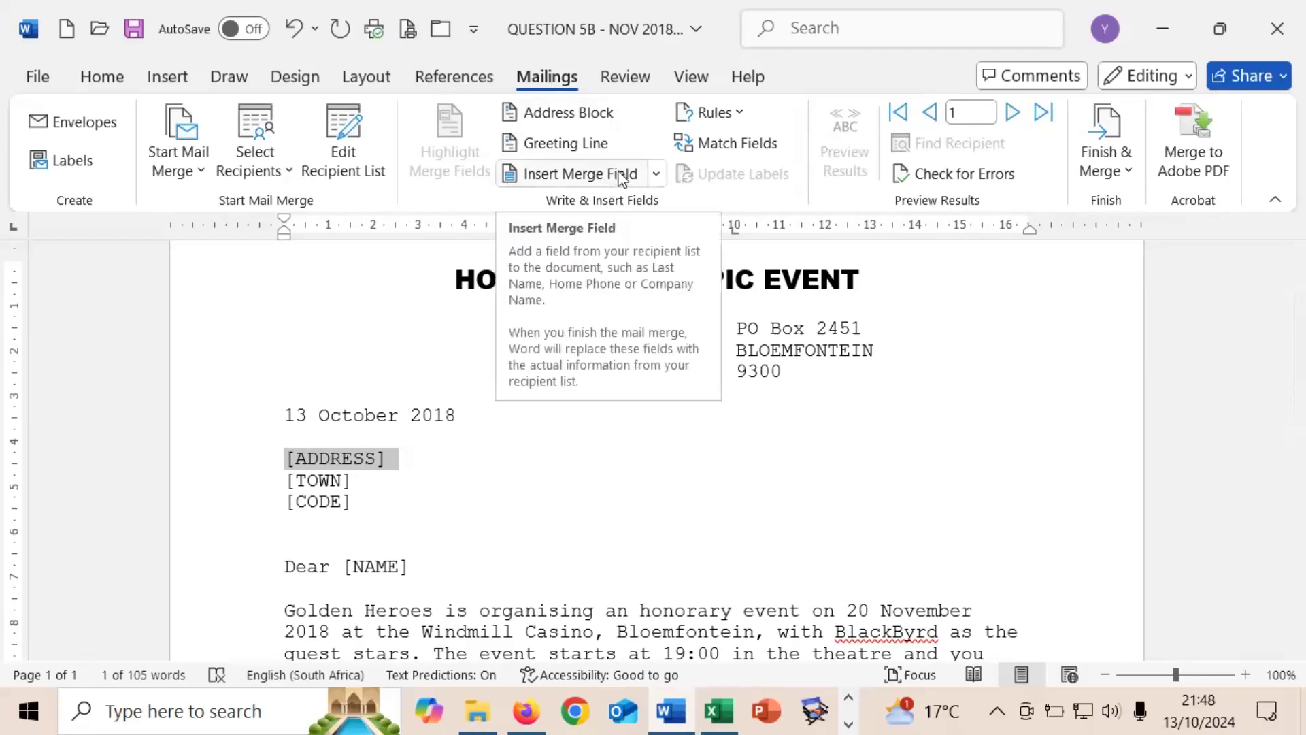
pyautogui.click(658, 174)
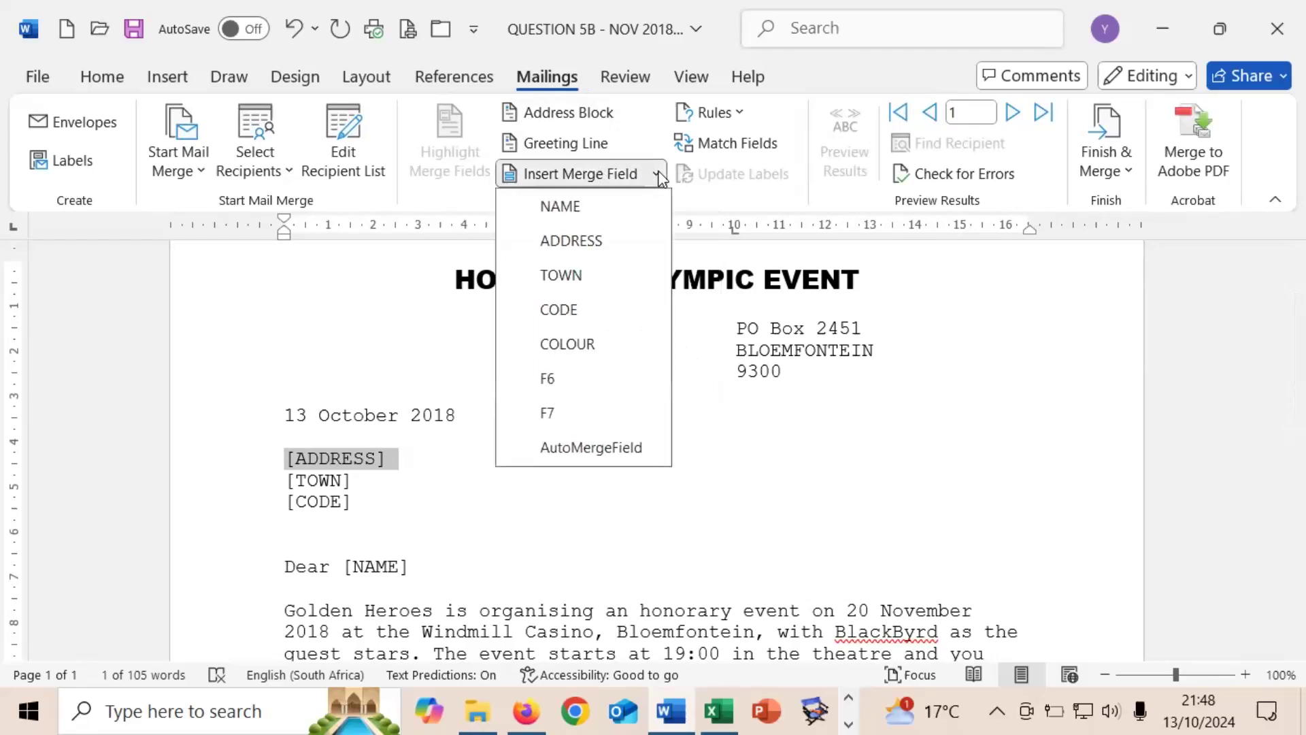
pyautogui.click(578, 244)
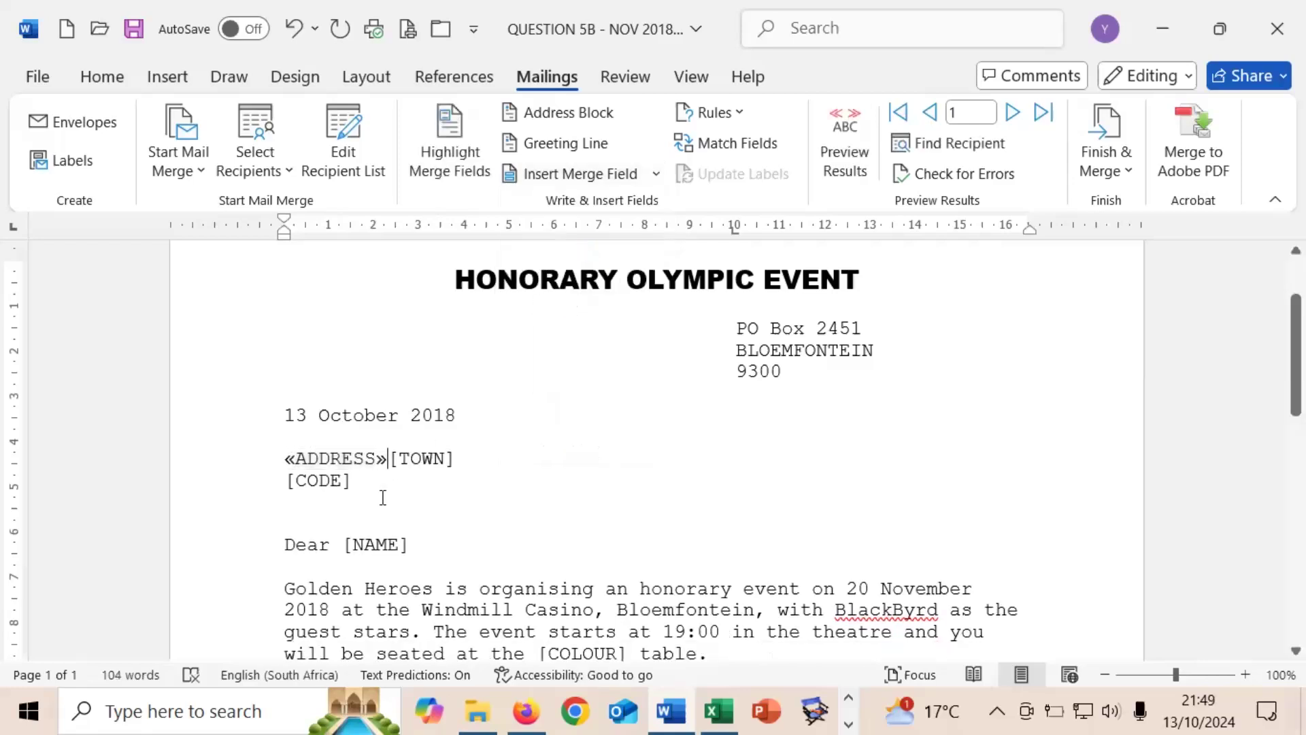
pyautogui.click(448, 130)
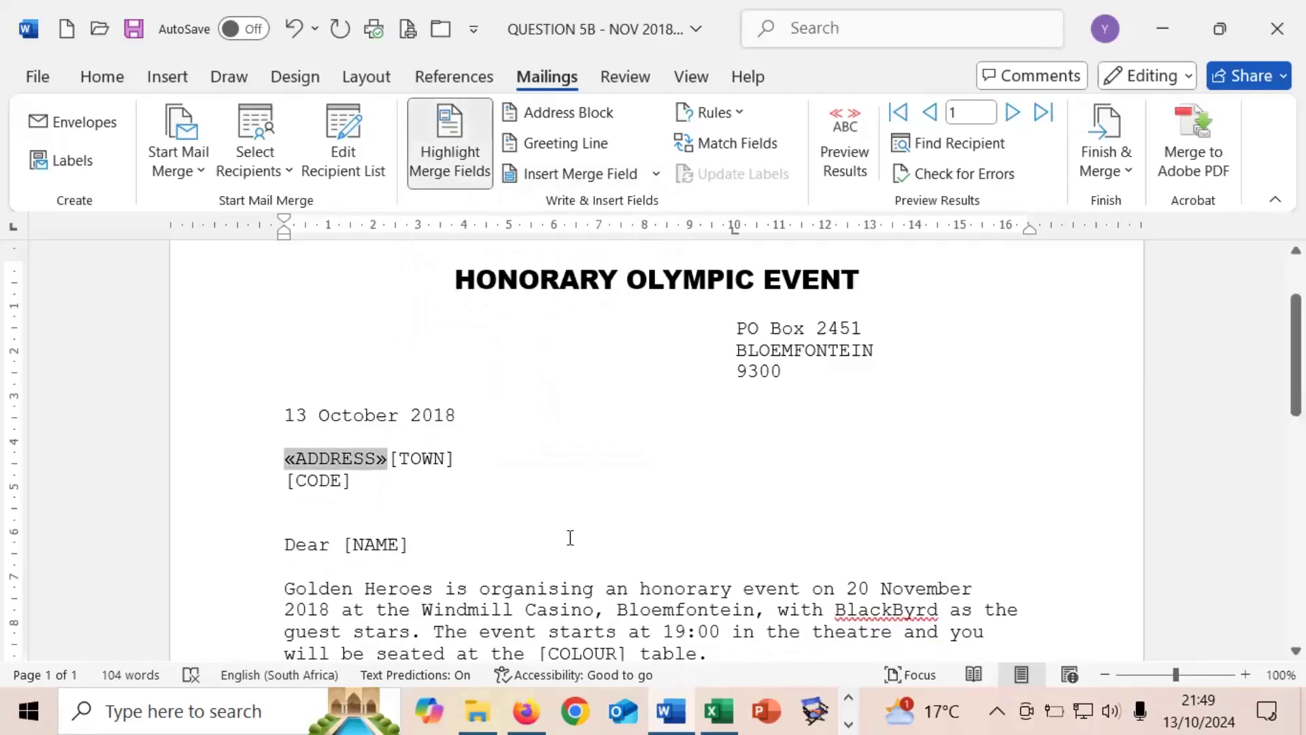
# - Put [TOWN] and [CODE] on their own lines and replace them with TOWN and CODE fields
pyautogui.click(392, 465)
pyautogui.press('Return')
pyautogui.click(257, 493)
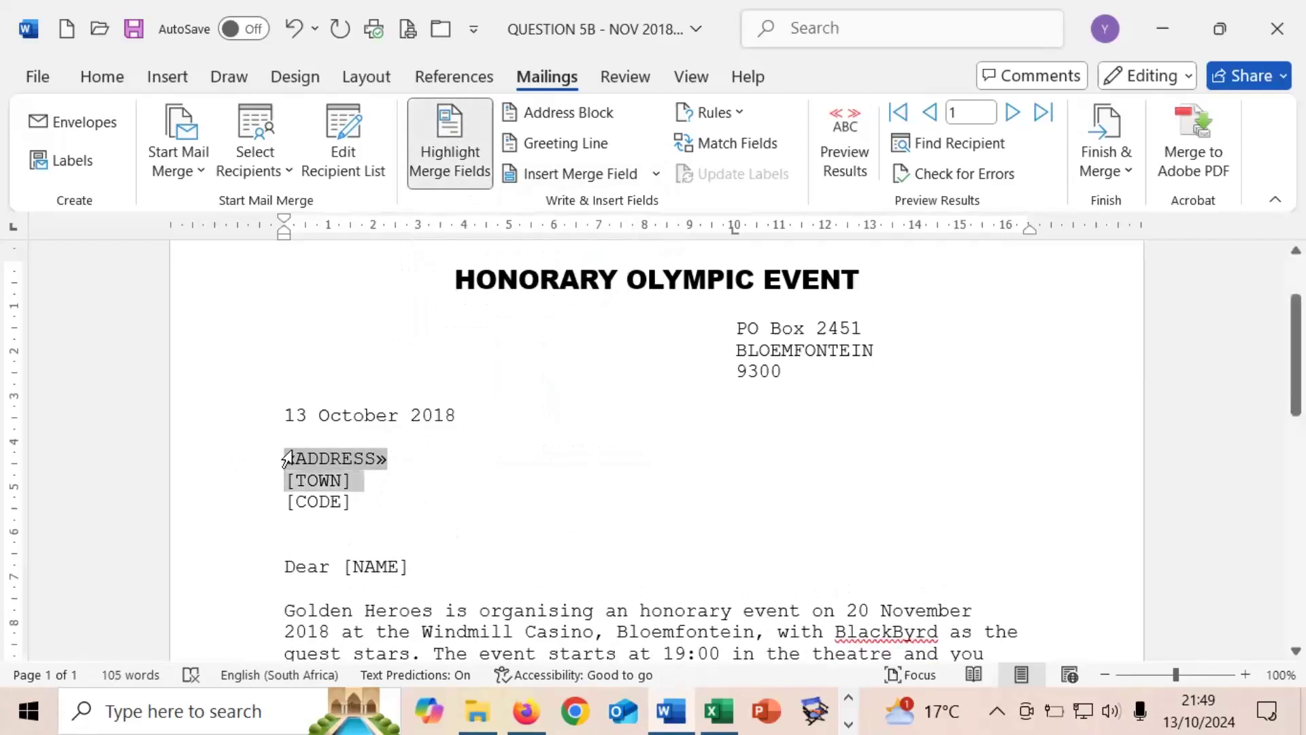
pyautogui.click(656, 174)
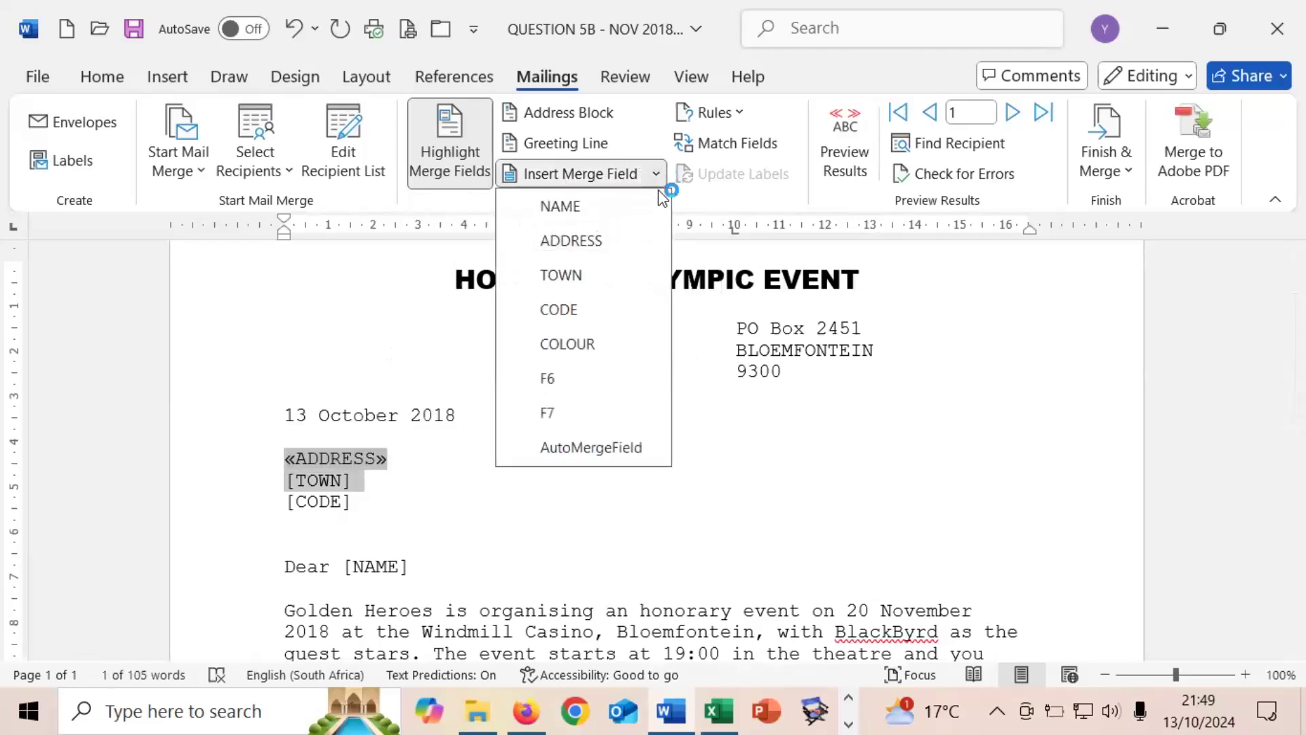
pyautogui.click(603, 277)
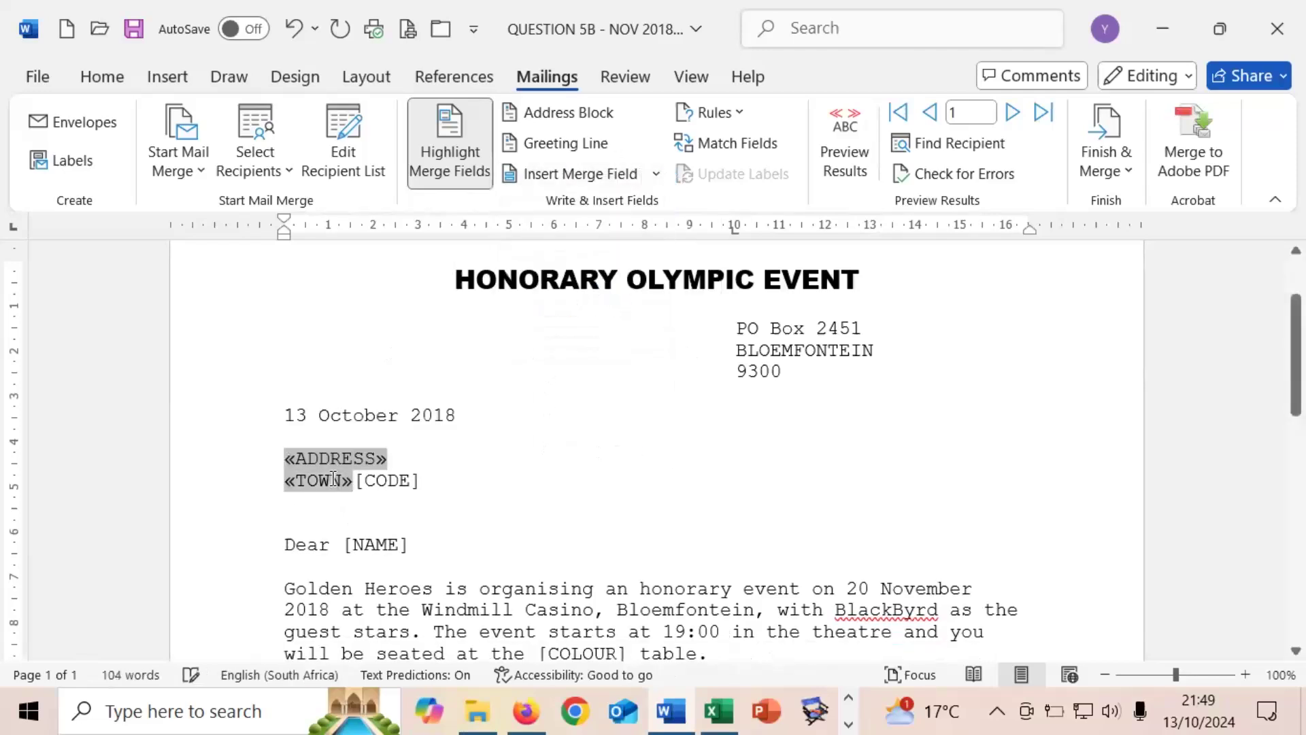
pyautogui.click(355, 480)
pyautogui.press('Return')
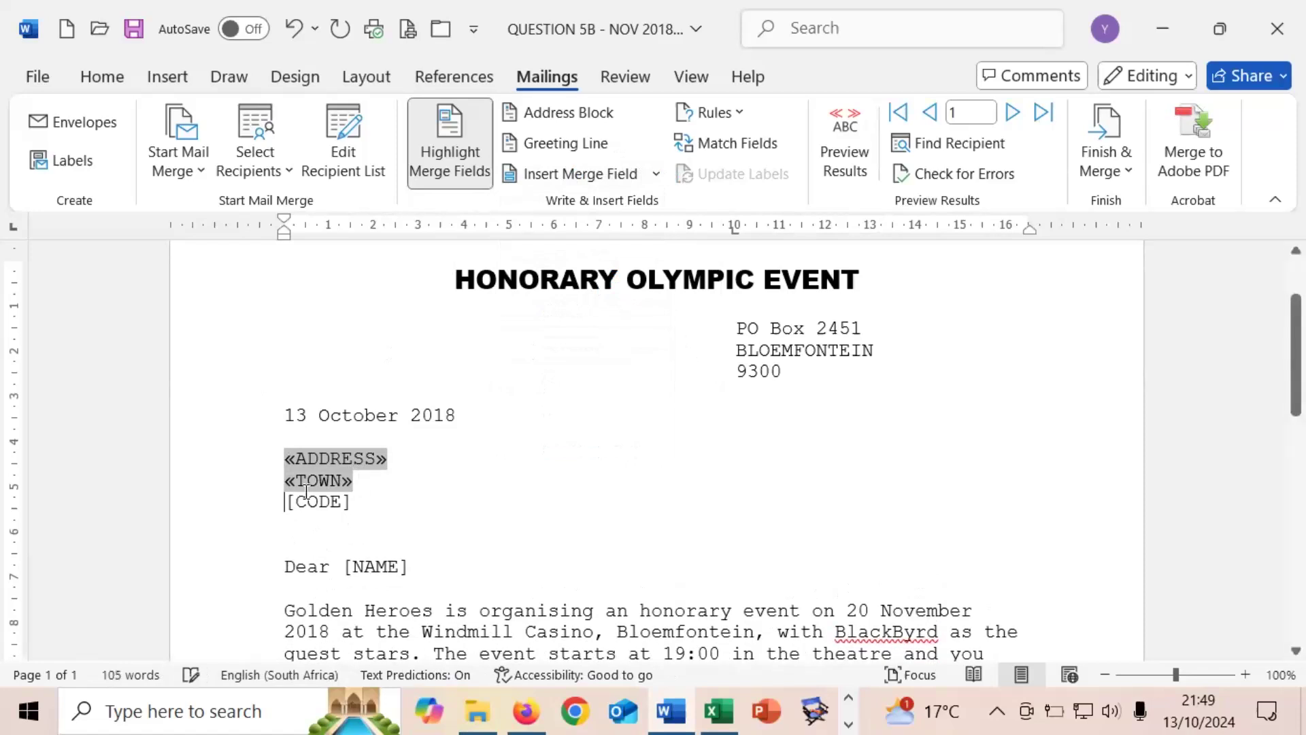
pyautogui.click(257, 503)
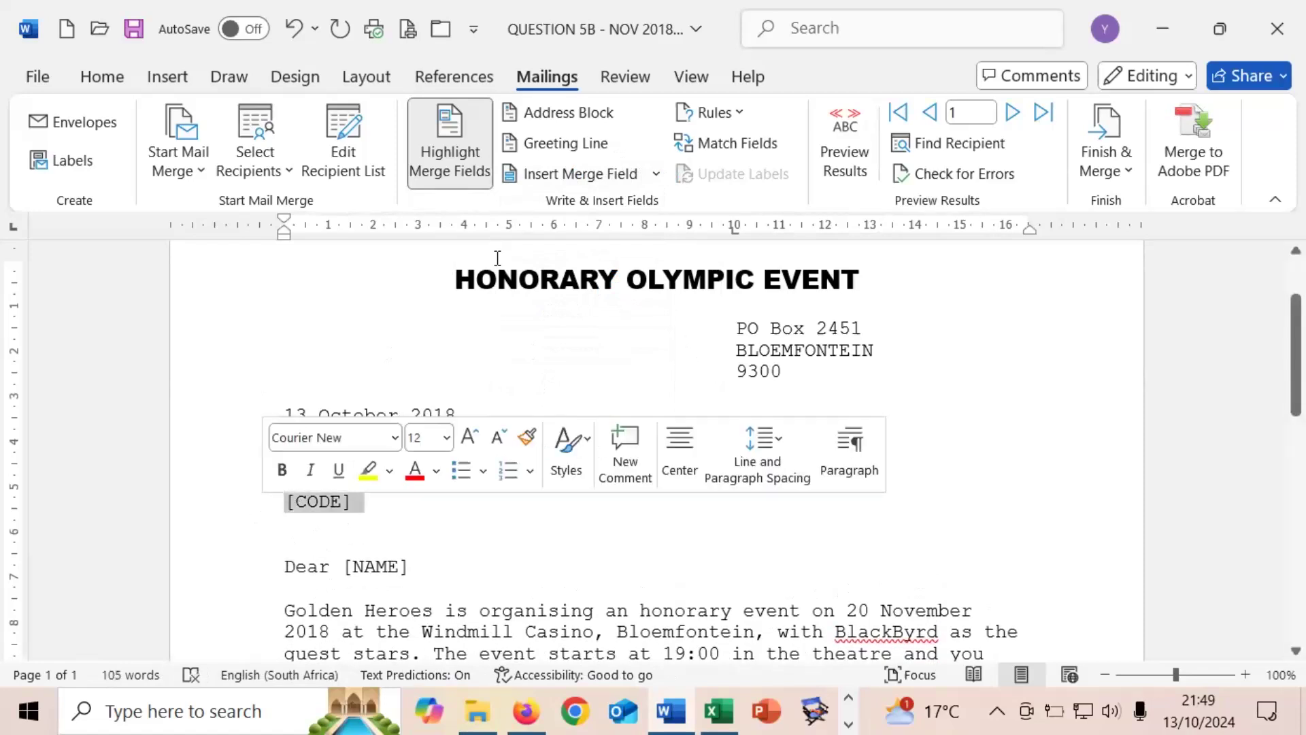
pyautogui.click(610, 175)
pyautogui.click(384, 228)
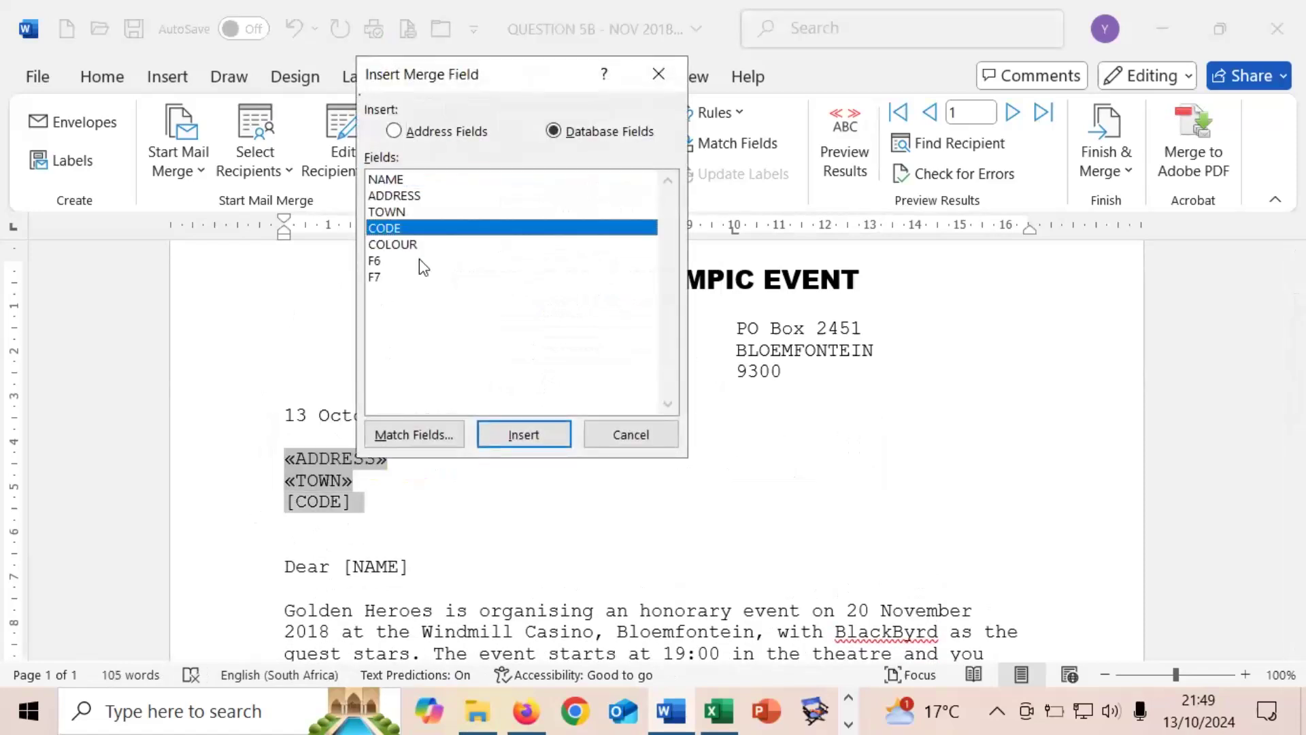
pyautogui.click(551, 436)
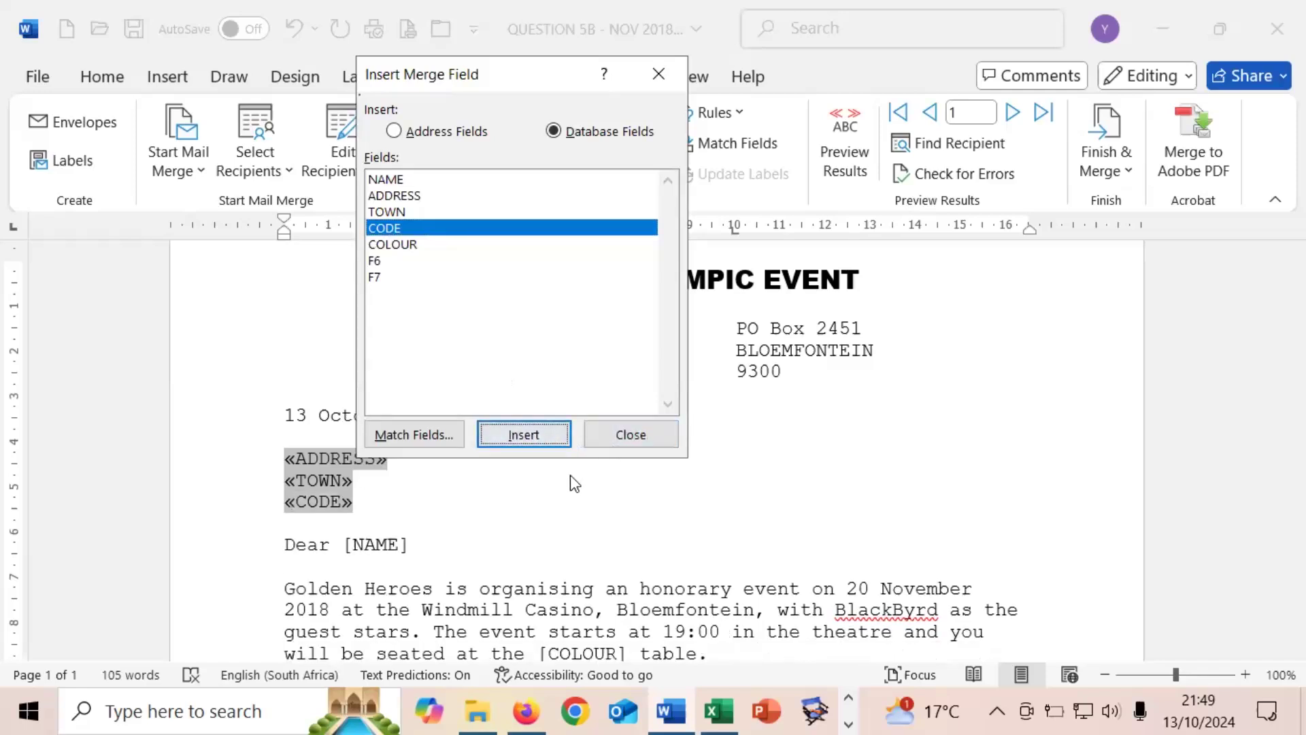
pyautogui.click(632, 434)
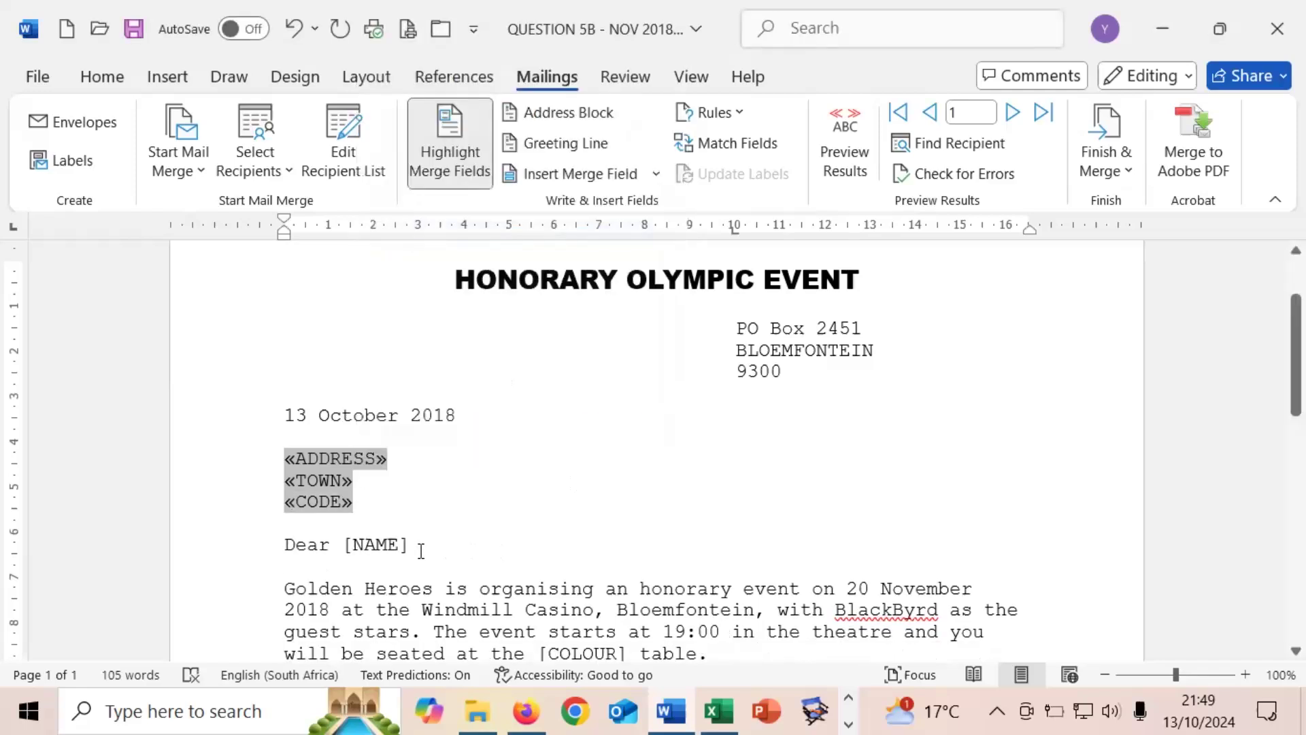
# - Replace the [NAME] and [COLOUR] placeholders with the NAME and COLOUR merge fields
pyautogui.moveTo(343, 544); pyautogui.dragTo(411, 544)
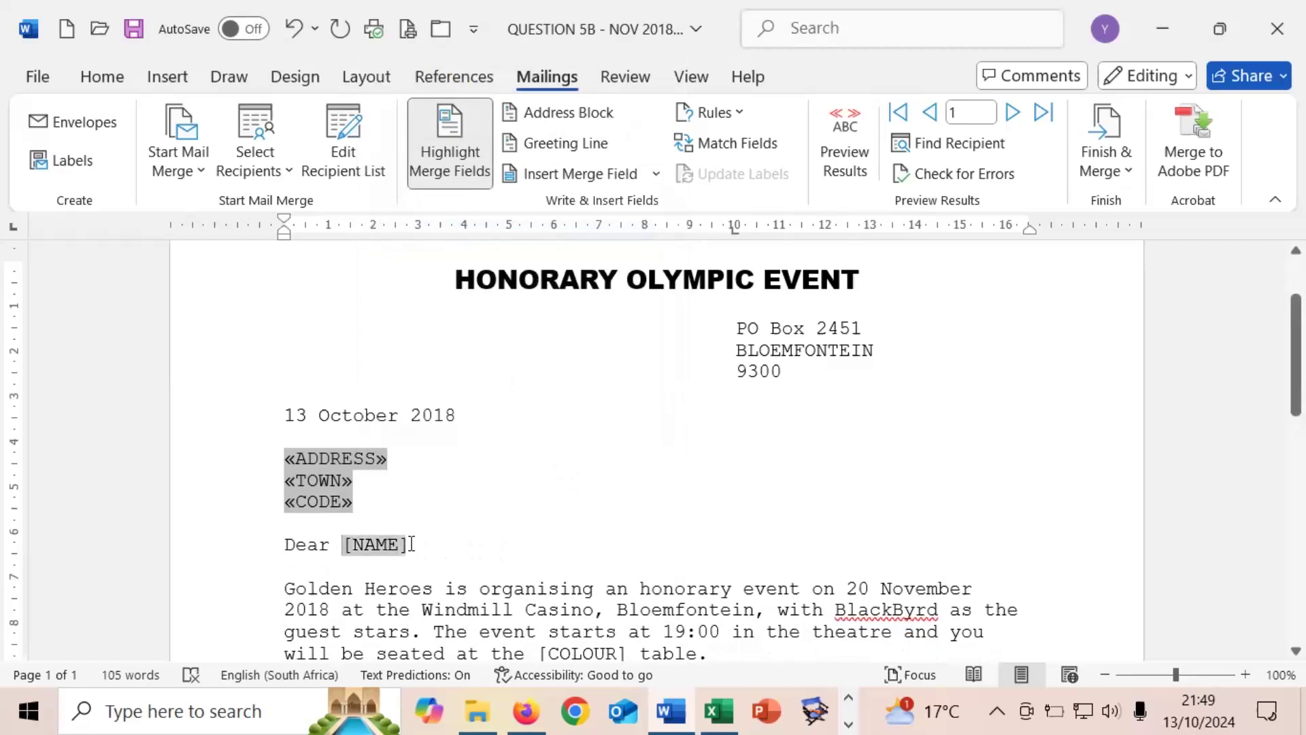
pyautogui.click(659, 178)
pyautogui.click(584, 211)
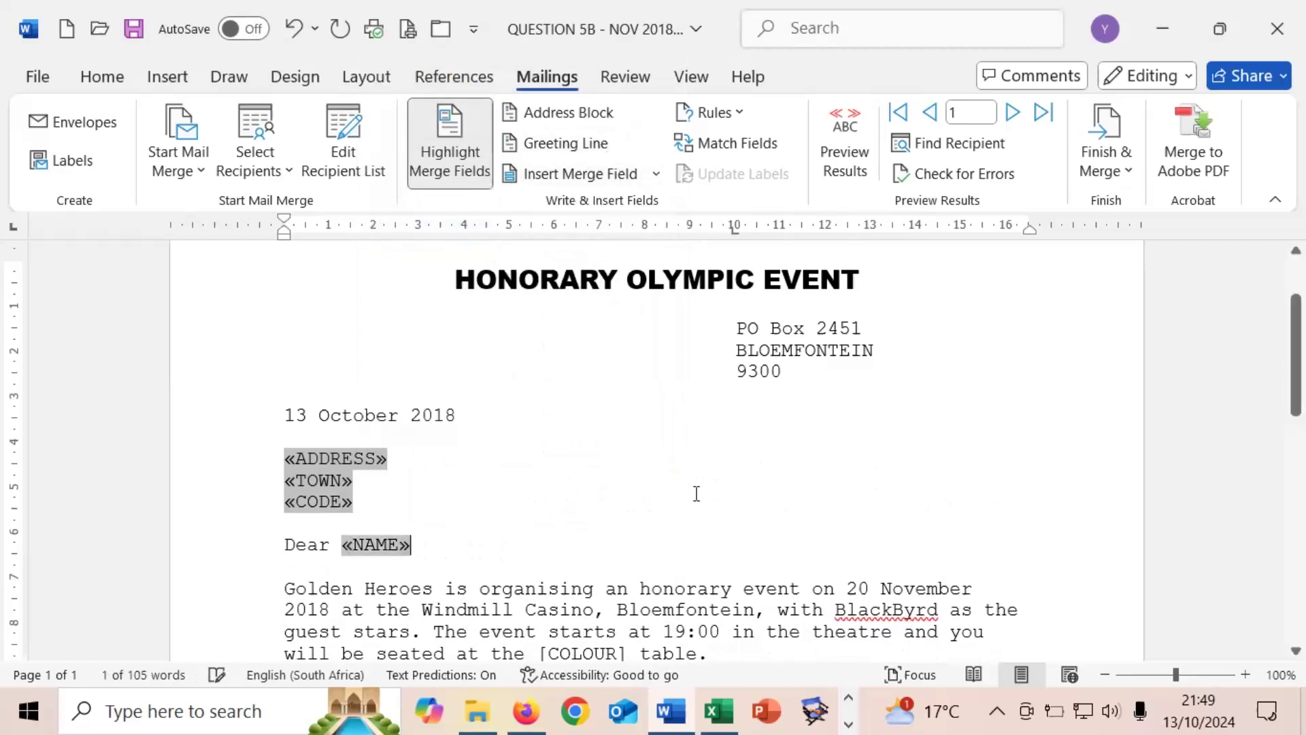
pyautogui.scroll(-3, 667, 467)
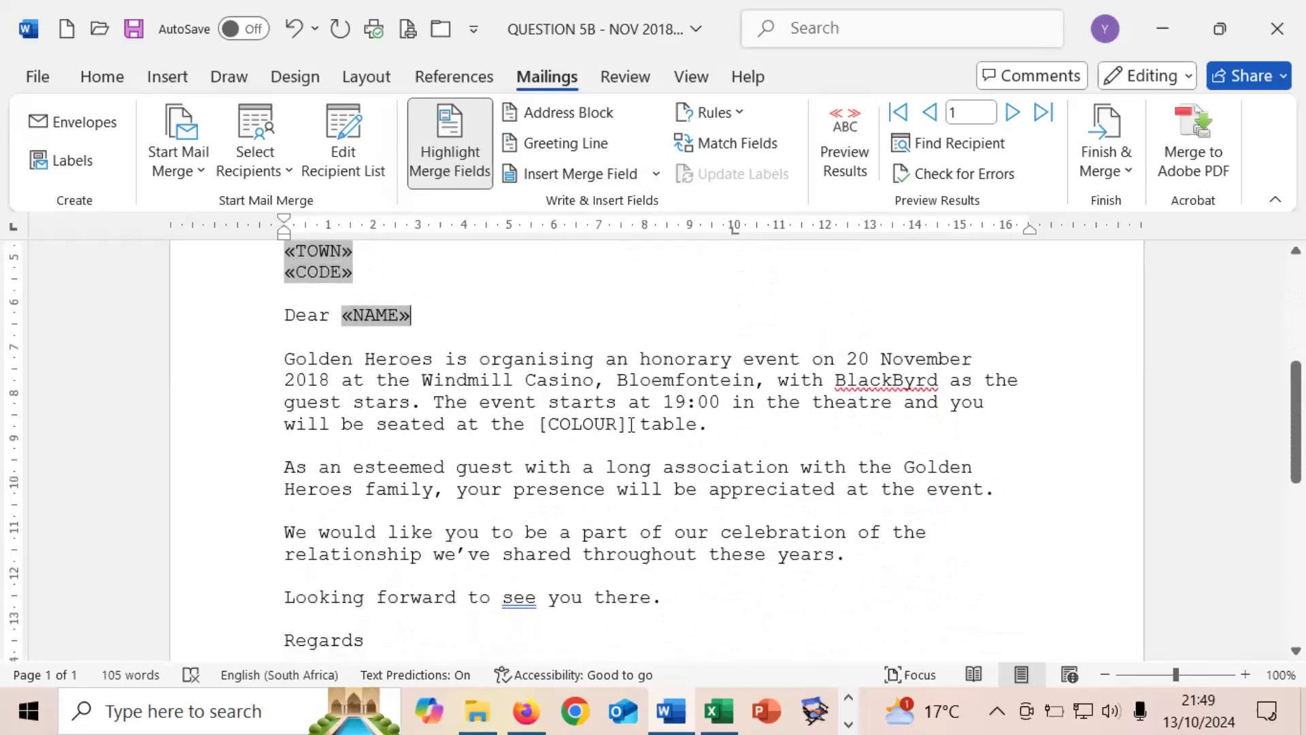
pyautogui.moveTo(634, 425); pyautogui.dragTo(544, 429)
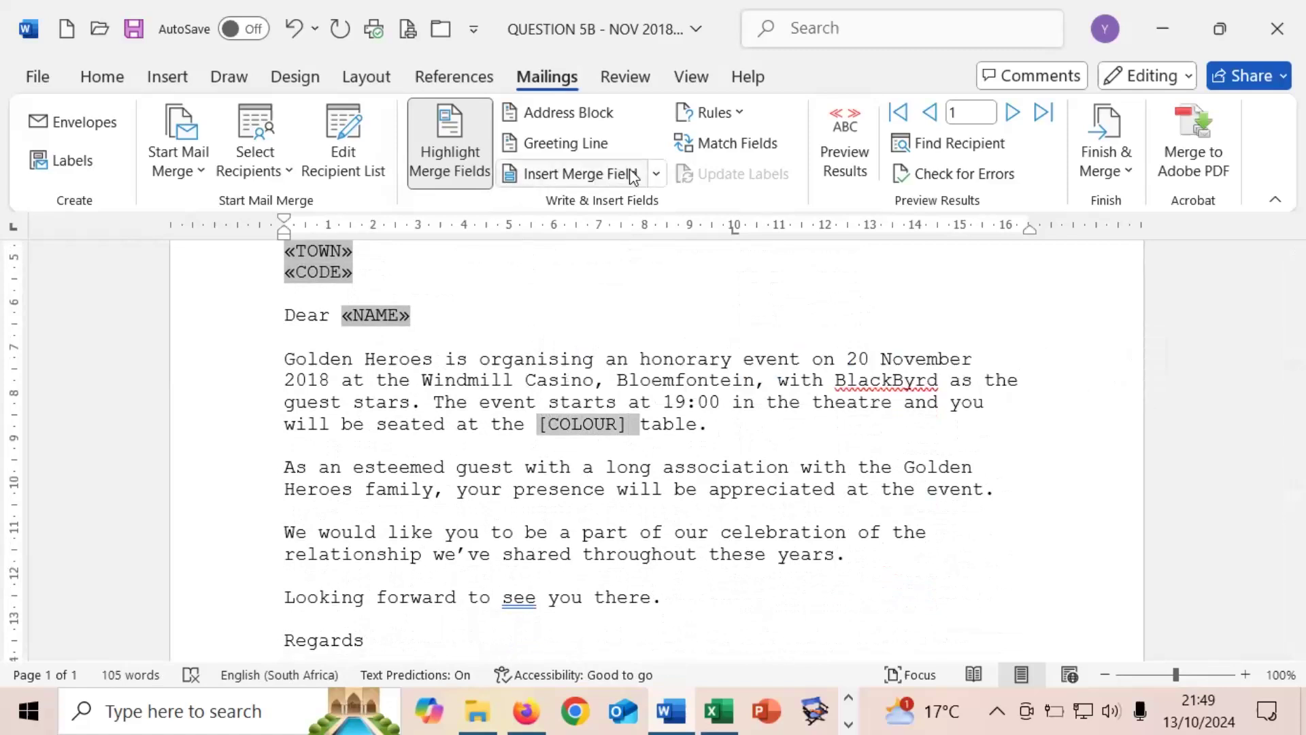
pyautogui.click(656, 176)
pyautogui.click(588, 344)
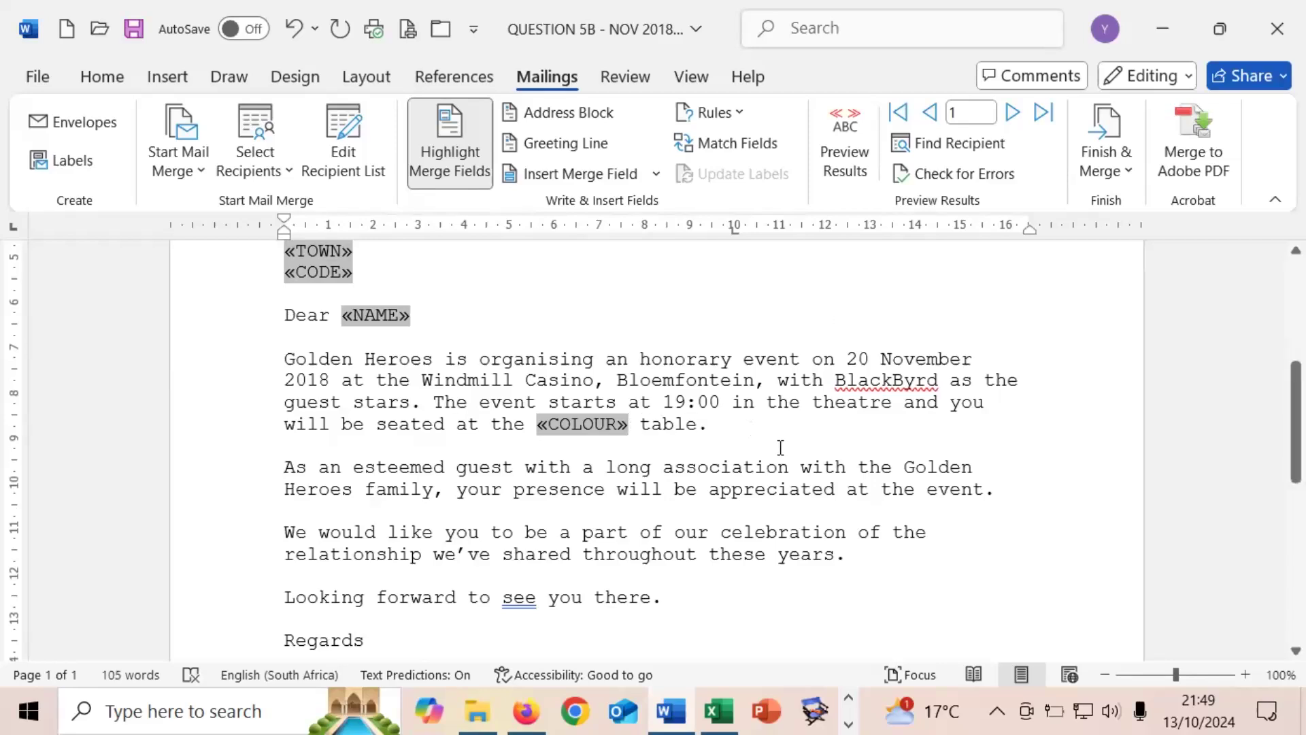
# - Change the sign-off name and Organiser lines to UPPERCASE with Change Case
pyautogui.scroll(-1, 792, 456)
pyautogui.scroll(-3, 789, 452)
pyautogui.scroll(3, 789, 453)
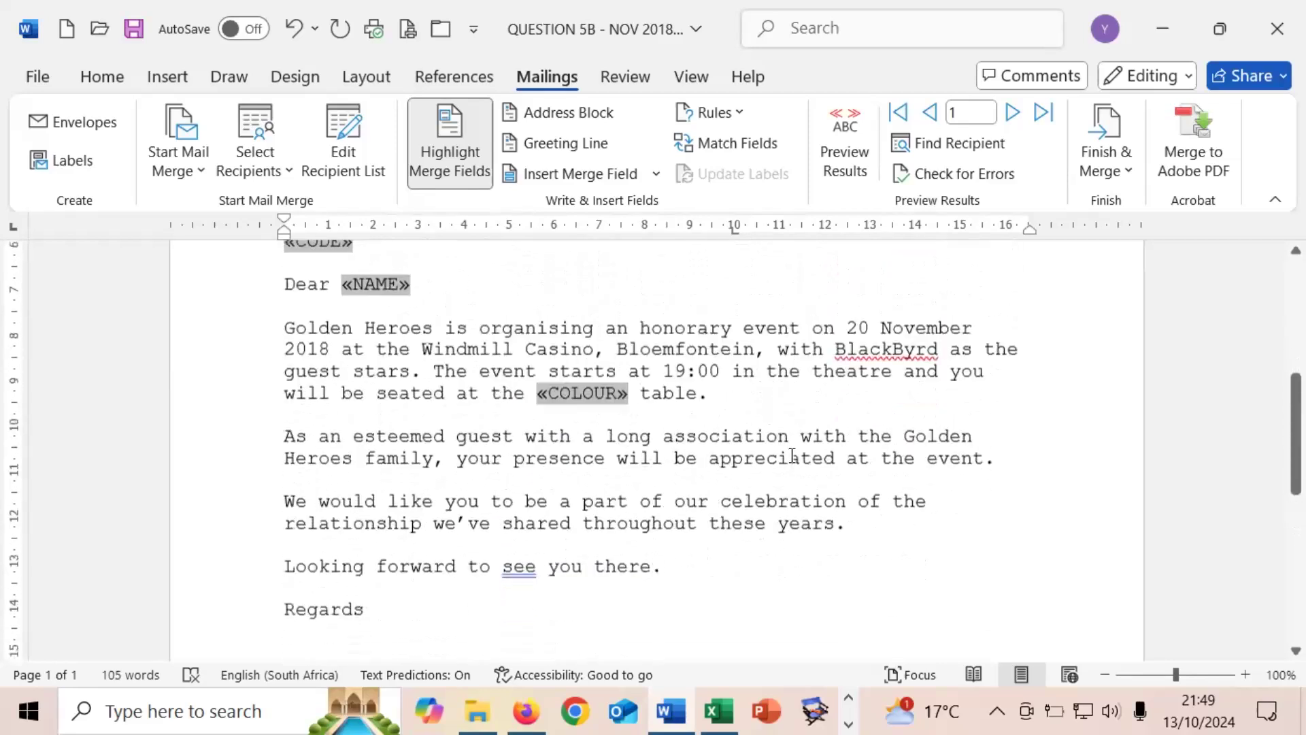
pyautogui.scroll(-2, 789, 452)
pyautogui.moveTo(227, 598); pyautogui.dragTo(224, 620)
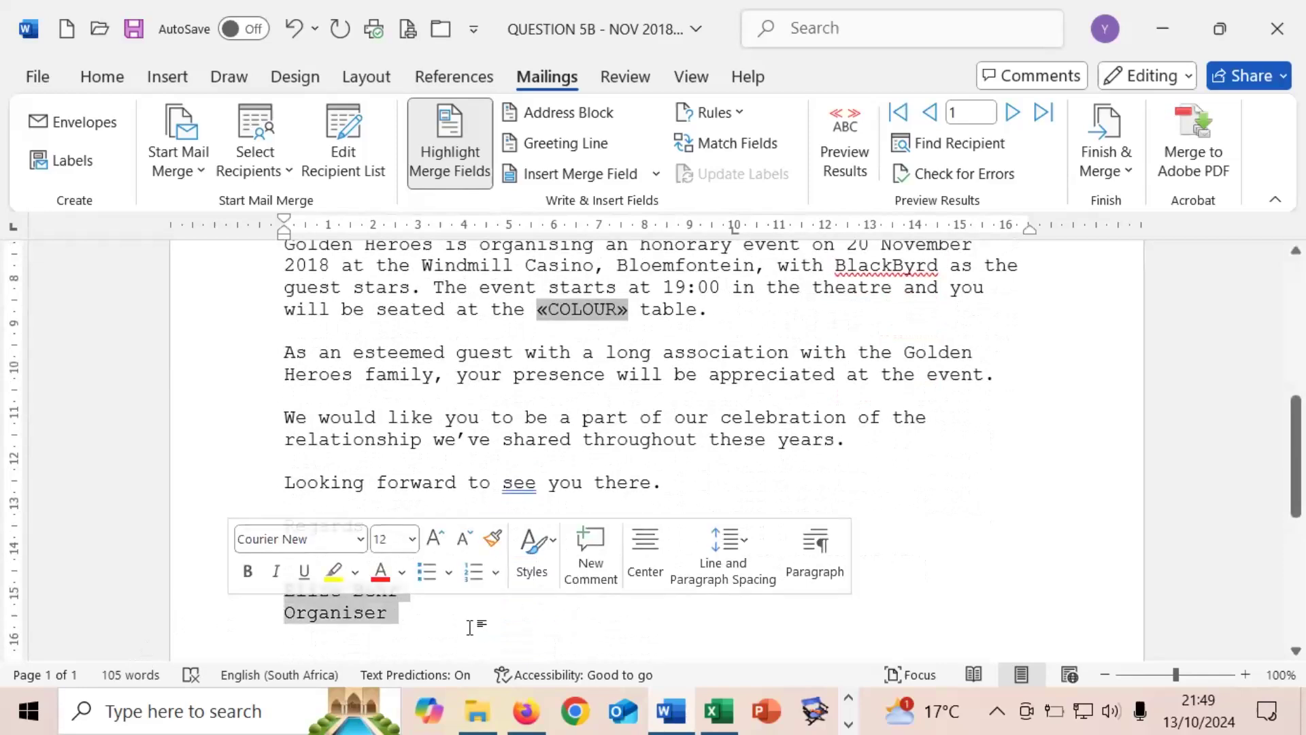
pyautogui.scroll(2, 476, 623)
pyautogui.scroll(-2, 475, 623)
pyautogui.scroll(-2, 474, 621)
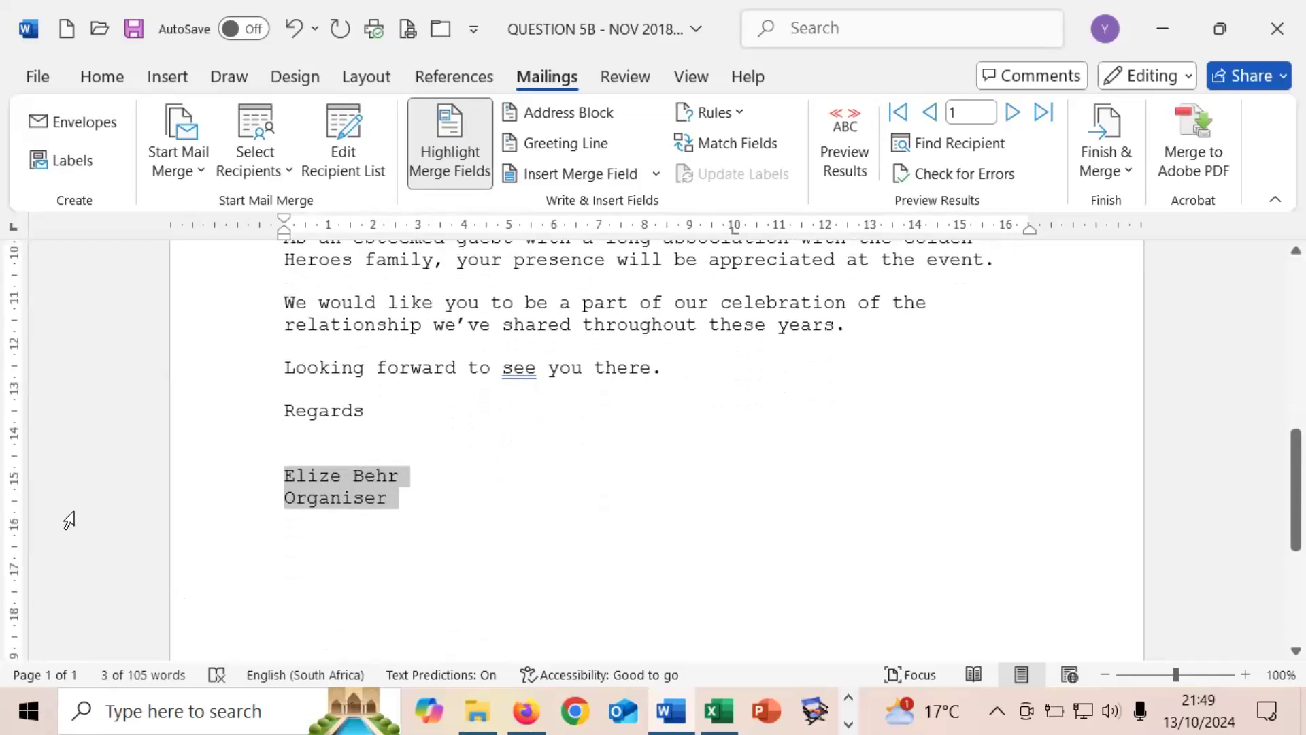
pyautogui.click(102, 78)
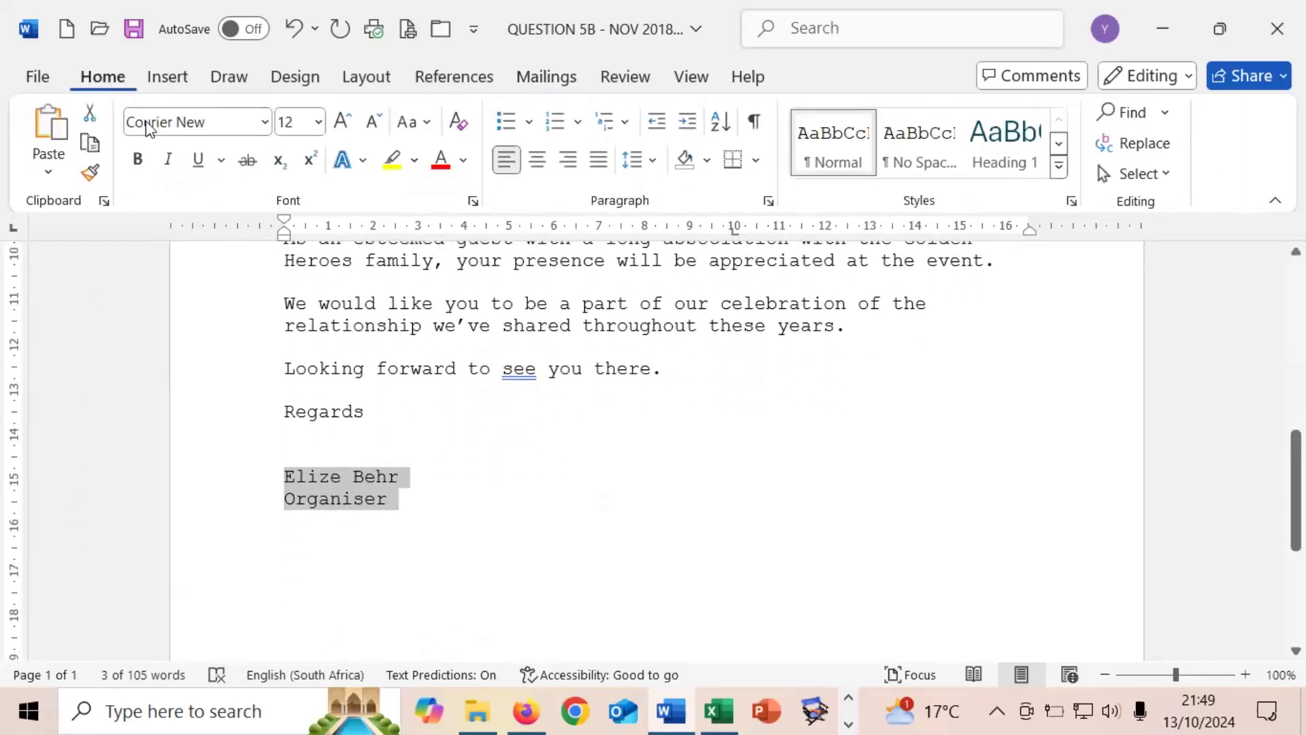
pyautogui.click(428, 124)
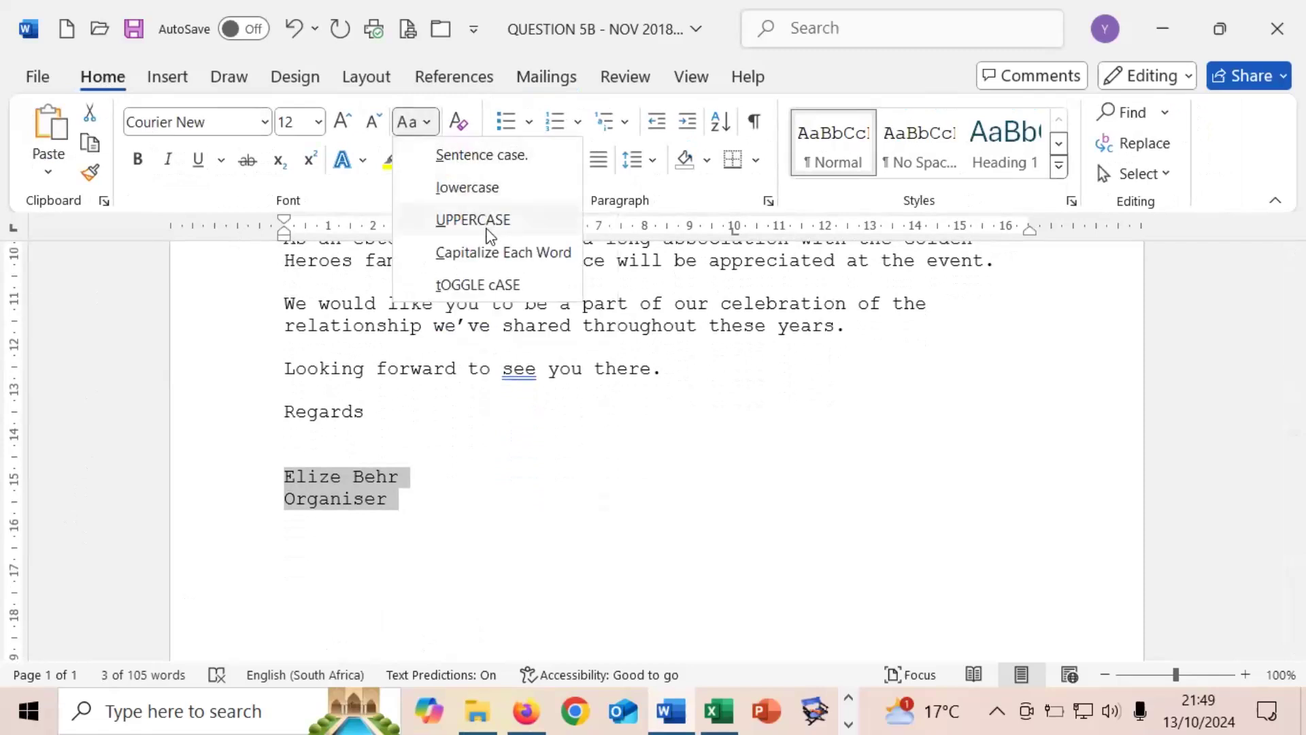
pyautogui.click(487, 230)
pyautogui.click(402, 417)
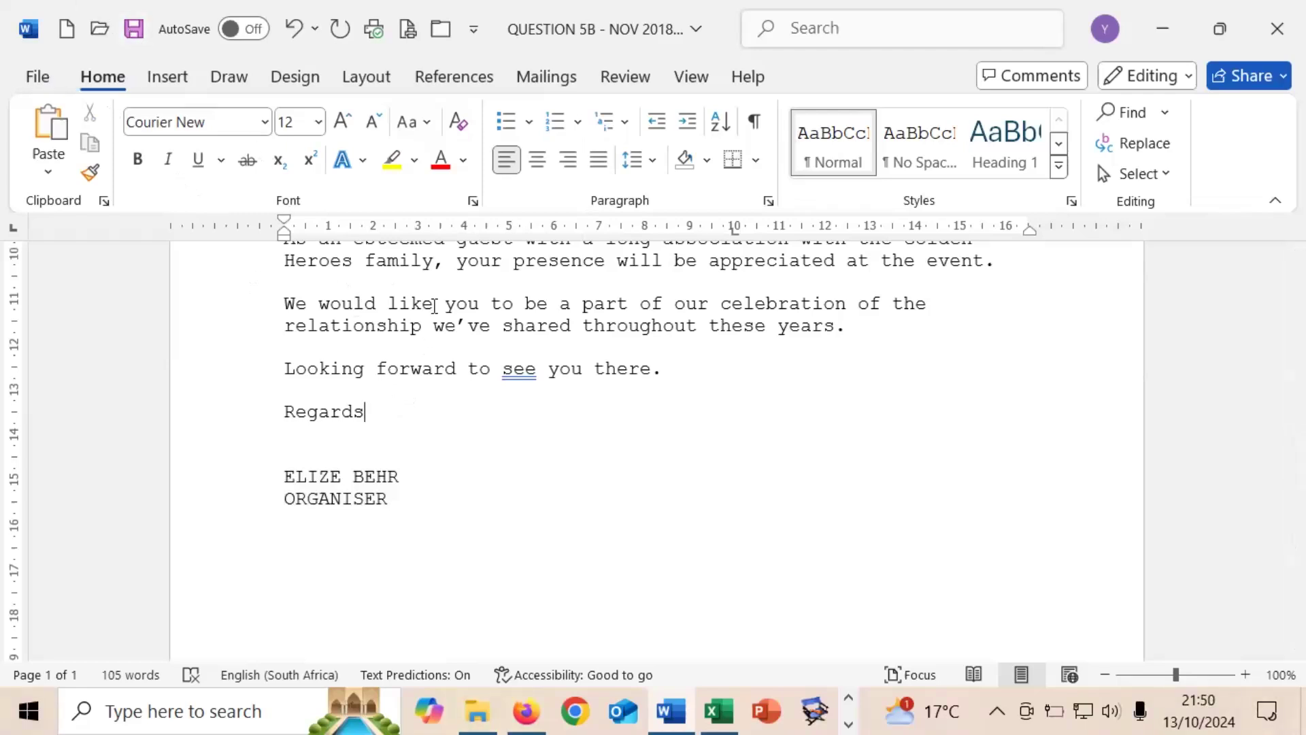
# - Save the document and make the «ADDRESS», «TOWN» and «CODE» merge fields bold
pyautogui.scroll(9, 525, 320)
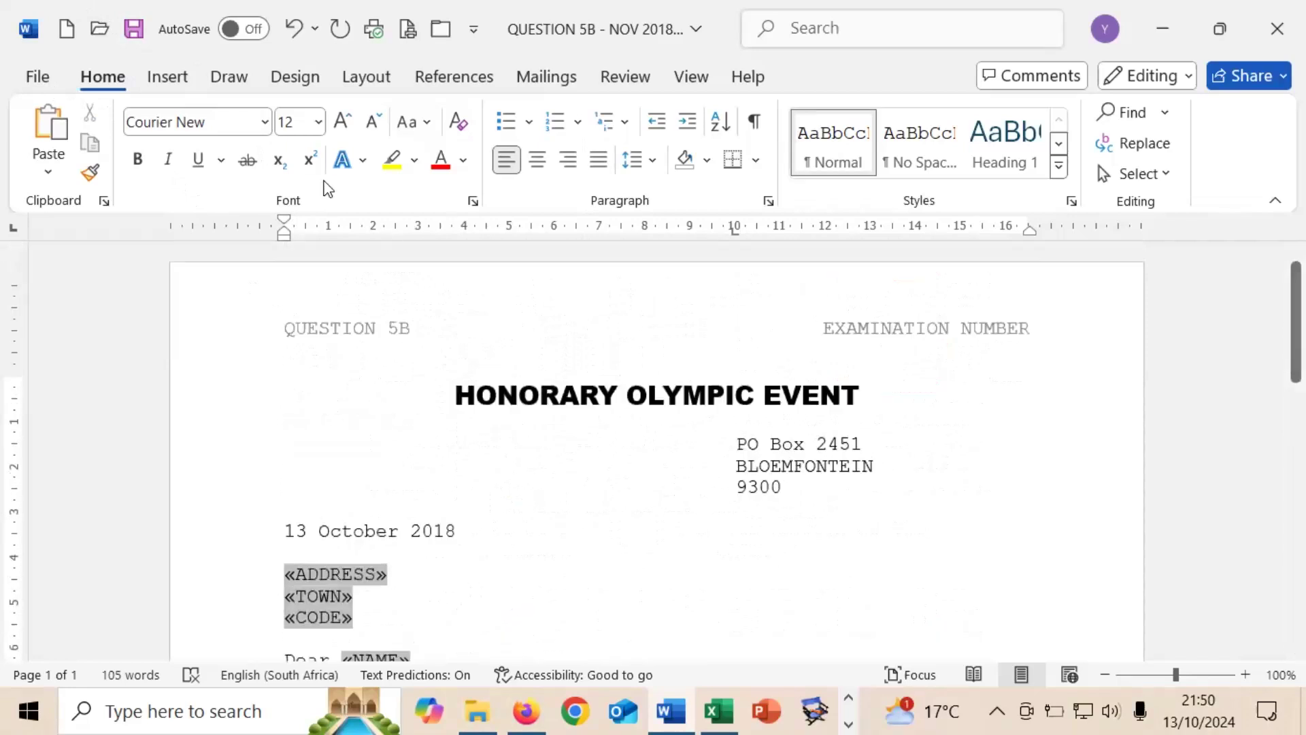
pyautogui.click(135, 31)
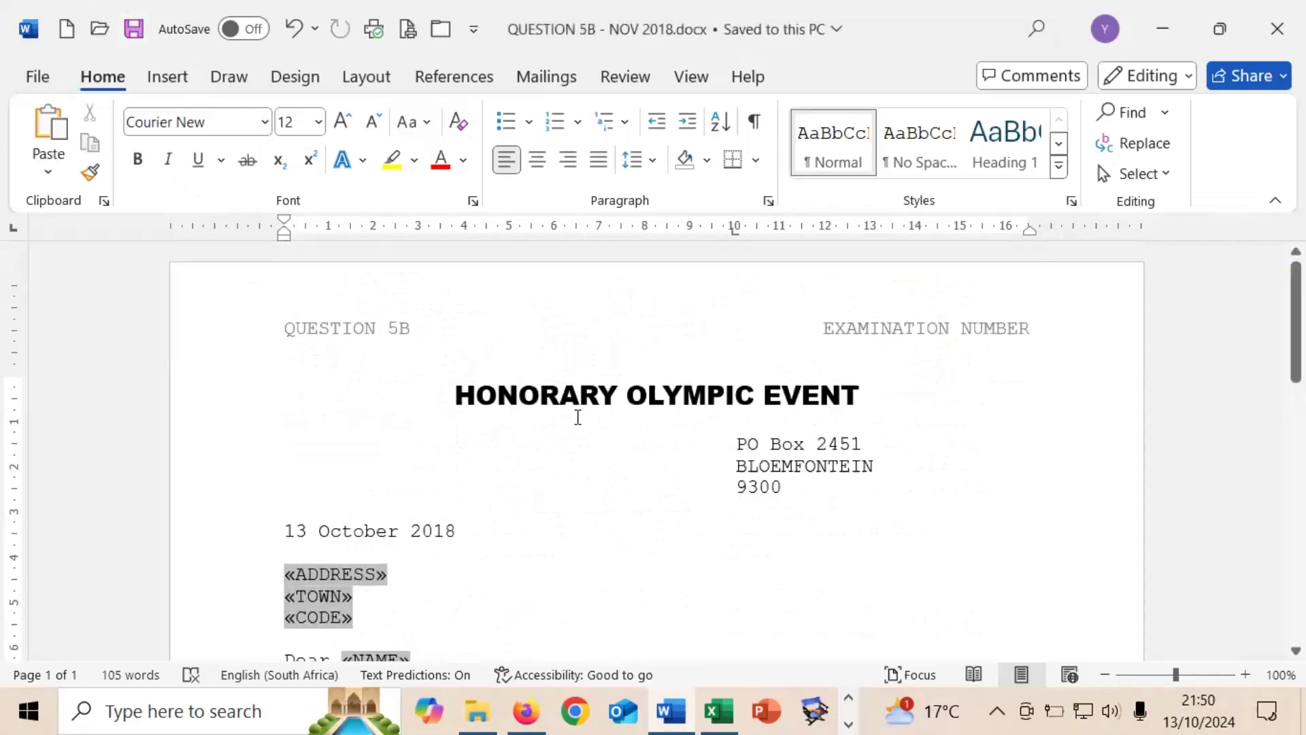
pyautogui.scroll(-1, 604, 510)
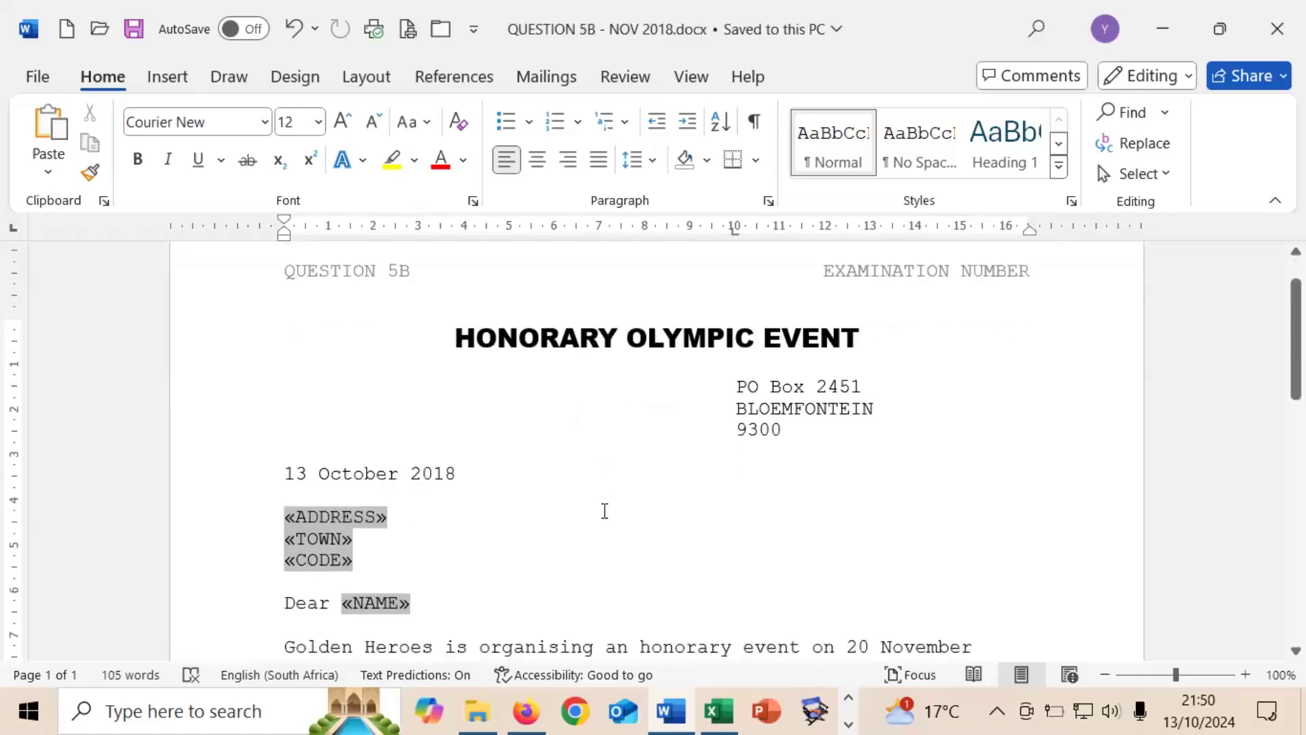
pyautogui.scroll(-2, 604, 510)
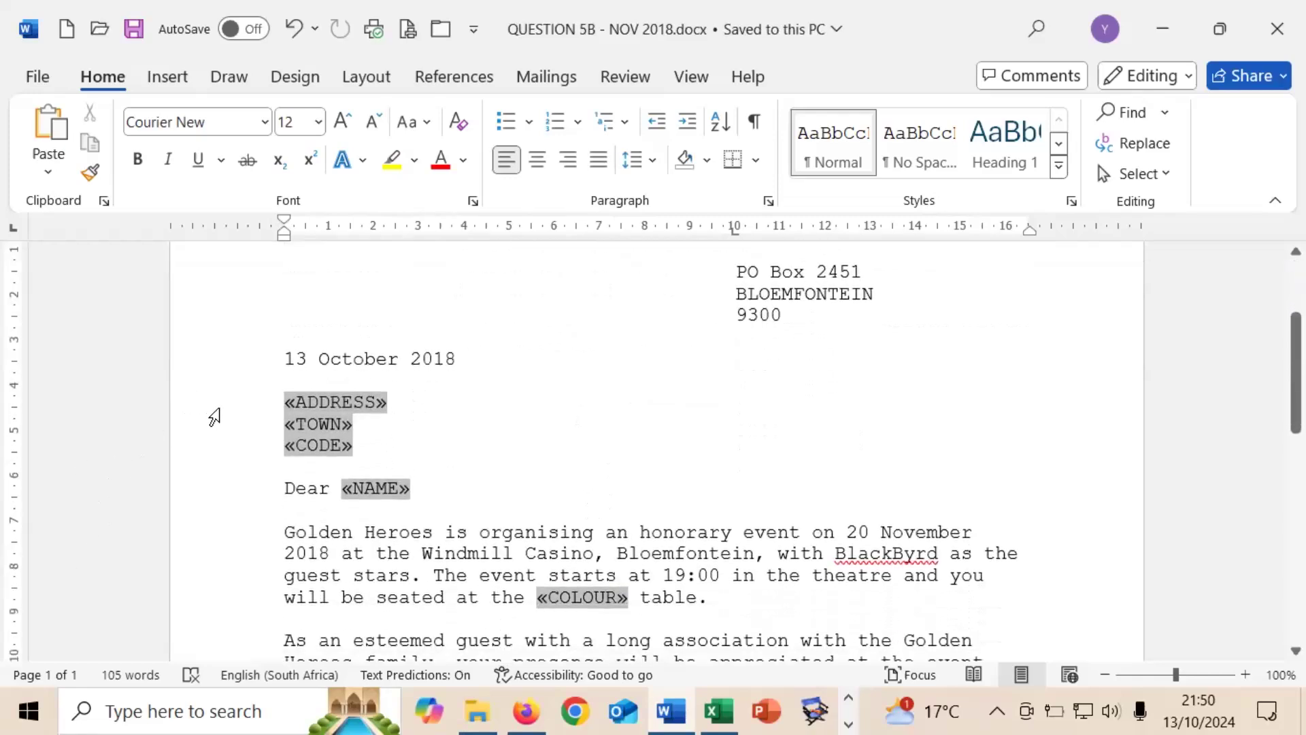
pyautogui.moveTo(218, 408); pyautogui.dragTo(218, 458)
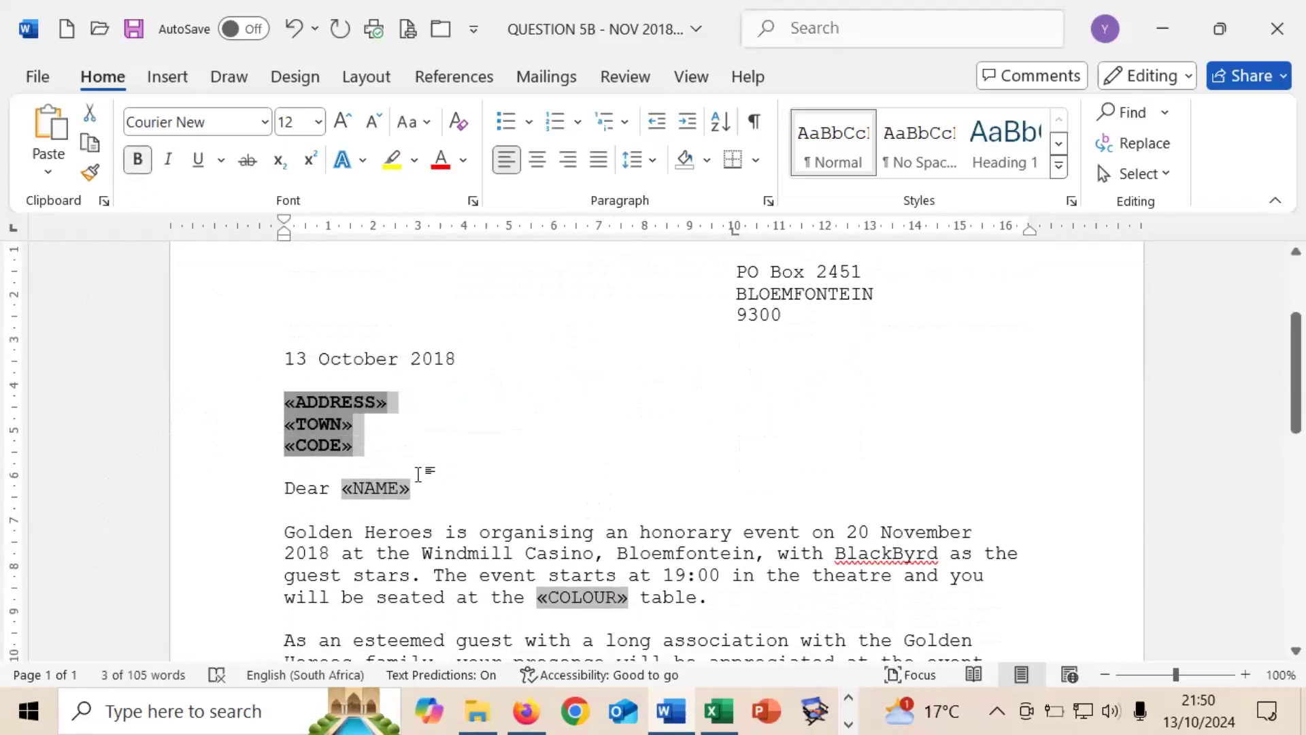
pyautogui.click(415, 485)
# - Make the «NAME» and «COLOUR» merge fields bold
pyautogui.moveTo(415, 484); pyautogui.dragTo(366, 481)
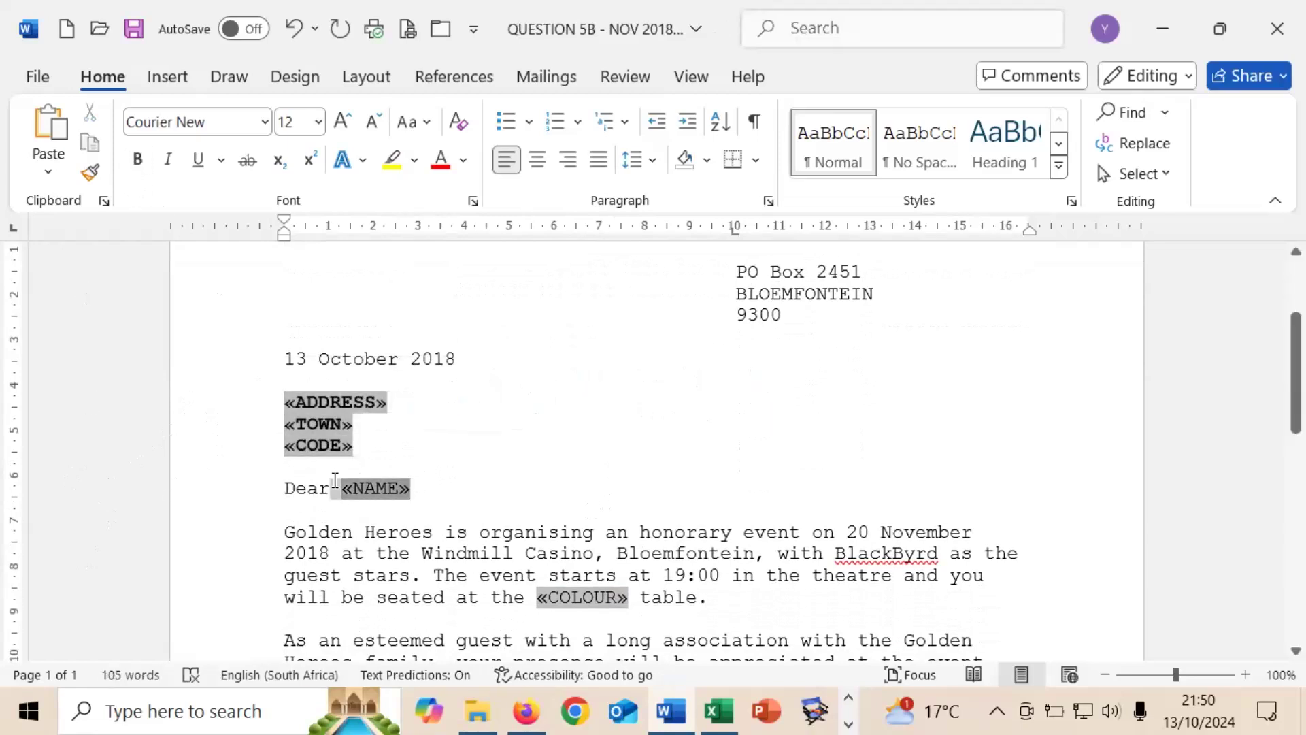
pyautogui.click(341, 483)
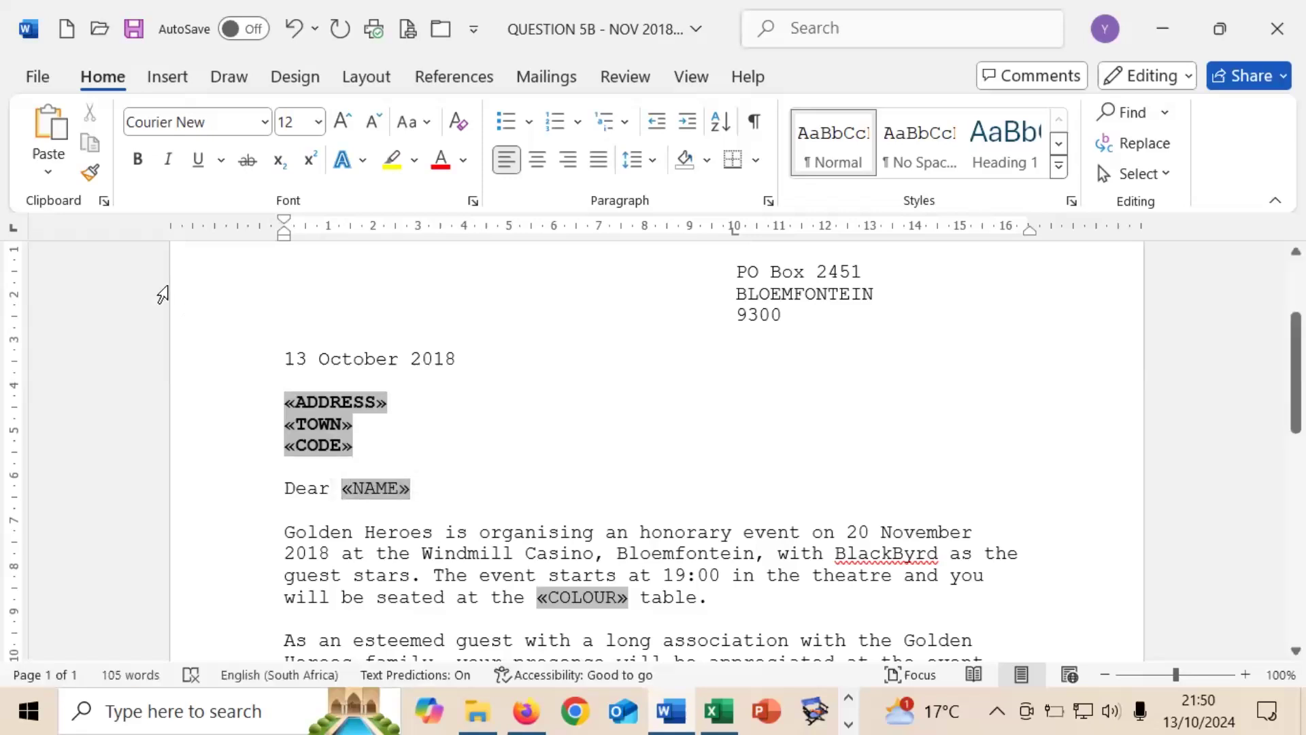
pyautogui.doubleClick(353, 489)
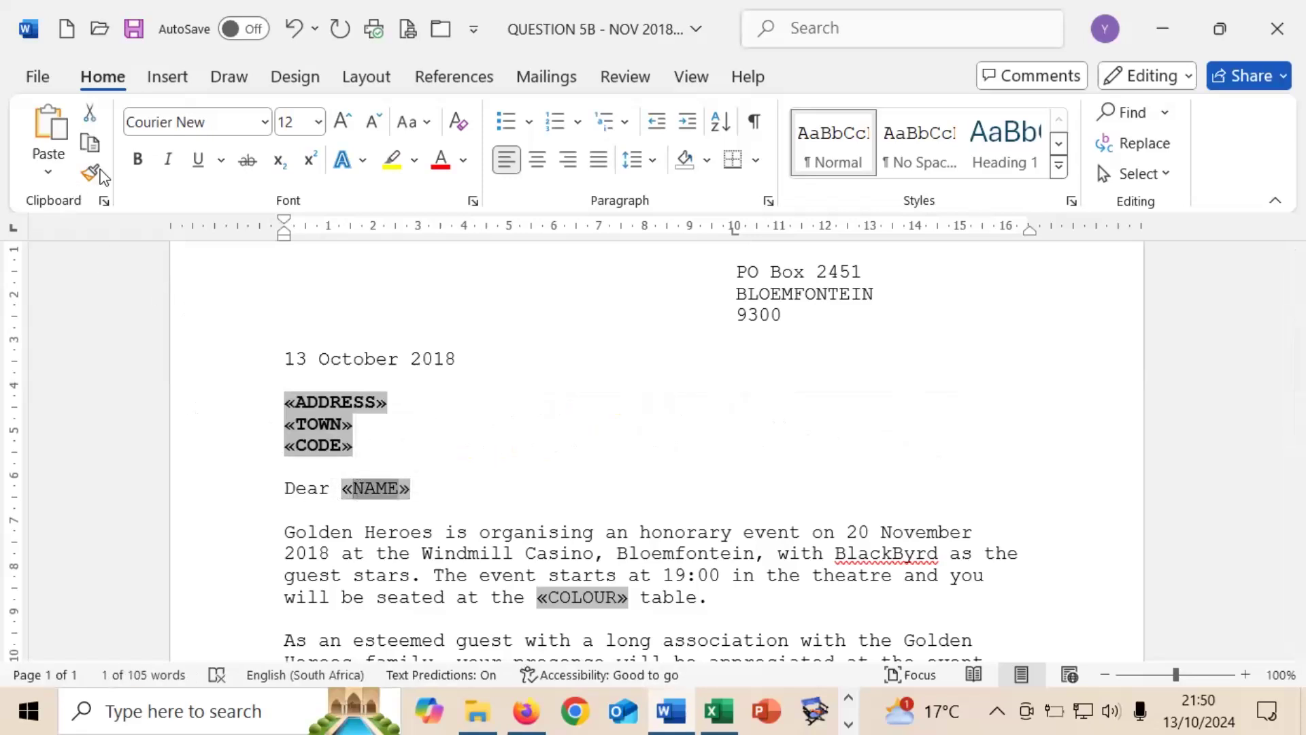
pyautogui.click(432, 491)
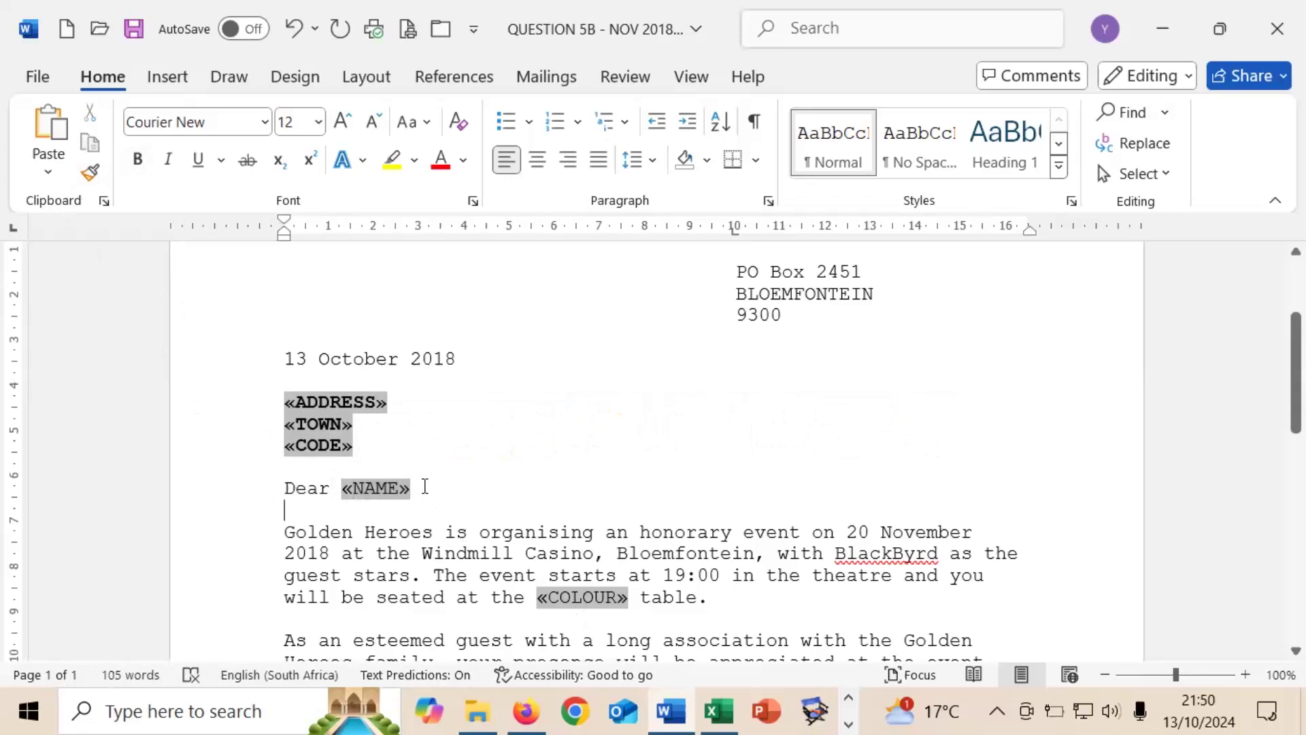
pyautogui.moveTo(396, 488); pyautogui.dragTo(342, 488)
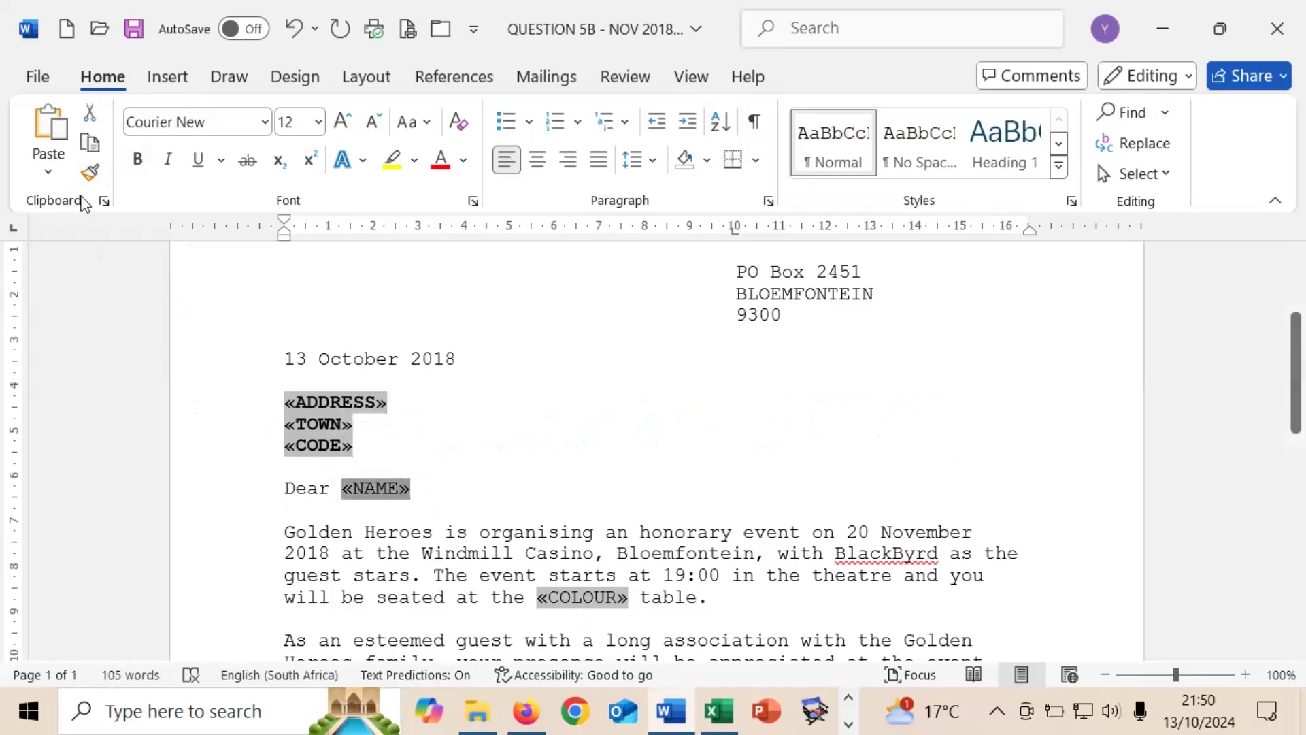
pyautogui.click(138, 161)
pyautogui.moveTo(719, 711)
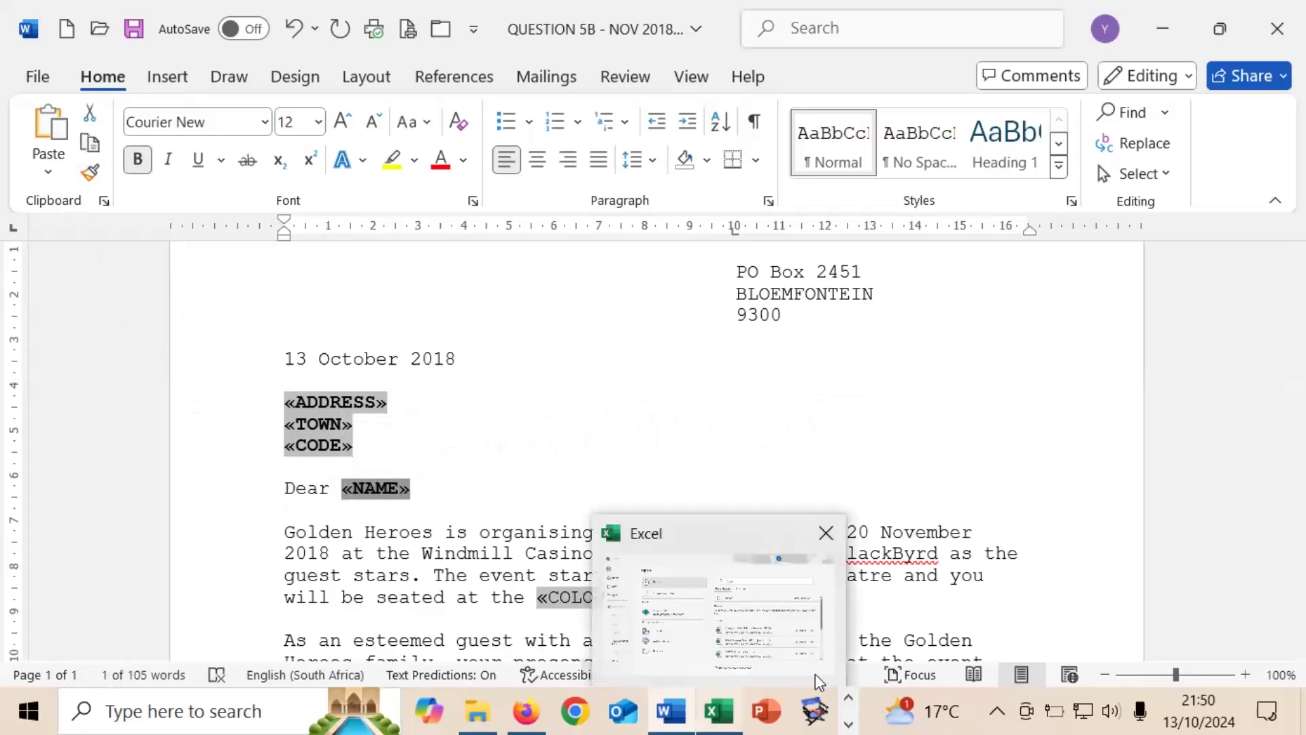
pyautogui.click(627, 436)
pyautogui.scroll(-3, 634, 517)
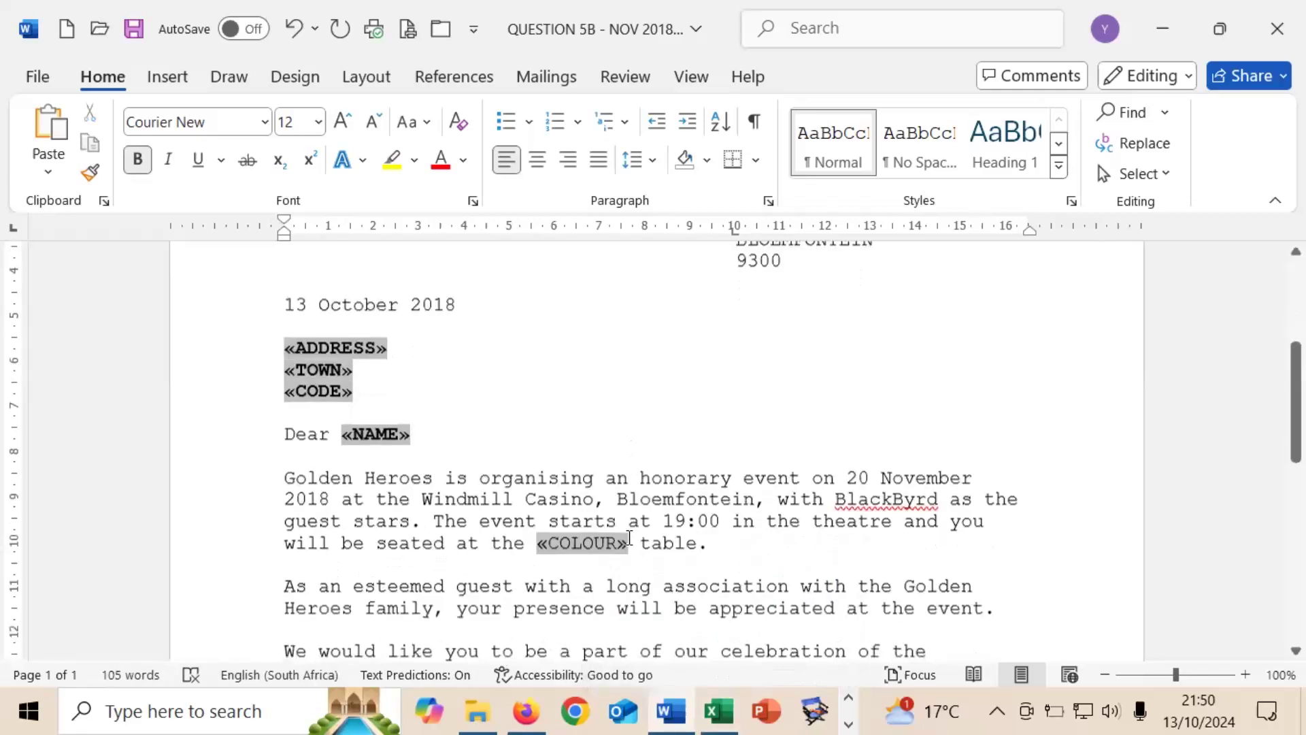
pyautogui.moveTo(633, 495); pyautogui.dragTo(539, 476)
pyautogui.click(136, 161)
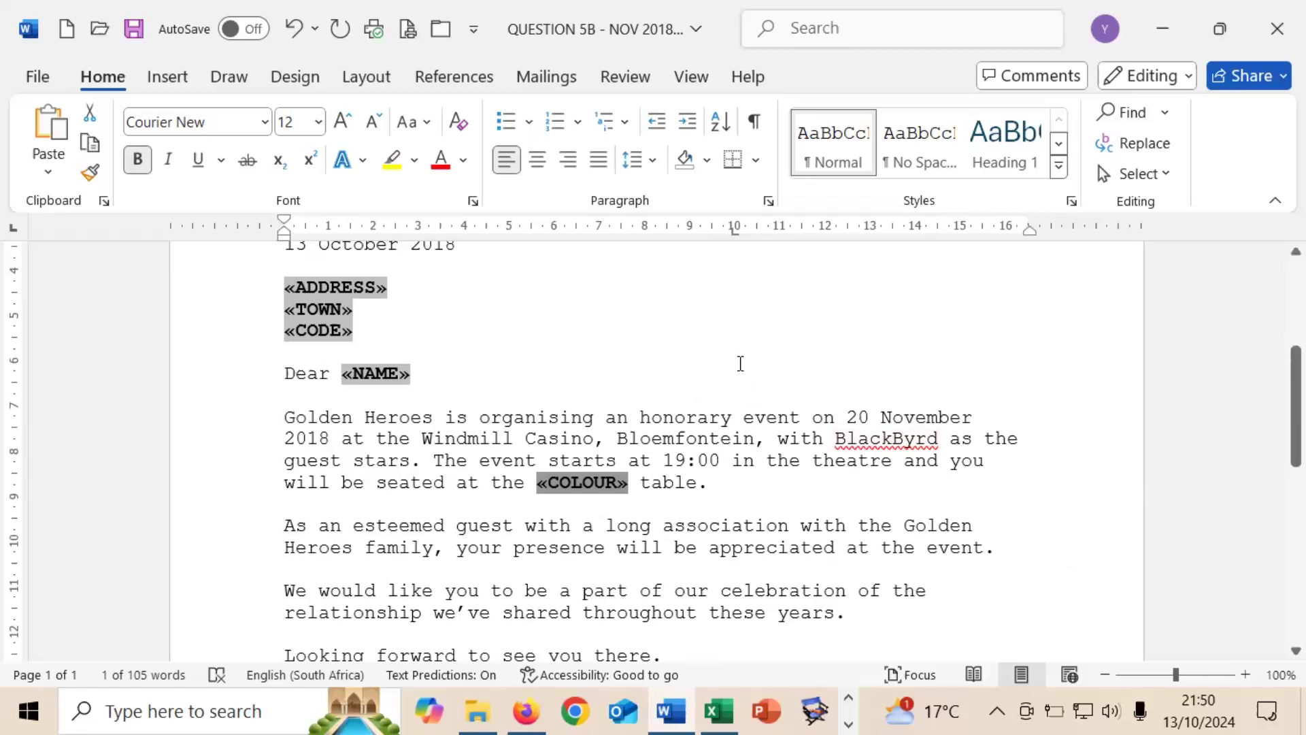
pyautogui.scroll(-3, 742, 361)
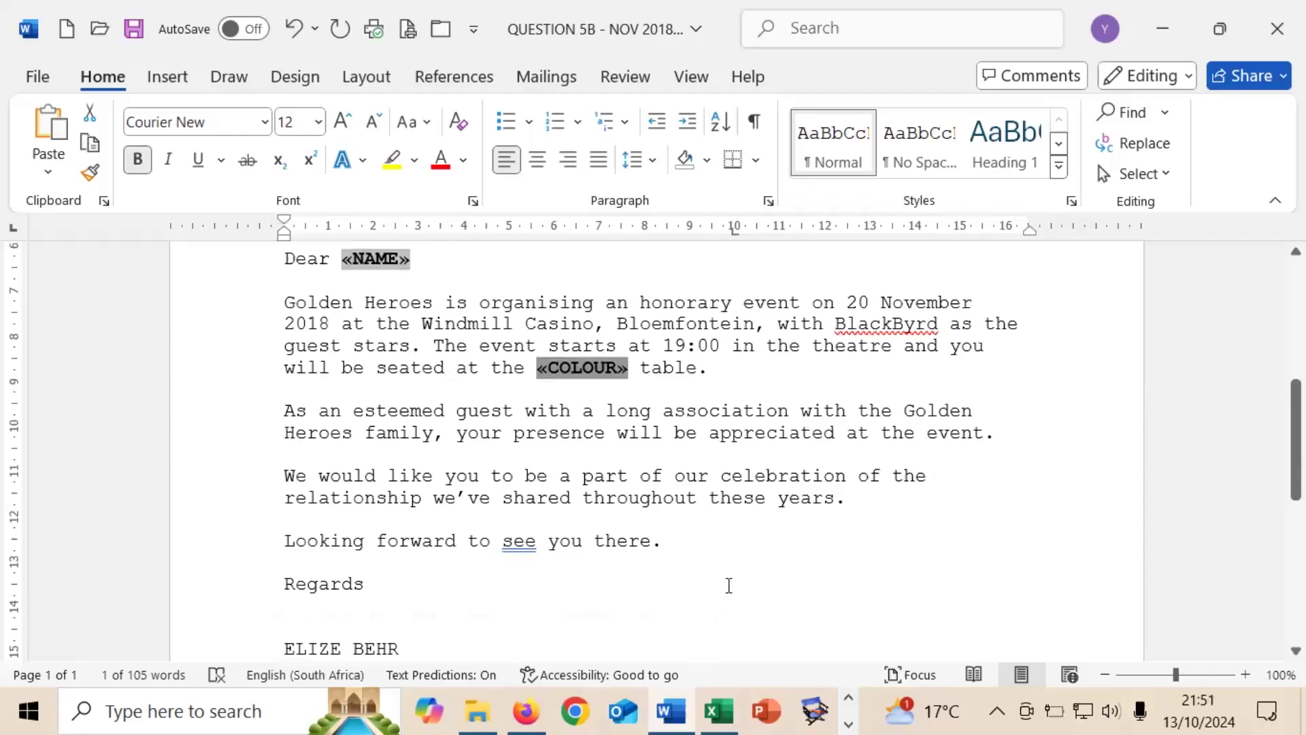
pyautogui.scroll(6, 726, 592)
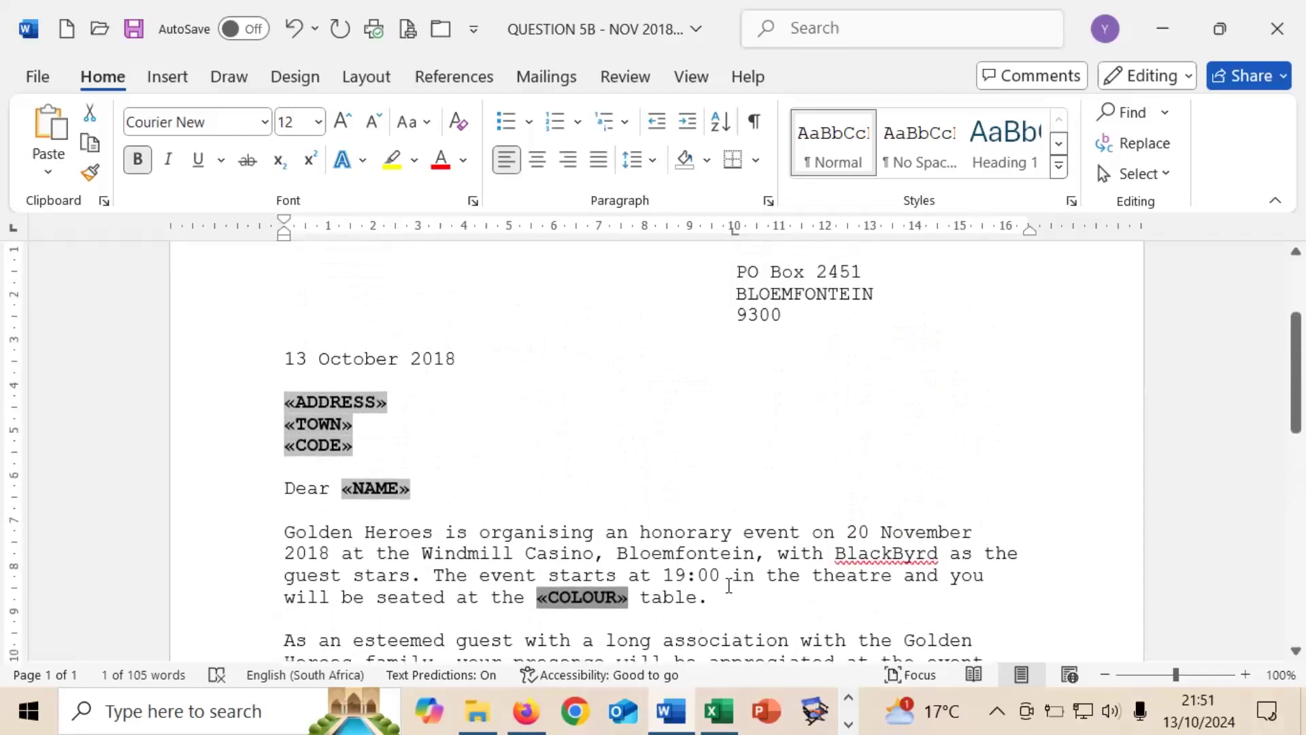
pyautogui.scroll(3, 728, 585)
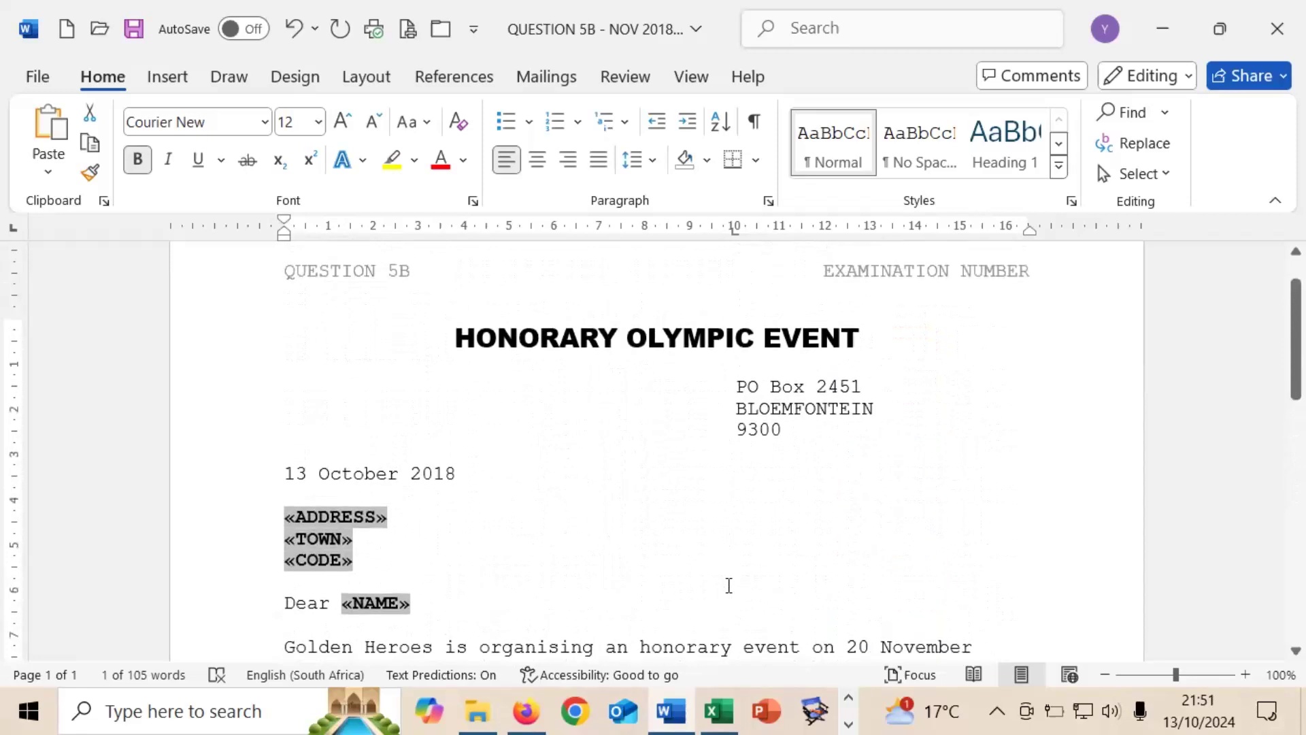
# - Print the letter with Microsoft Print to PDF, overwriting QUESTION 5B - NOV 2018.pdf
pyautogui.click(35, 81)
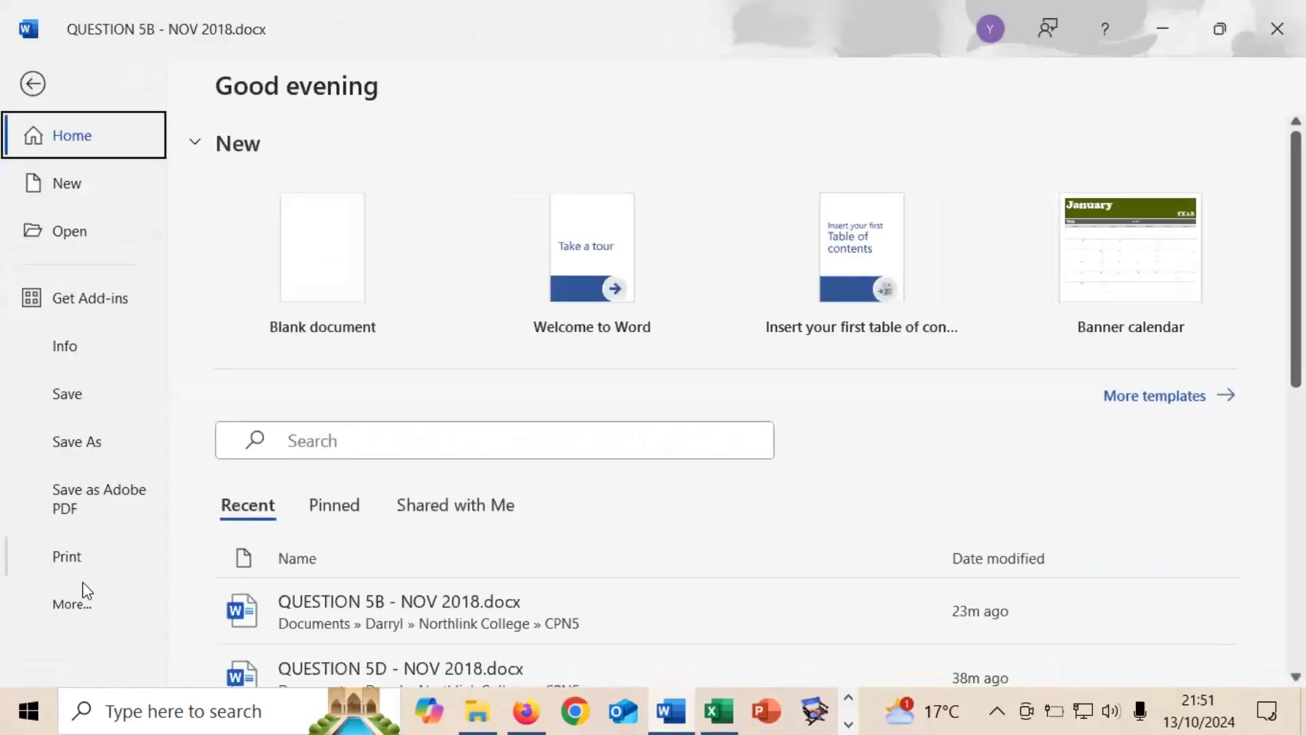
pyautogui.click(86, 553)
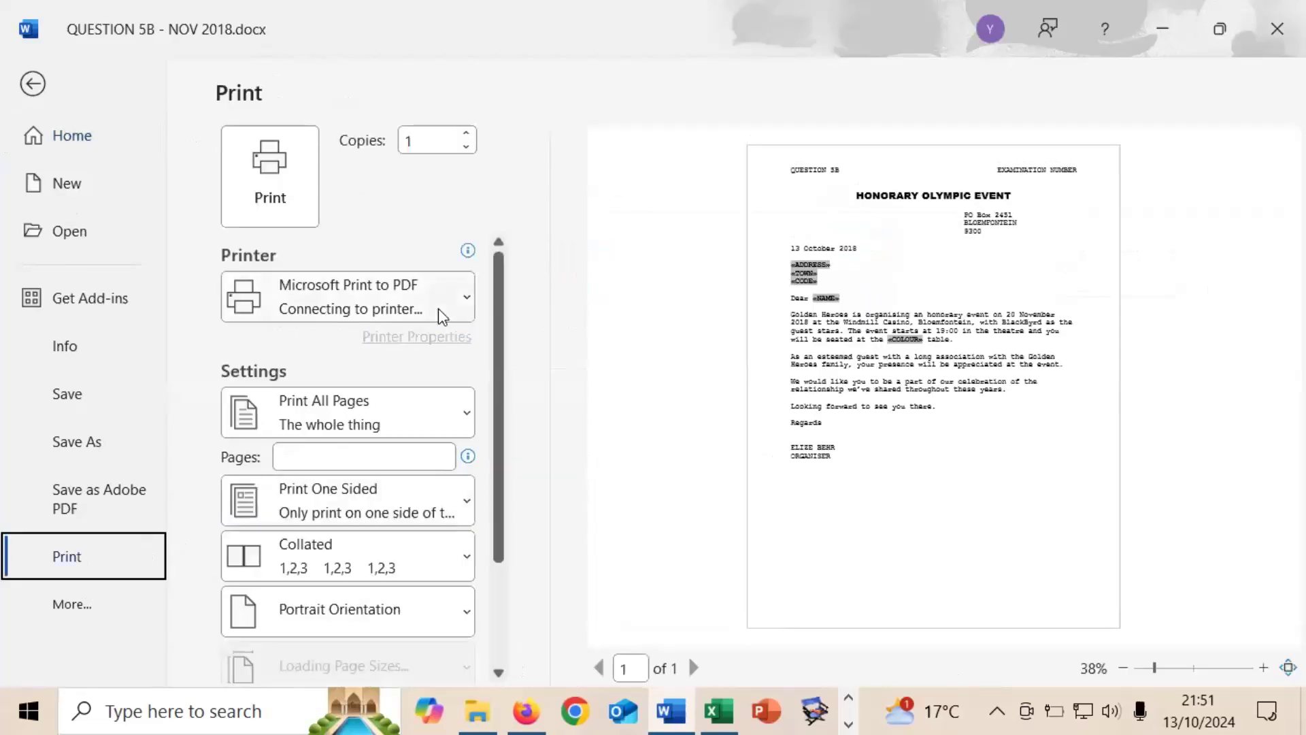
pyautogui.click(278, 160)
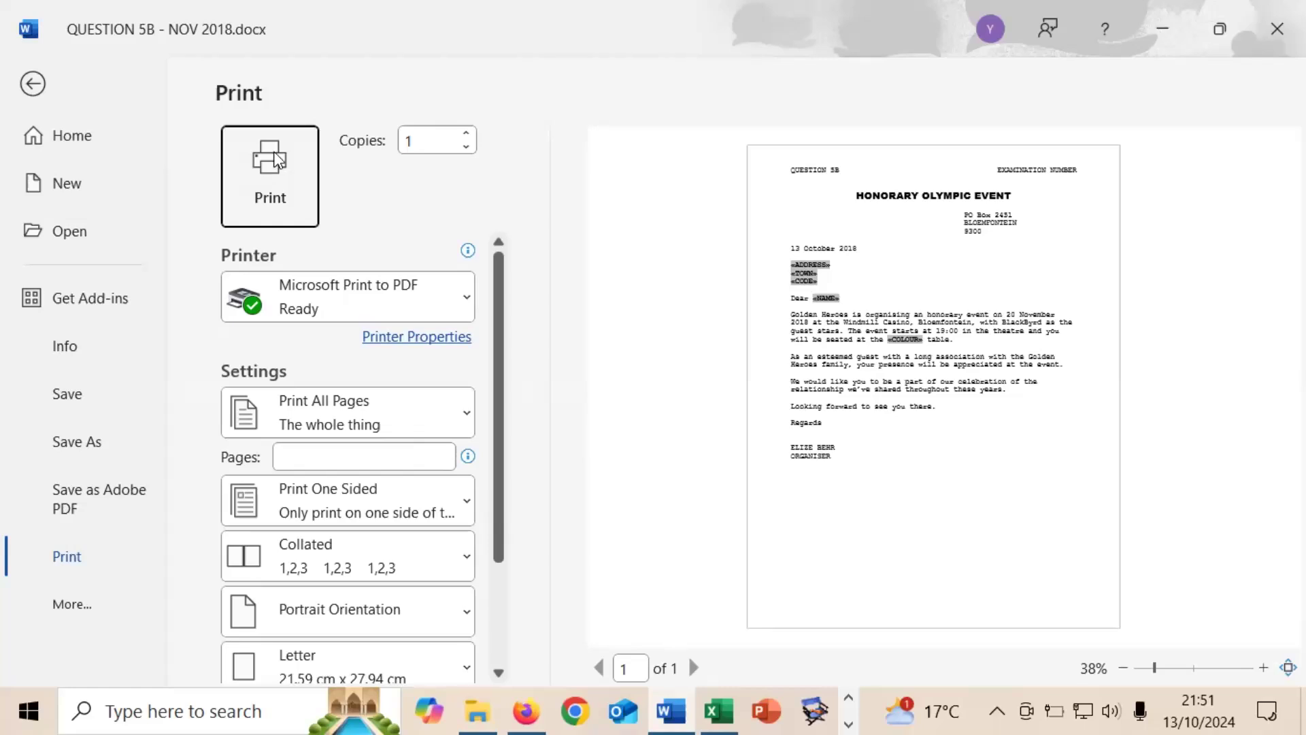
pyautogui.click(284, 195)
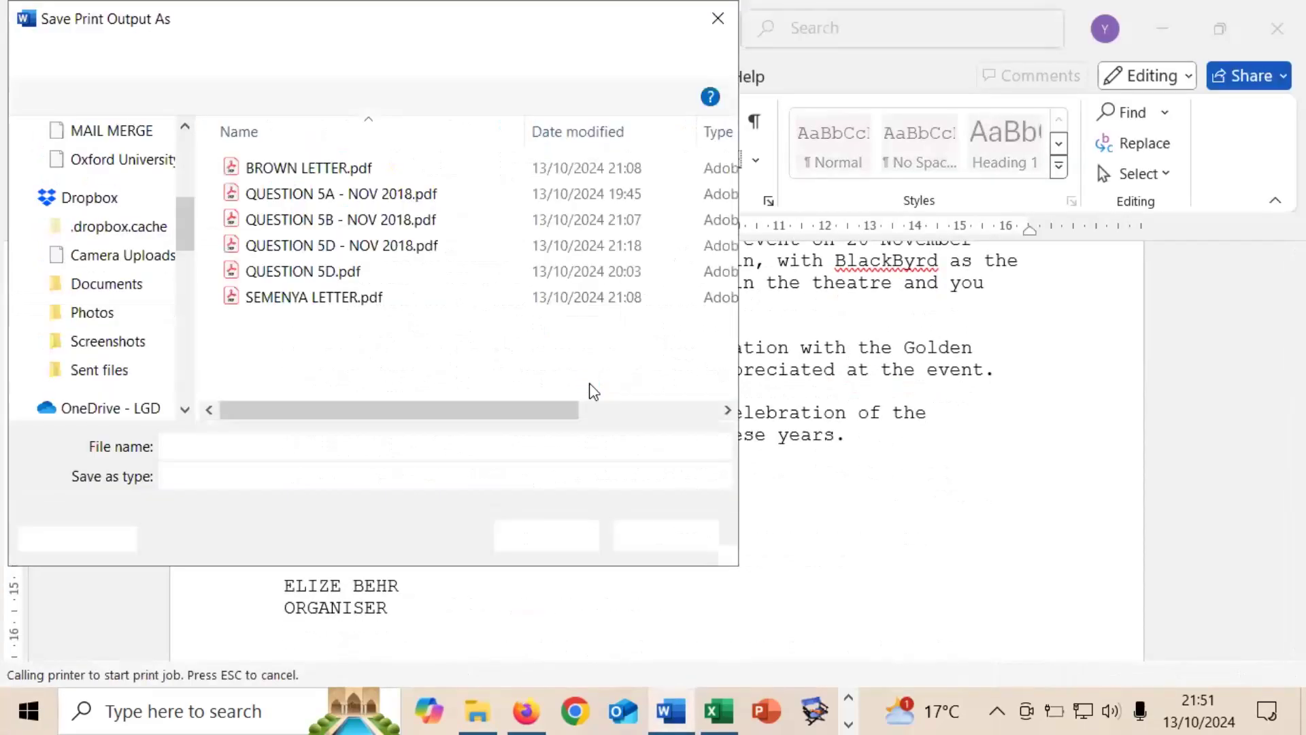
pyautogui.click(342, 221)
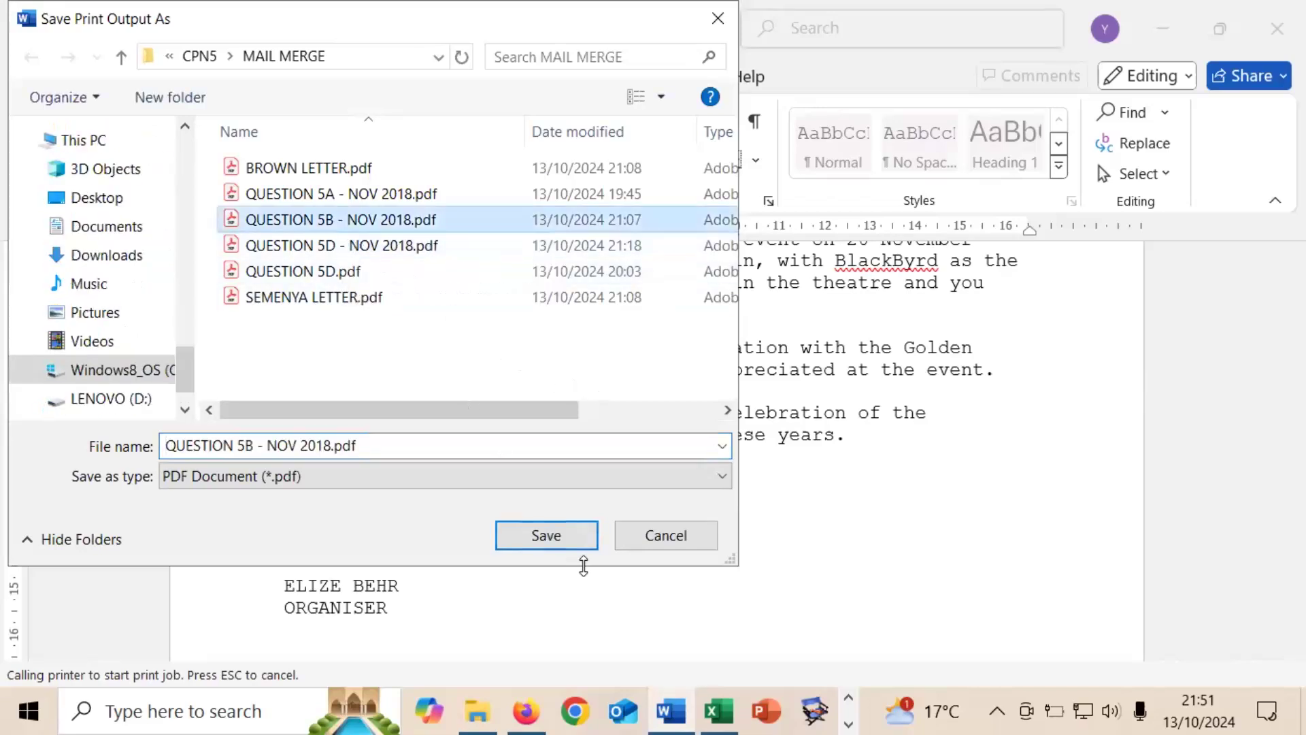
pyautogui.click(571, 535)
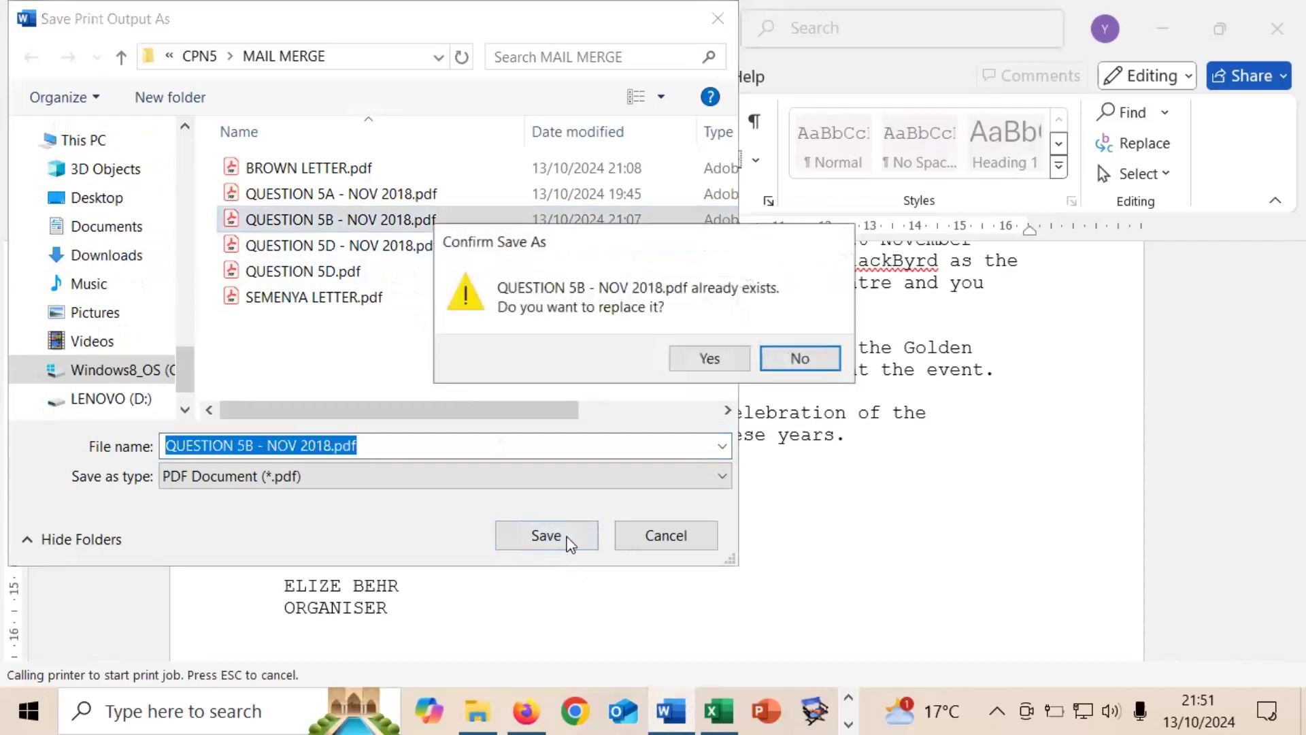
pyautogui.click(705, 356)
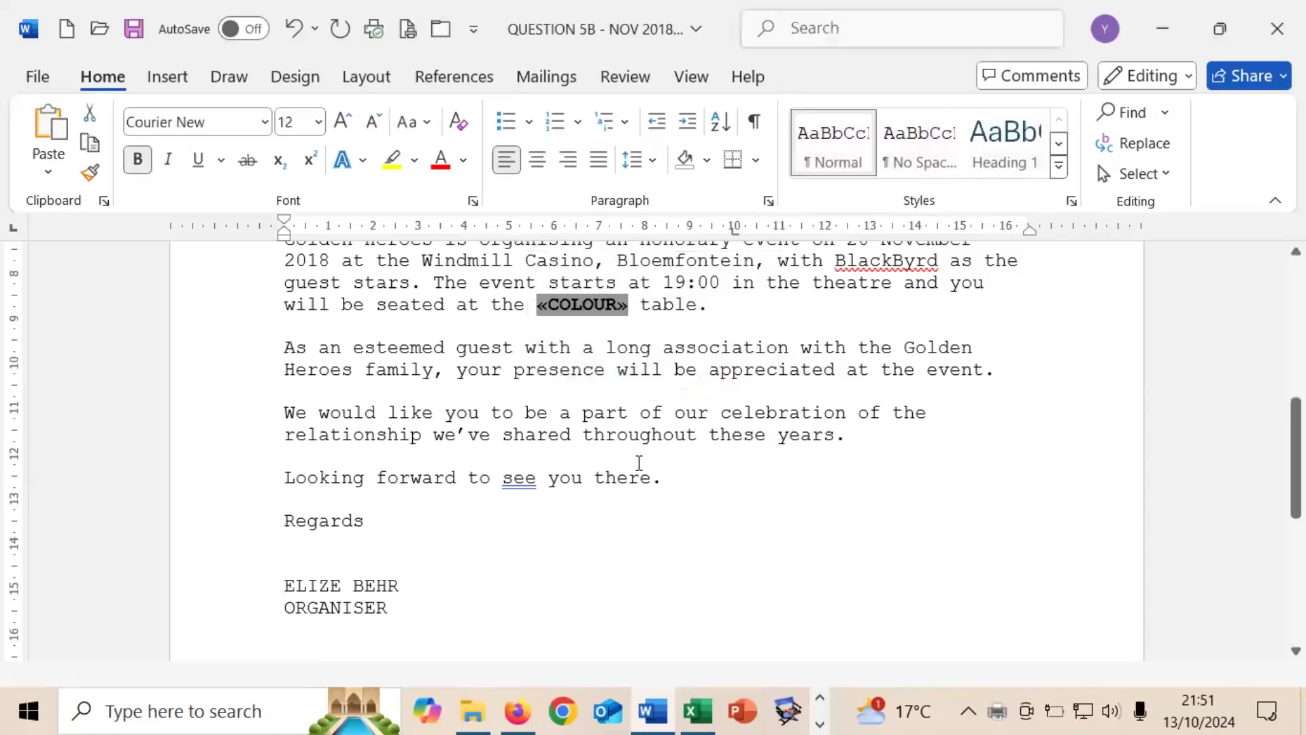
# - Scroll through the letter to review the bold merge fields
pyautogui.scroll(4, 638, 464)
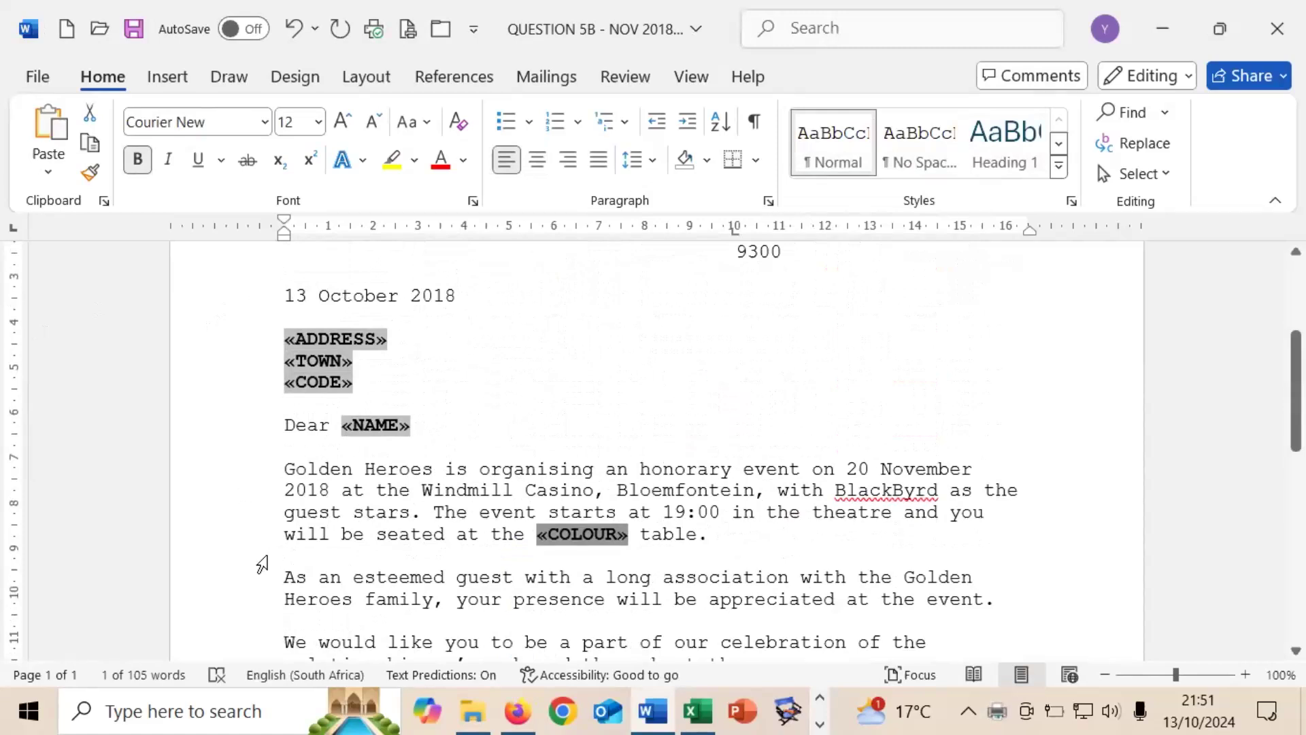
pyautogui.scroll(3, 721, 422)
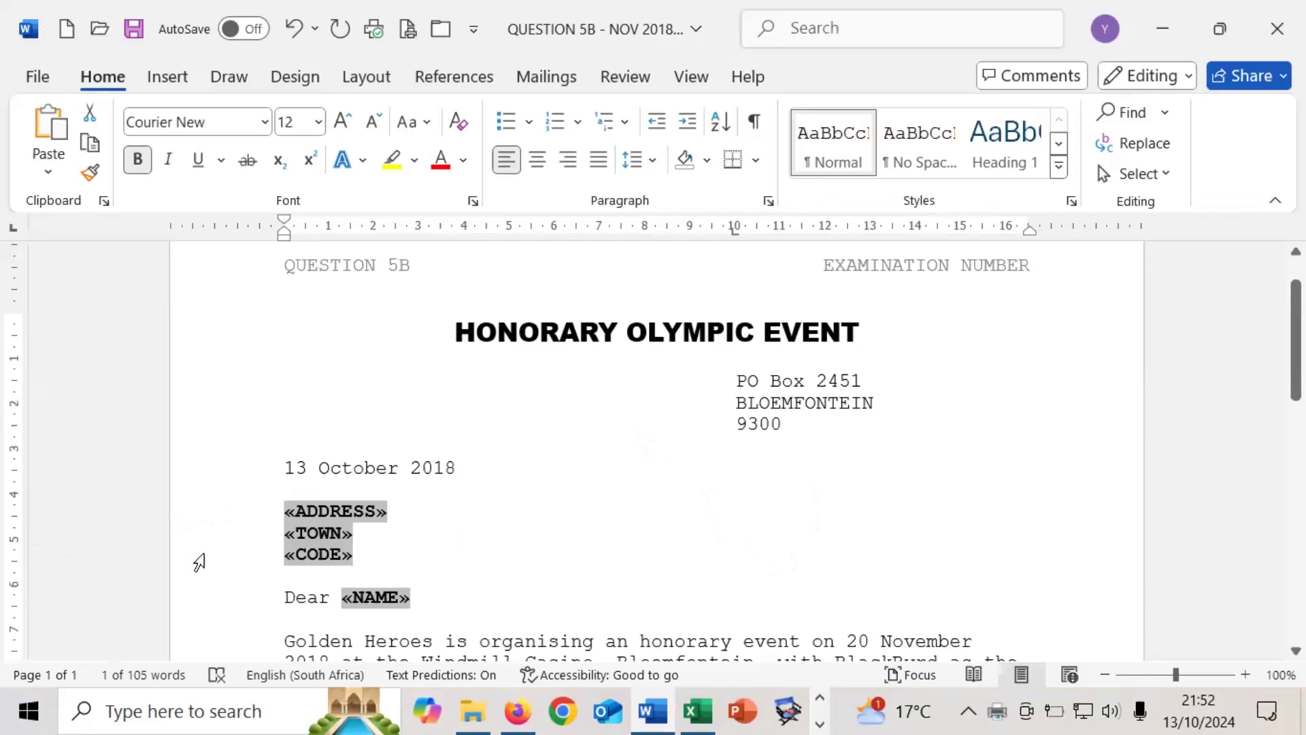
pyautogui.scroll(-3, 199, 563)
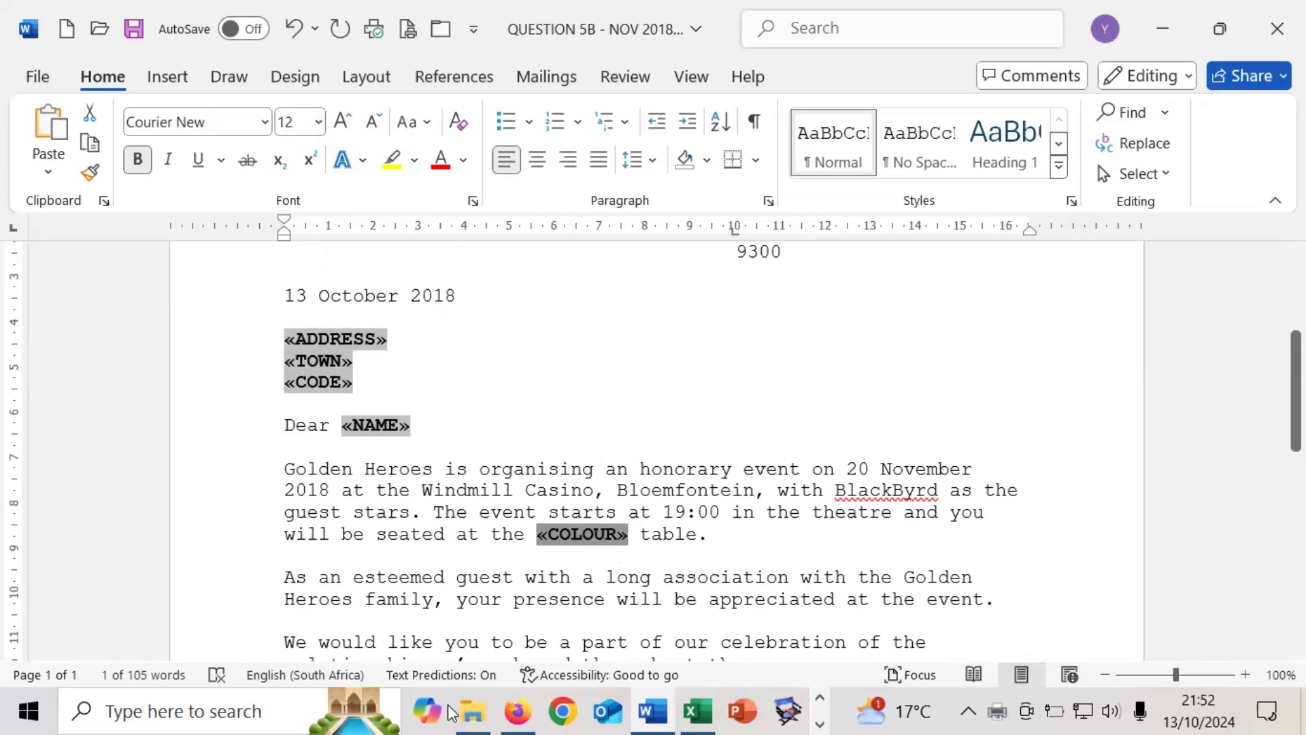
# - In File Explorer, go to the MAIL MERGE folder and open QUESTION 5B - NOV 2018.pdf
pyautogui.click(472, 711)
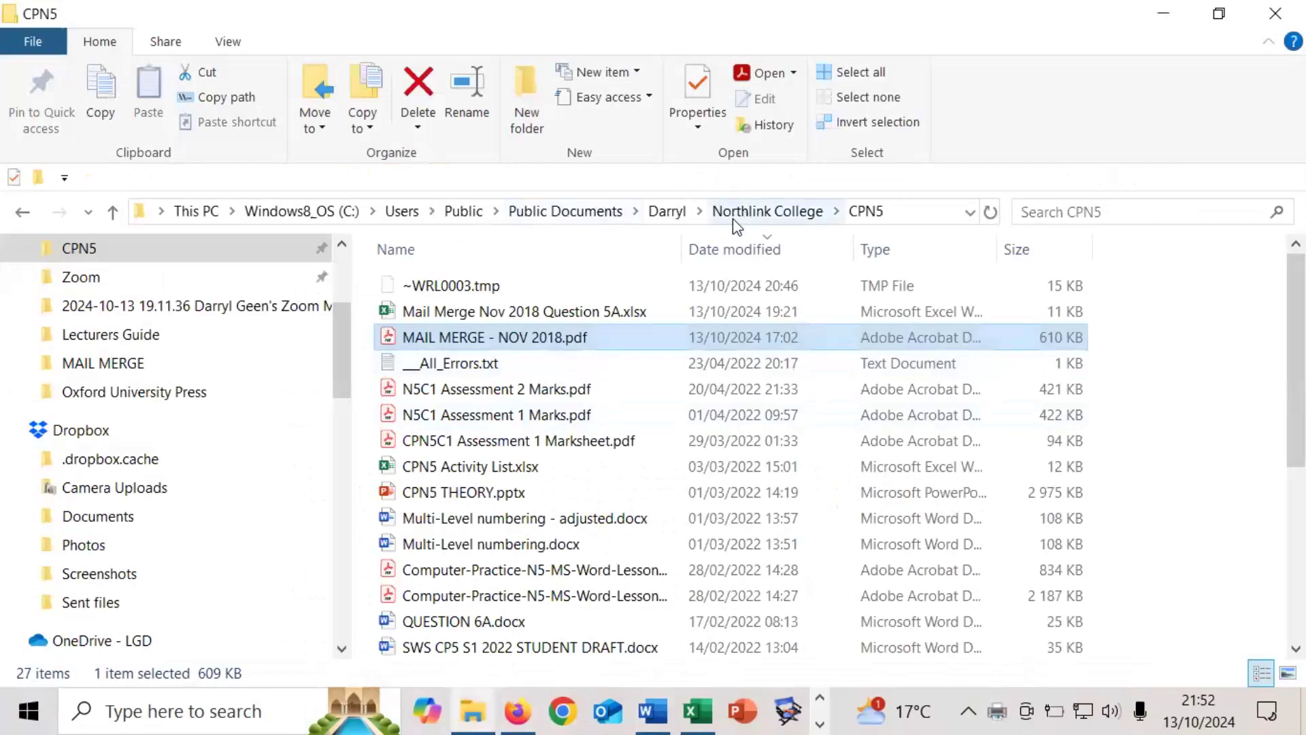
pyautogui.click(134, 365)
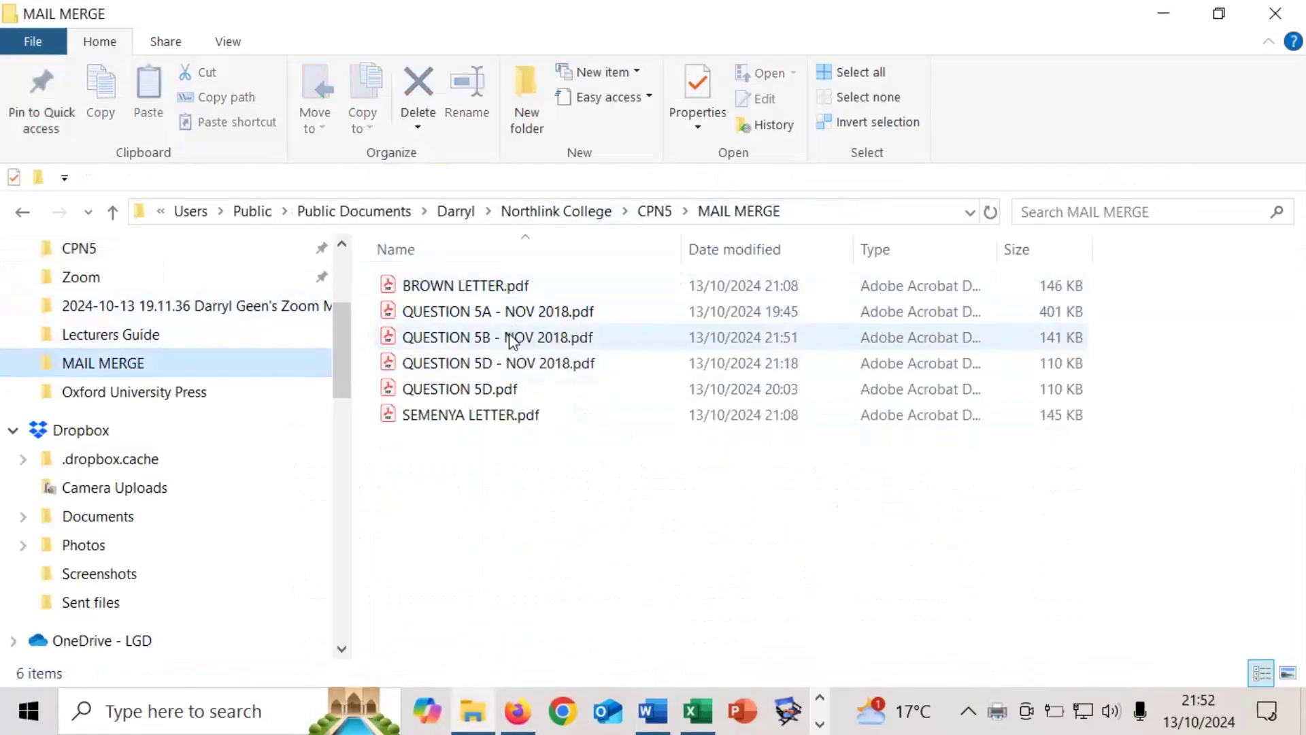
pyautogui.doubleClick(511, 338)
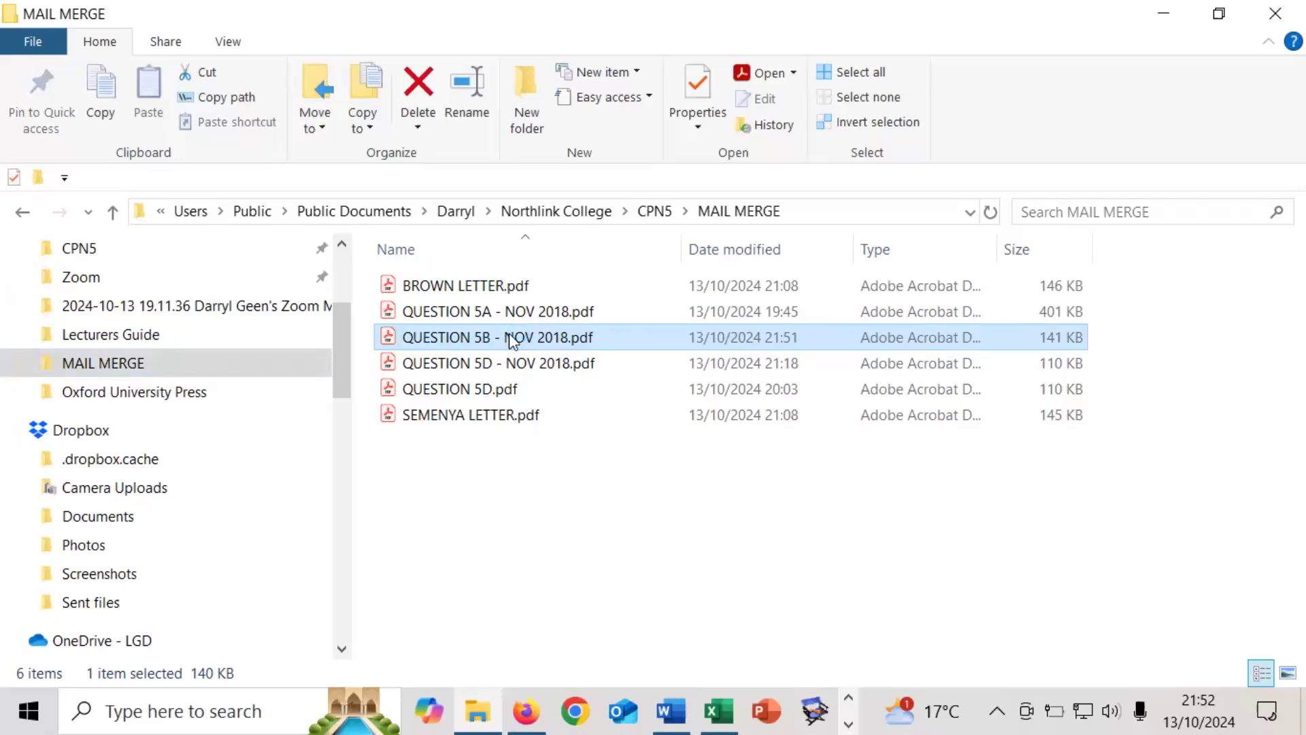
# - Open QUESTION 5B - NOV 2018.pdf in Acrobat to check the merge fields
pyautogui.doubleClick(511, 338)
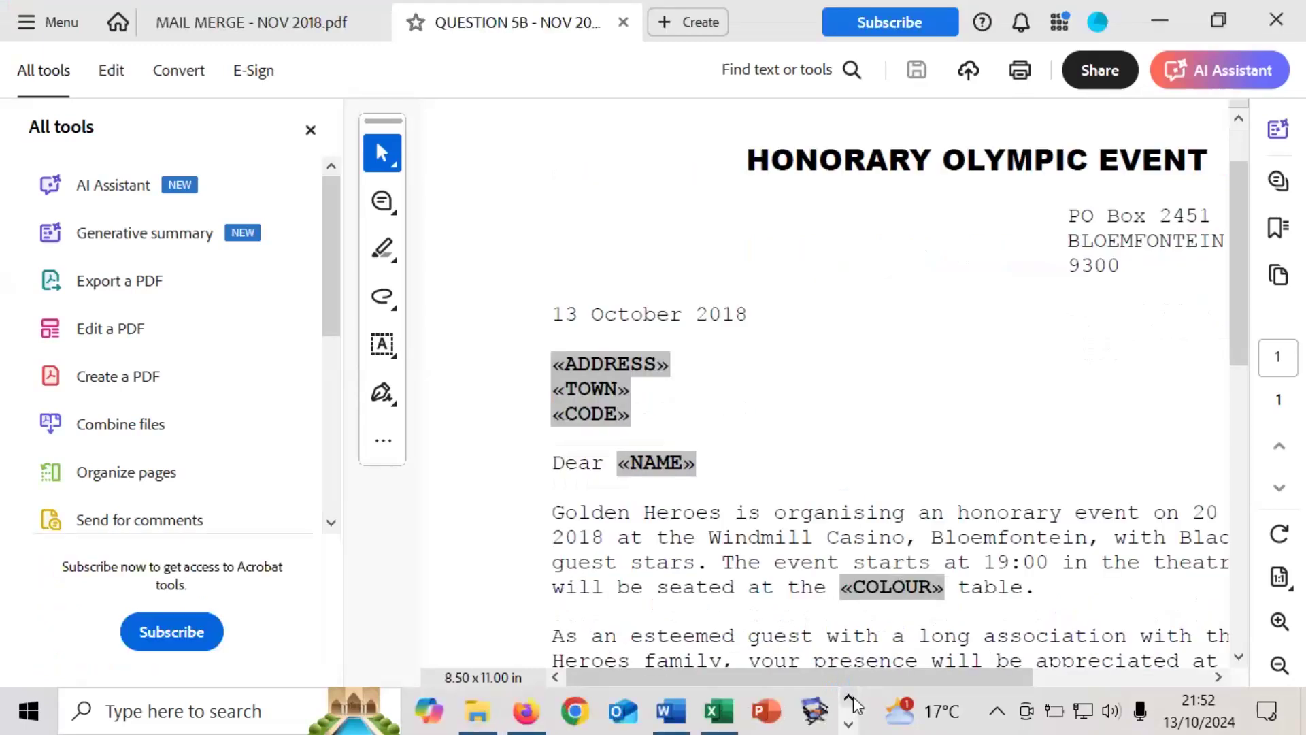
# - Preview recipient 2's merged letter with merge-field shading turned off, then go to File
pyautogui.click(672, 712)
pyautogui.click(412, 379)
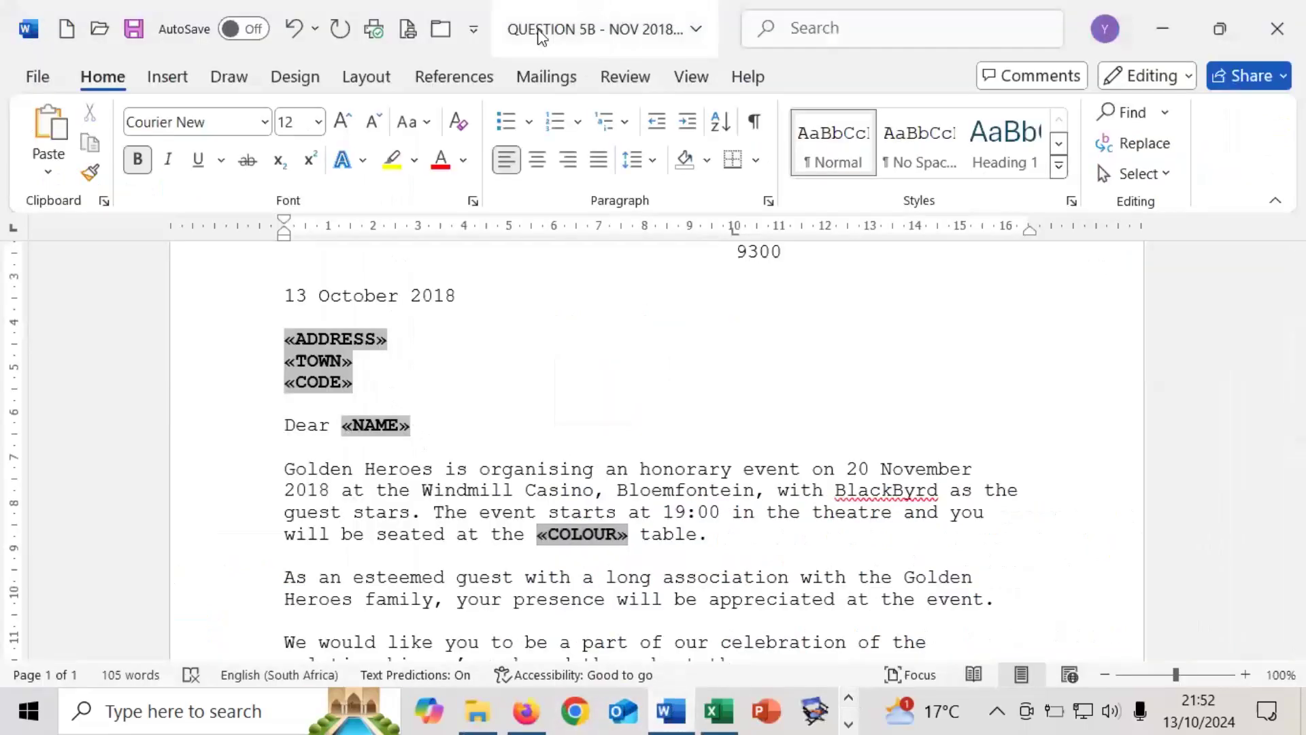
pyautogui.click(528, 80)
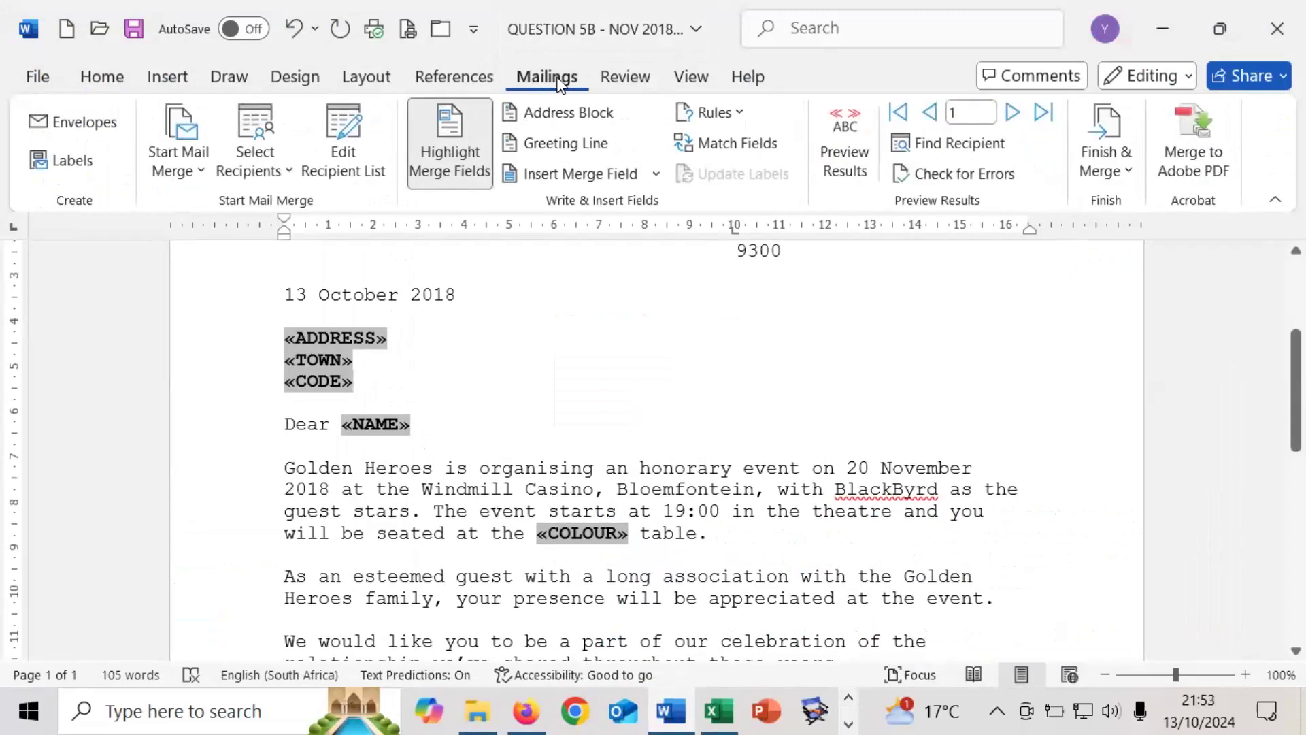
pyautogui.click(843, 145)
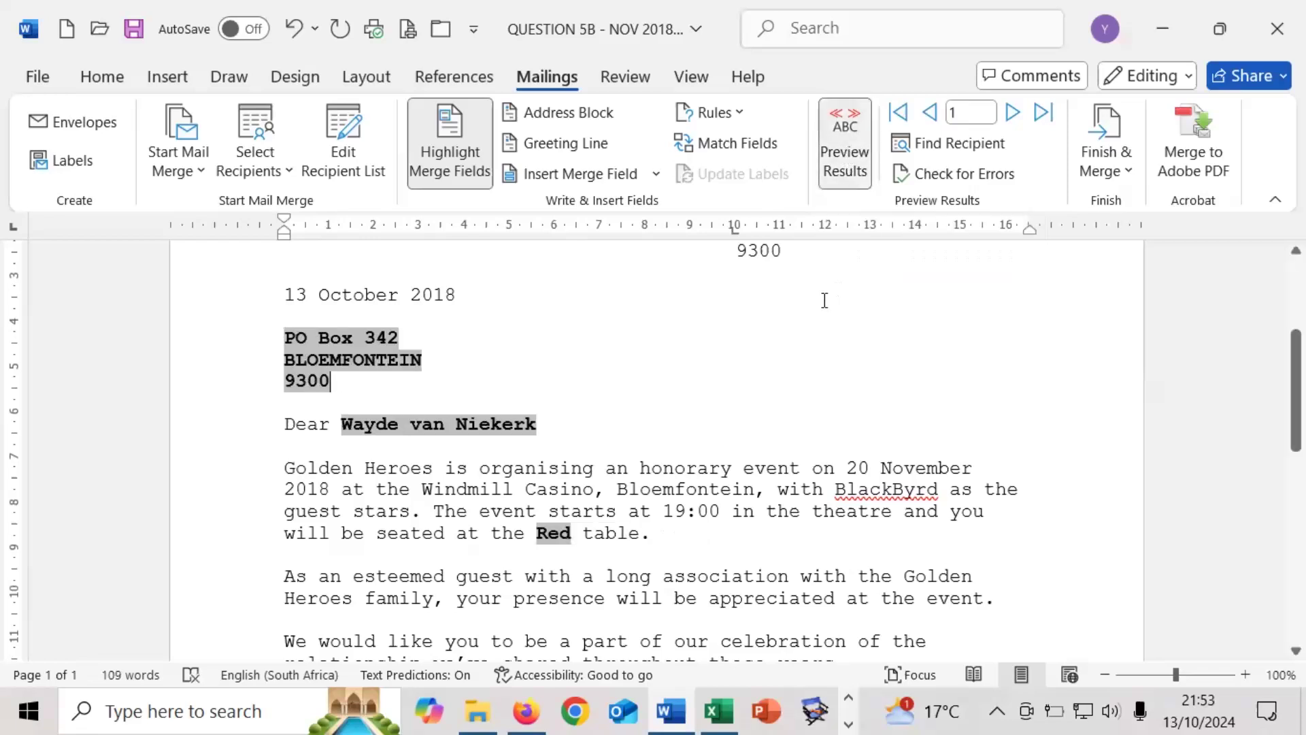
pyautogui.scroll(3, 751, 376)
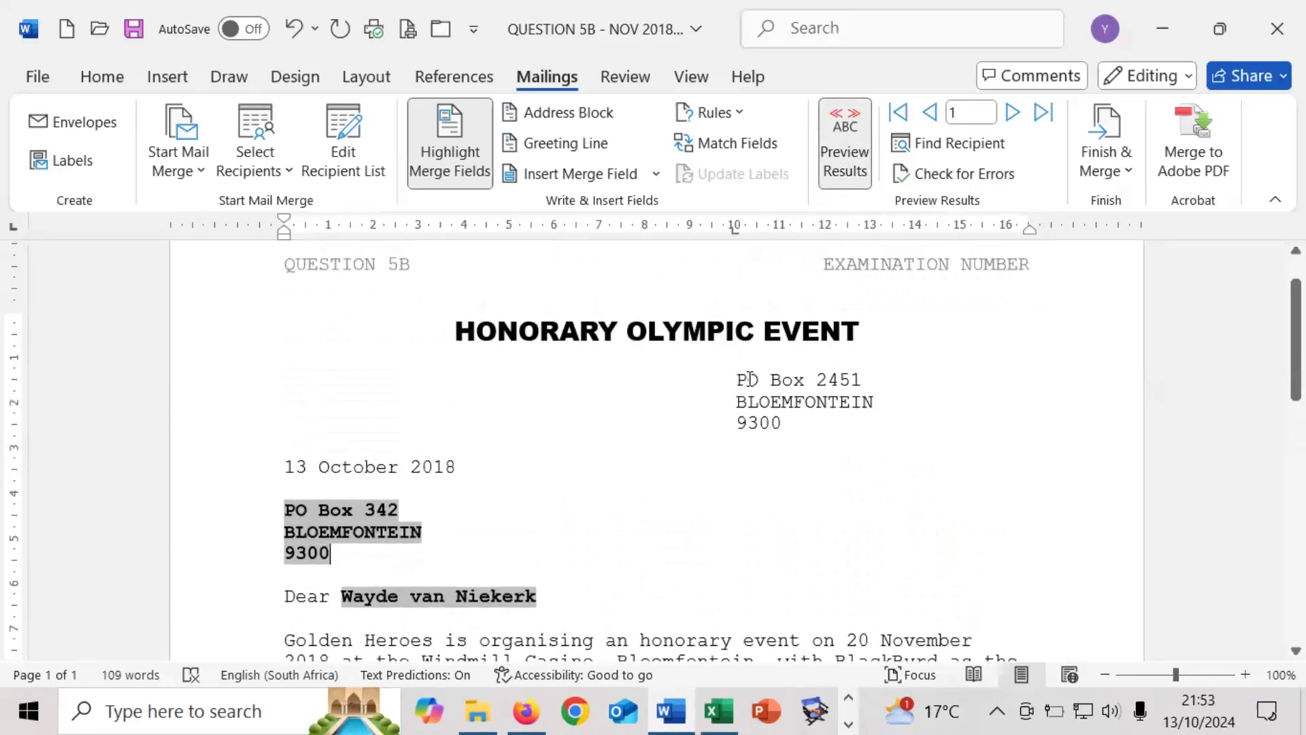
pyautogui.click(1013, 112)
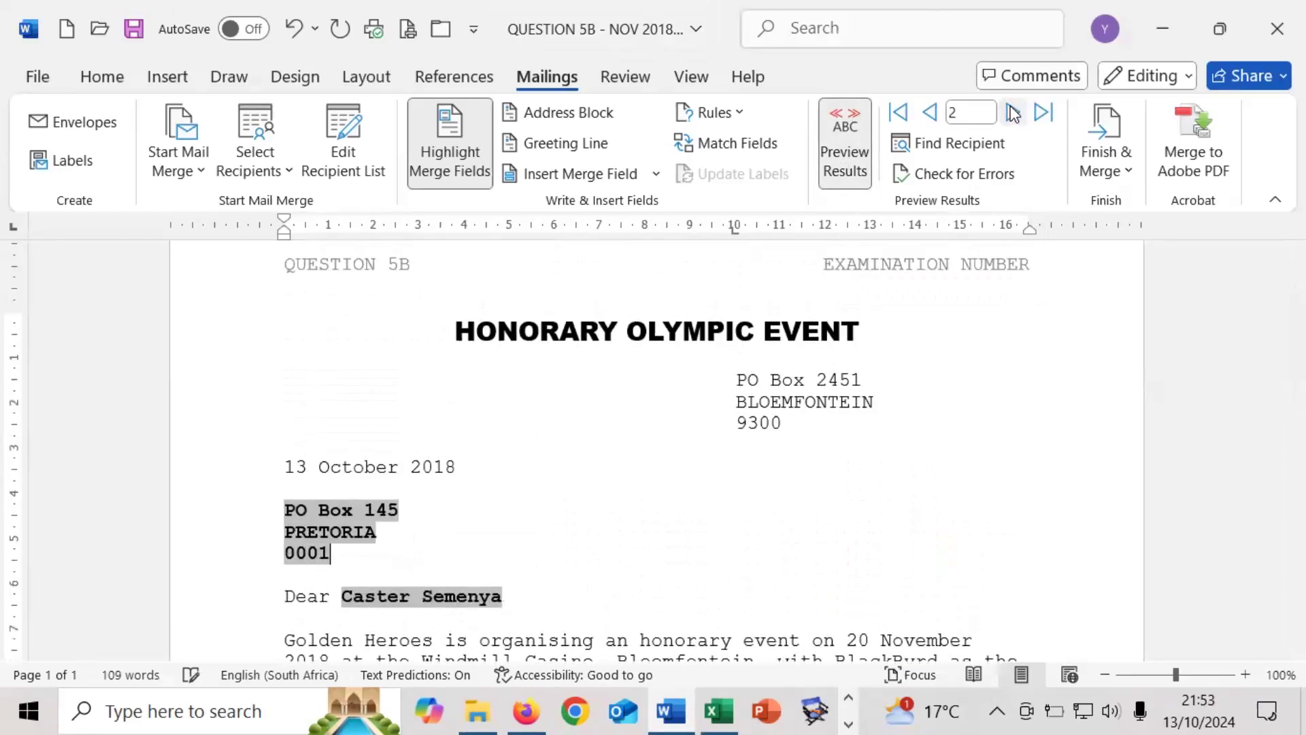
pyautogui.click(438, 129)
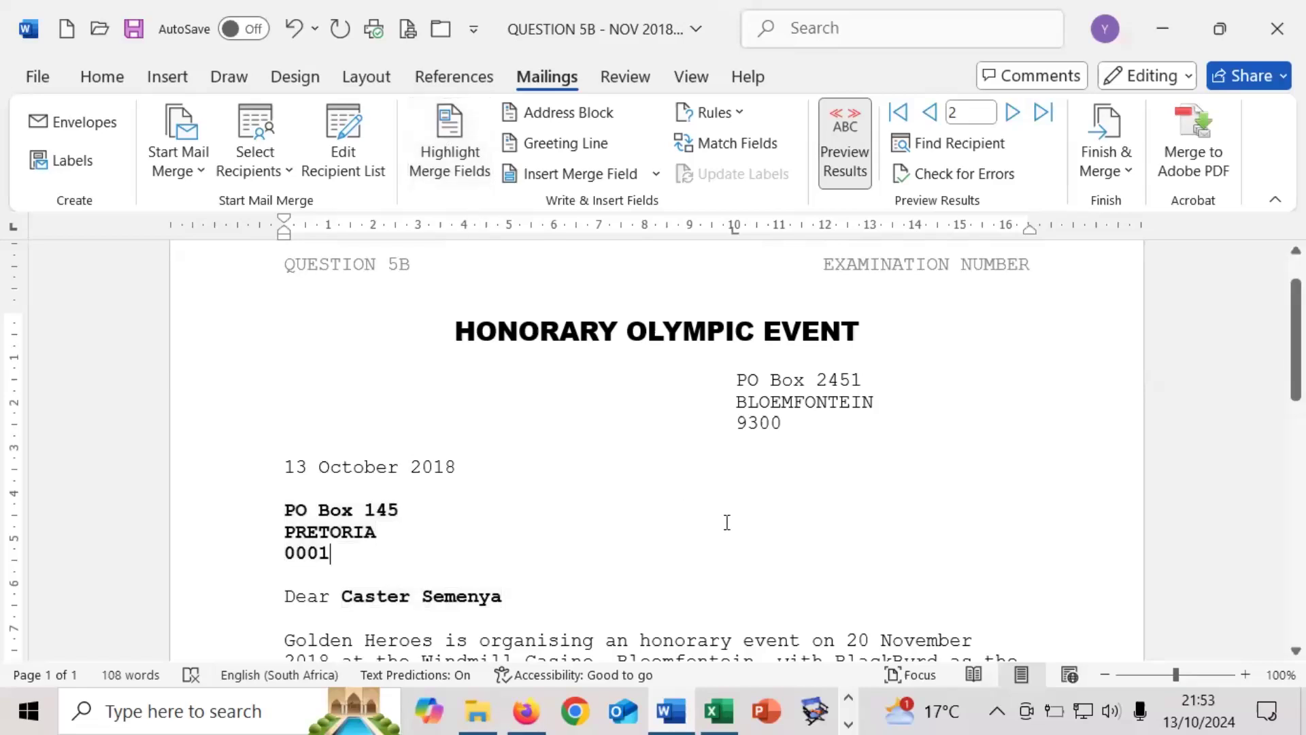
pyautogui.click(42, 76)
# - Print recipient 2's letter to PDF, overwriting SEMENYA LETTER.pdf in MAIL MERGE
pyautogui.click(68, 556)
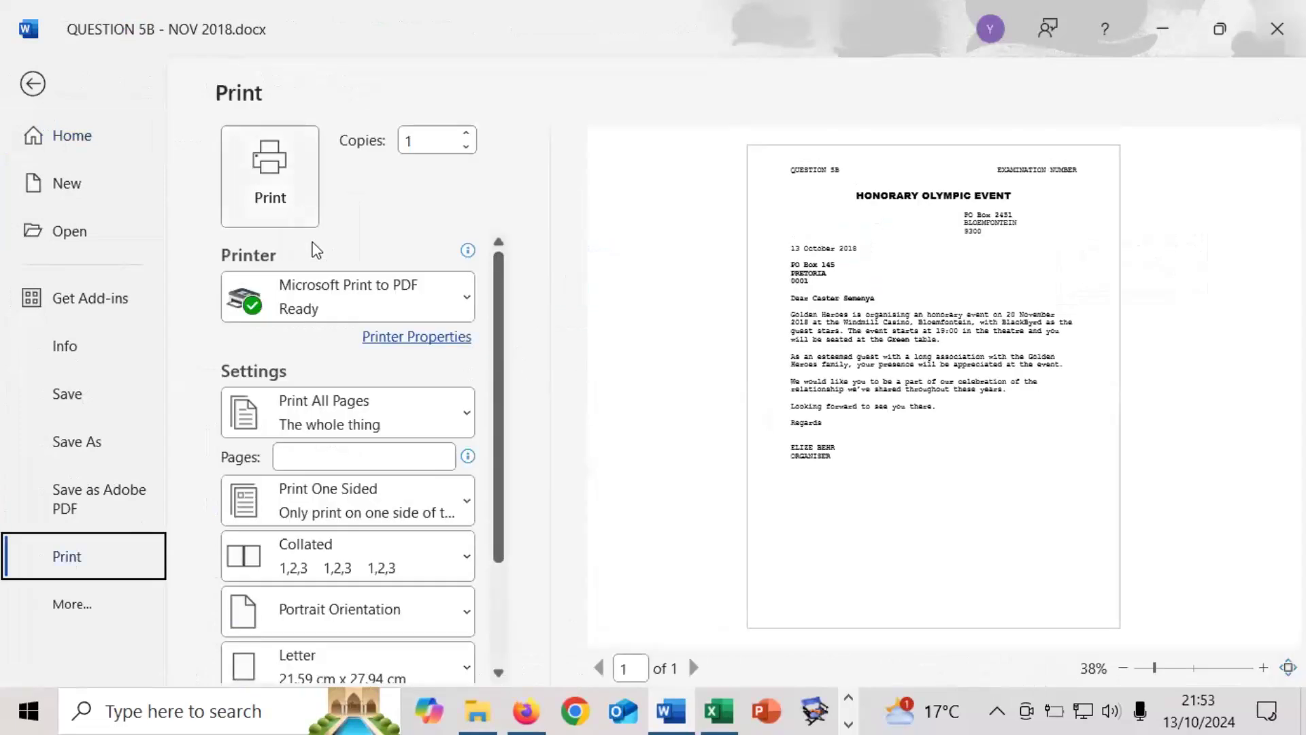
pyautogui.click(259, 181)
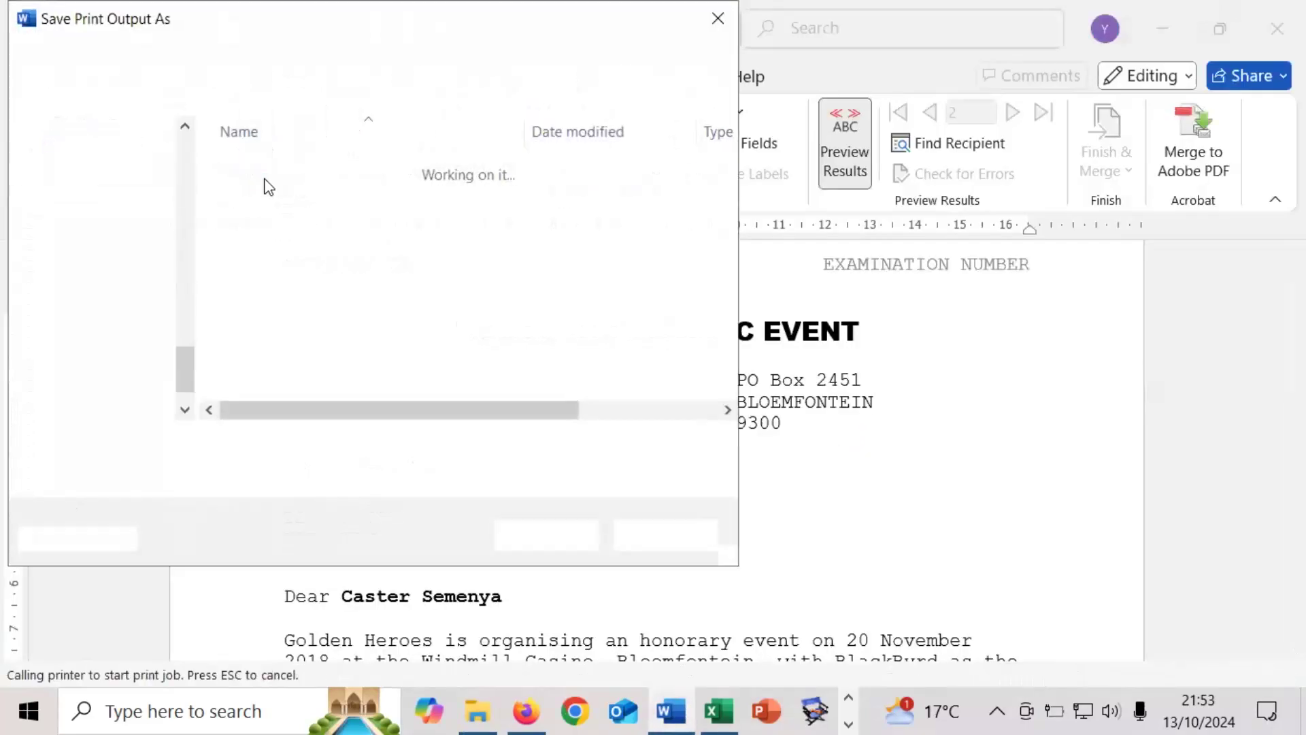
pyautogui.click(295, 297)
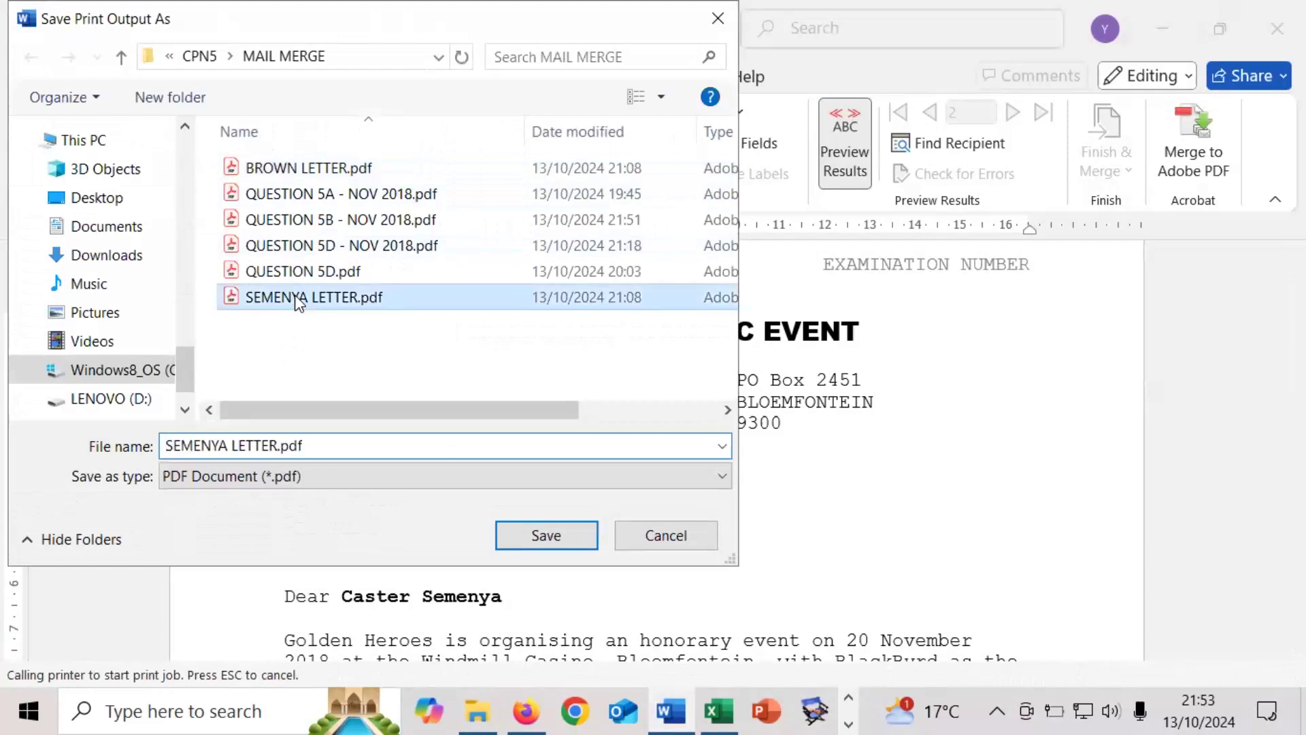
pyautogui.click(562, 534)
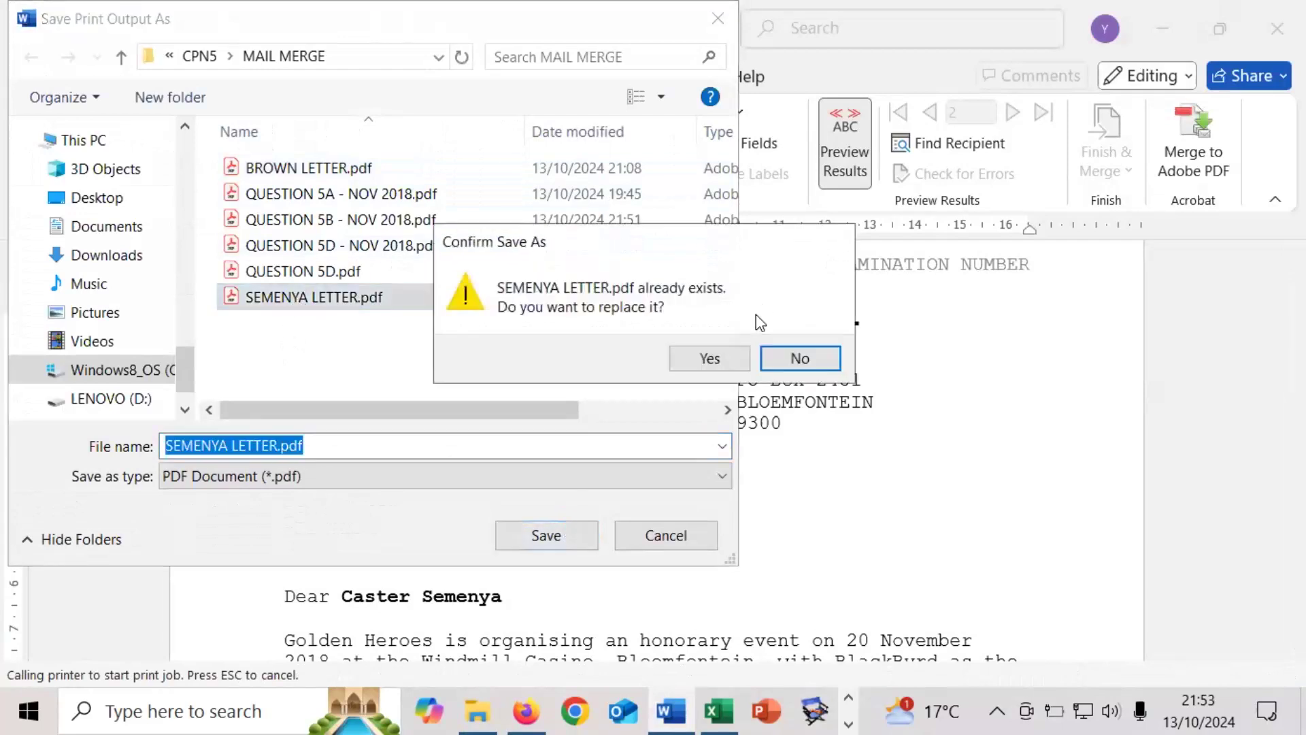
pyautogui.click(716, 353)
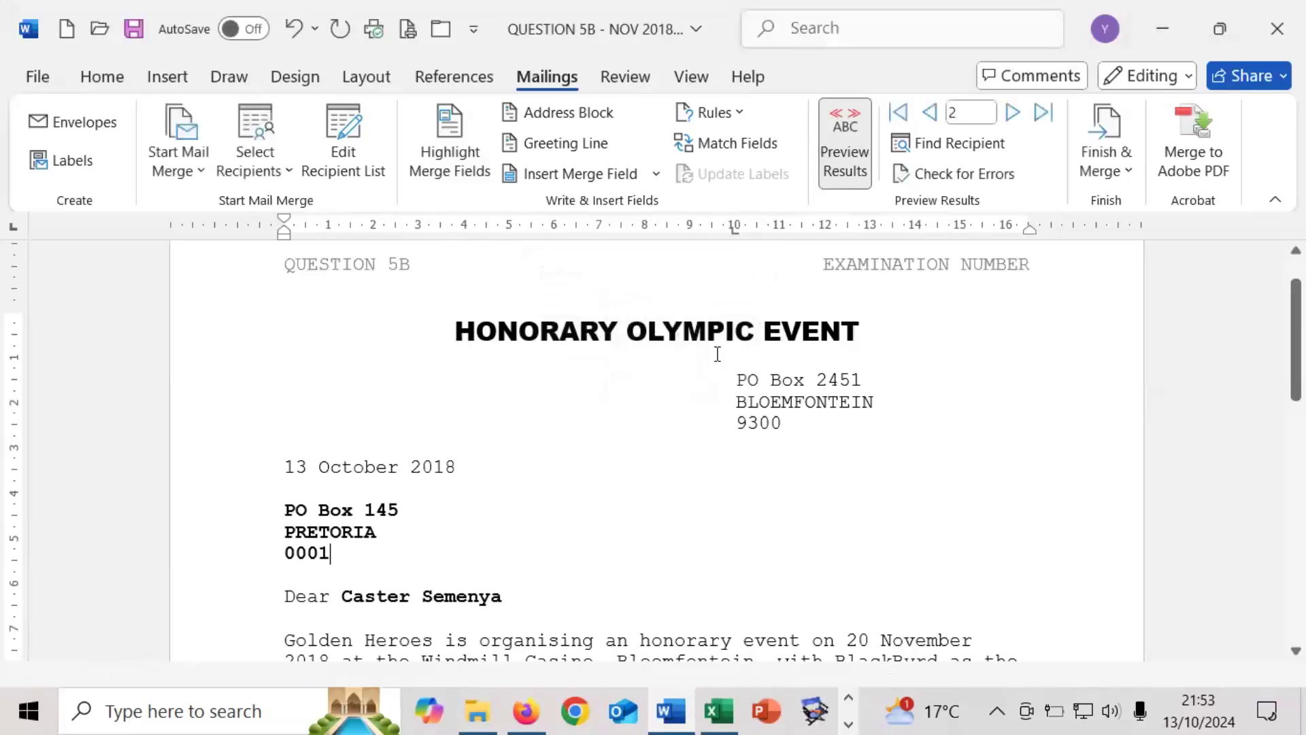
# - Advance to record 5 and Quick Print it to PDF, overwriting BROWN LETTER.pdf
pyautogui.click(1014, 114)
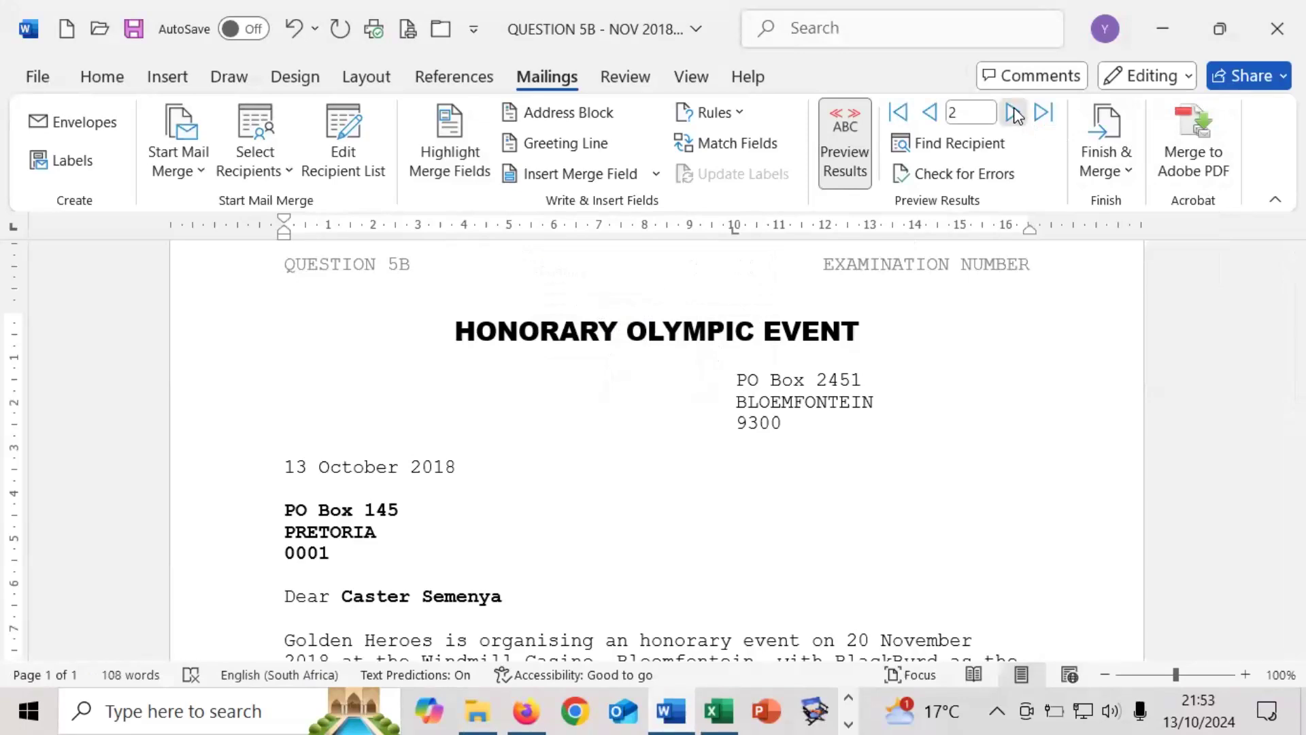
pyautogui.click(1012, 114)
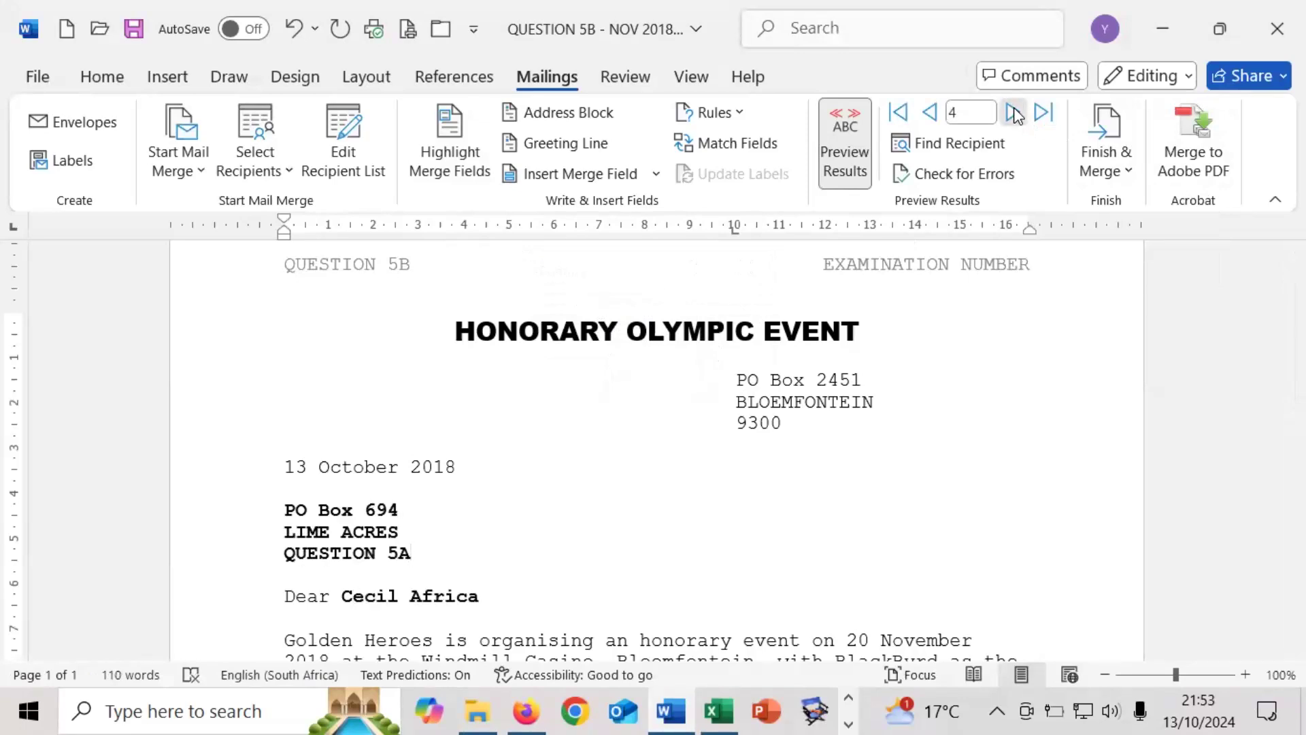
pyautogui.click(1013, 114)
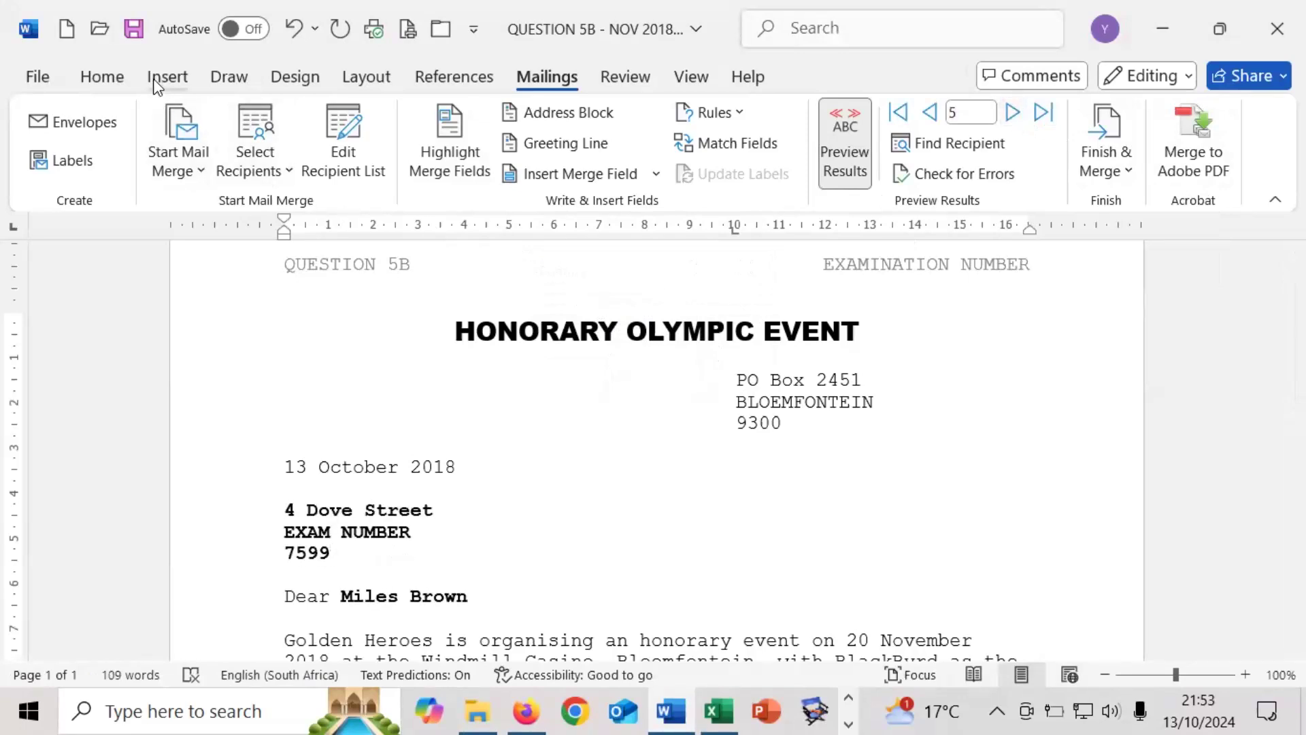
pyautogui.click(374, 30)
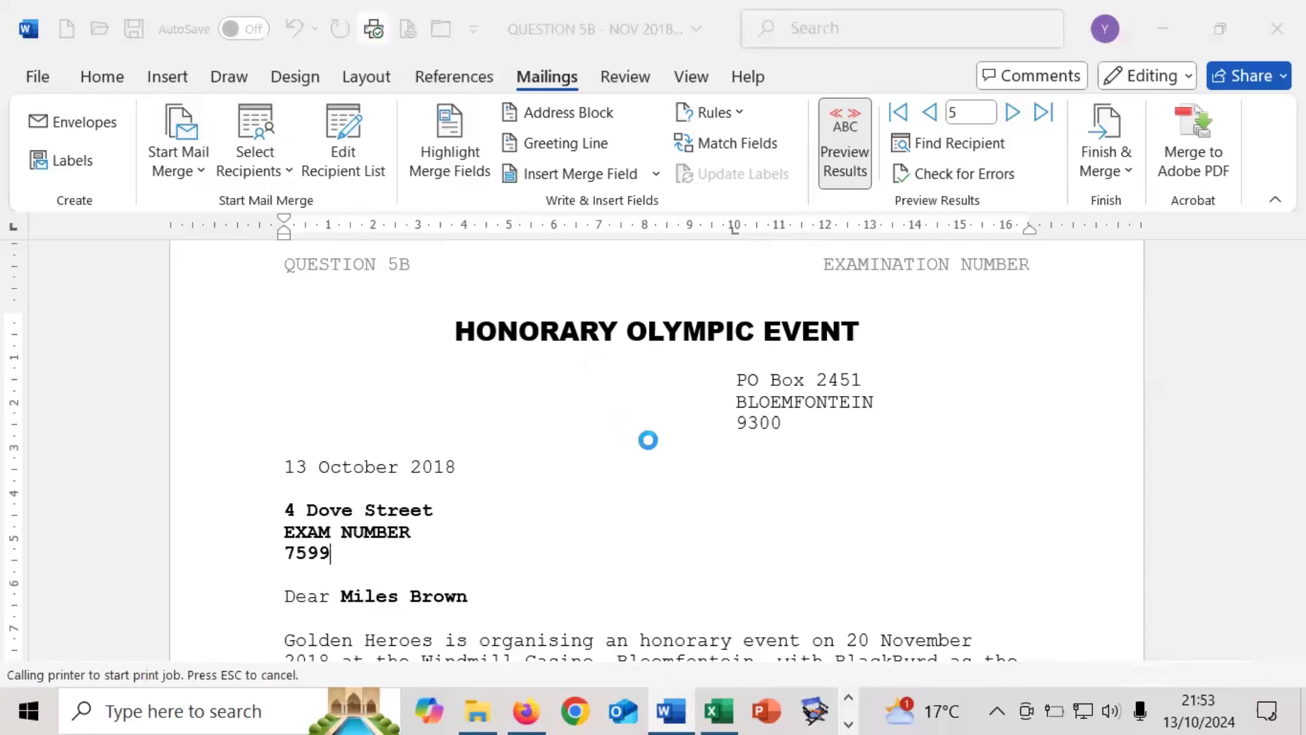
pyautogui.click(306, 167)
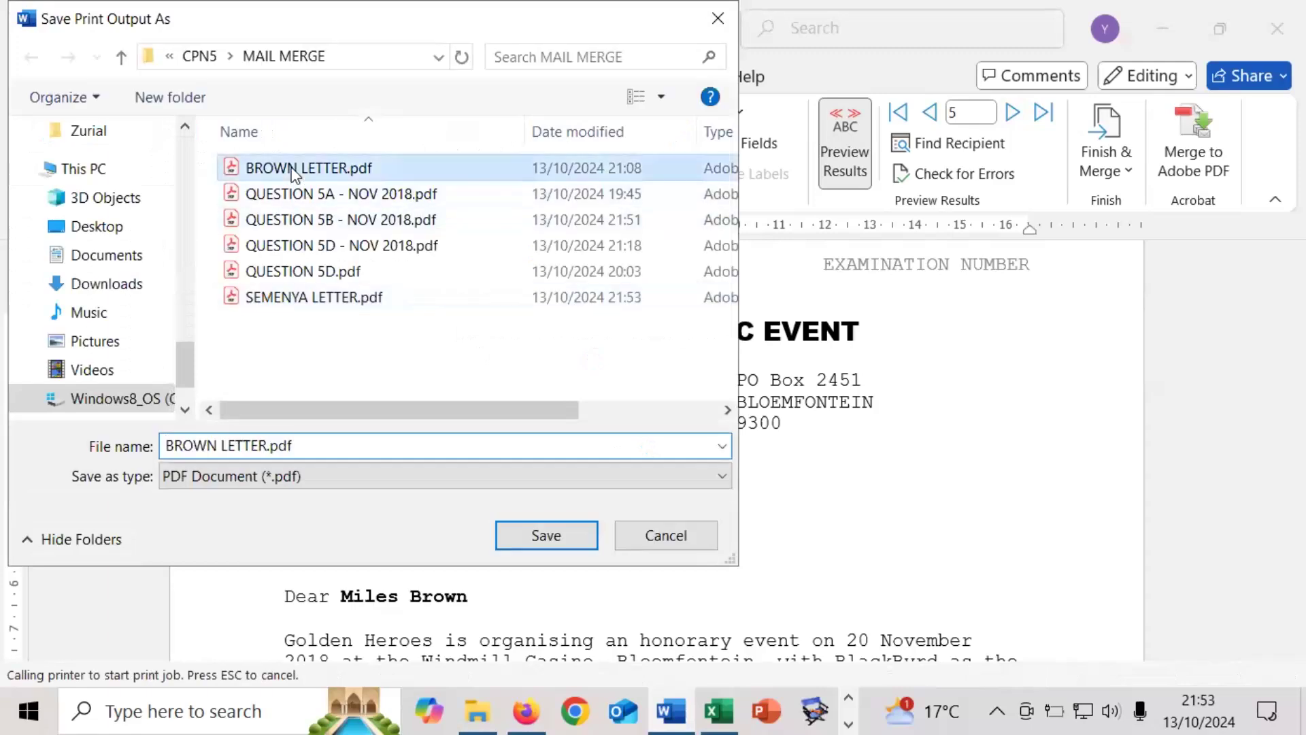
pyautogui.click(573, 537)
pyautogui.click(706, 352)
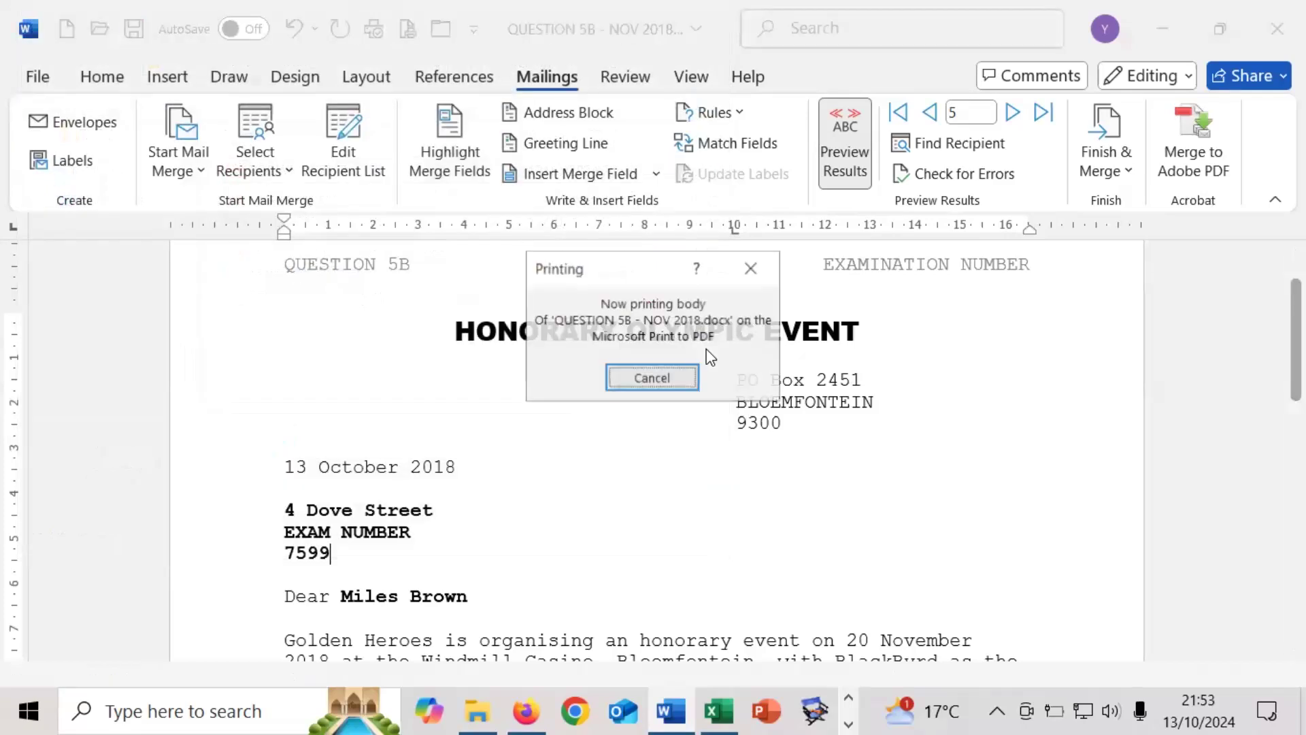
# - Change the page header from QUESTION 5B to QUESTION 5C
pyautogui.doubleClick(418, 263)
pyautogui.click(423, 263)
pyautogui.press('BackSpace')
pyautogui.write('C')
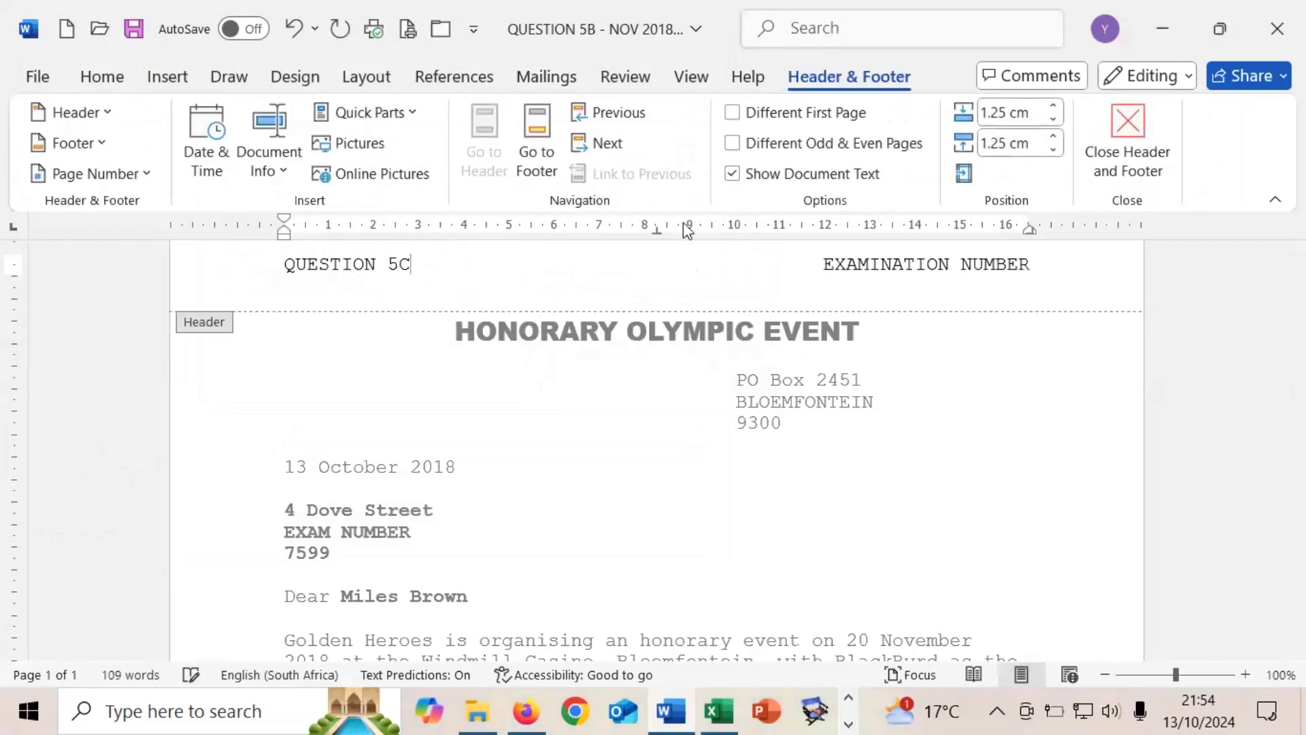
pyautogui.click(1124, 150)
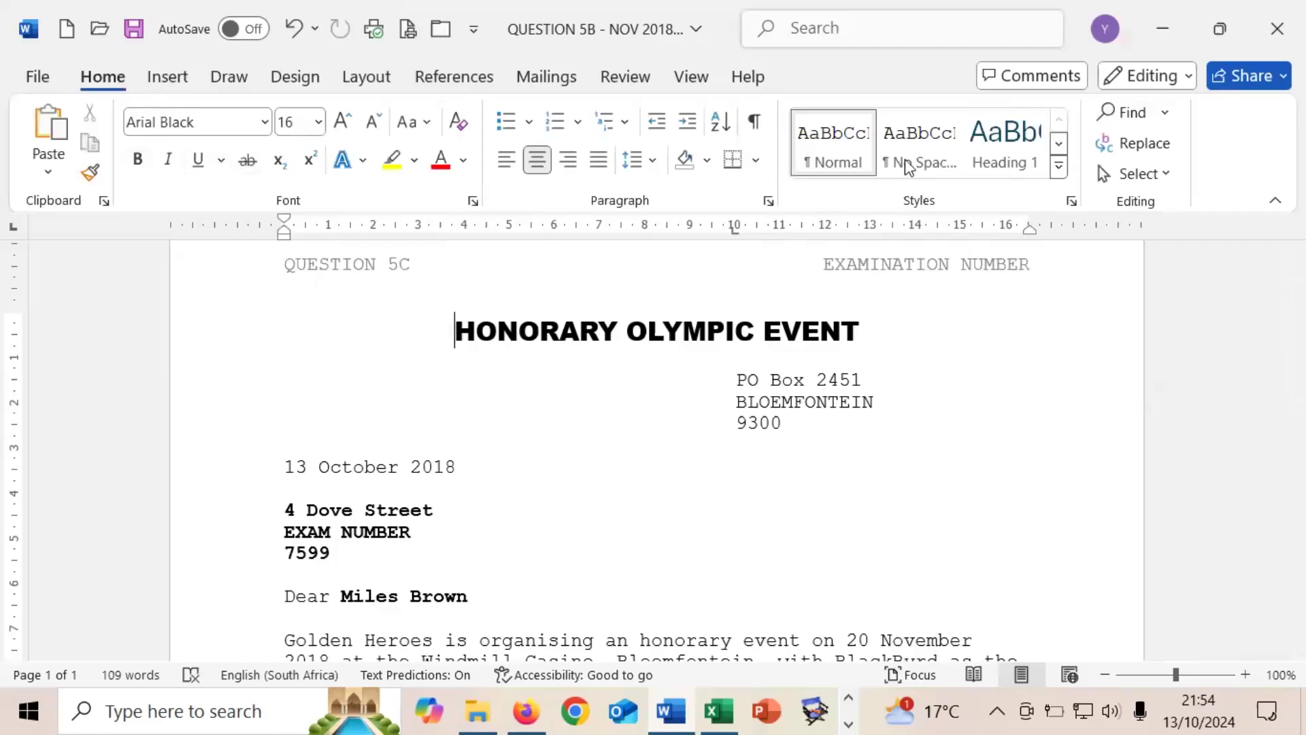
# - Reprint the second recipient's letter to PDF, overwriting SEMENYA LETTER.pdf, then show the last record
pyautogui.click(534, 76)
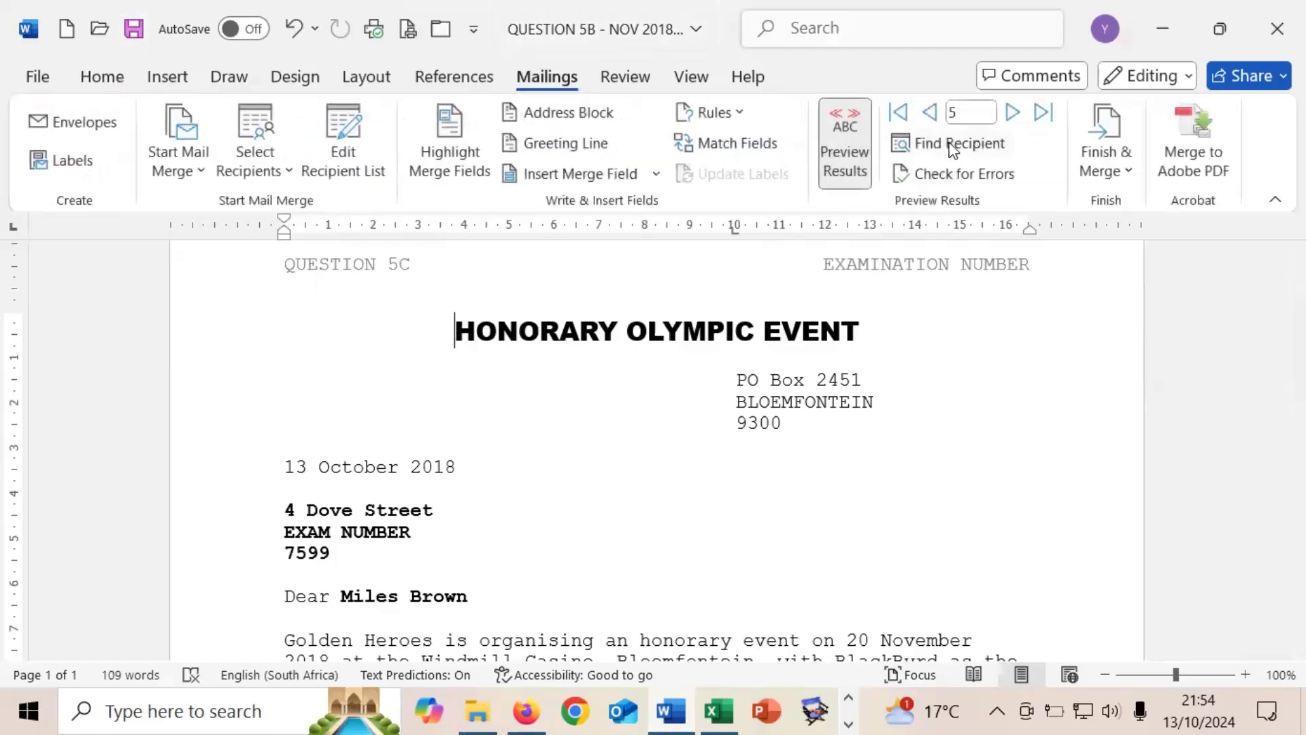
pyautogui.click(930, 113)
pyautogui.doubleClick(931, 113)
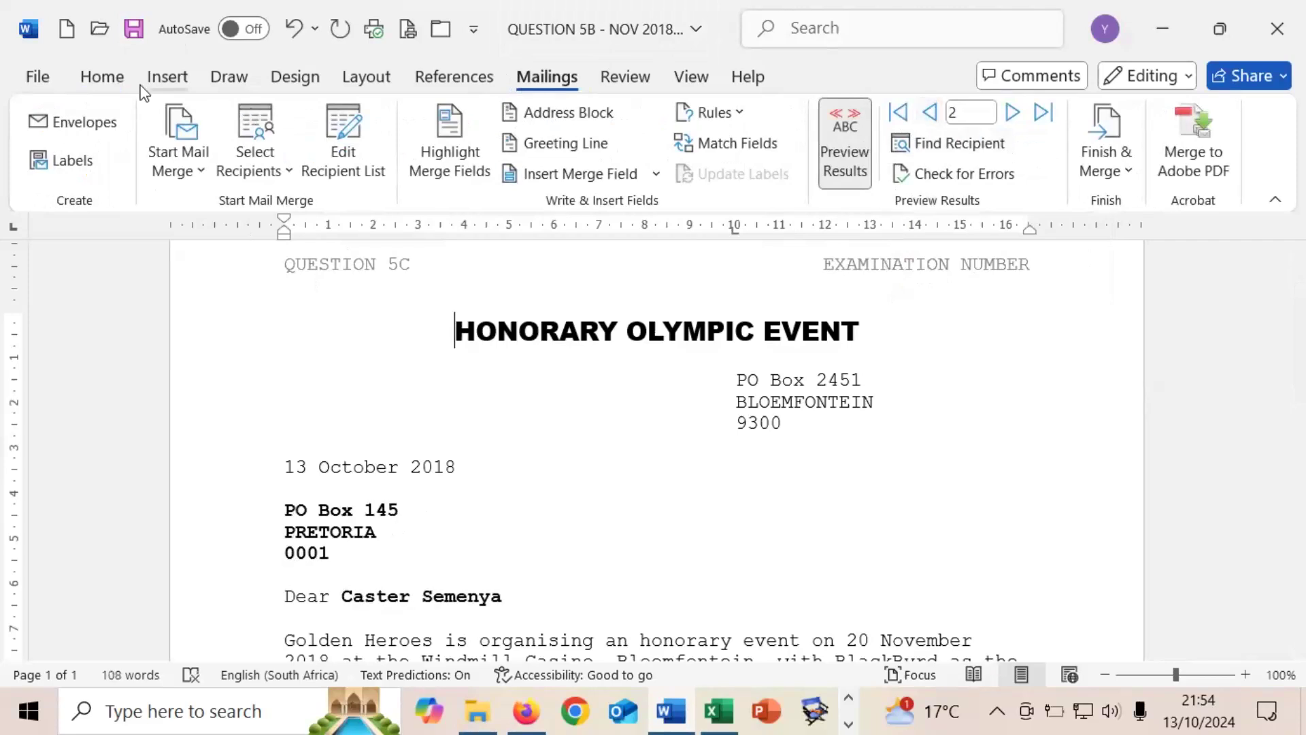
pyautogui.click(372, 30)
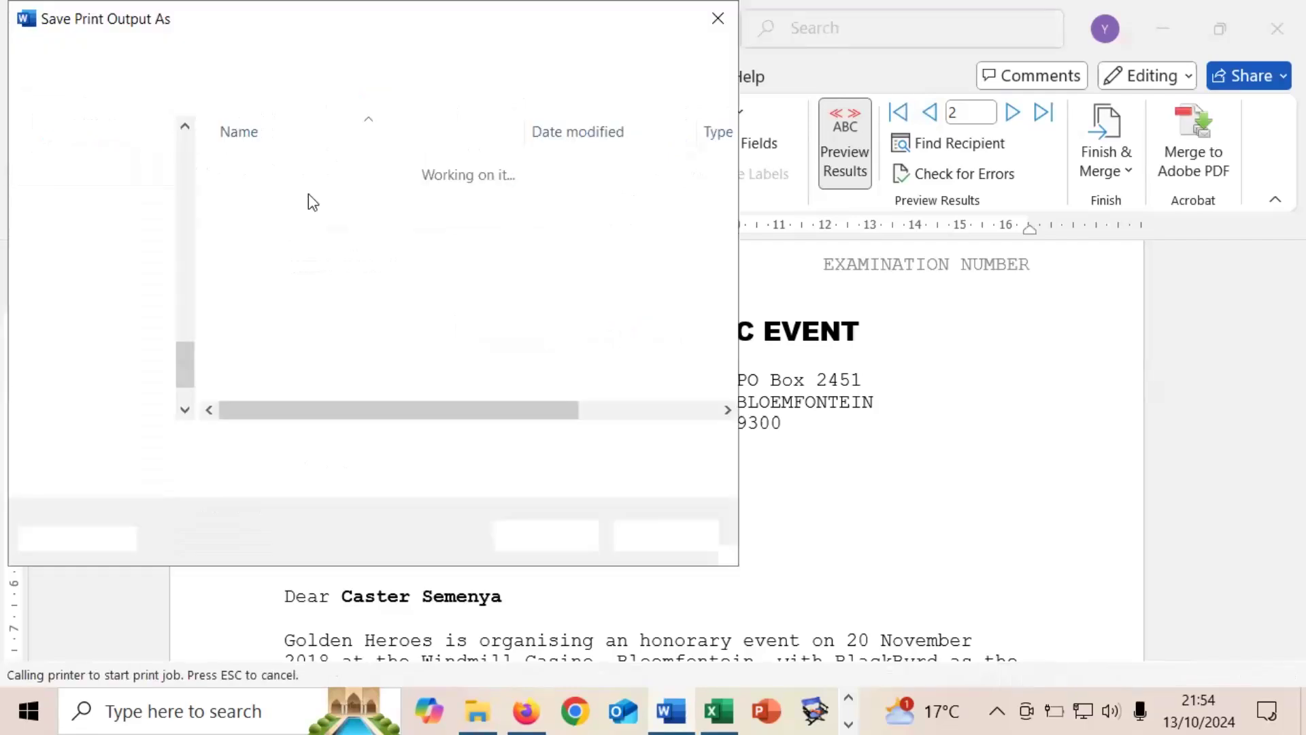
pyautogui.click(302, 300)
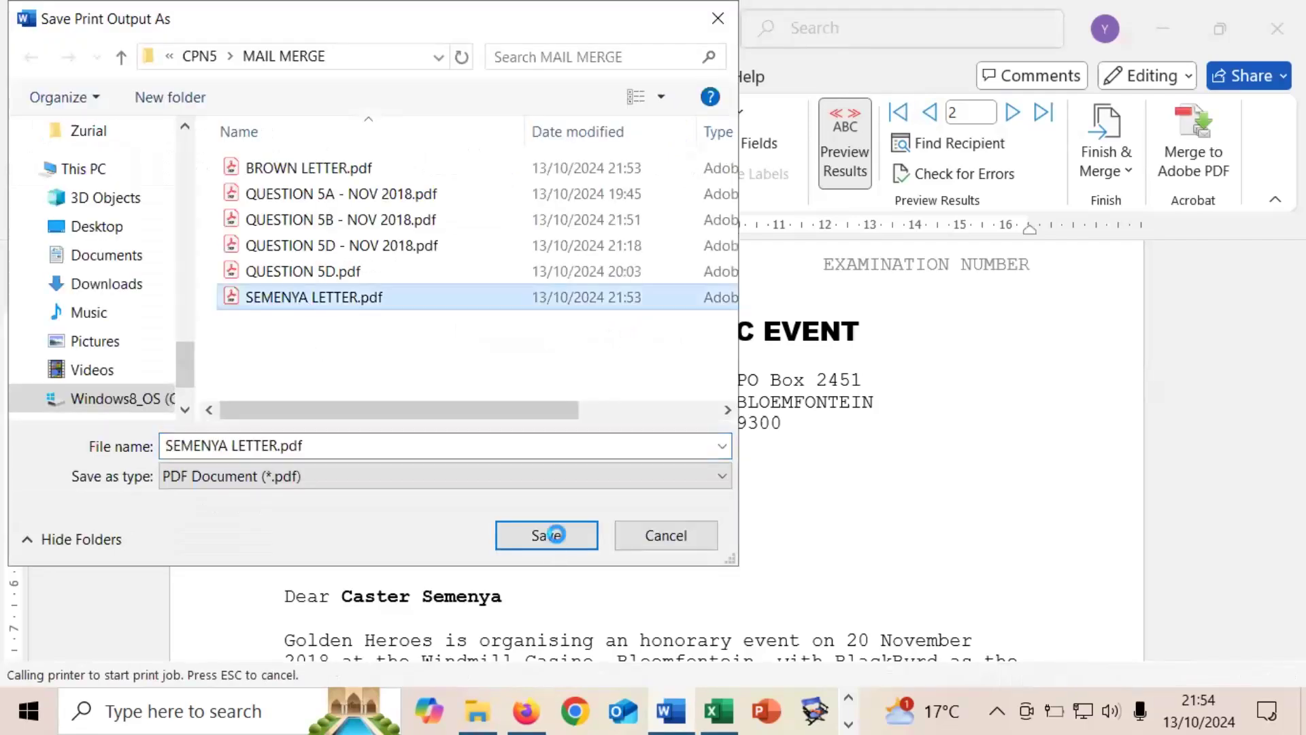
pyautogui.click(546, 535)
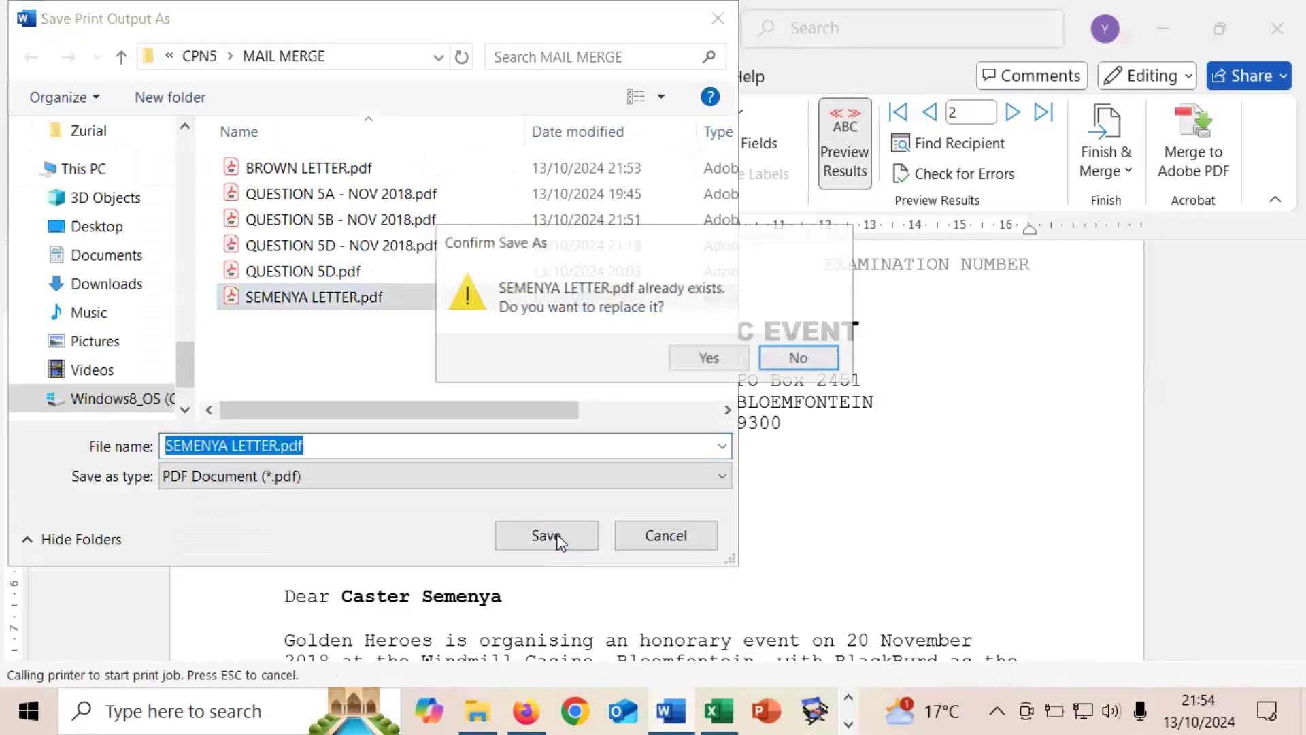
pyautogui.click(710, 359)
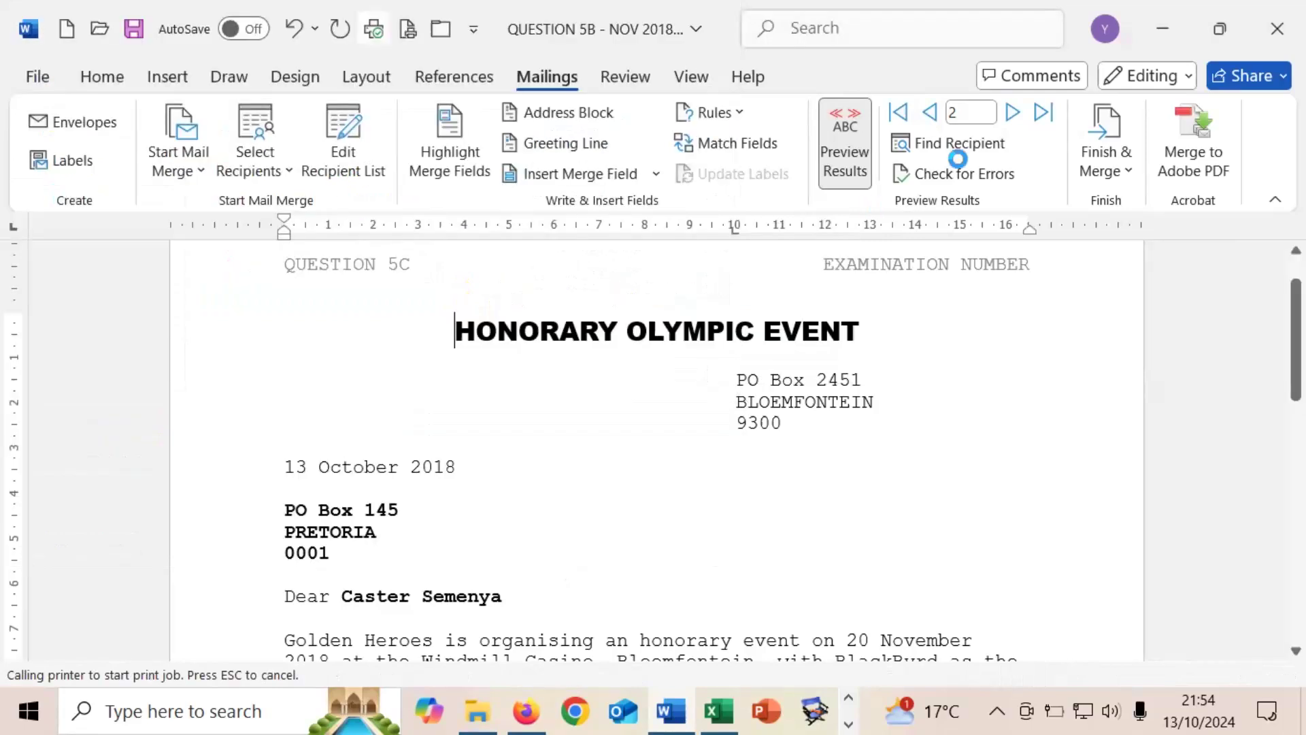
pyautogui.click(1043, 111)
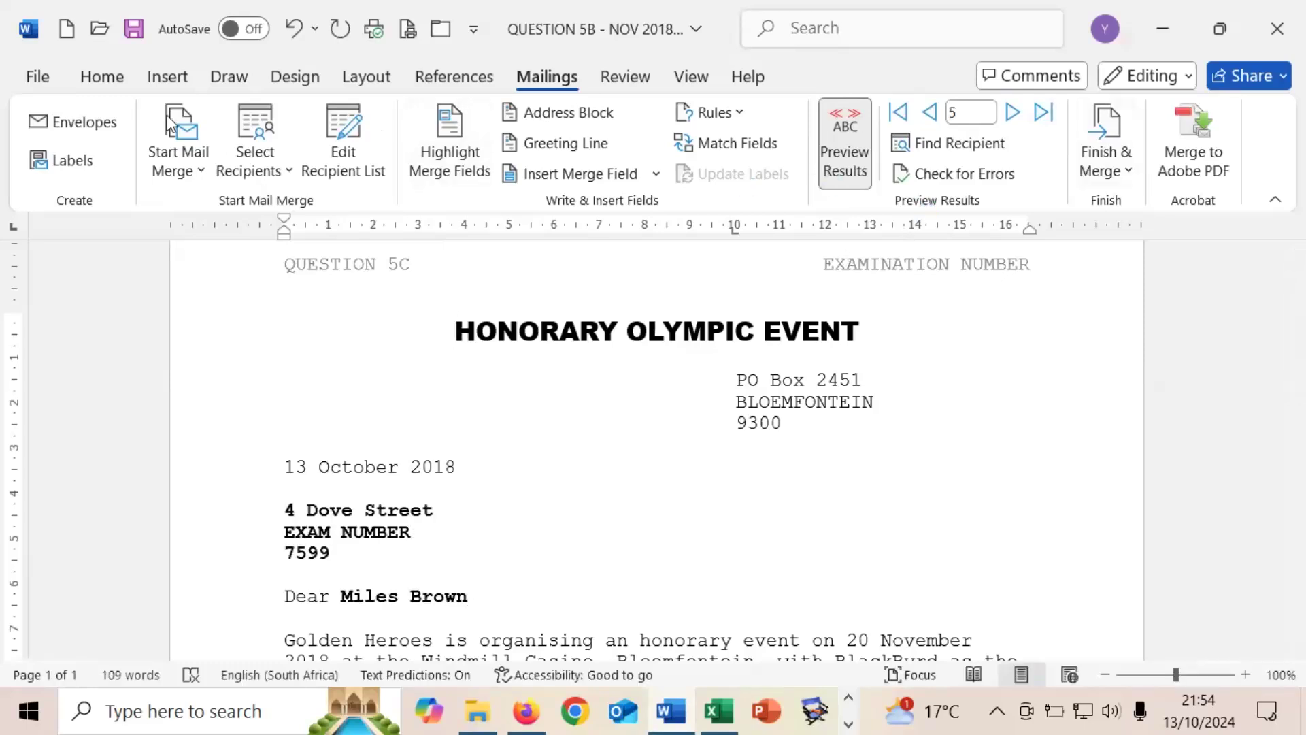
# - Merge only the current fifth record to the PDF printer, replacing BROWN LETTER.pdf
pyautogui.click(1130, 169)
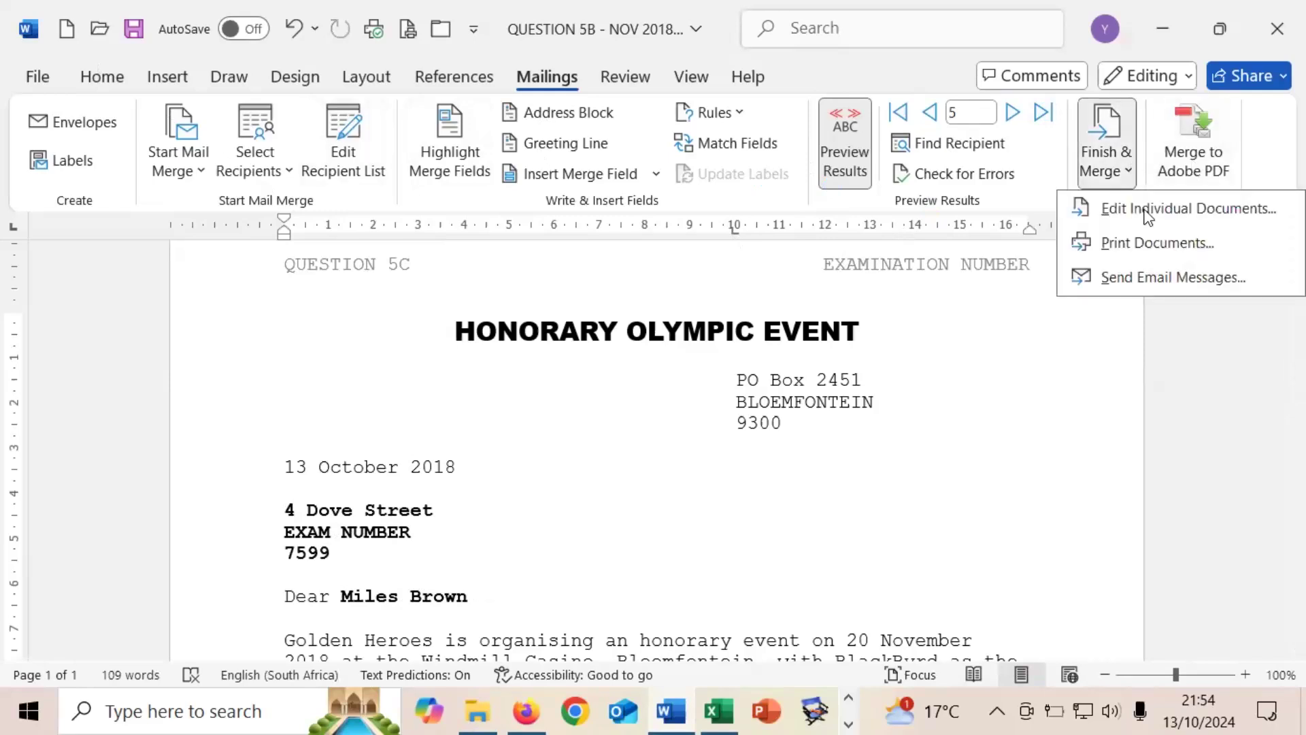
pyautogui.click(1148, 243)
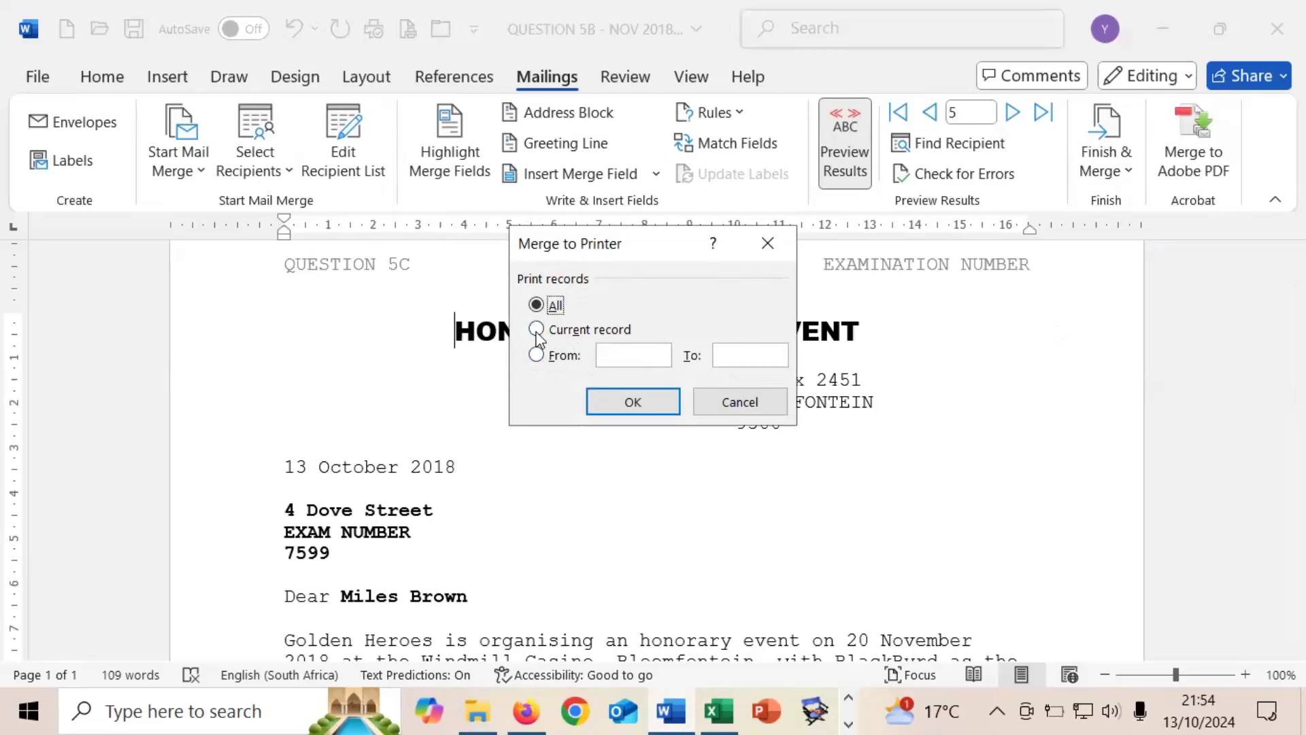
pyautogui.click(536, 330)
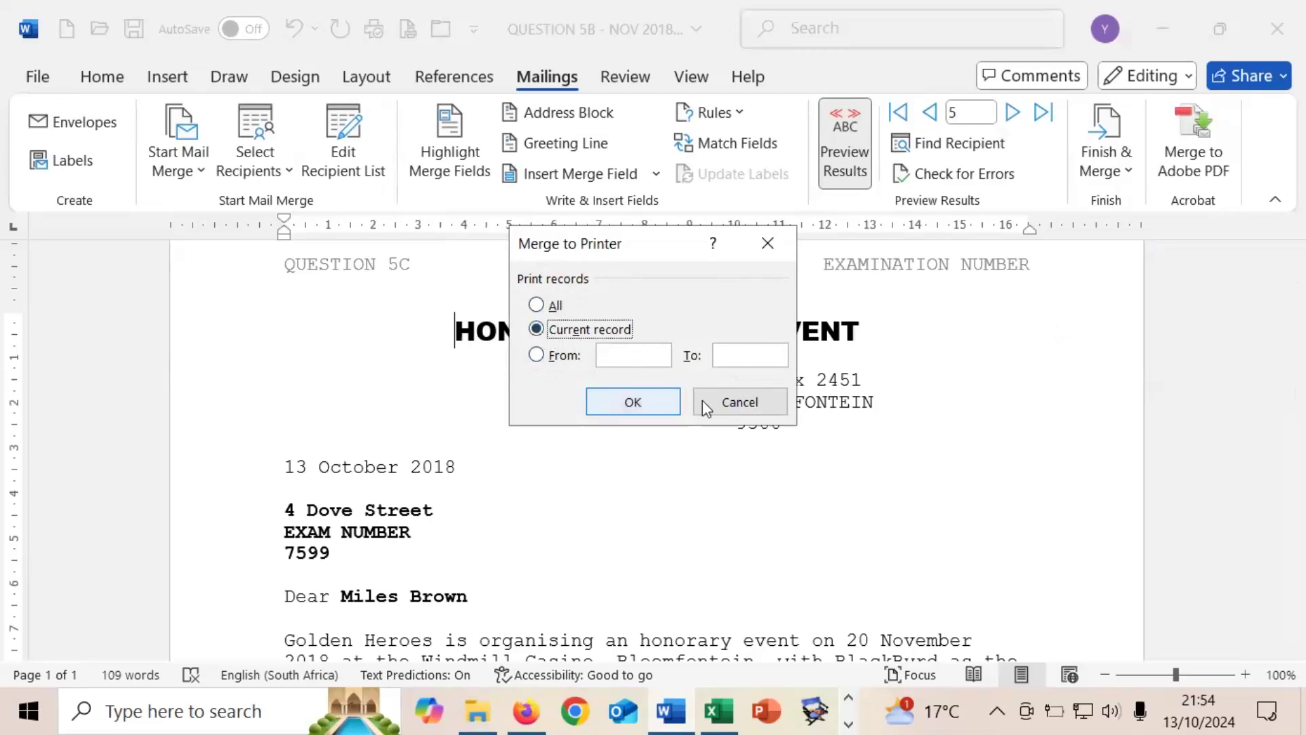
pyautogui.click(642, 401)
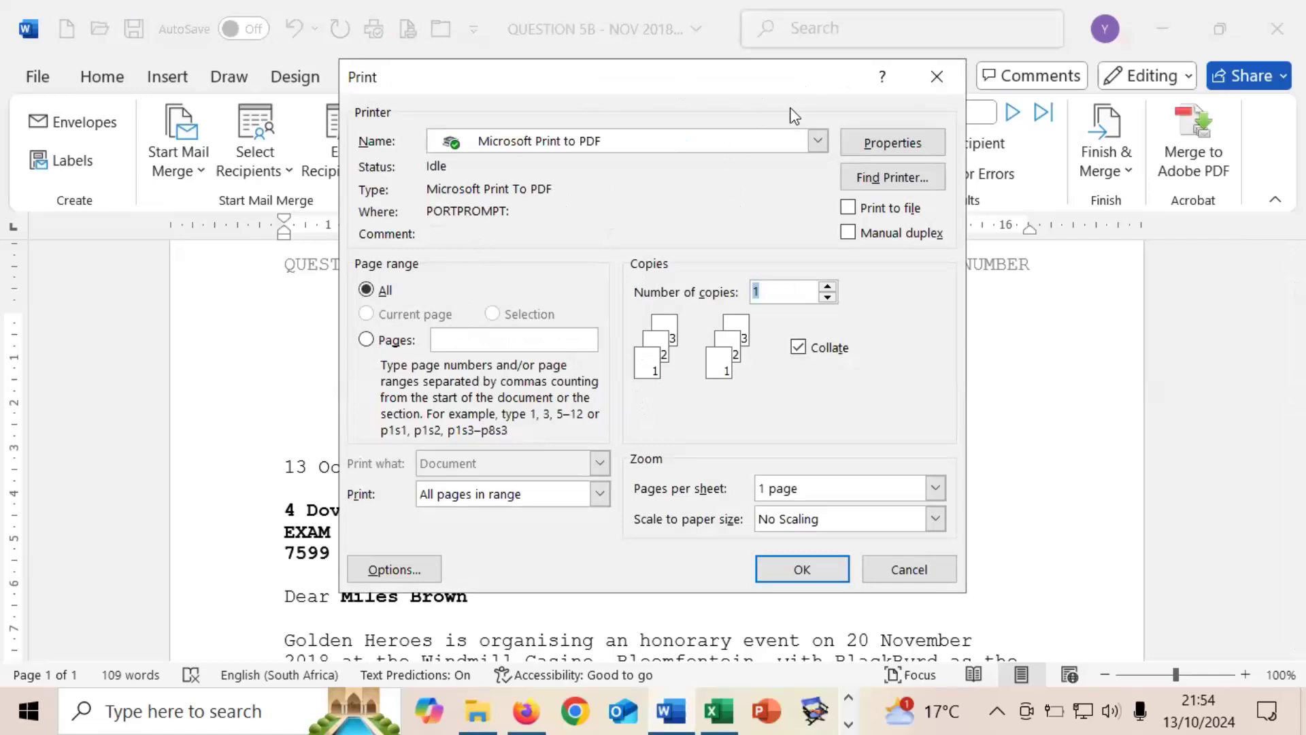
pyautogui.click(800, 577)
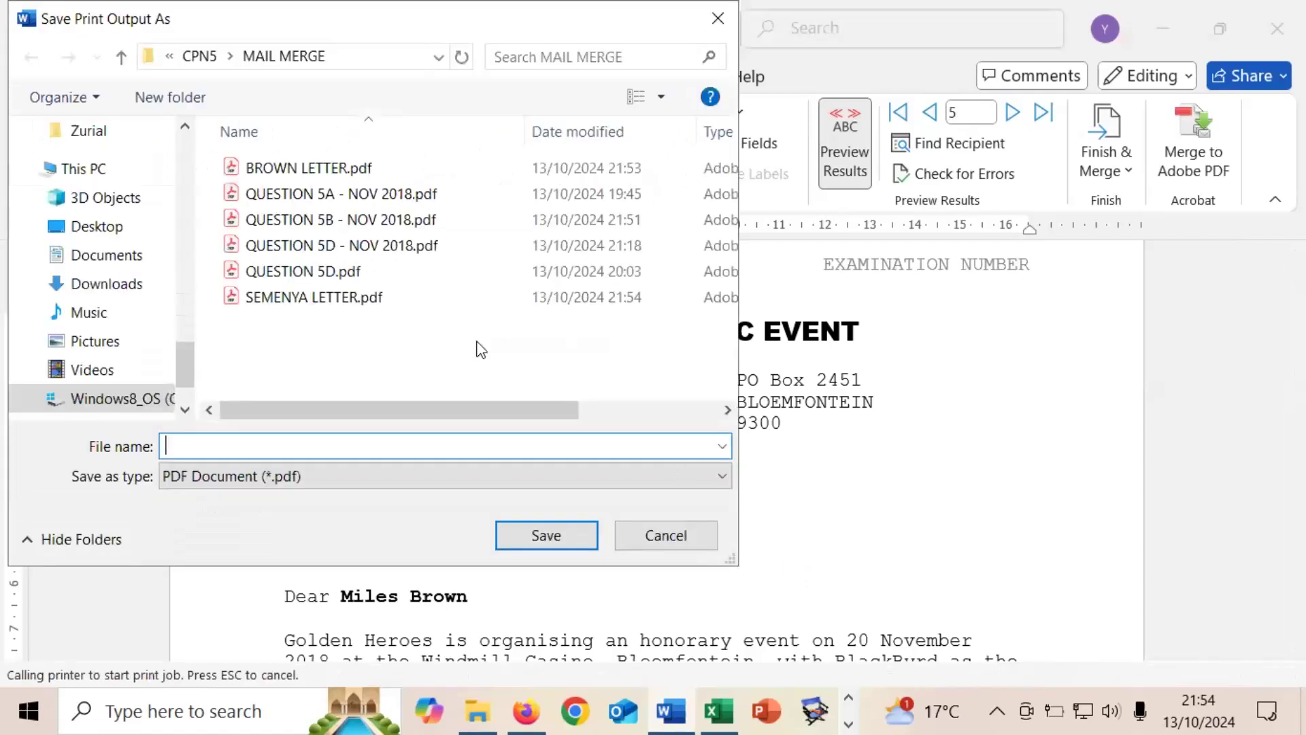
pyautogui.click(310, 168)
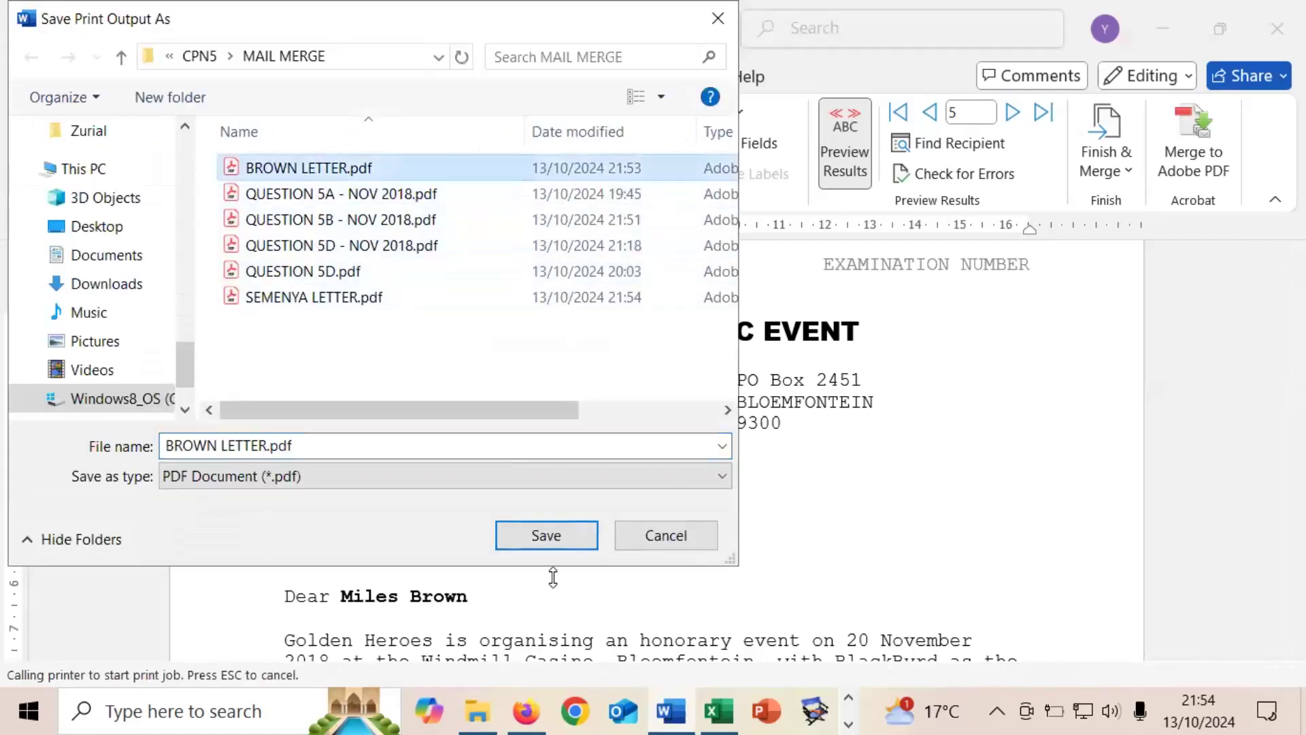
pyautogui.click(547, 529)
pyautogui.click(707, 358)
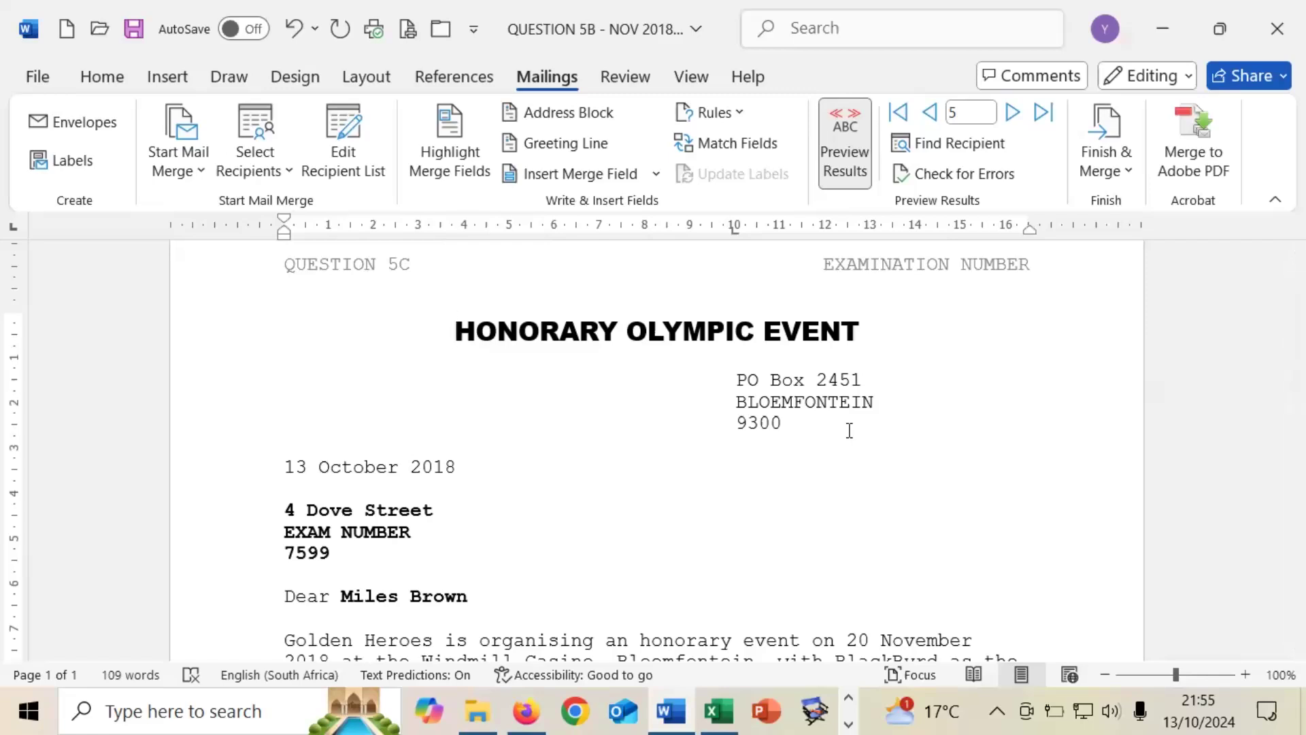
# - Save QUESTION 5B - NOV 2018.docx with the Quick Access Toolbar Save button
pyautogui.click(137, 31)
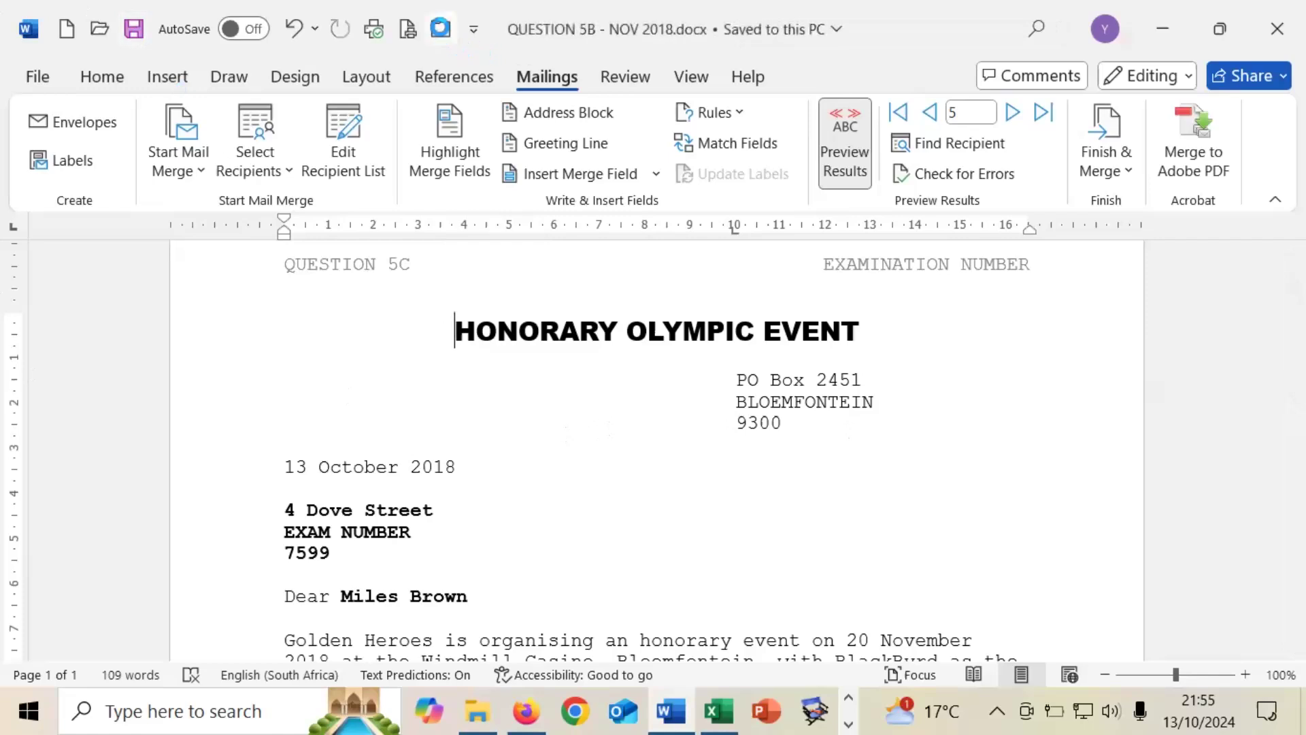
# - Close the letter, create a blank document and save it as MAIL MERGE LABELS - NOV 2018 in CPN5
pyautogui.click(439, 27)
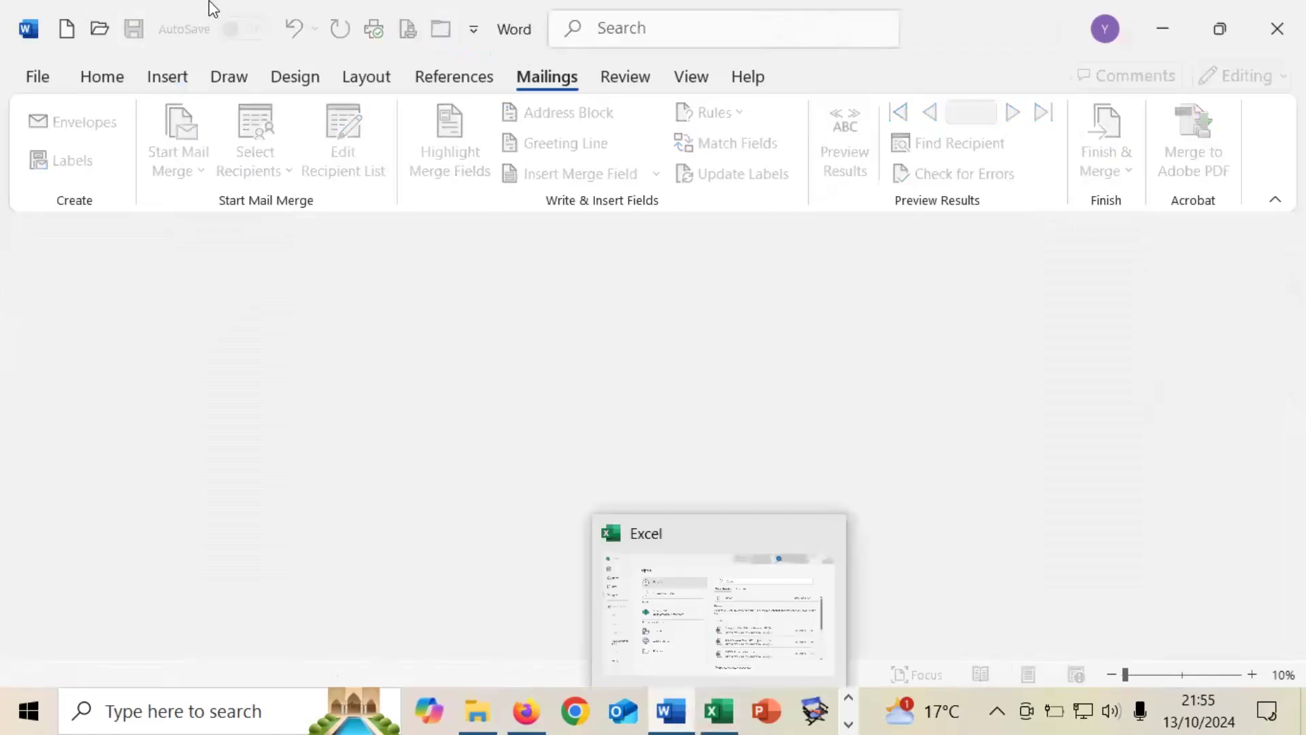
pyautogui.click(66, 31)
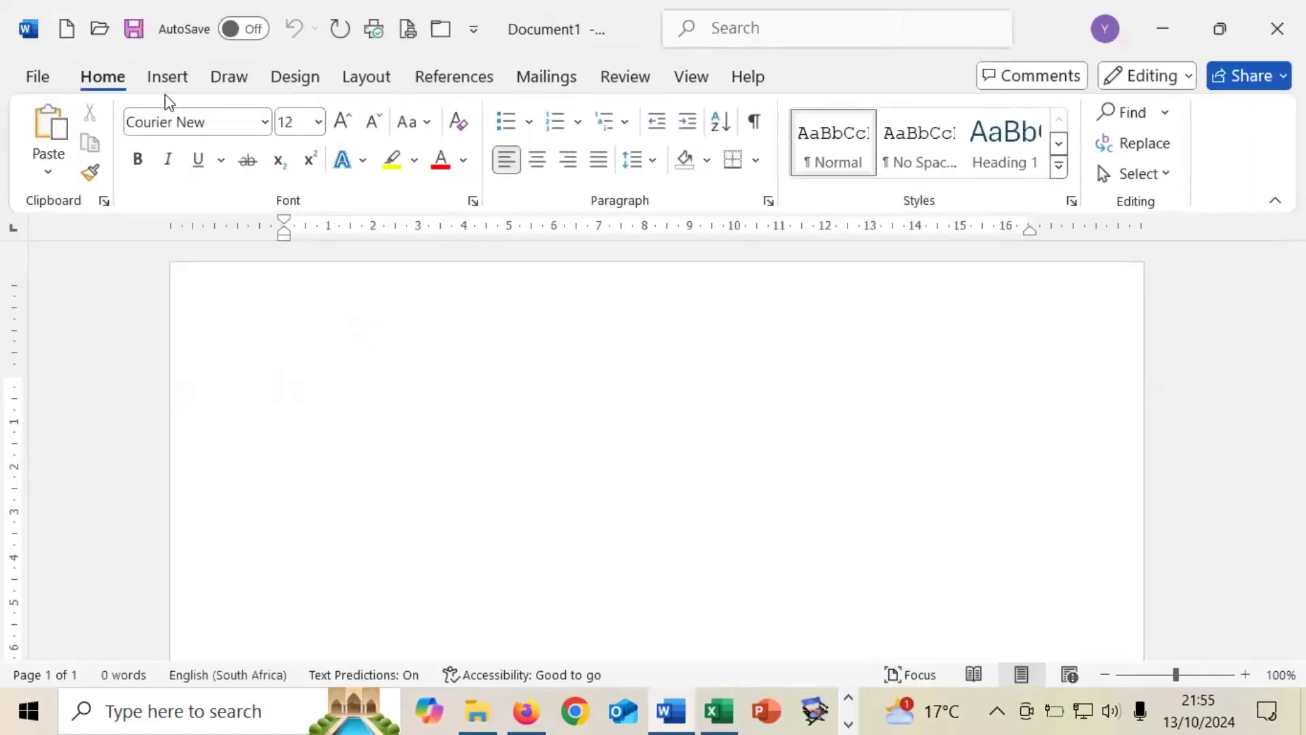
pyautogui.click(37, 78)
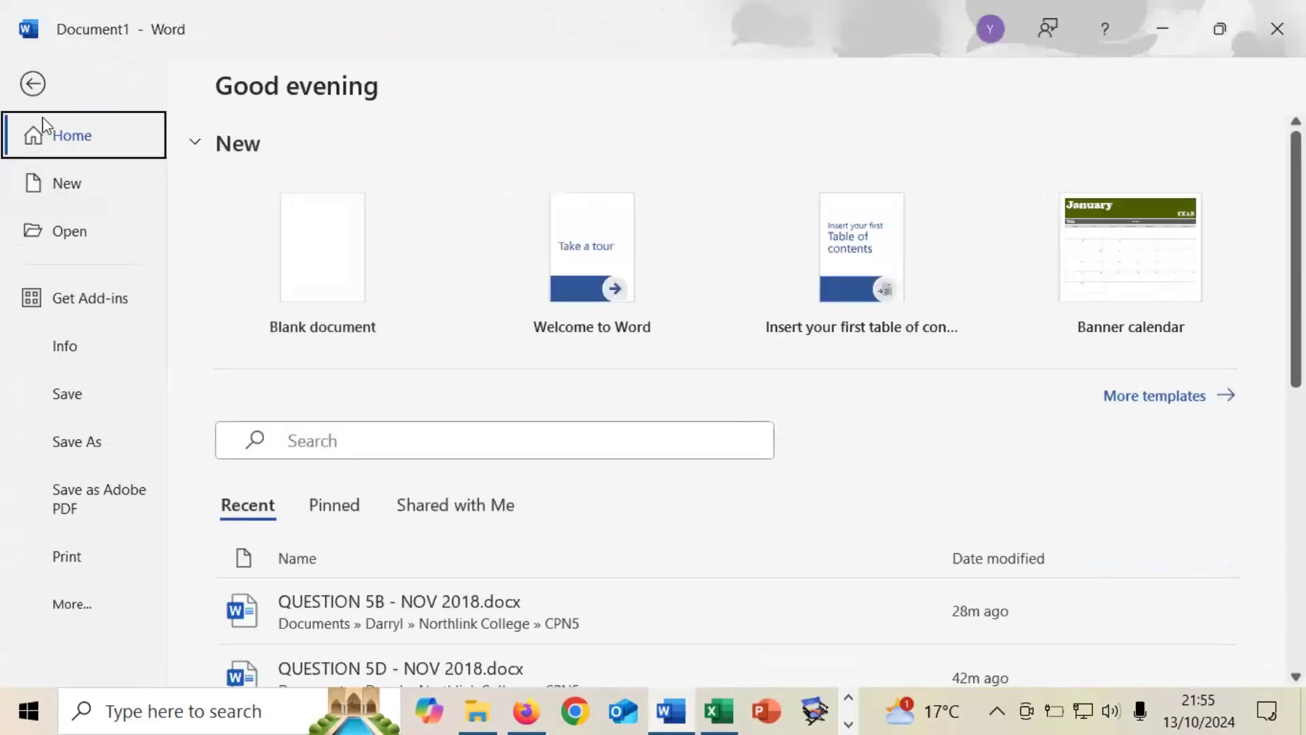
pyautogui.click(90, 446)
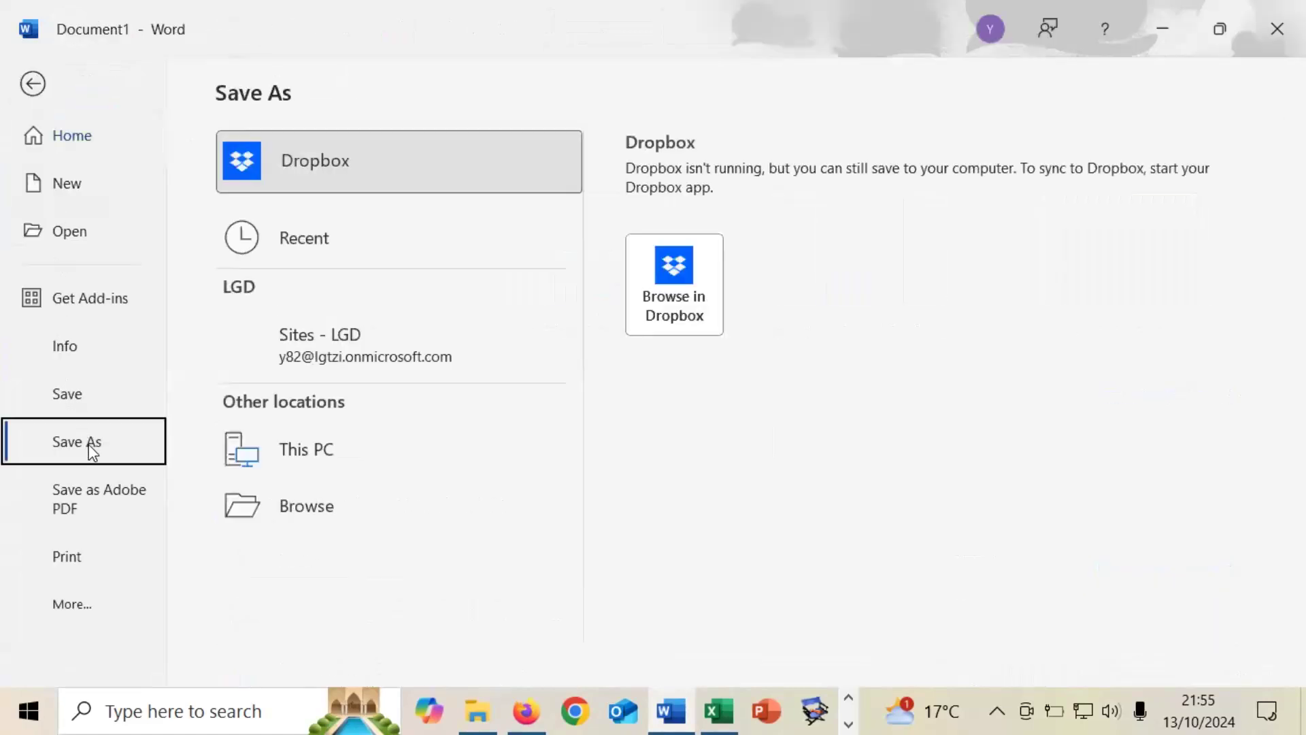
pyautogui.click(682, 195)
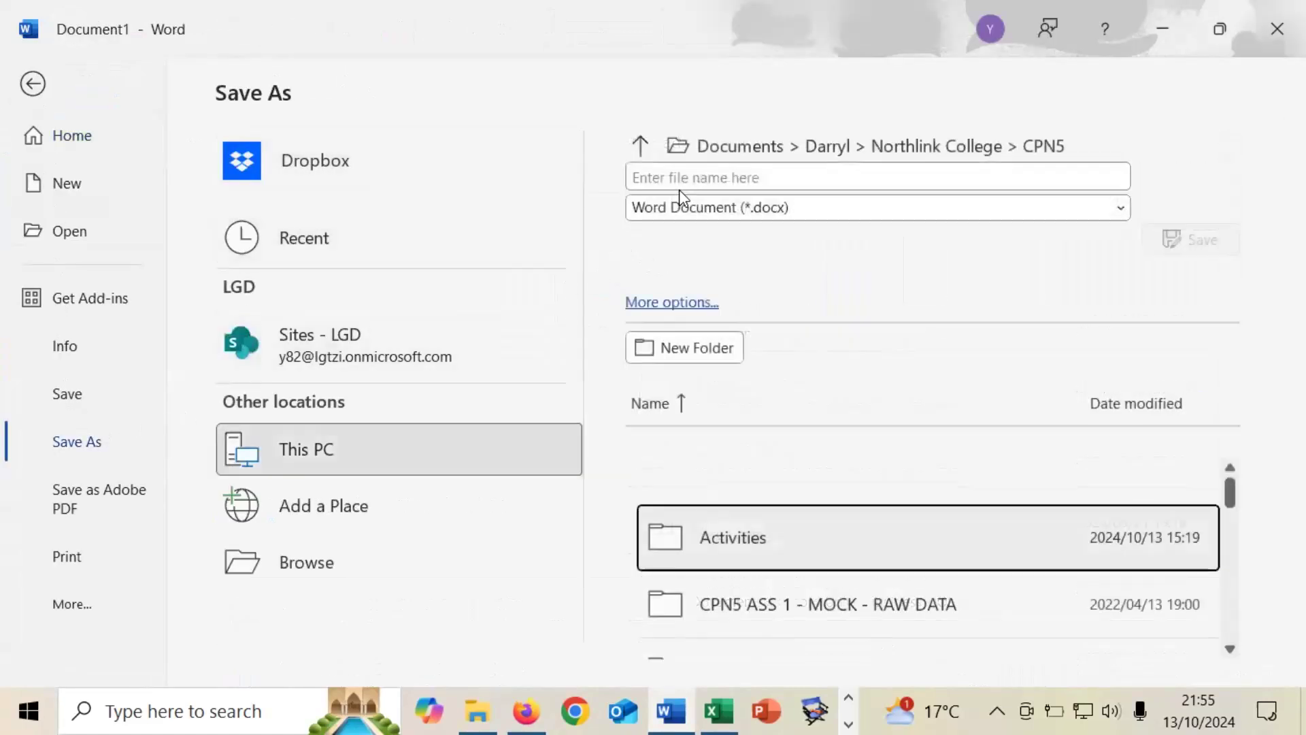
pyautogui.click(687, 177)
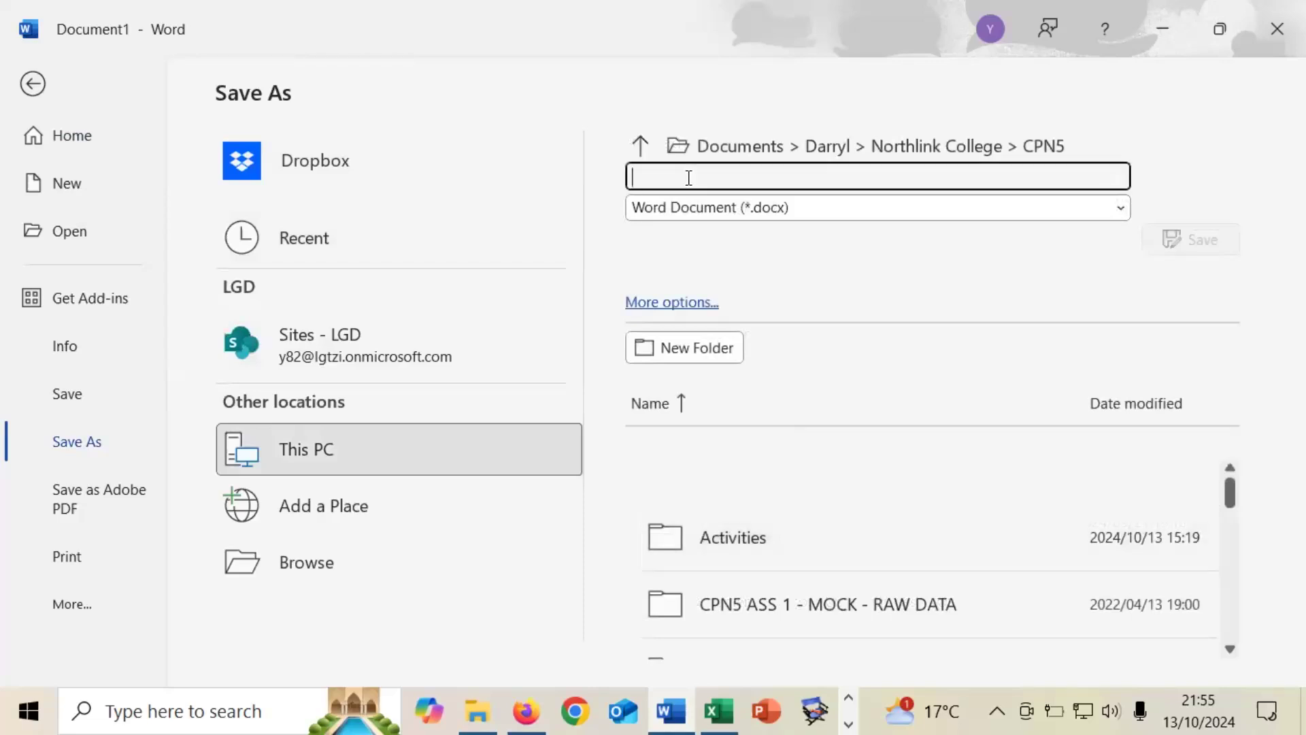
pyautogui.write('MAIL MER')
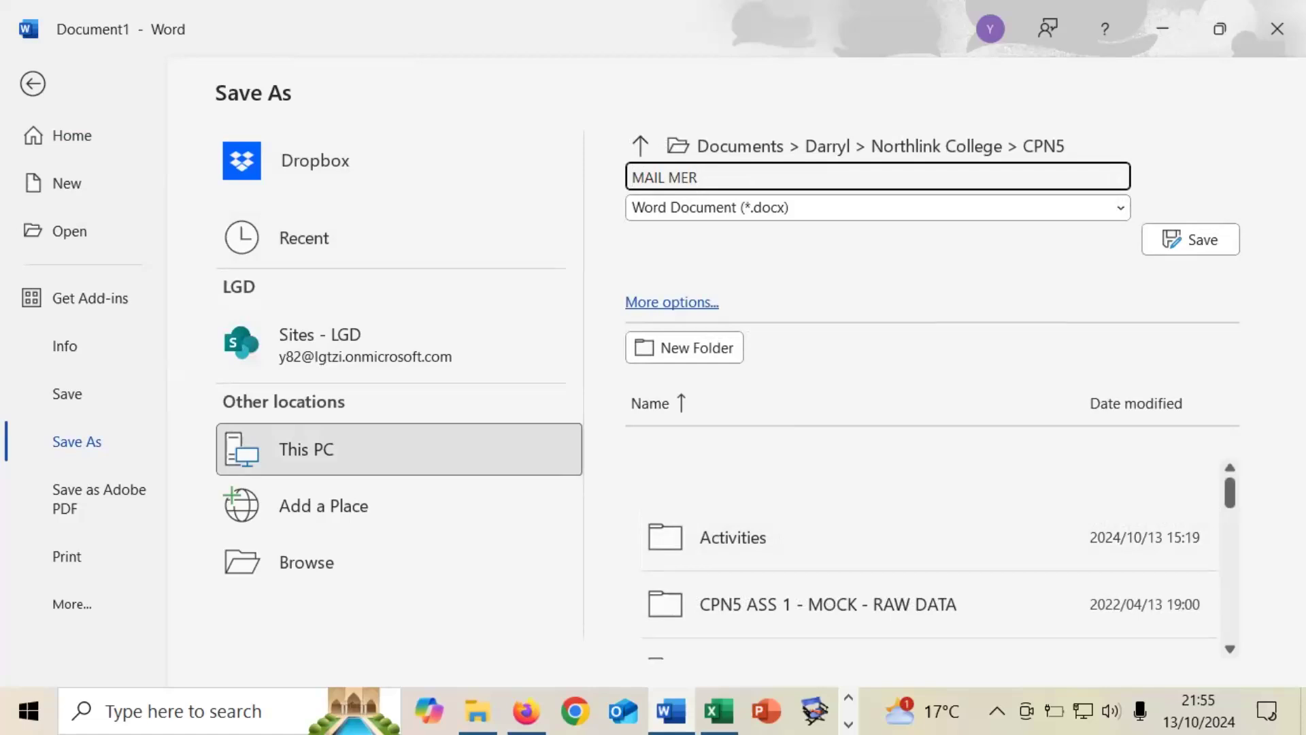
pyautogui.write('GE LABELS S- NOV ')
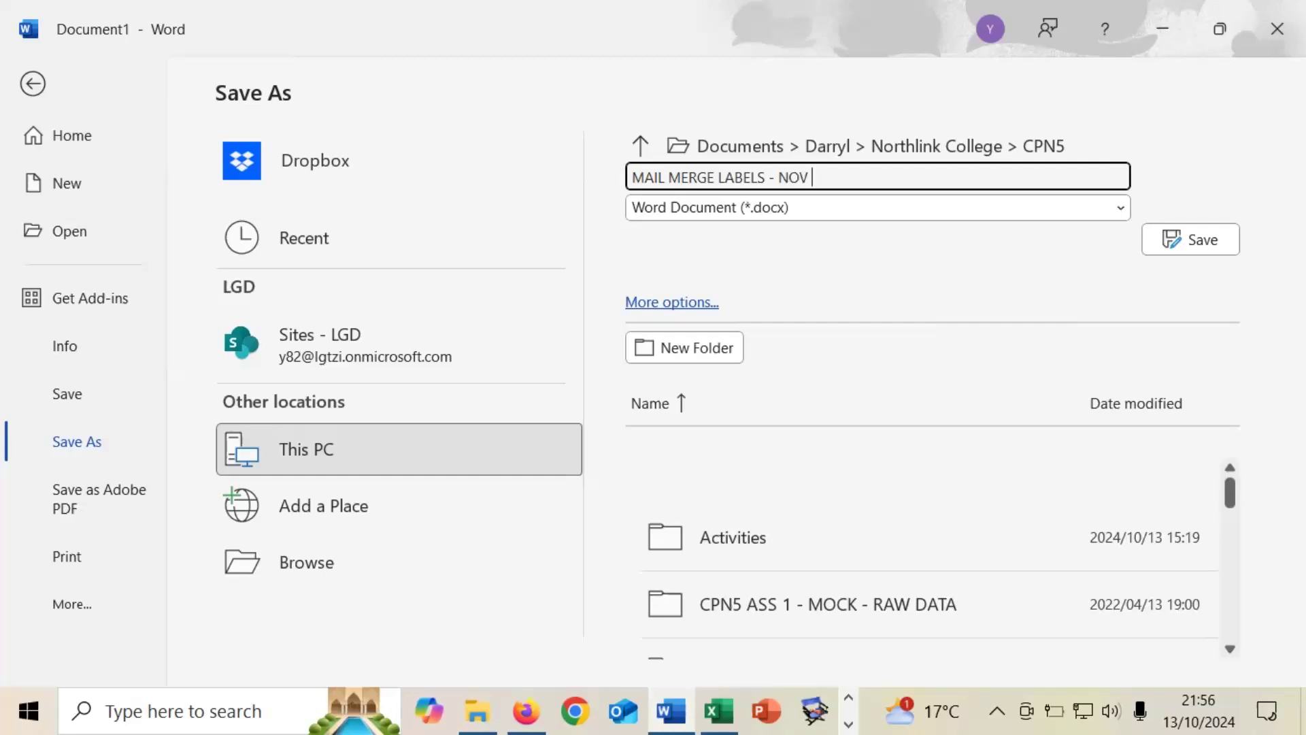
pyautogui.write('2018')
pyautogui.click(1191, 246)
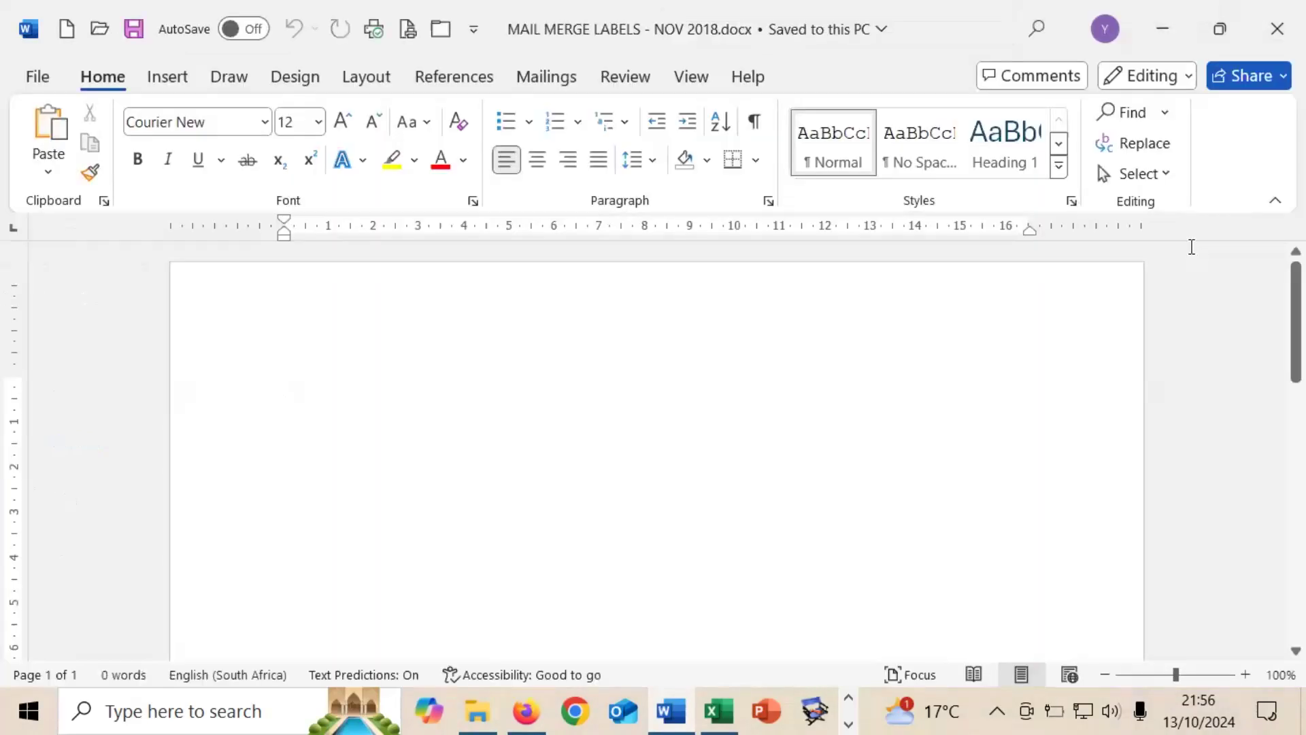
# - Start a labels mail merge using A-ONE 28386 labels, A4 with 24 per page
pyautogui.click(540, 79)
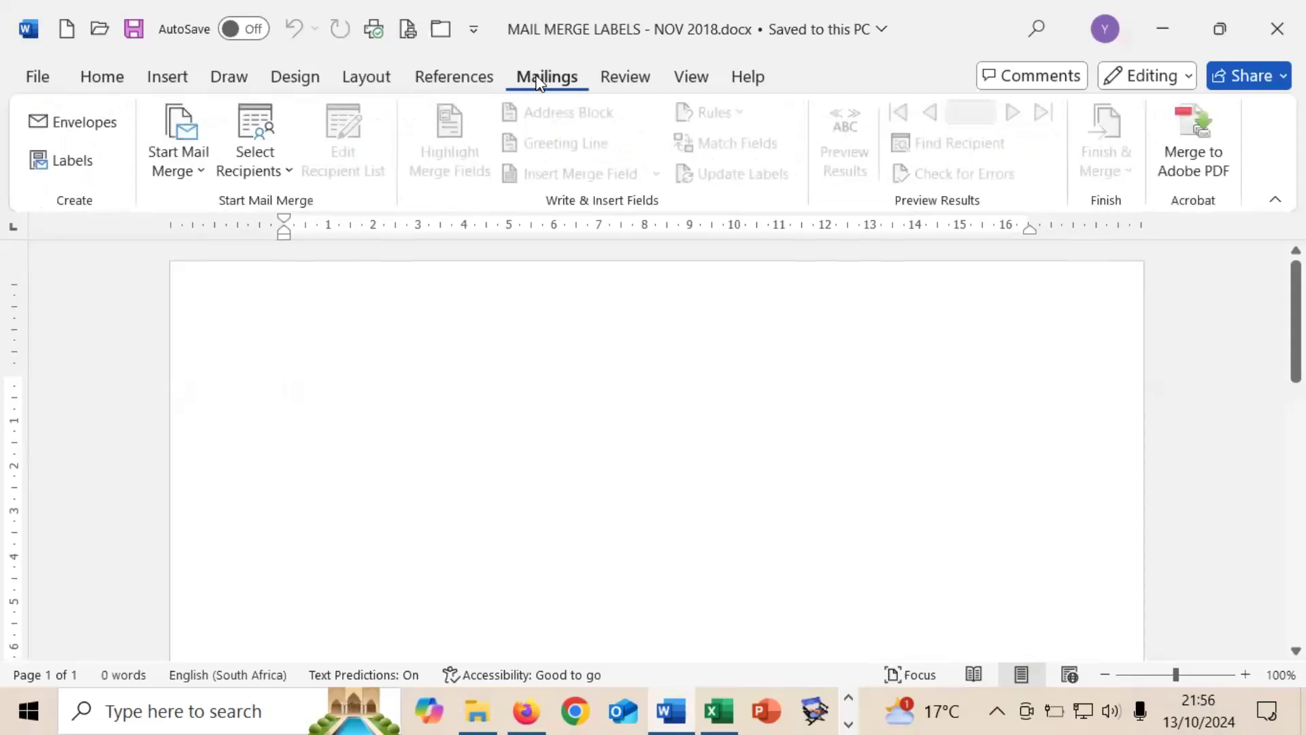
pyautogui.click(202, 171)
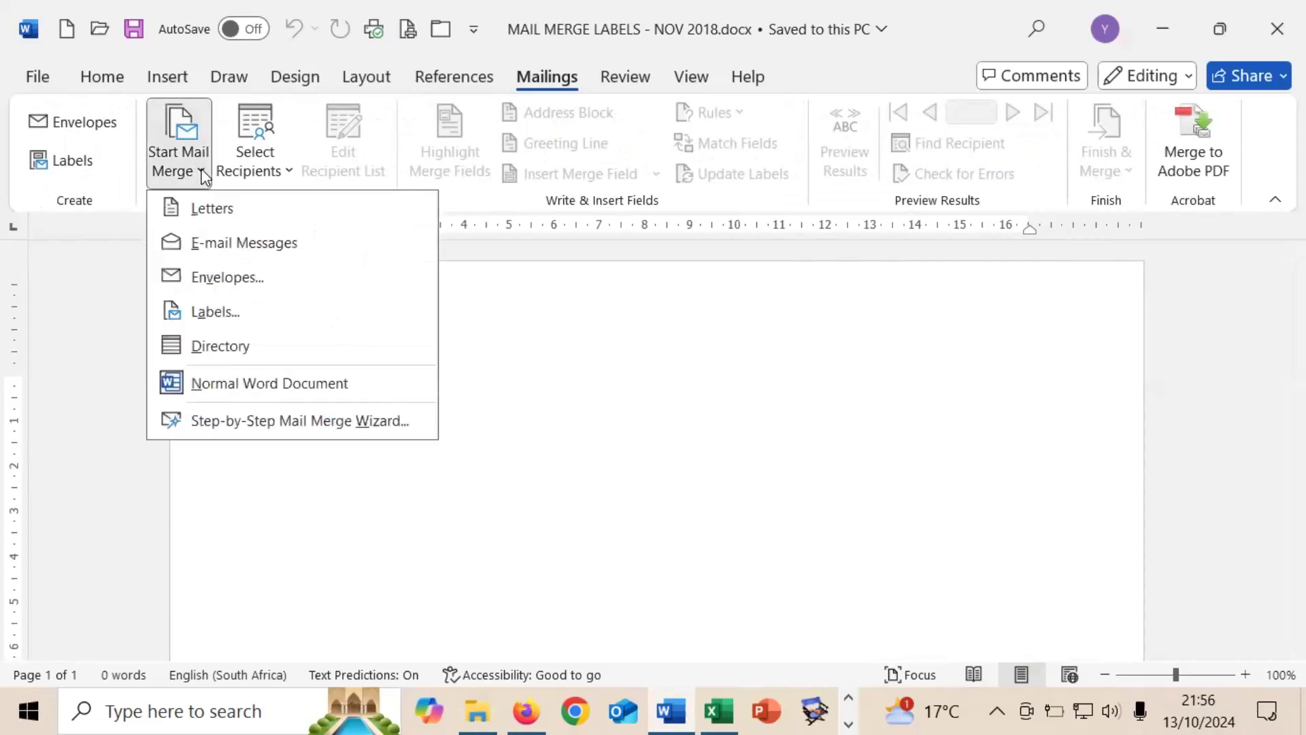
pyautogui.click(233, 320)
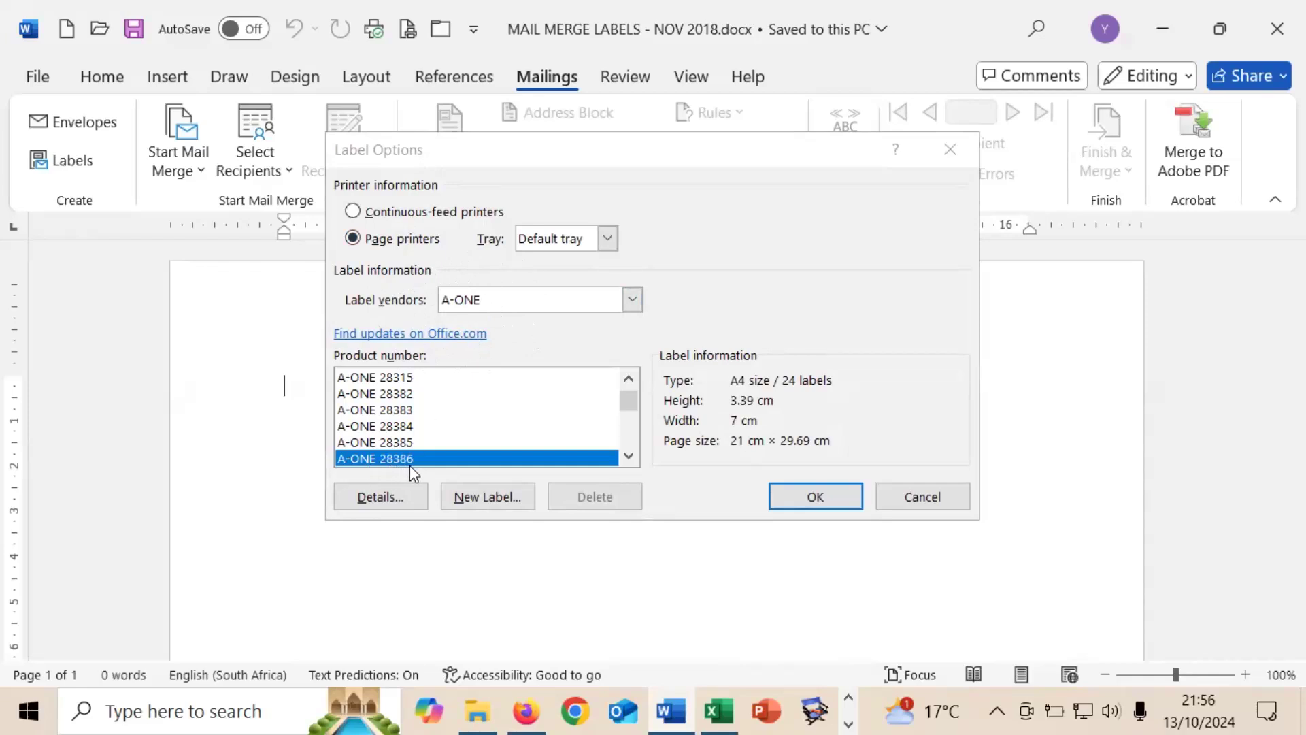
pyautogui.click(831, 496)
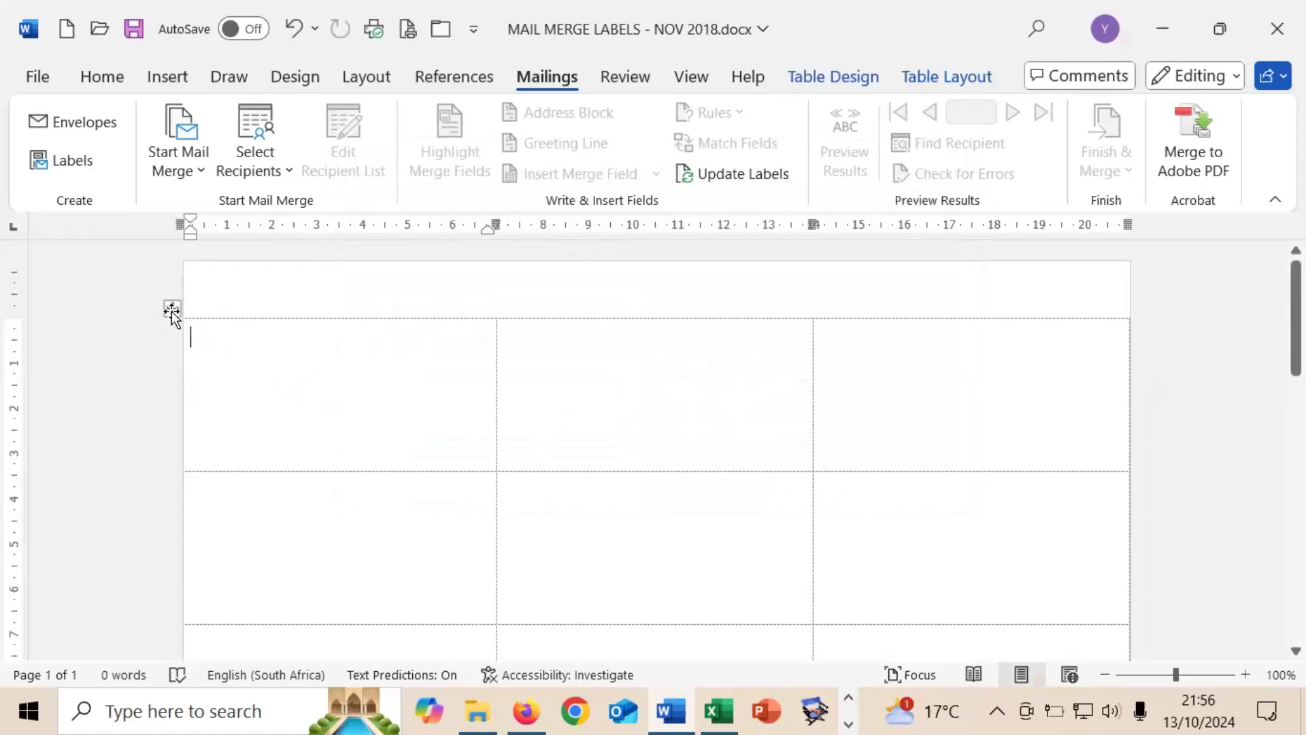
# - Select the label table and apply a dotted ½ pt line as All Borders
pyautogui.click(172, 307)
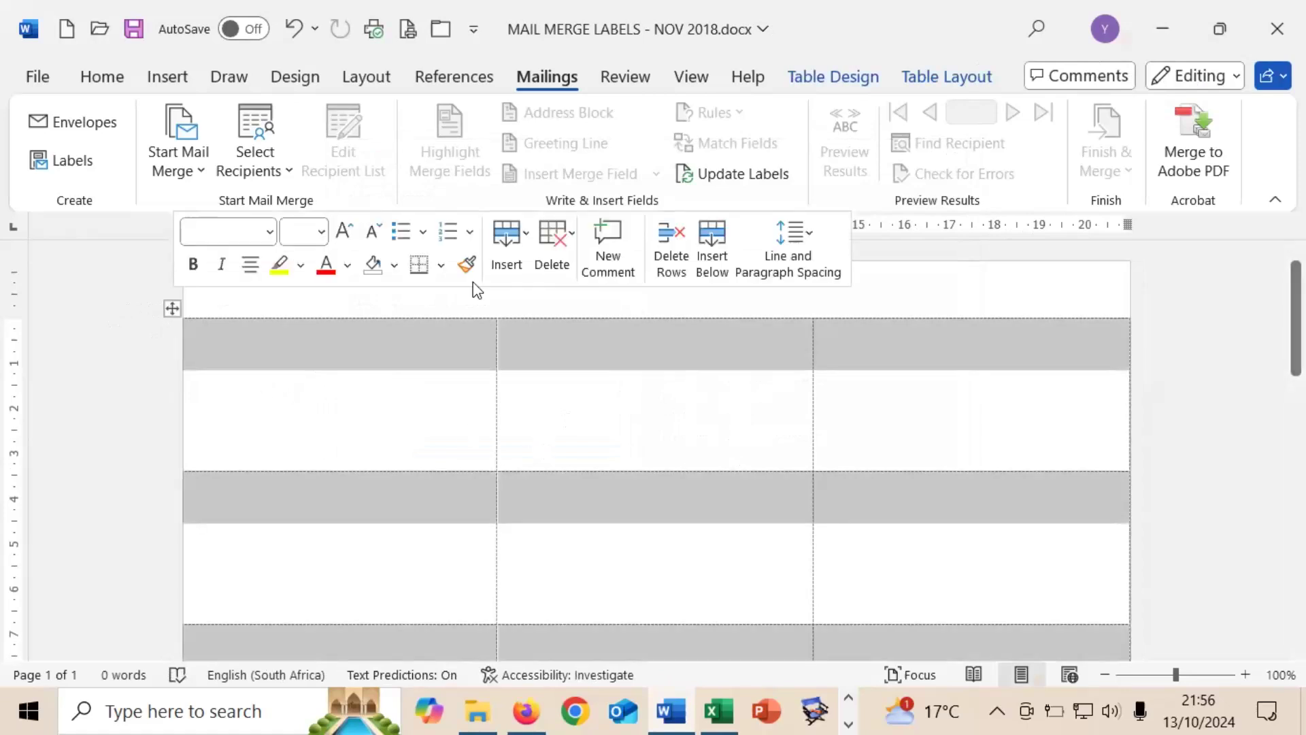
pyautogui.click(800, 84)
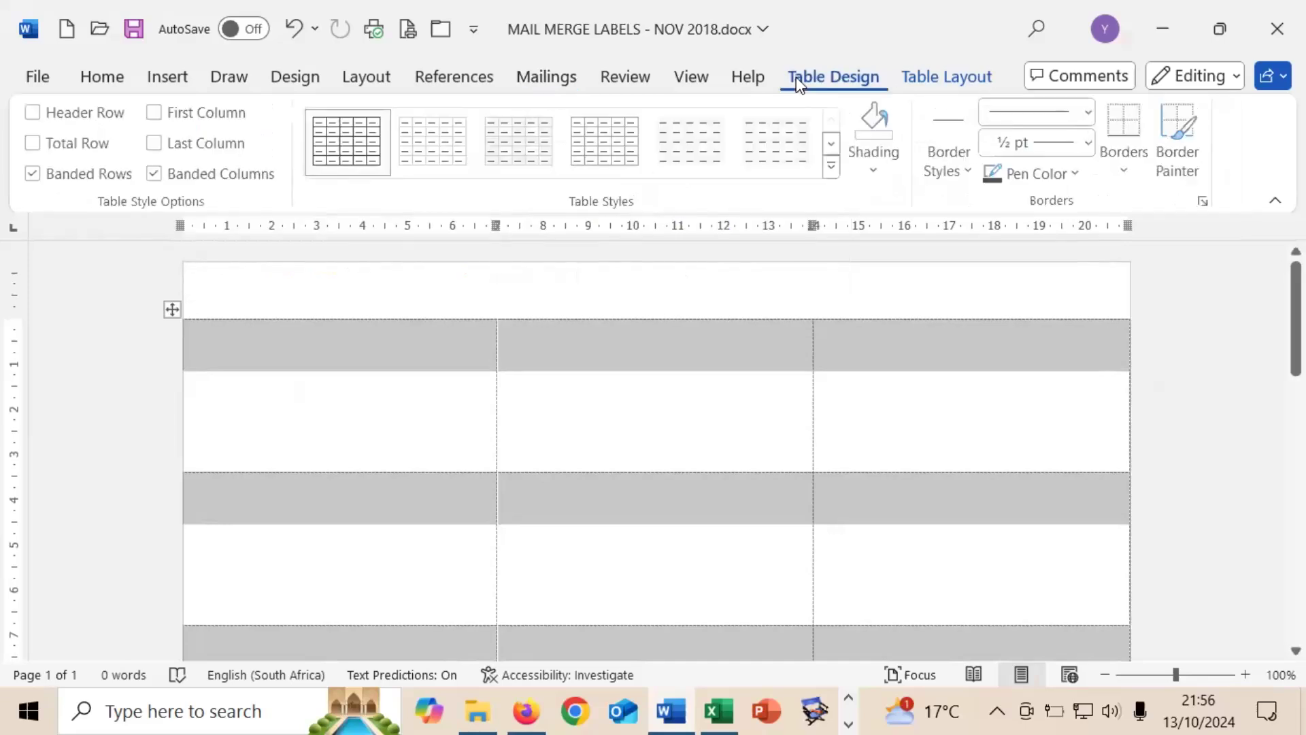
pyautogui.click(969, 166)
pyautogui.click(968, 164)
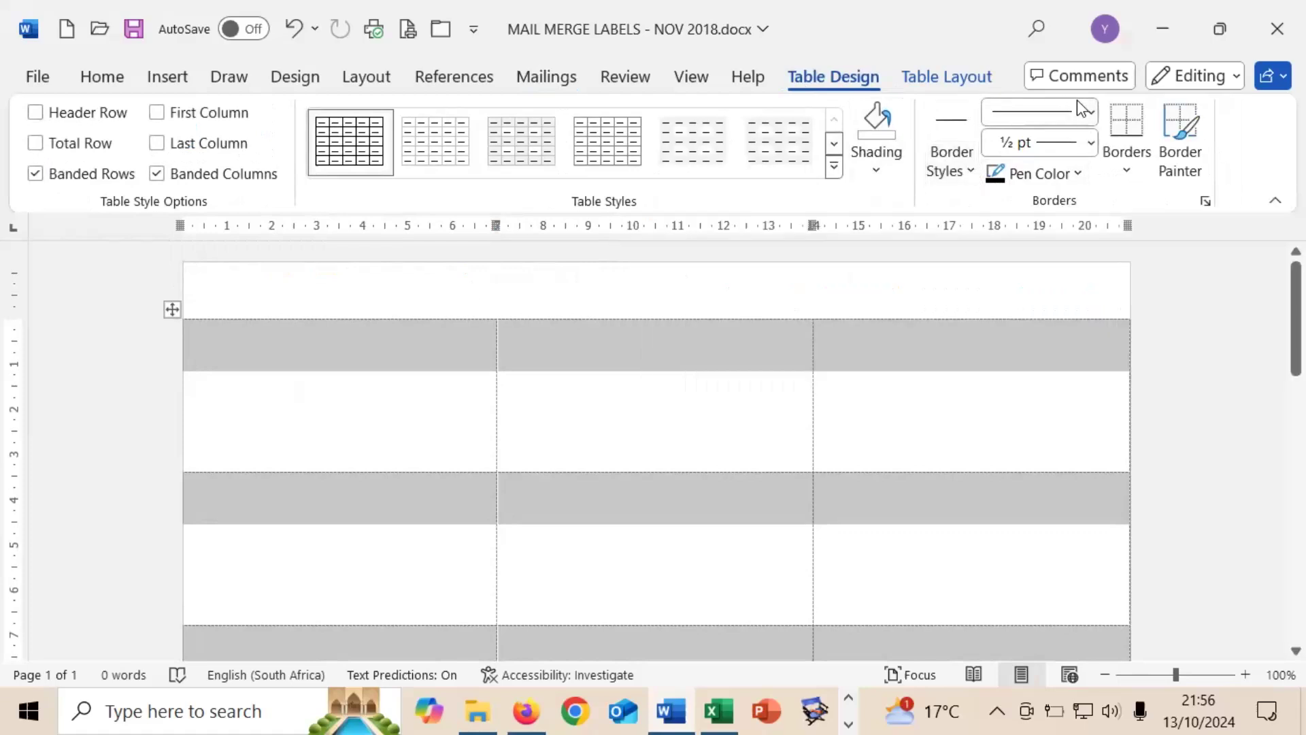
pyautogui.click(1091, 113)
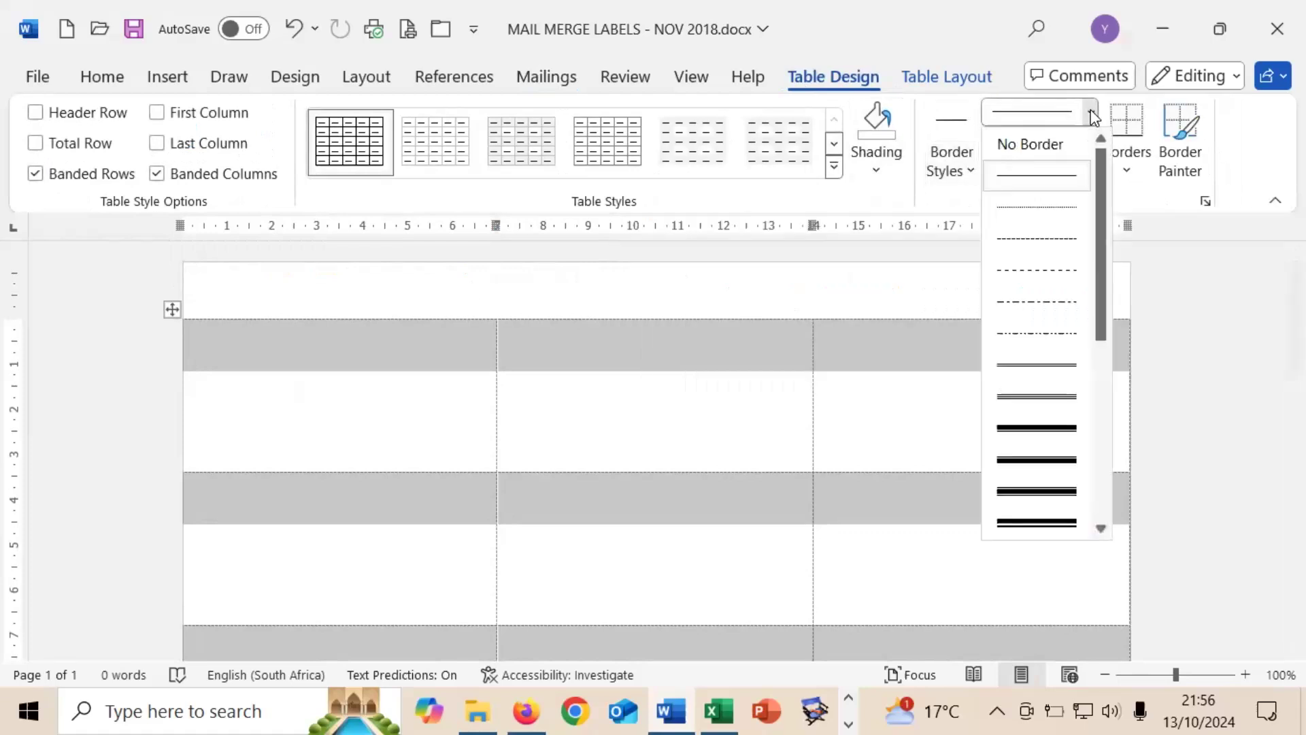
pyautogui.click(1046, 239)
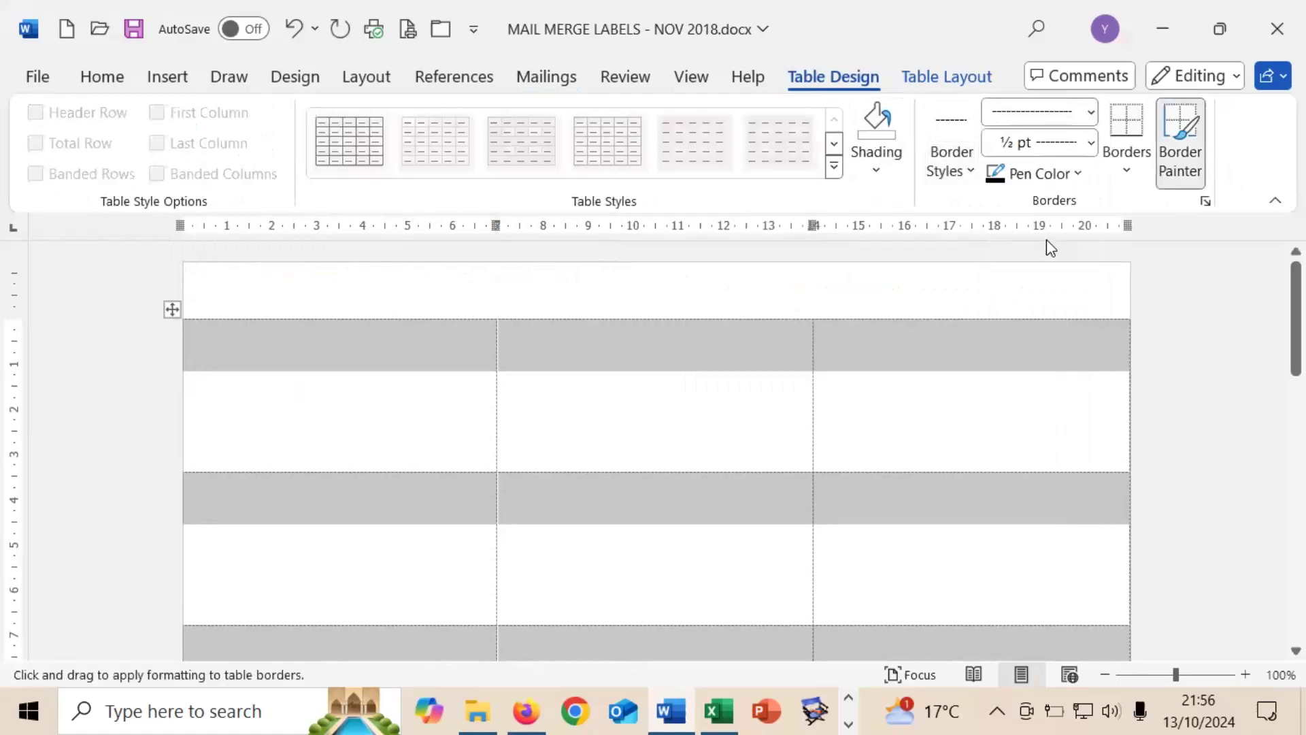
pyautogui.click(1127, 172)
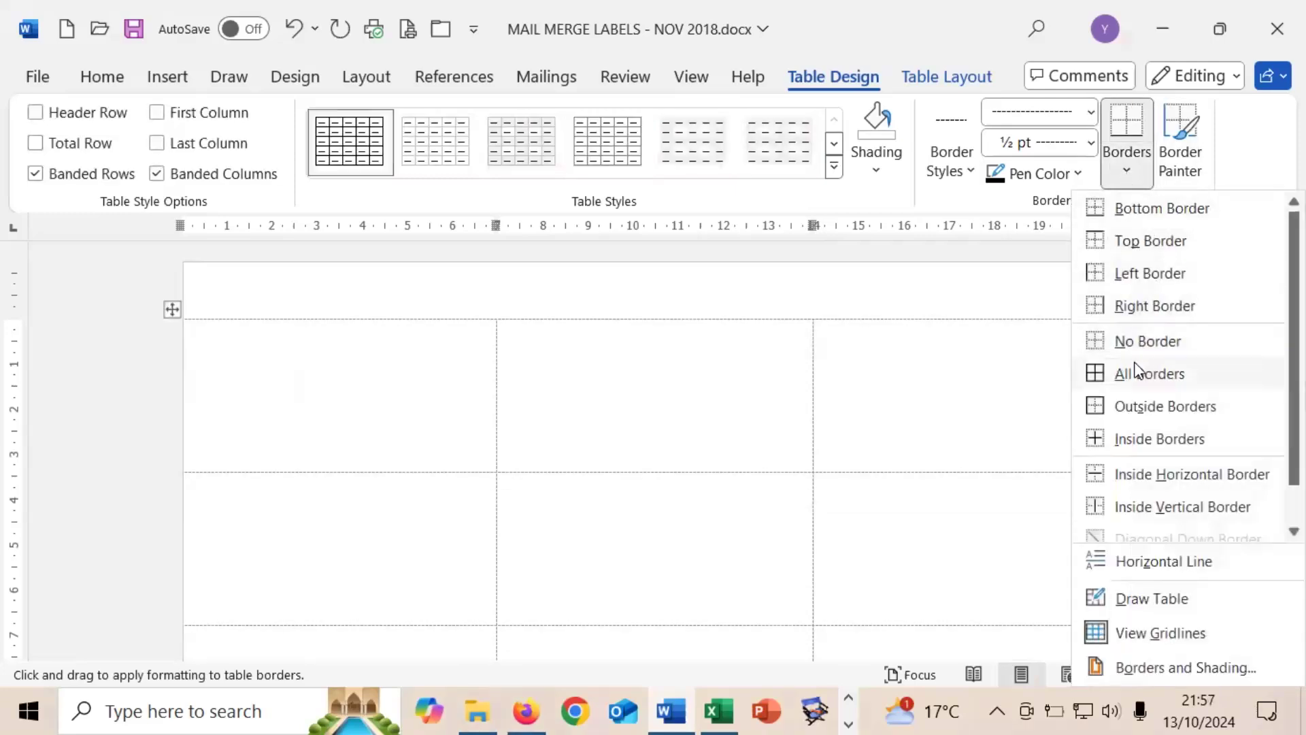
pyautogui.click(1138, 376)
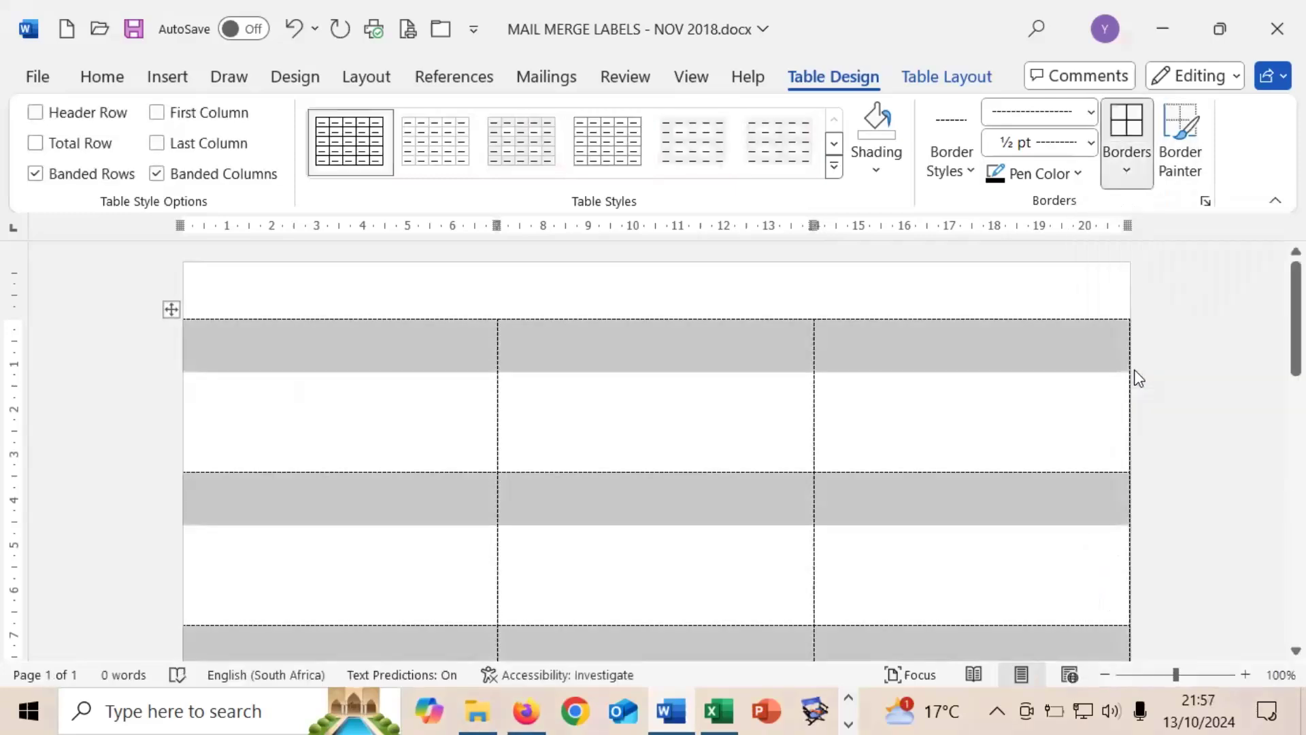
pyautogui.click(232, 337)
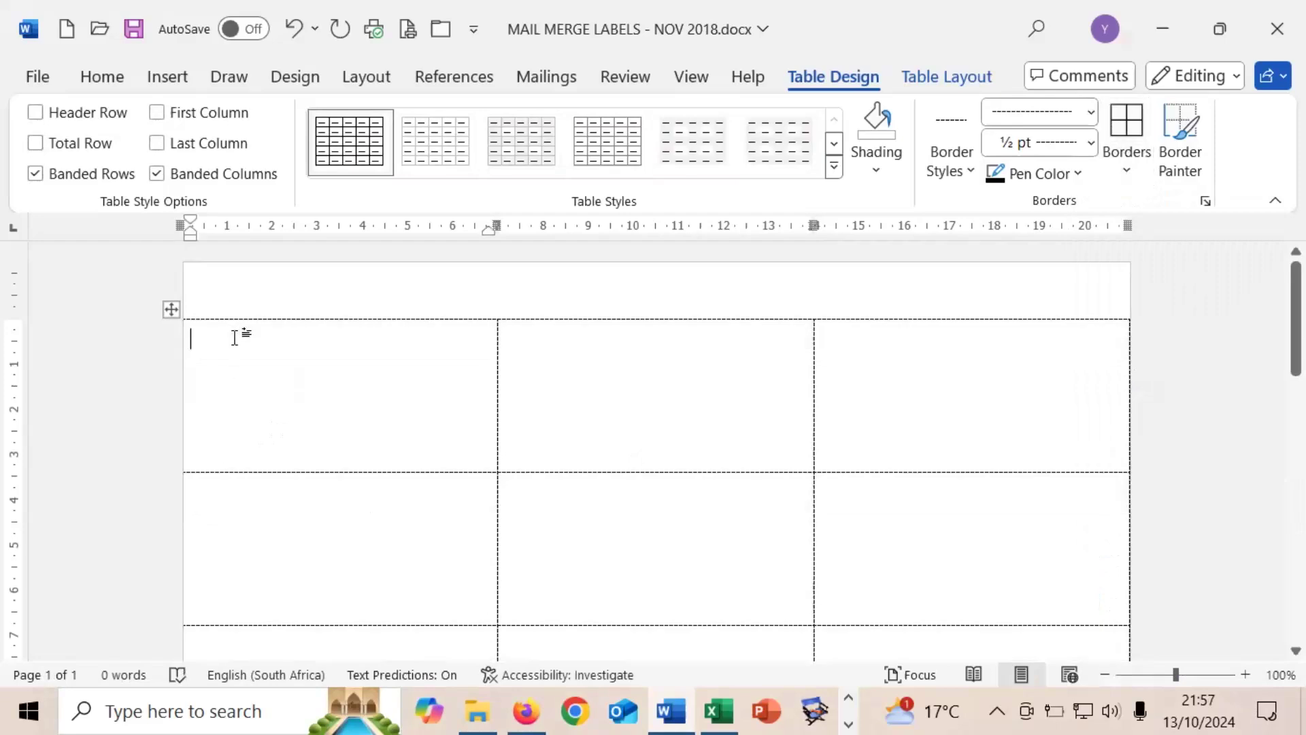
# - Use Mail Merge Nov 2018 Question 5A.xlsx from the CPN5 folder as the existing recipient list
pyautogui.click(564, 80)
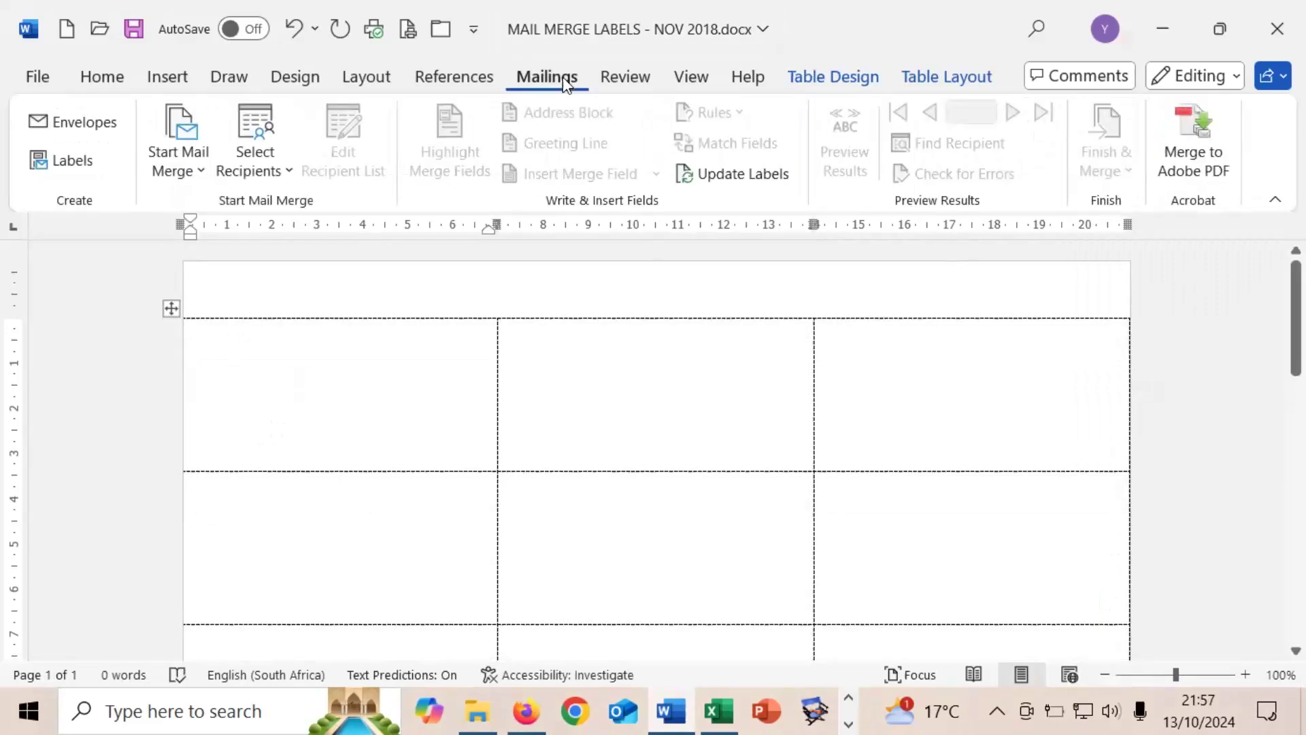
pyautogui.click(273, 176)
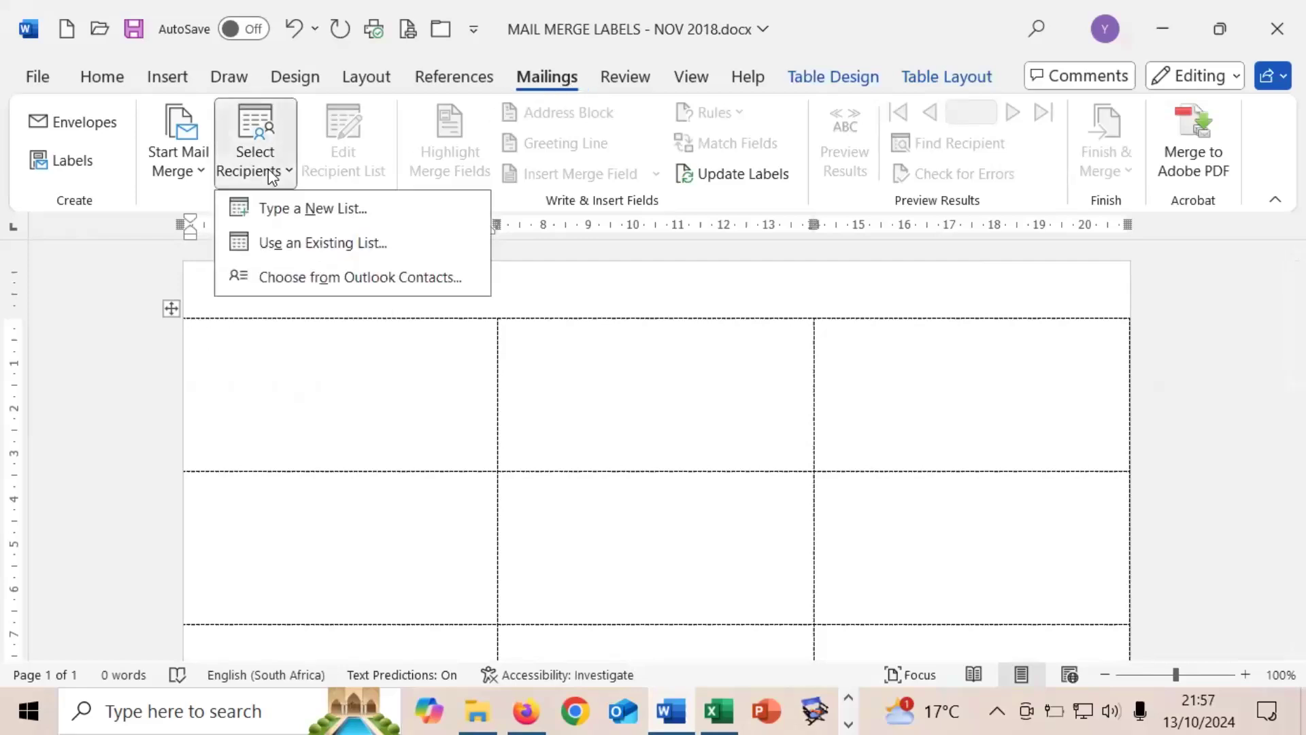
pyautogui.click(313, 251)
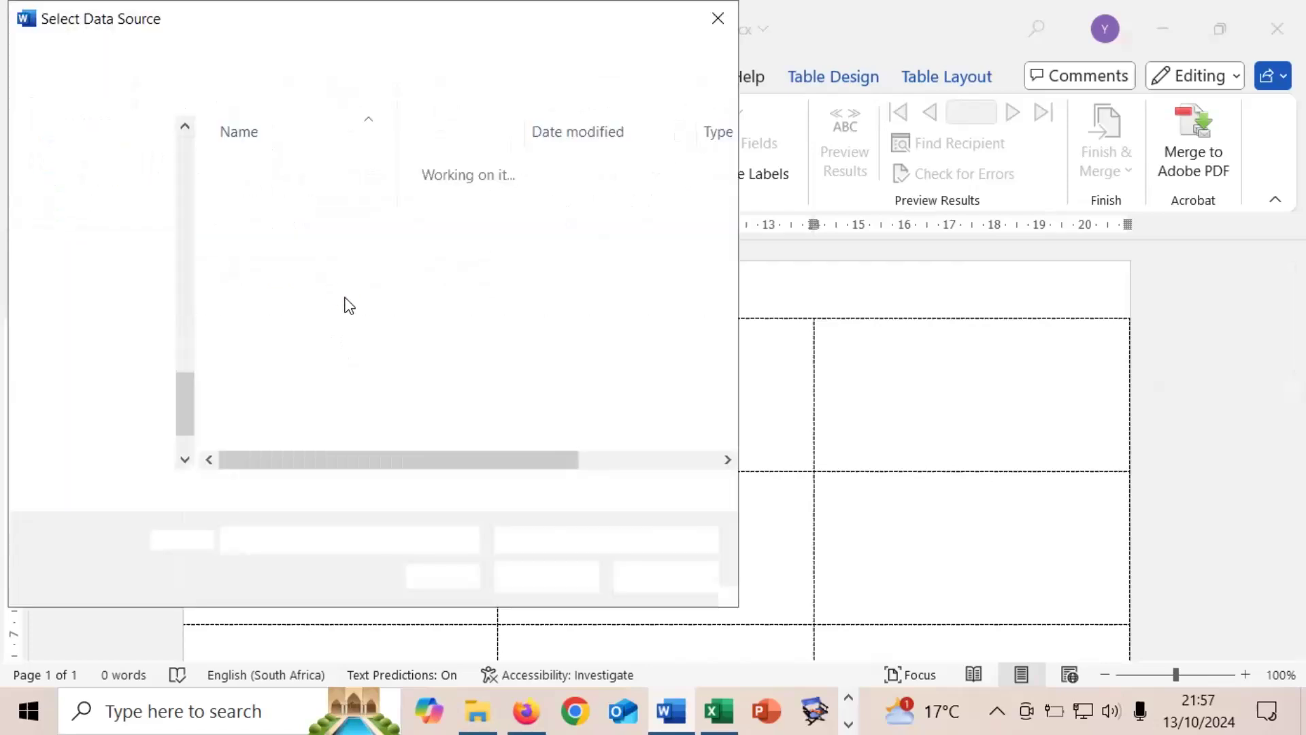
pyautogui.click(183, 128)
pyautogui.moveTo(183, 129); pyautogui.dragTo(183, 129)
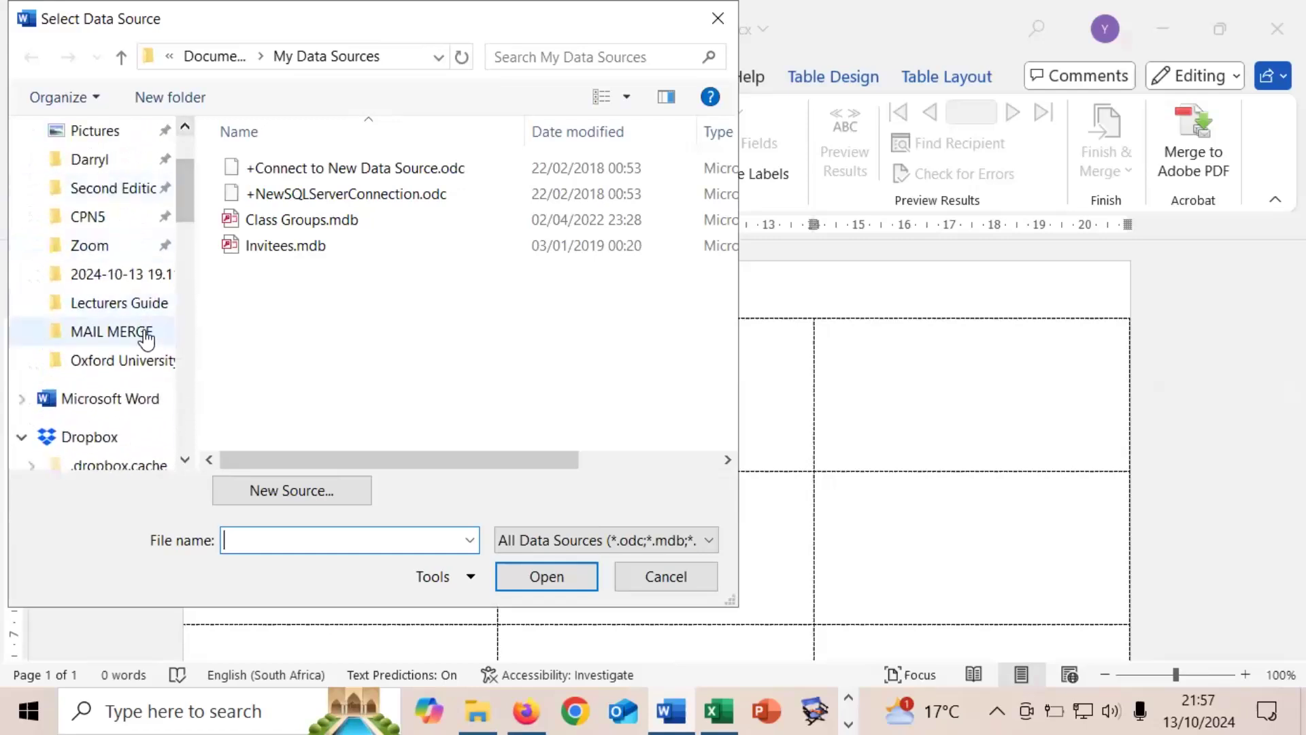
pyautogui.click(94, 217)
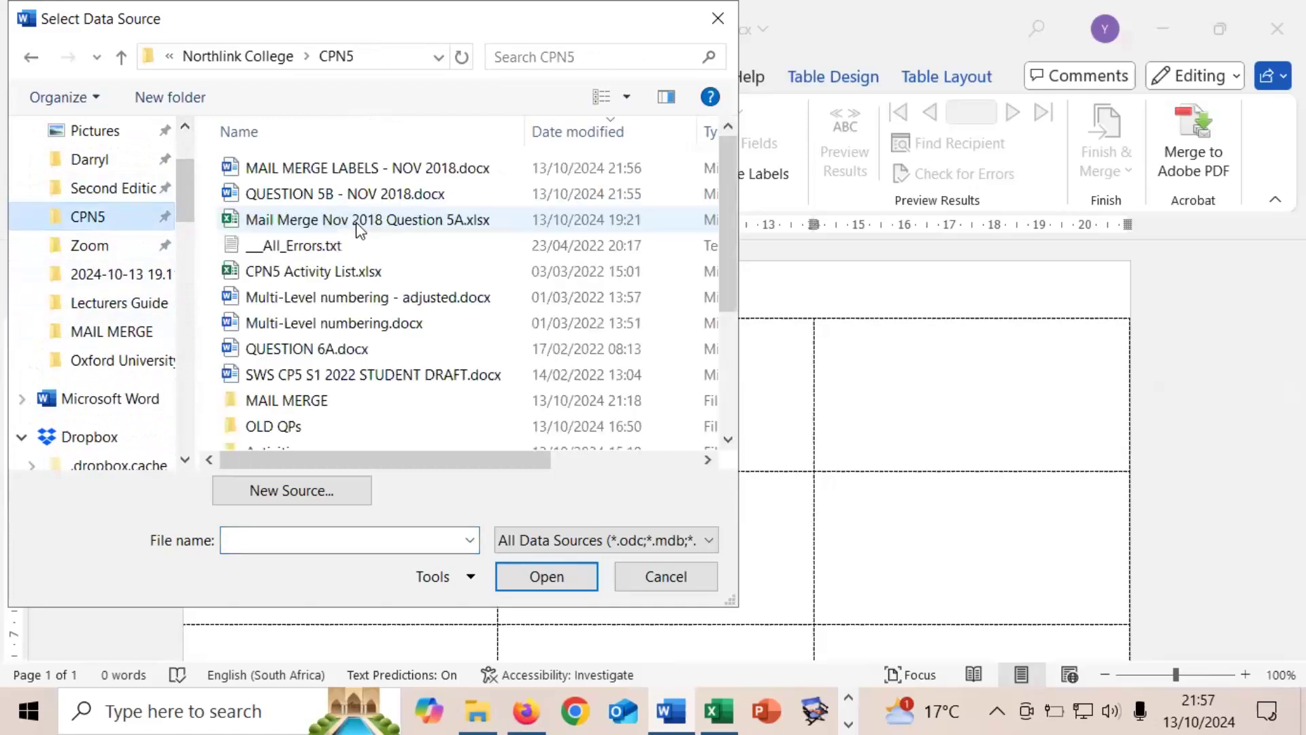
pyautogui.click(358, 221)
pyautogui.click(562, 571)
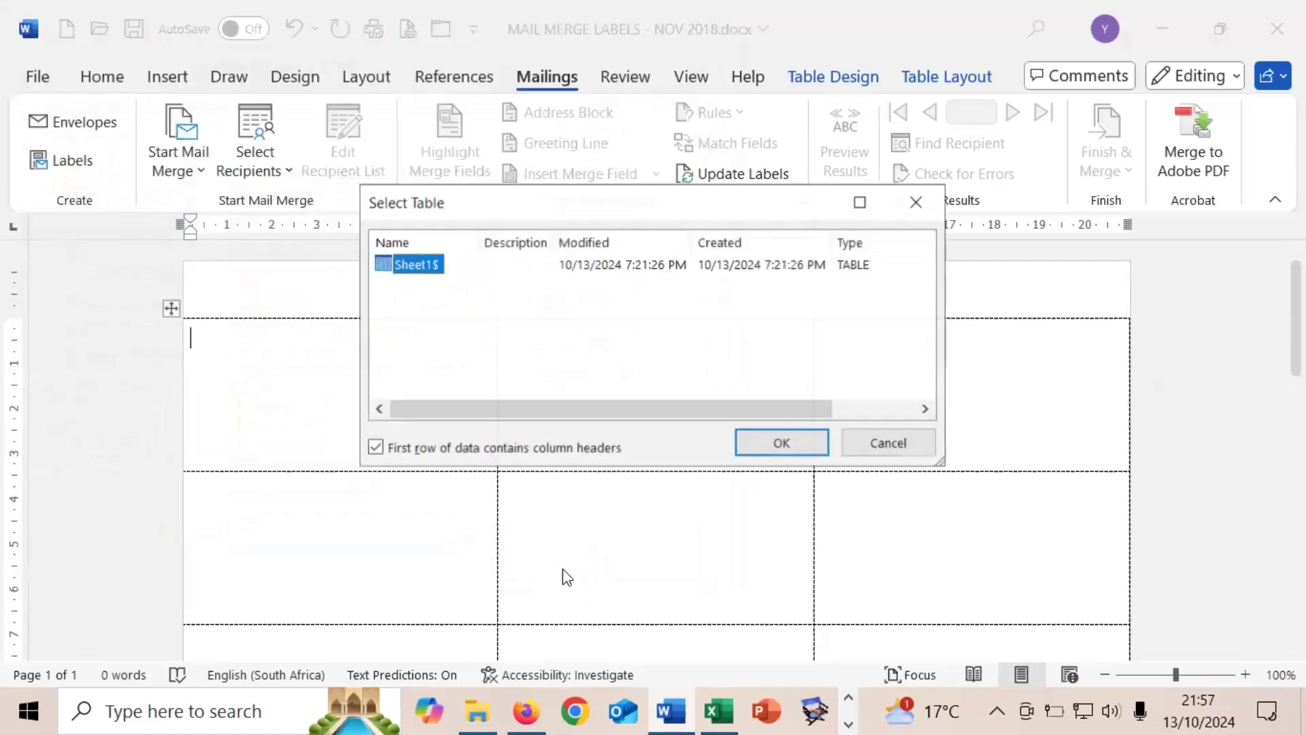
# - Confirm the Sheet1$ table and insert «NAME» in the first label, followed by a new line
pyautogui.click(776, 457)
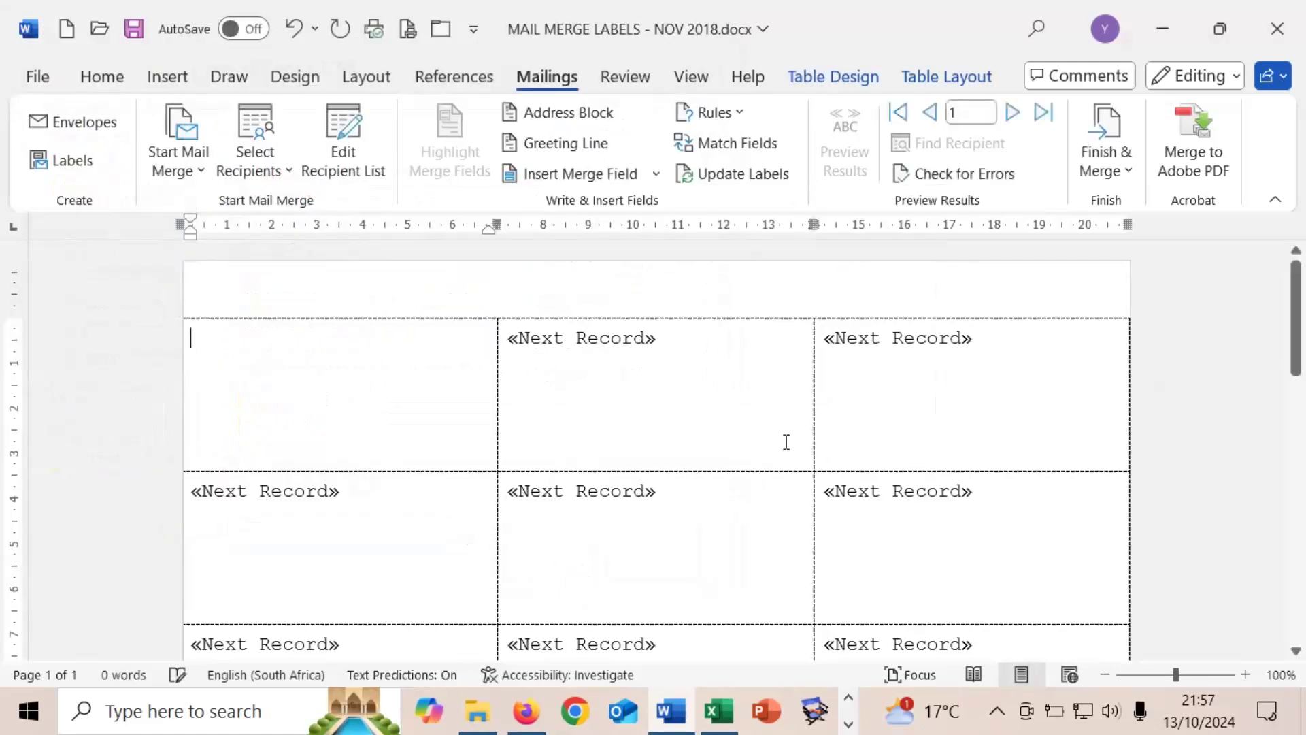
pyautogui.click(659, 174)
pyautogui.click(598, 211)
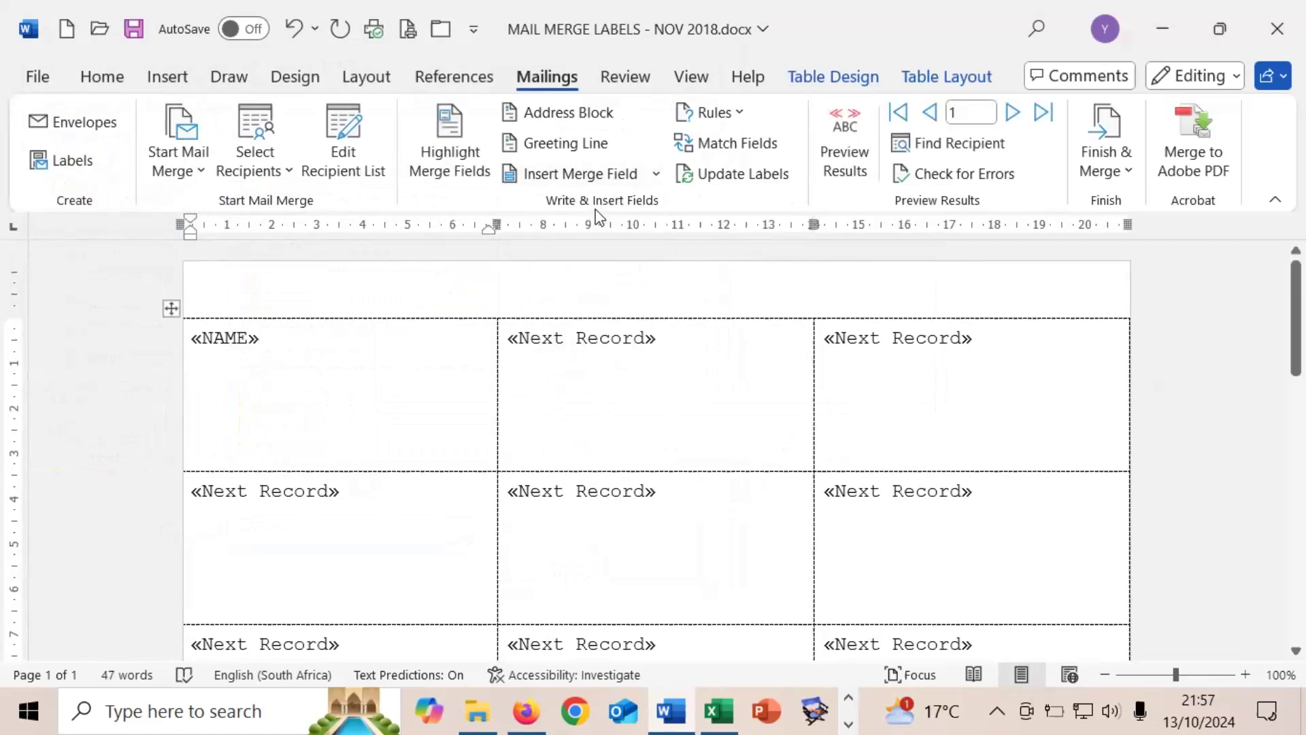
pyautogui.press('Return')
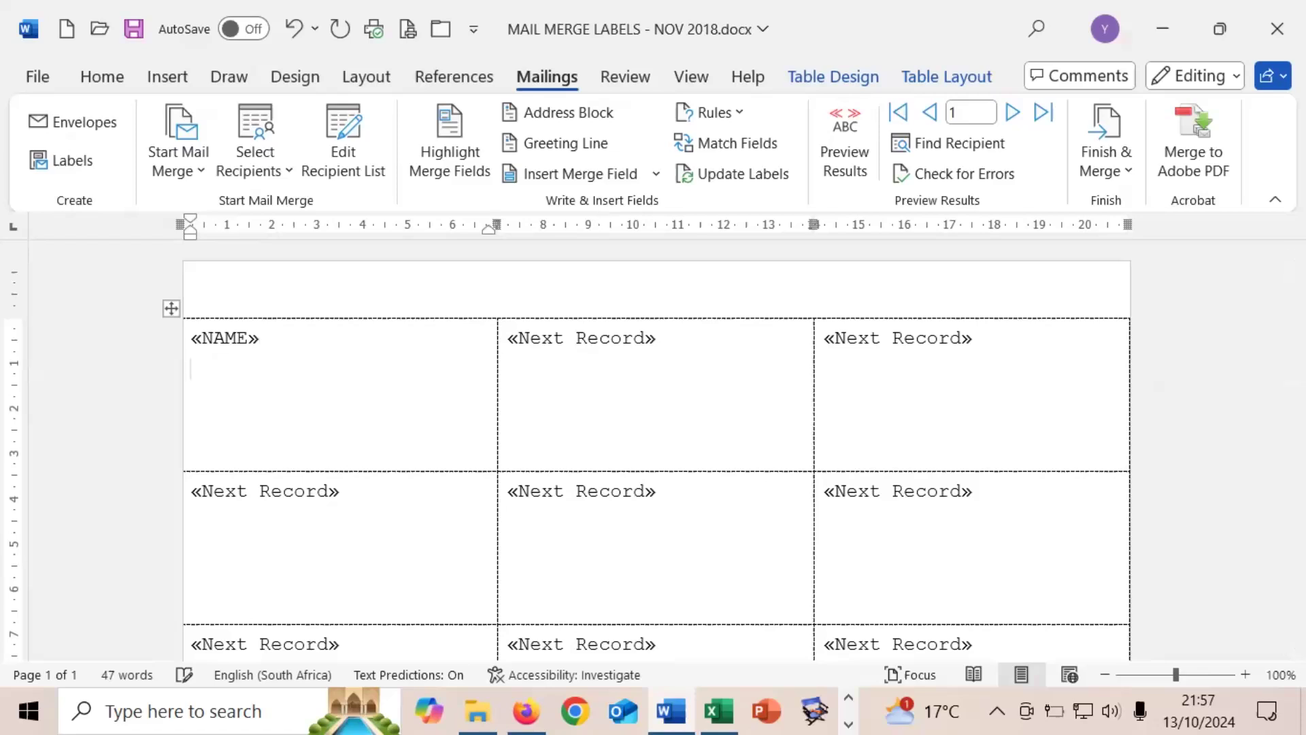
# - Insert the ADDRESS and TOWN merge fields into the first label
pyautogui.click(603, 179)
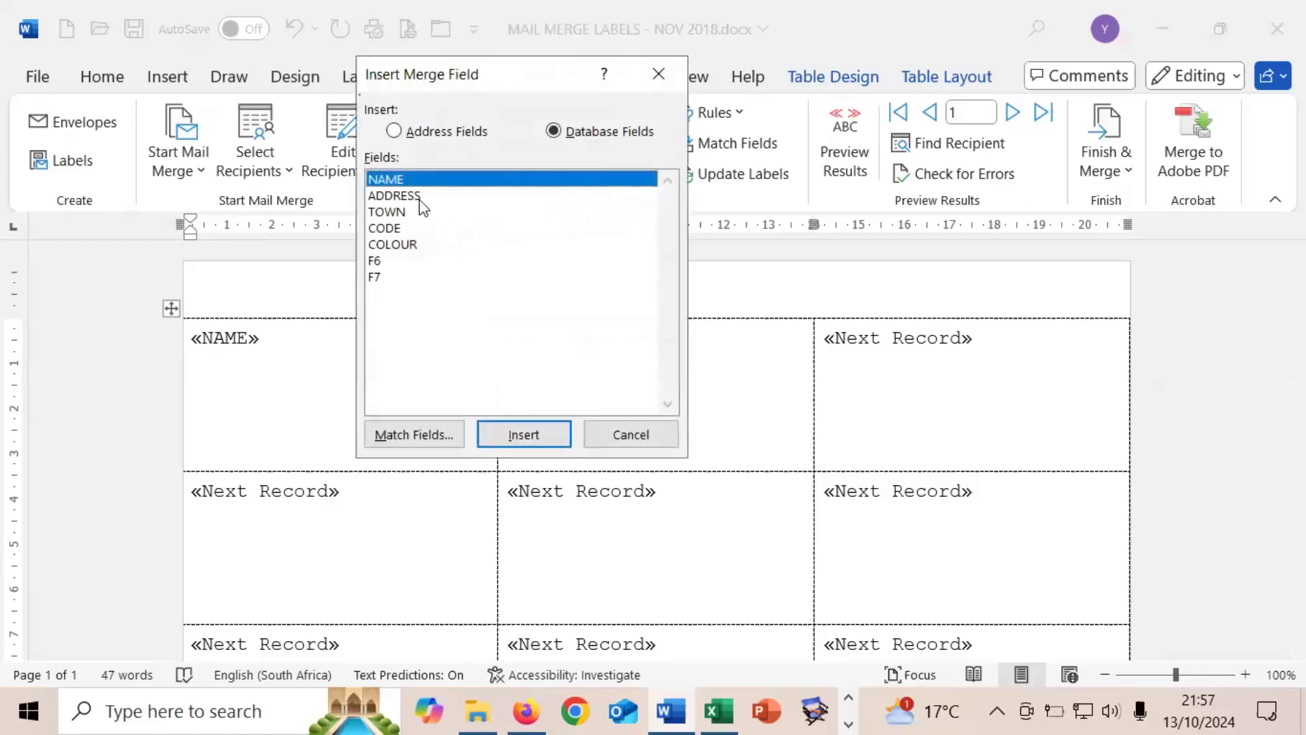
pyautogui.click(419, 197)
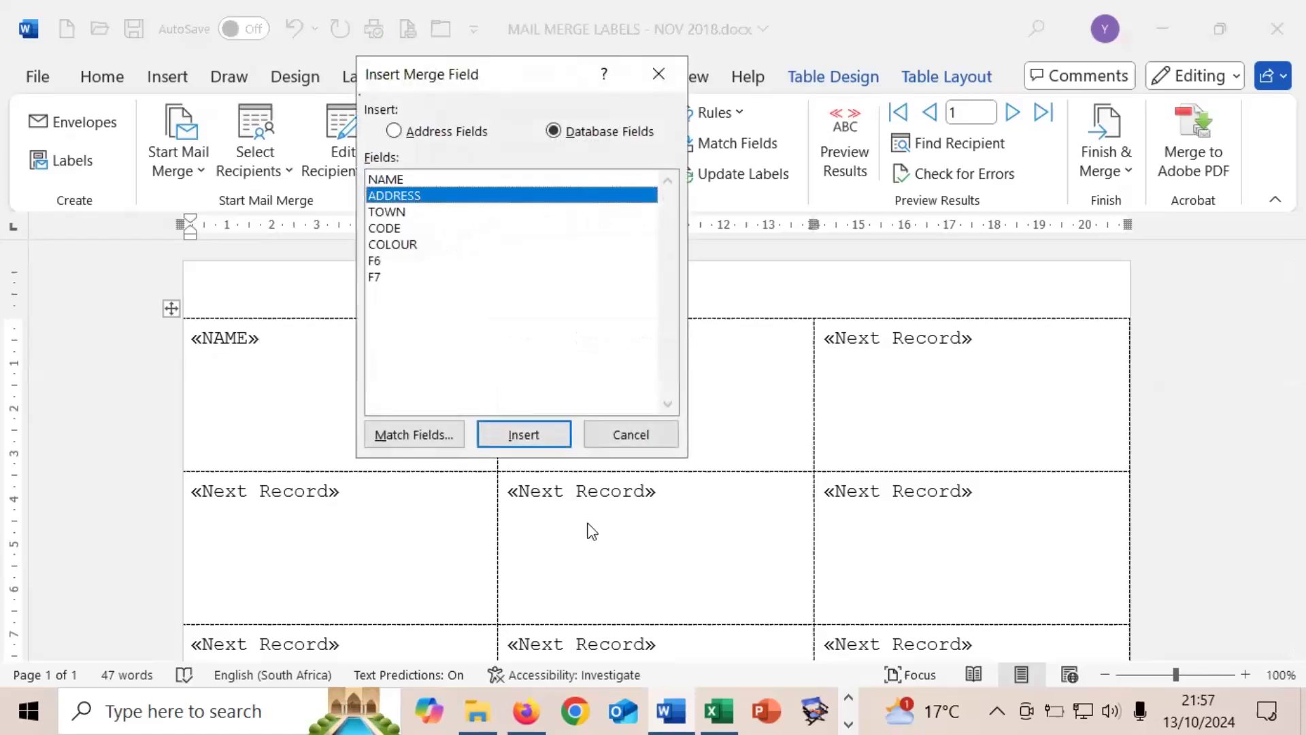
pyautogui.click(528, 439)
pyautogui.click(529, 439)
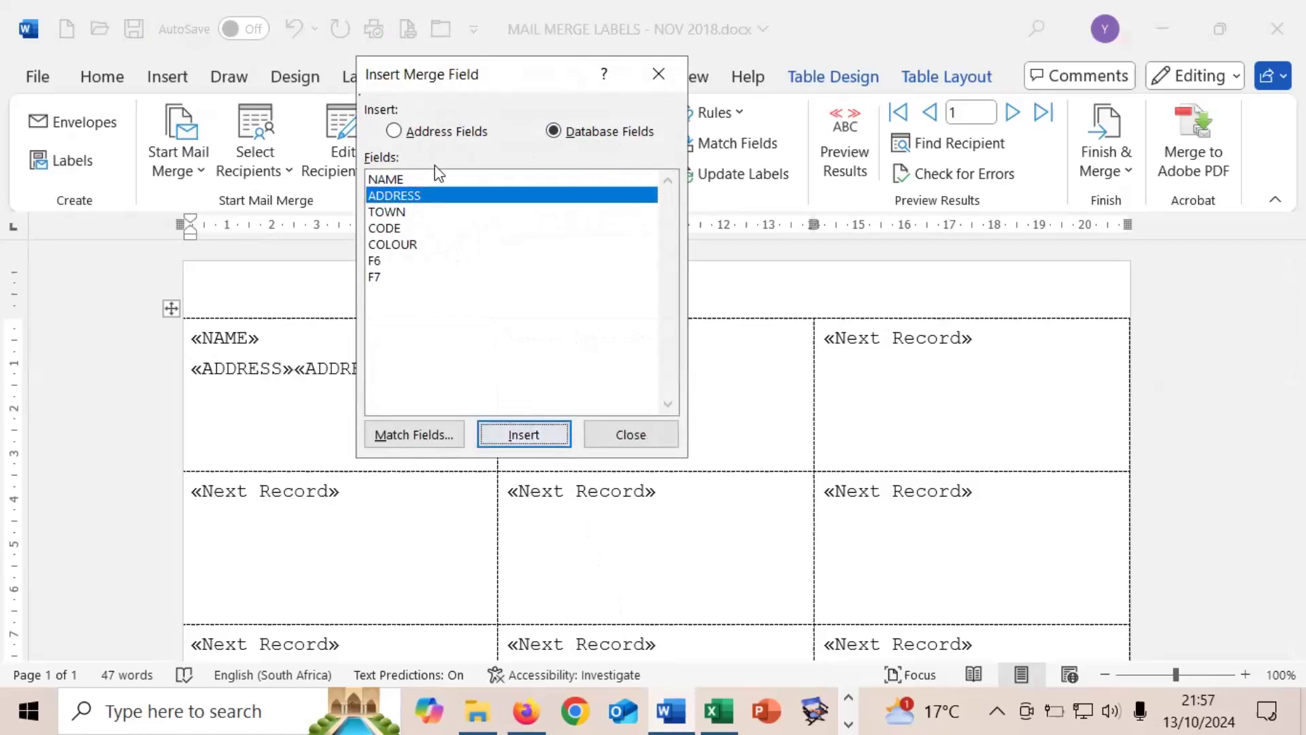
pyautogui.click(403, 213)
pyautogui.click(548, 442)
pyautogui.click(631, 434)
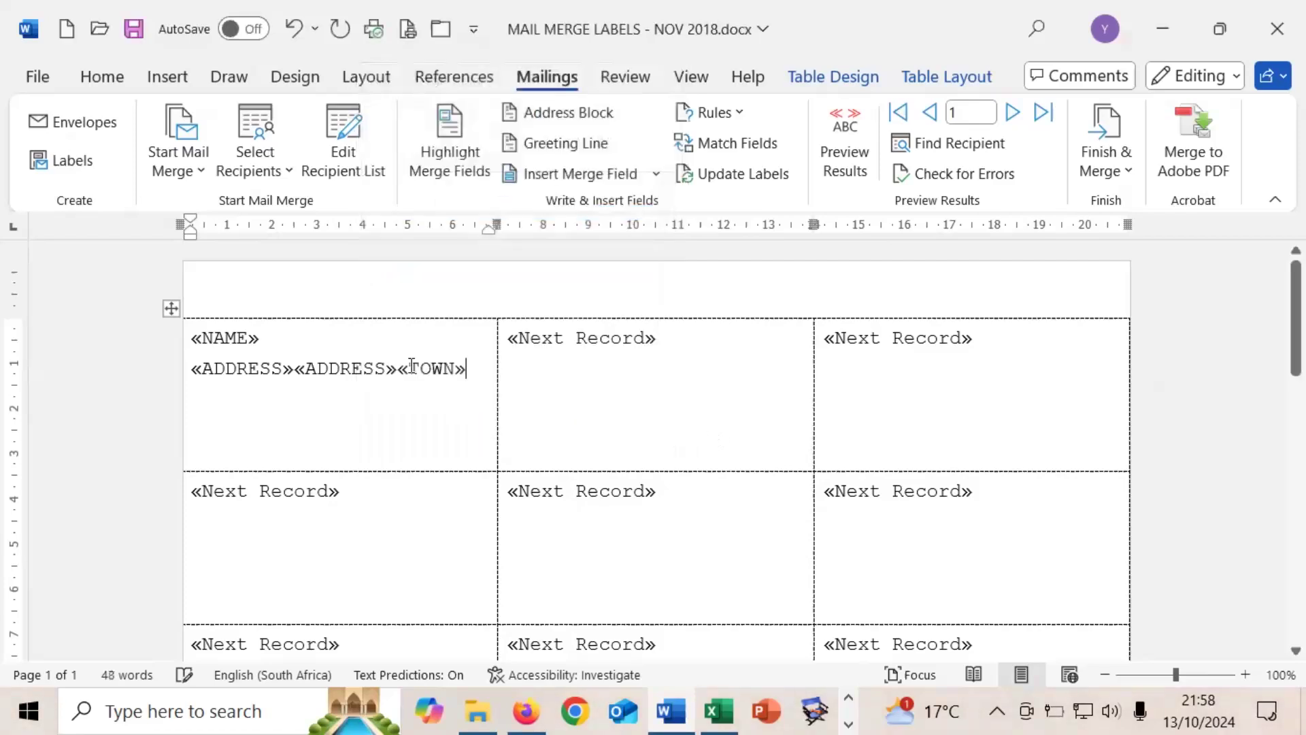
# - Delete the duplicate «ADDRESS», put «TOWN» on its own line, and add «CODE» below it
pyautogui.click(417, 366)
pyautogui.press('BackSpace')
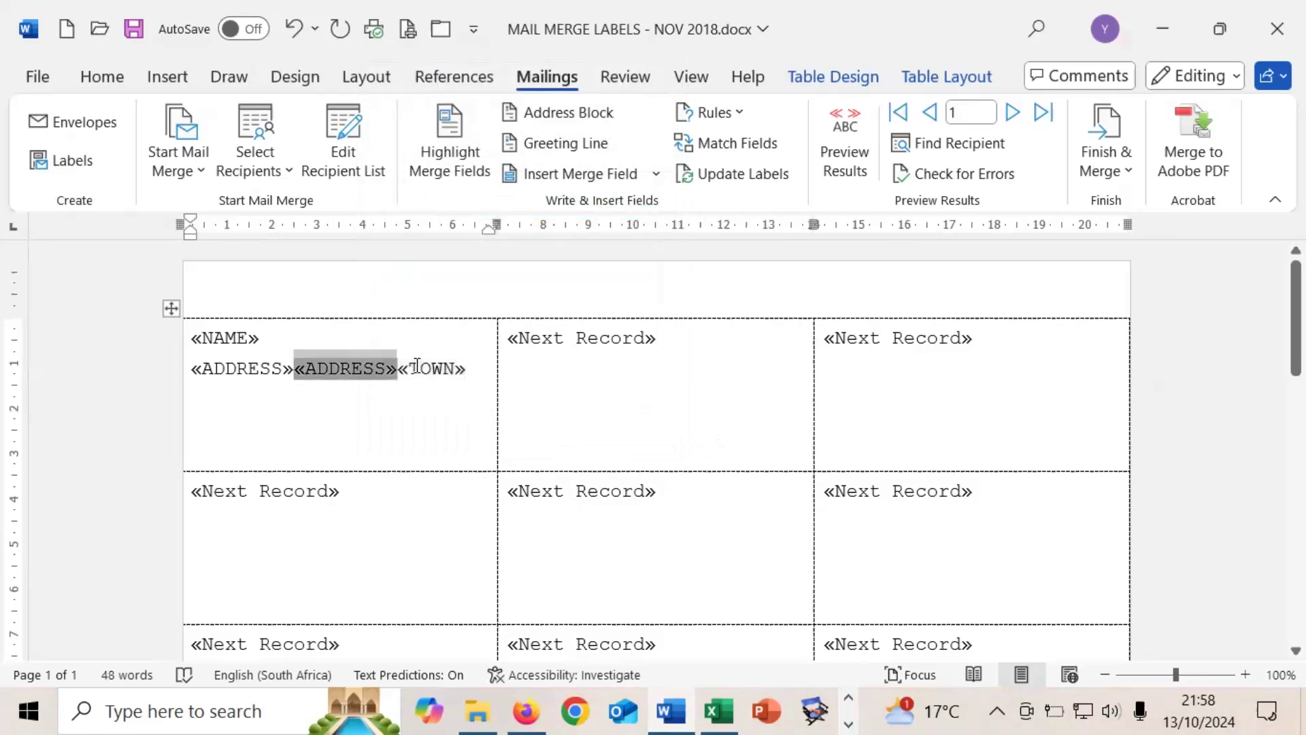
pyautogui.press('BackSpace')
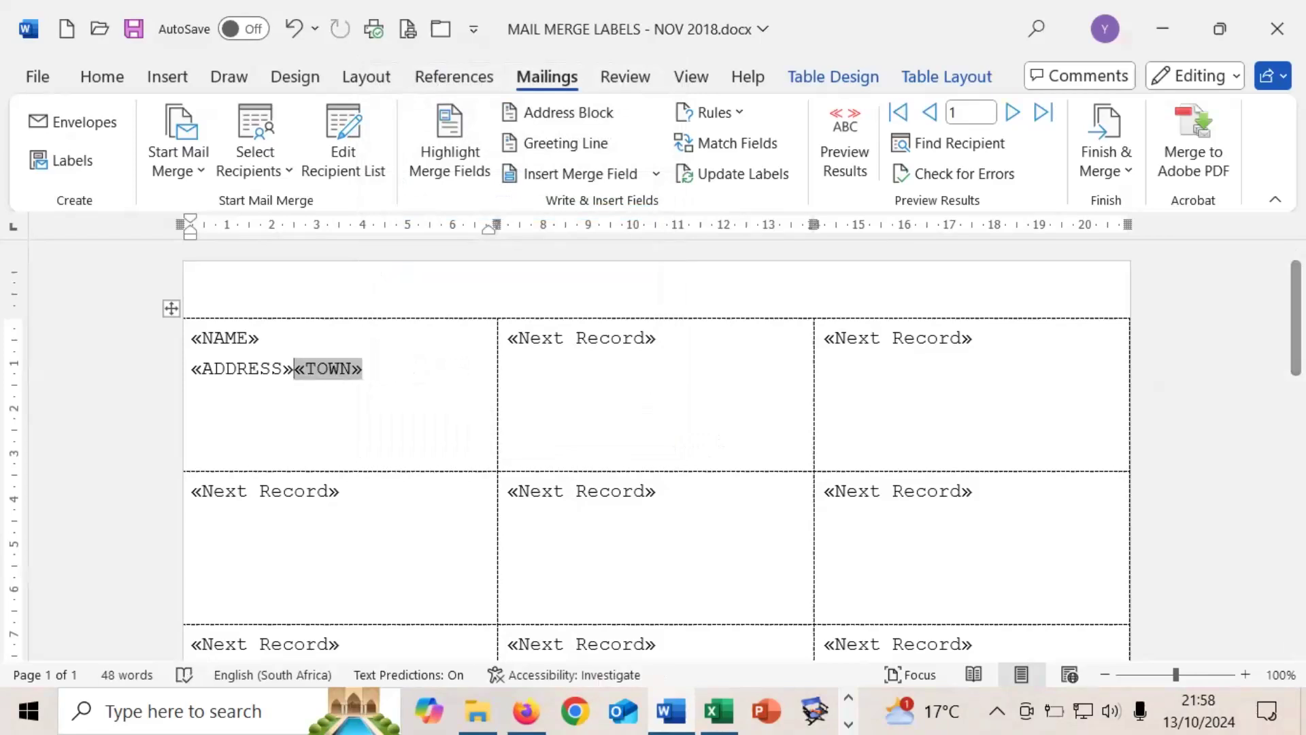
pyautogui.press('Return')
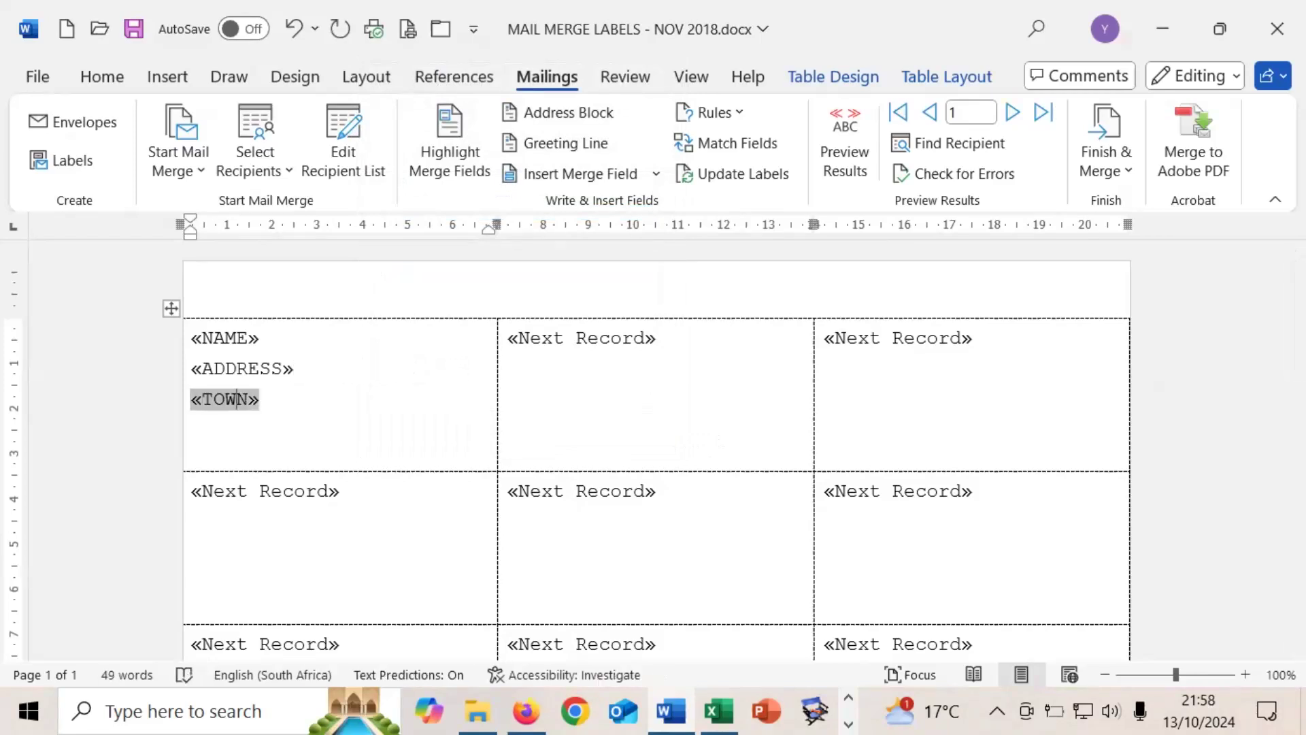
pyautogui.click(260, 399)
pyautogui.press('Return')
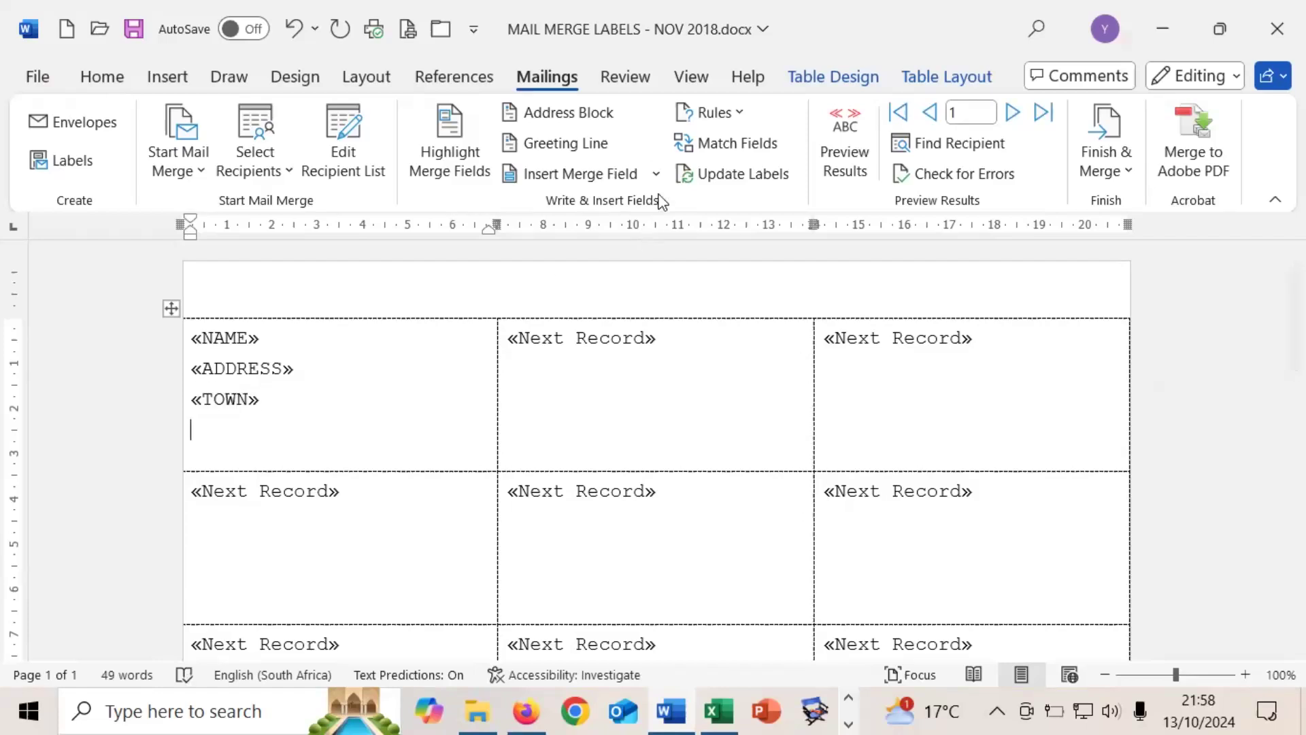
pyautogui.click(656, 174)
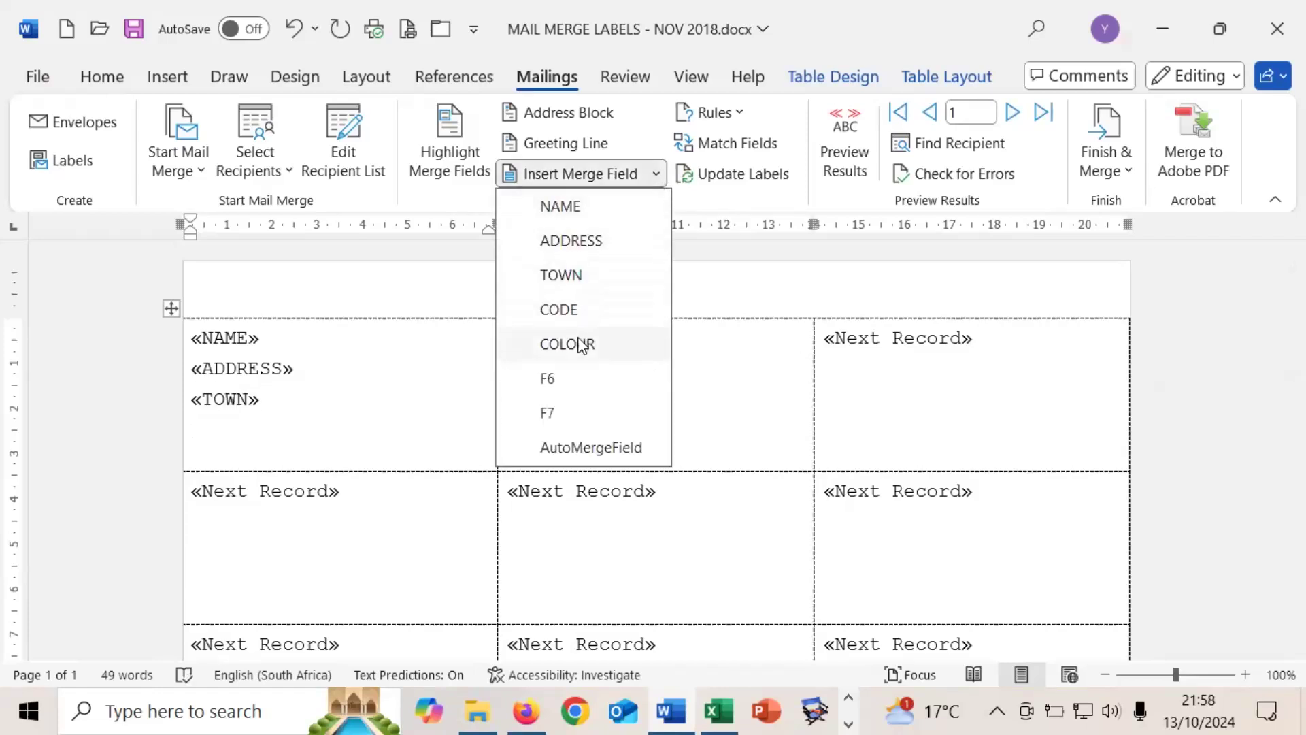
pyautogui.click(574, 309)
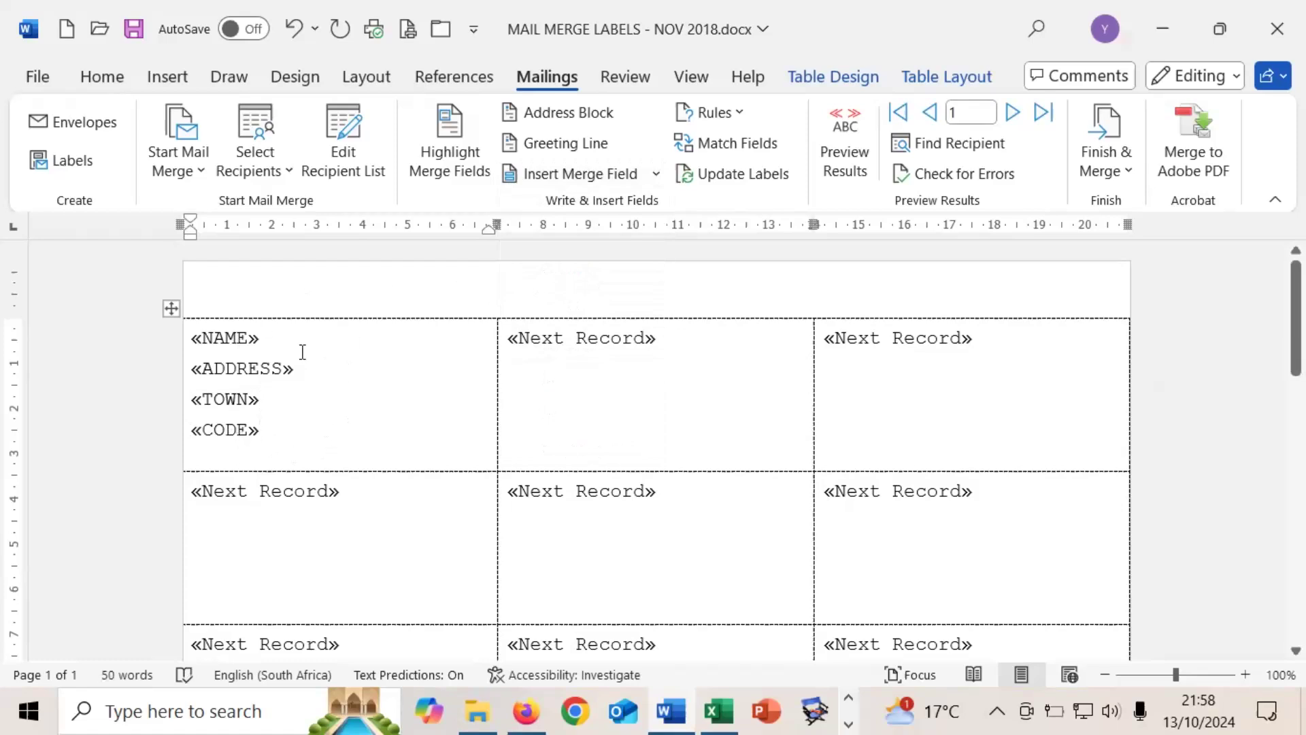
# - Update all labels with the four-field layout and preview the recipients' actual details
pyautogui.click(741, 179)
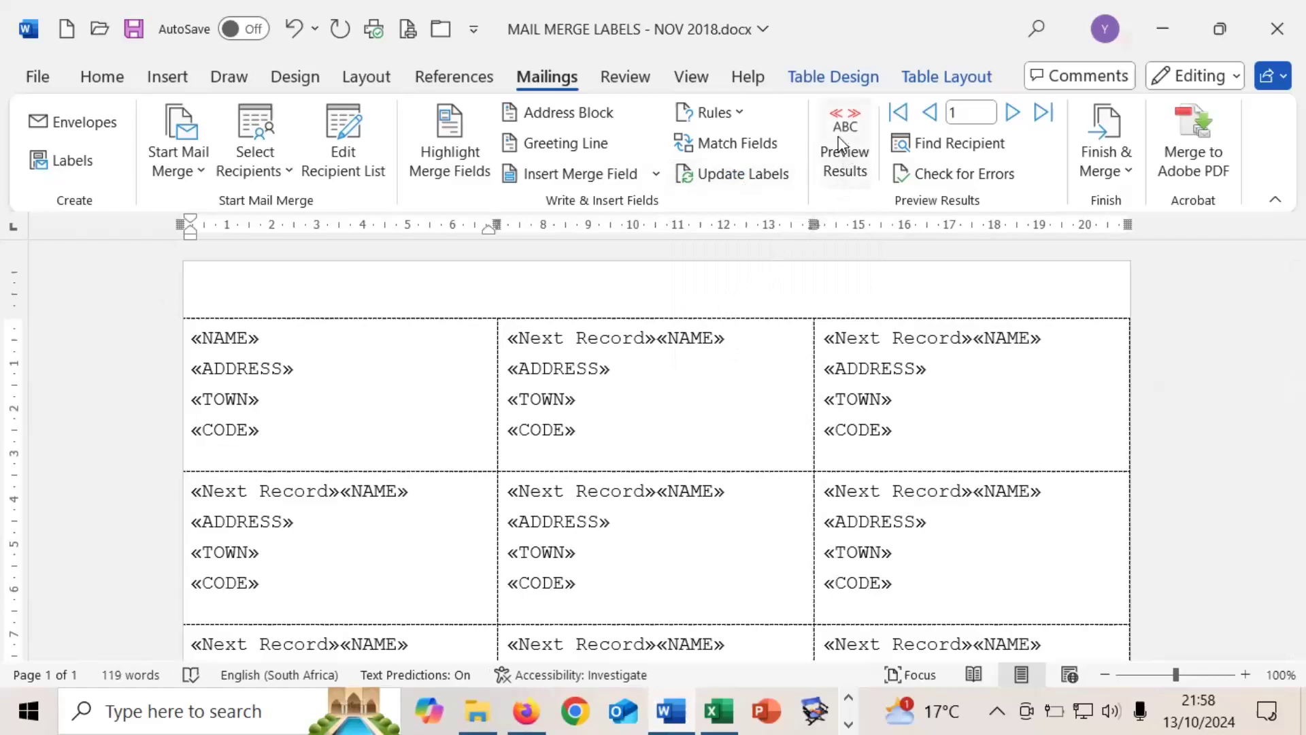
pyautogui.click(850, 167)
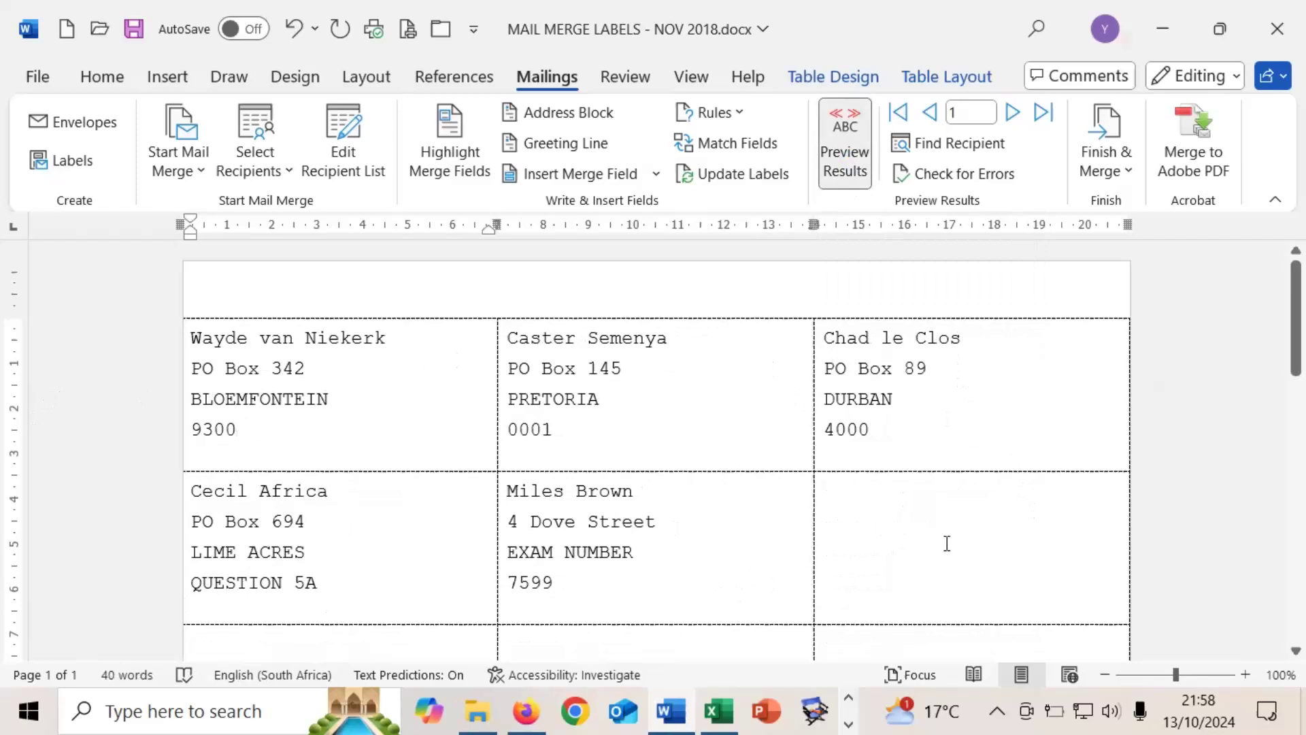
pyautogui.scroll(-3, 945, 542)
pyautogui.scroll(-10, 927, 497)
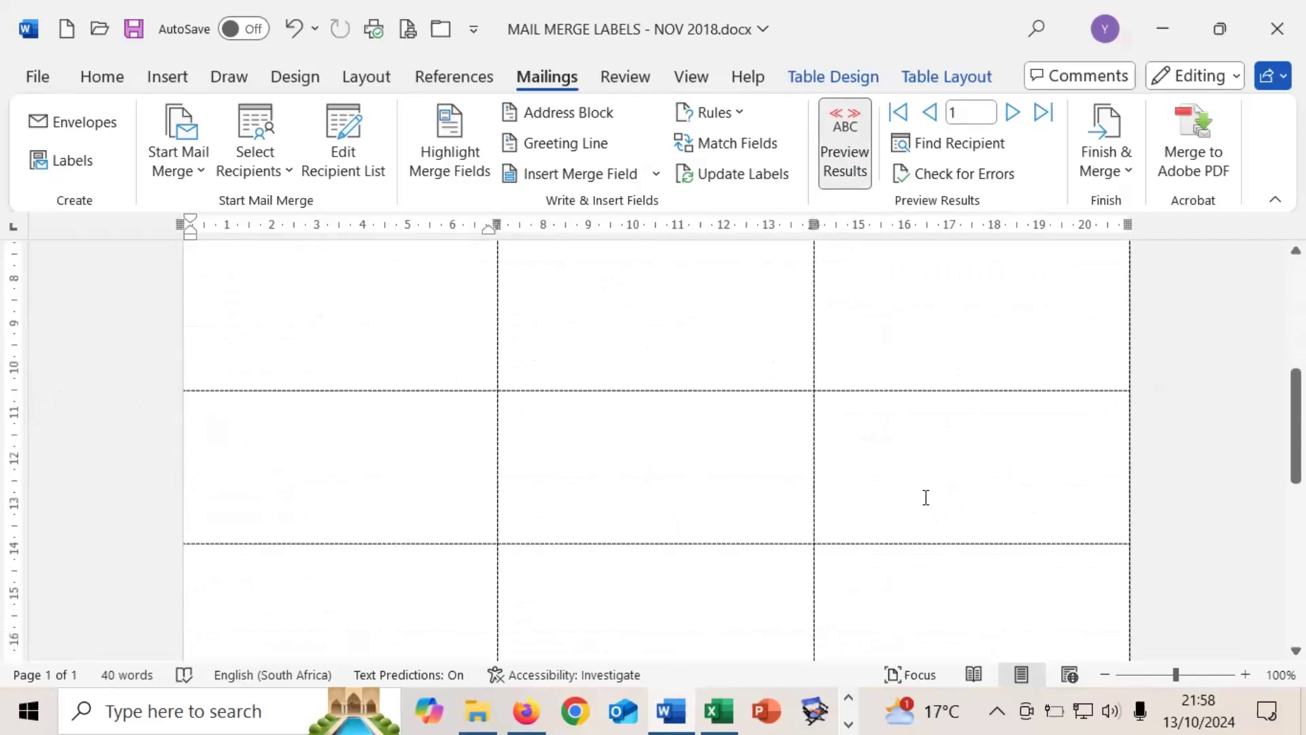
# - Type EXAM NUMBER and QUESTION 5D on two lines in the bottom-right label
pyautogui.scroll(-3, 925, 497)
pyautogui.click(870, 451)
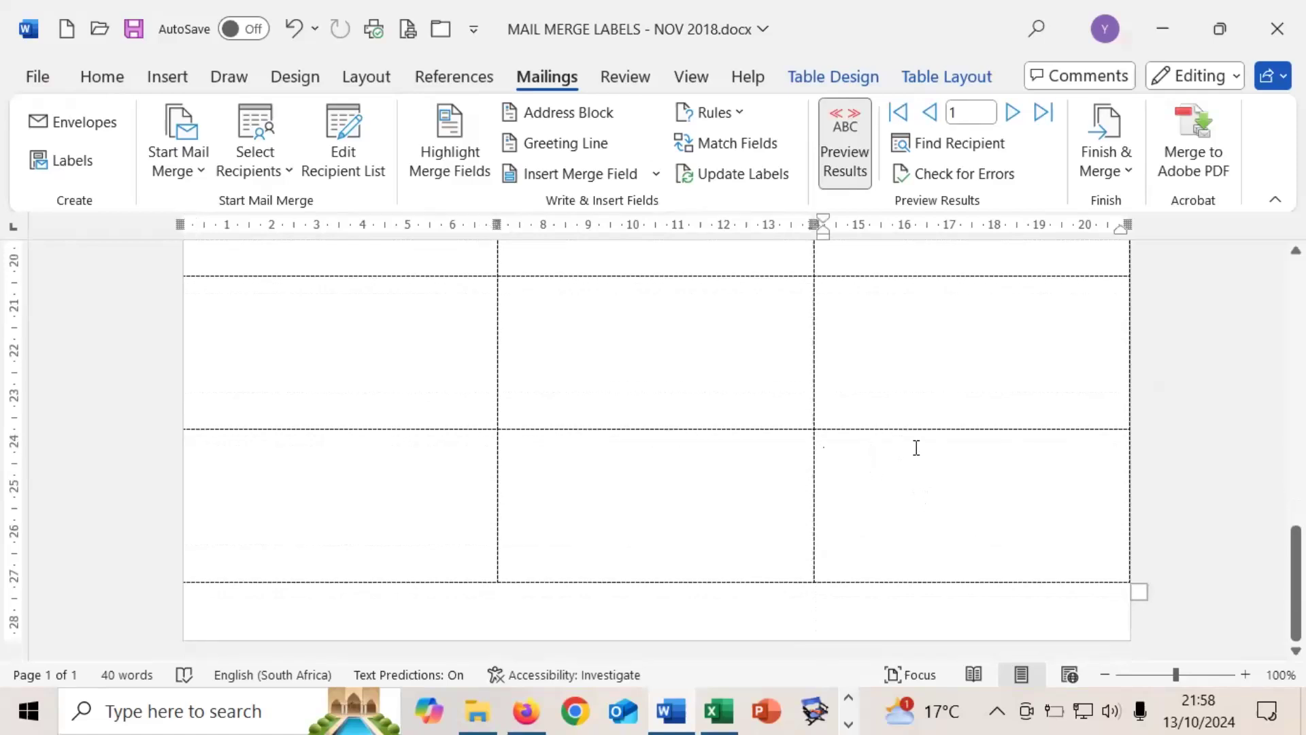
pyautogui.write('E')
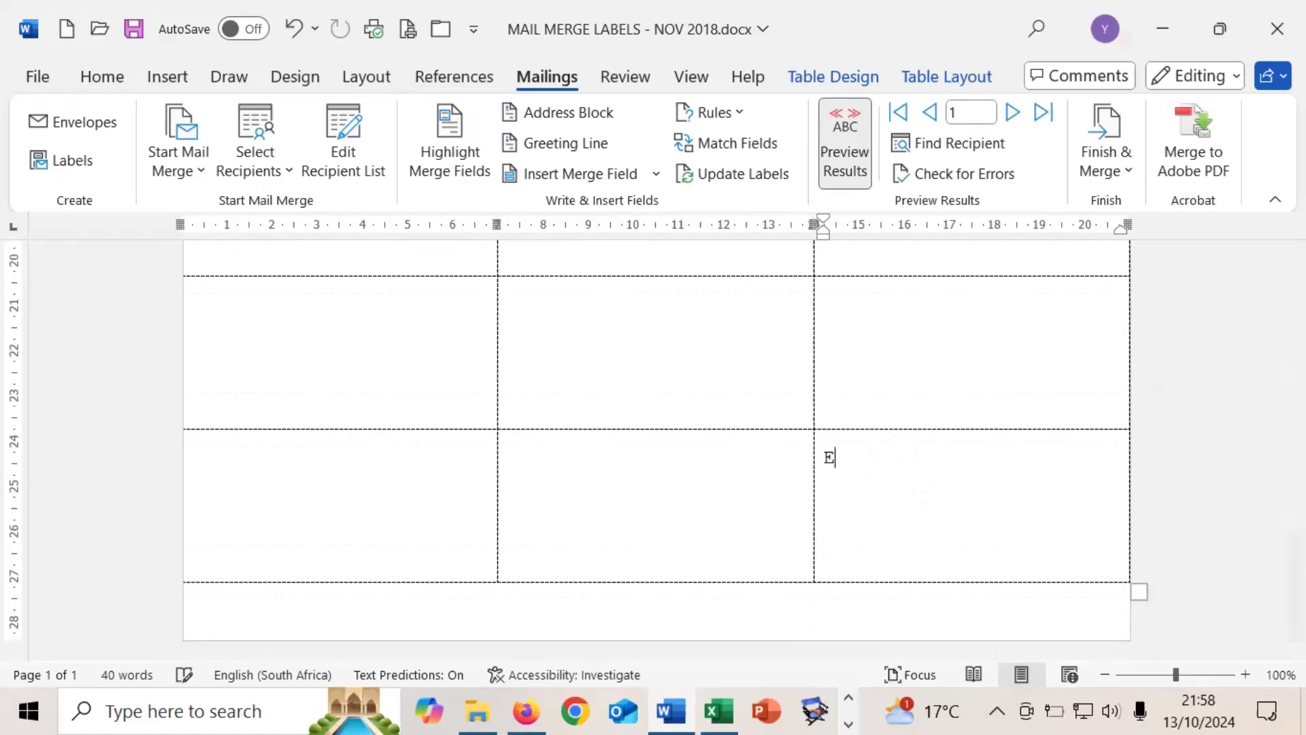
pyautogui.write('XAM NUMBER ')
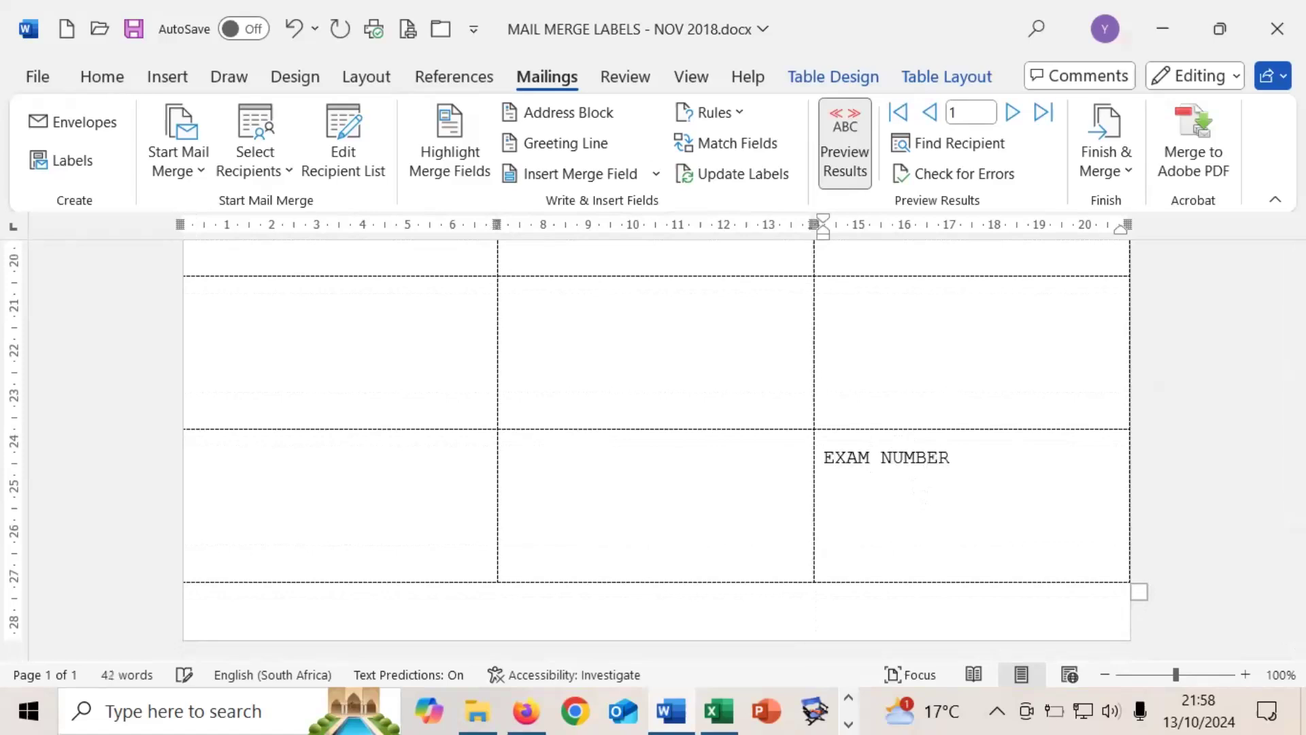
pyautogui.write('QUESTION 5D')
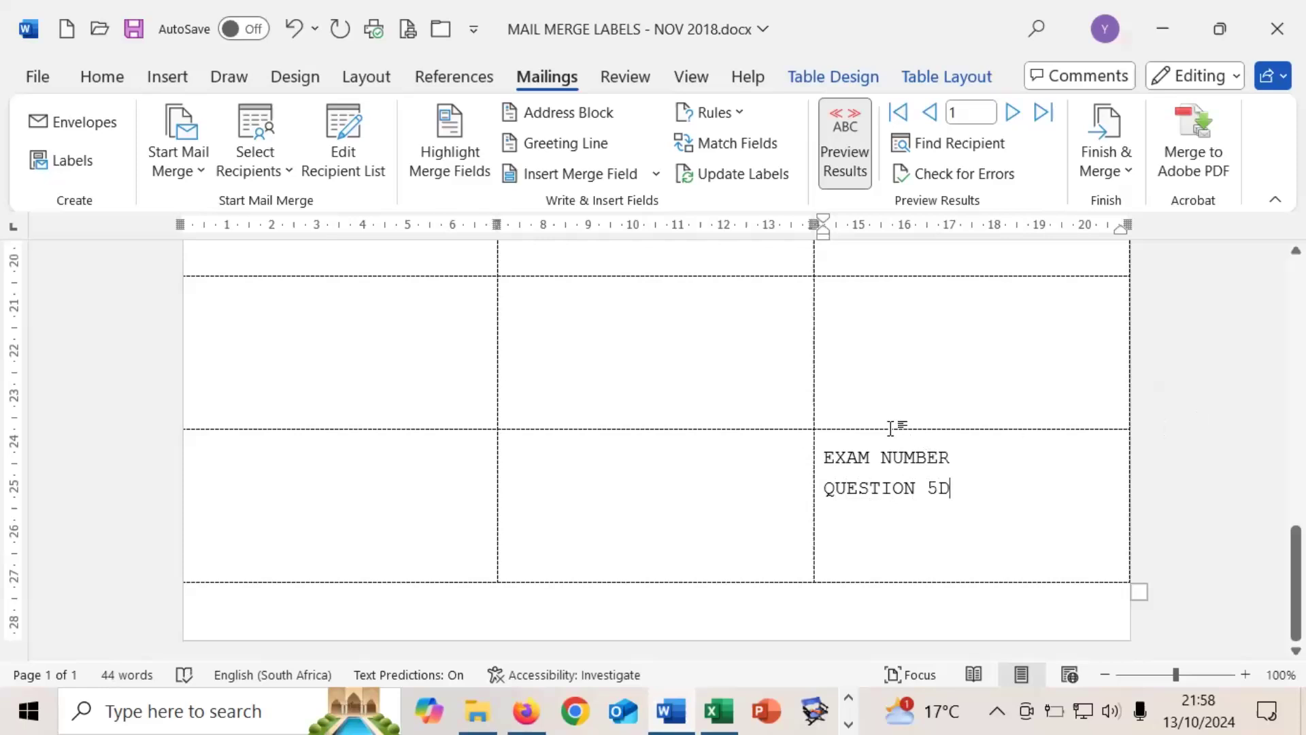
pyautogui.scroll(10, 892, 429)
pyautogui.scroll(1, 893, 427)
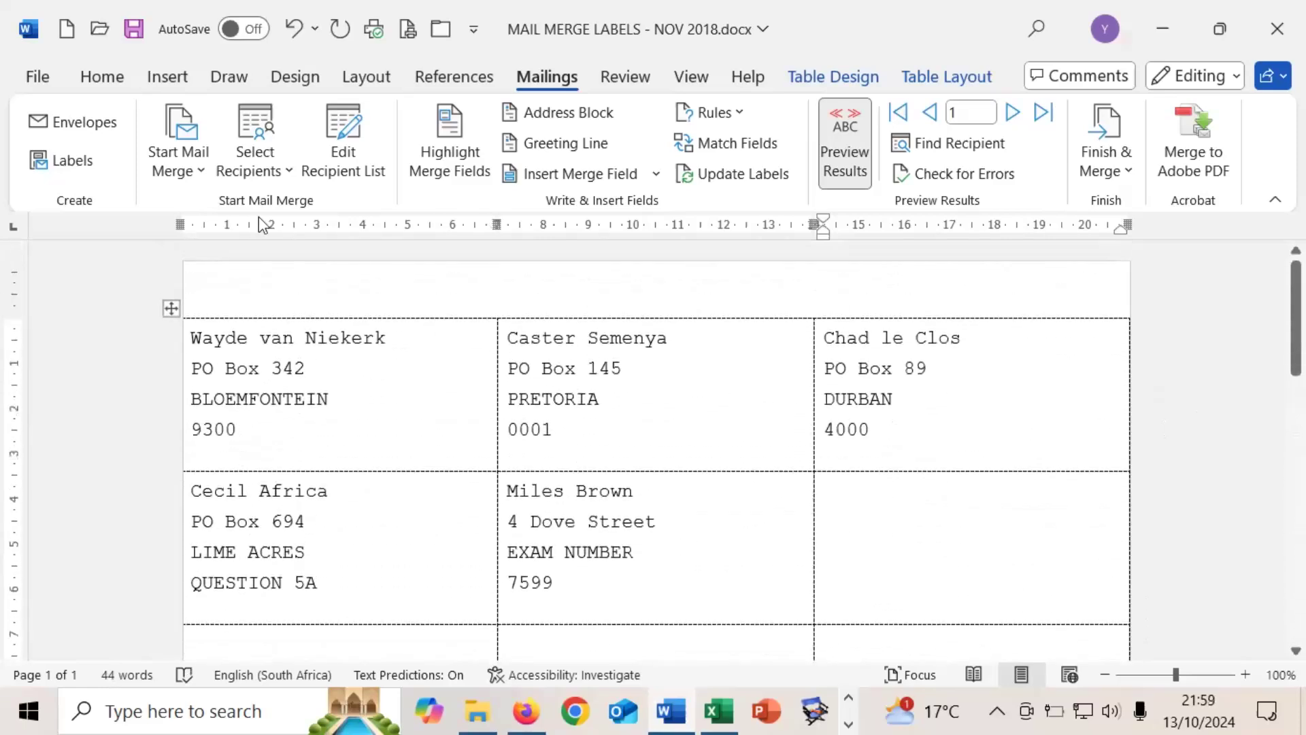
# - Print the label sheet via Microsoft Print to PDF, overwriting QUESTION 5D - NOV 2018.pdf in MAIL MERGE
pyautogui.click(43, 72)
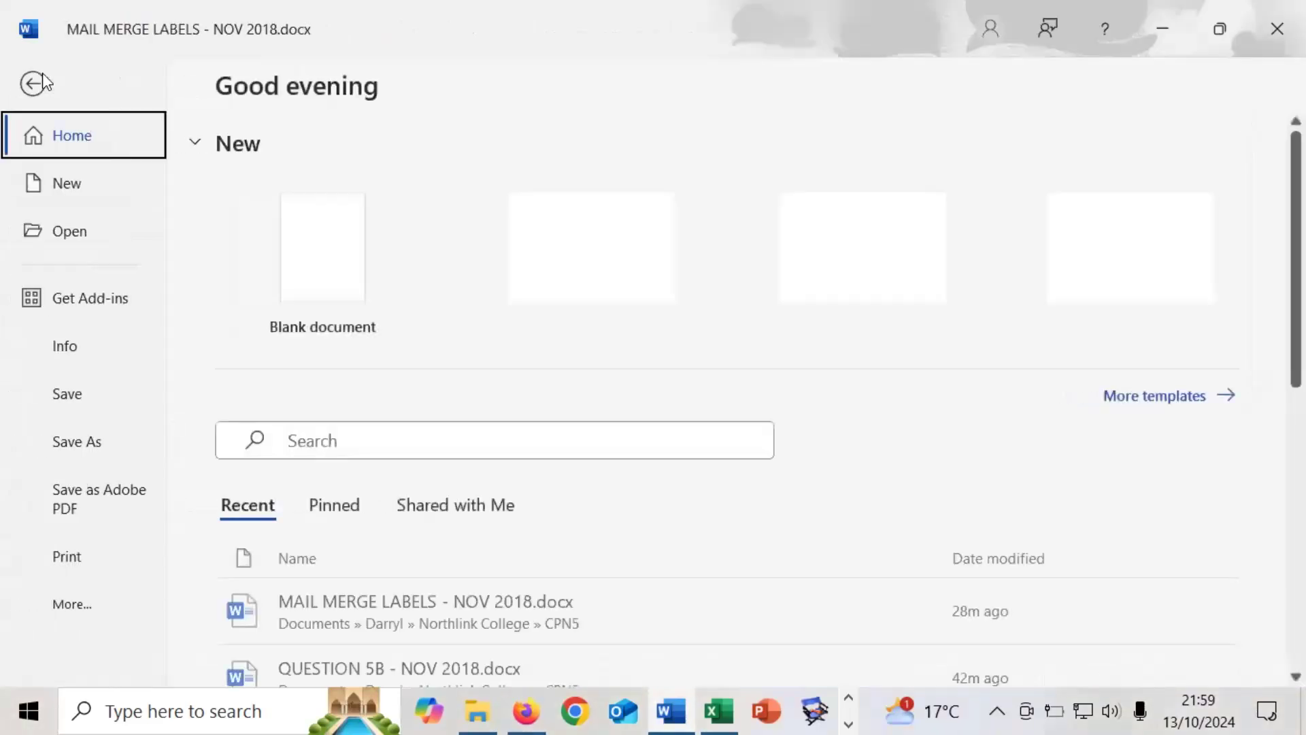
pyautogui.click(72, 562)
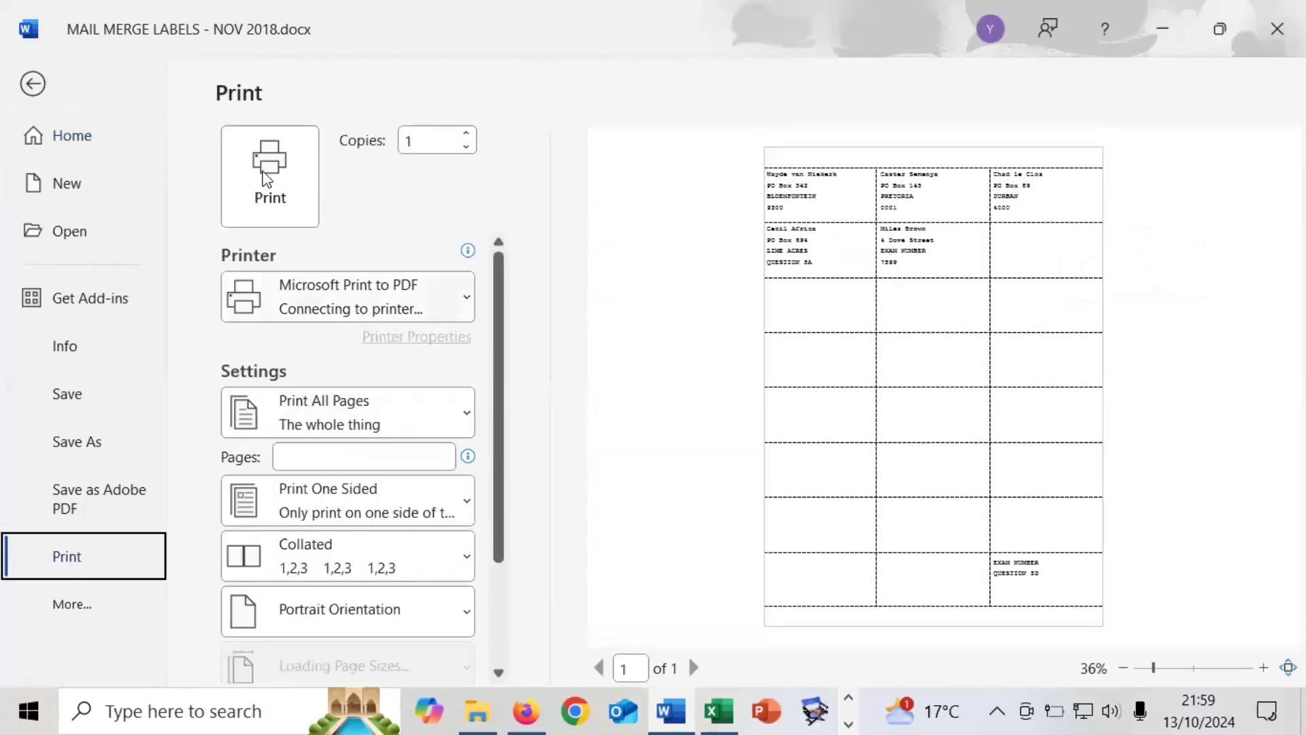
pyautogui.click(268, 174)
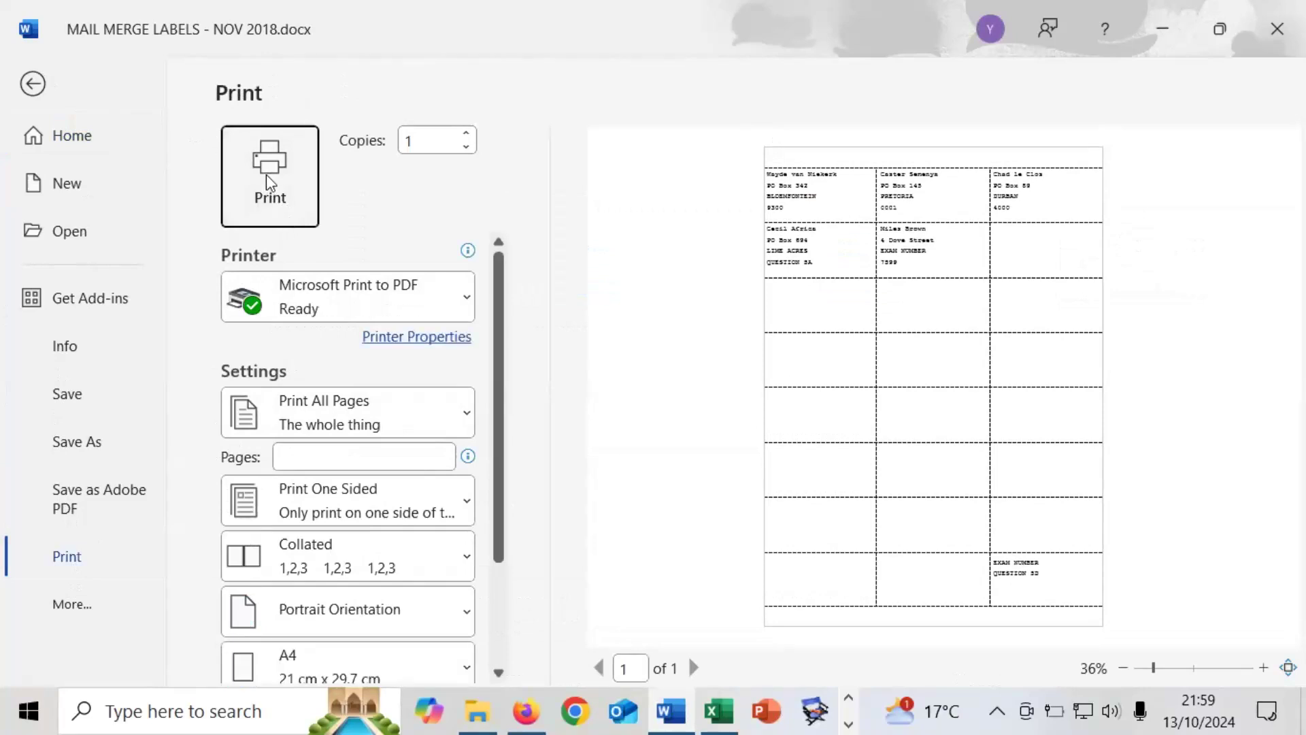
pyautogui.click(266, 174)
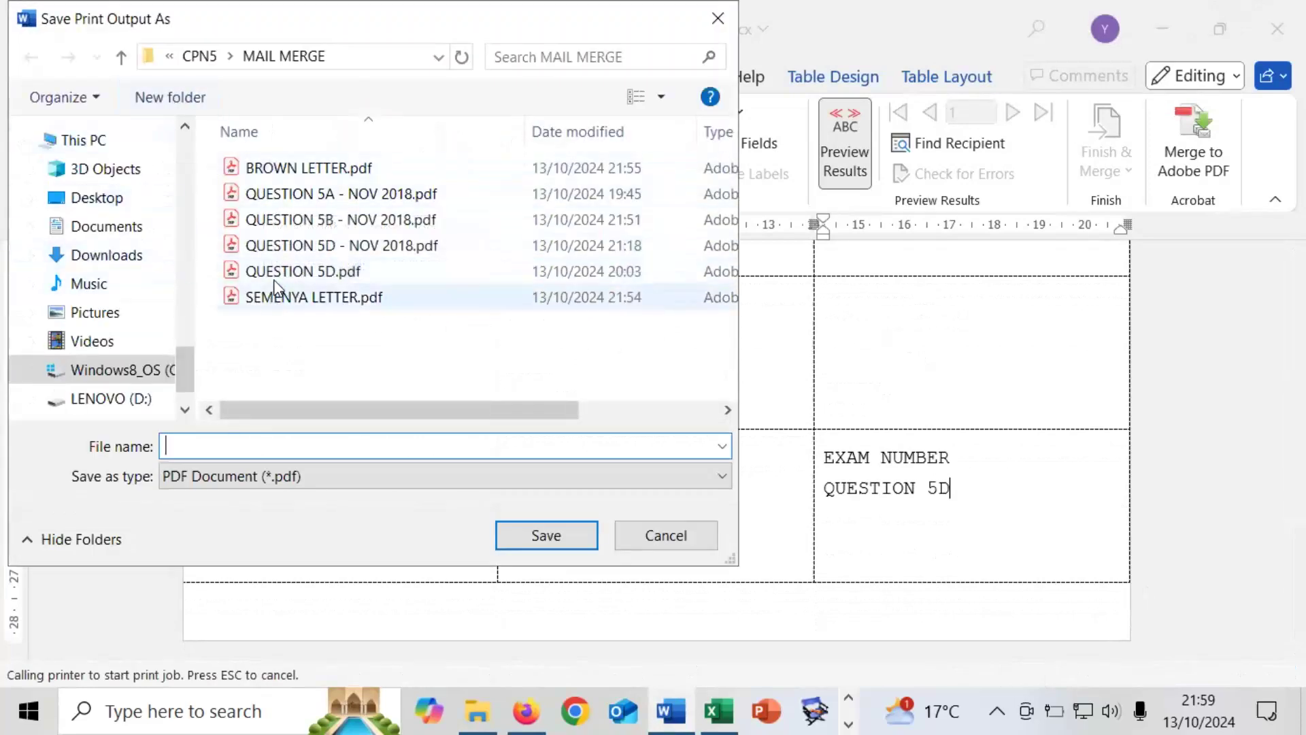
pyautogui.click(278, 245)
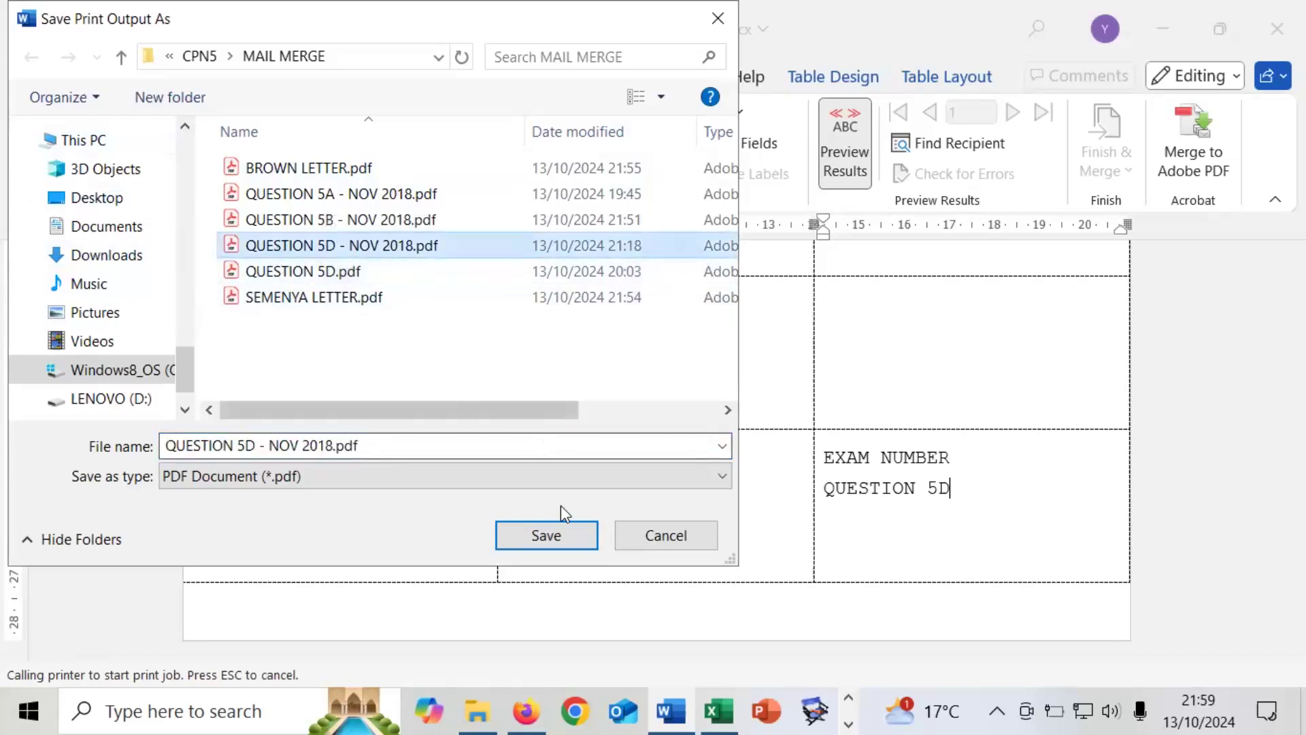
pyautogui.click(563, 536)
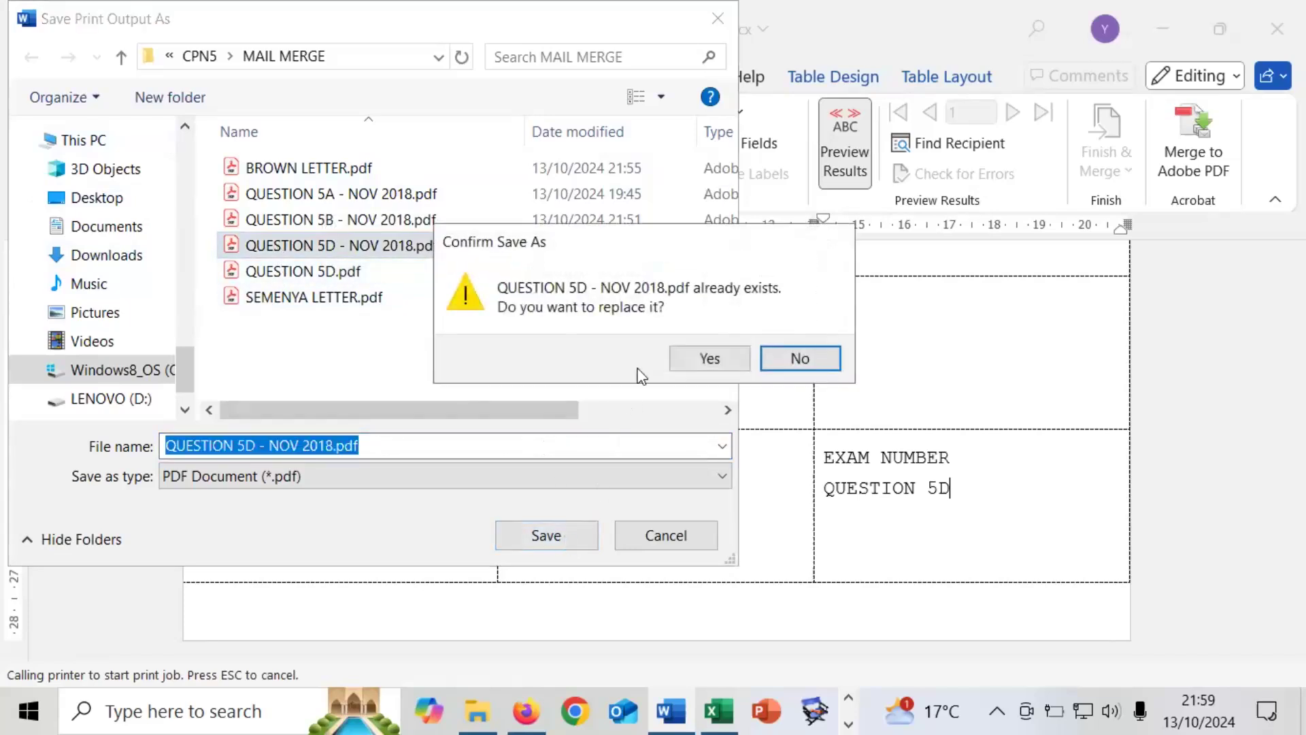
pyautogui.click(688, 358)
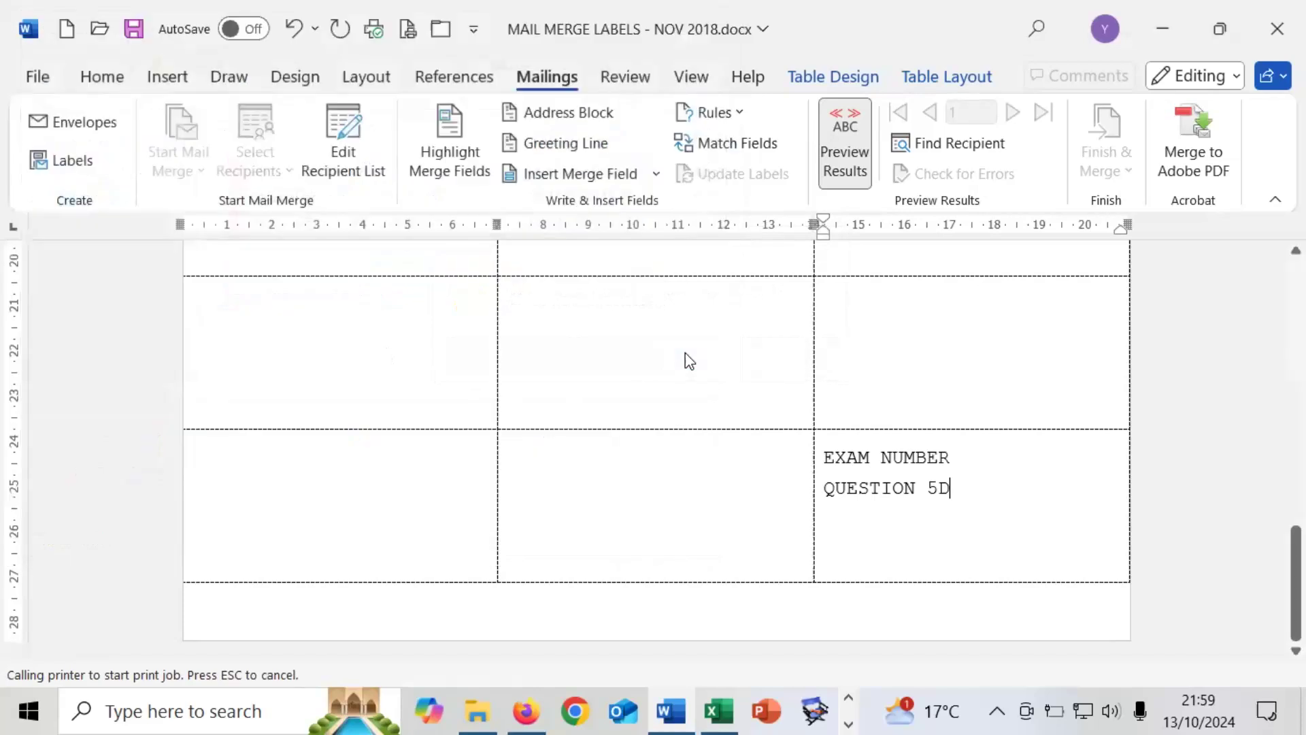